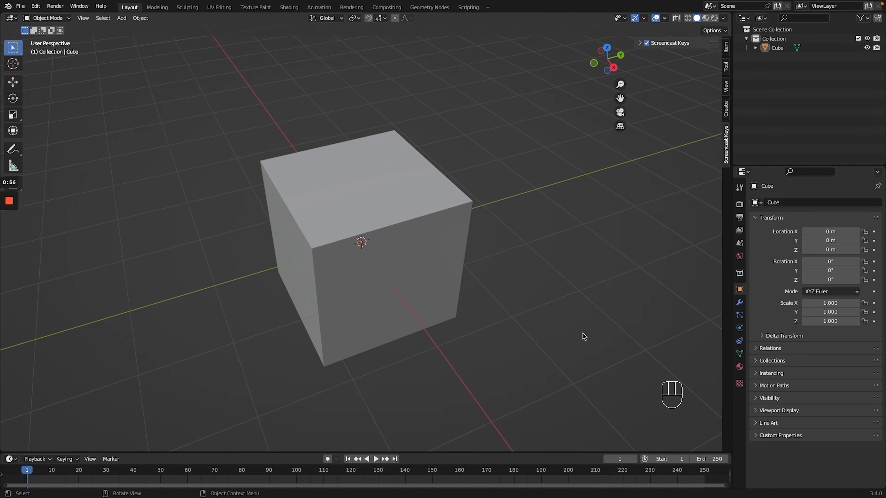
Flatten the default cube into a thin slab by scaling it along Z to about 0.18
scroll(468, 263, "down", 5)
scroll(468, 263, "up", 5)
scroll(468, 264, "down", 4)
scroll(468, 262, "up", 5)
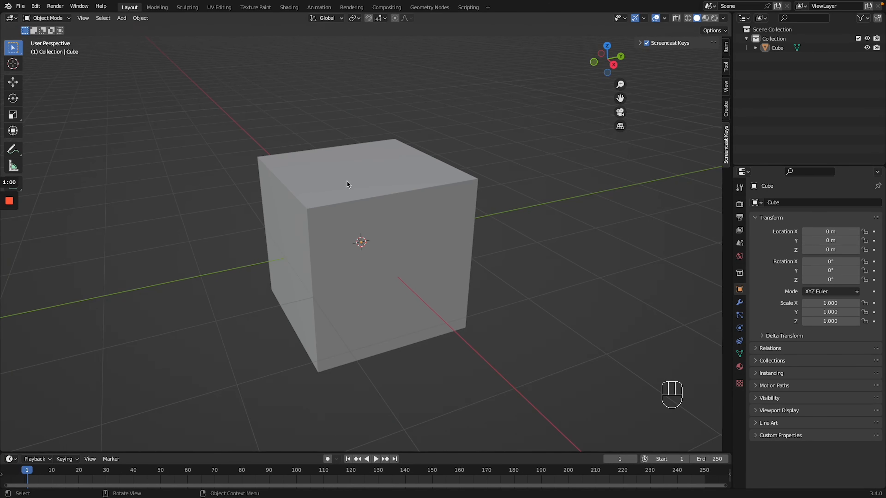
left_click(350, 190)
key("s")
key("z")
left_click(360, 231)
middle_click_drag(360, 231, 362, 233)
In Edit Mode, subdivide the whole slab with 5 cuts
key("Tab")
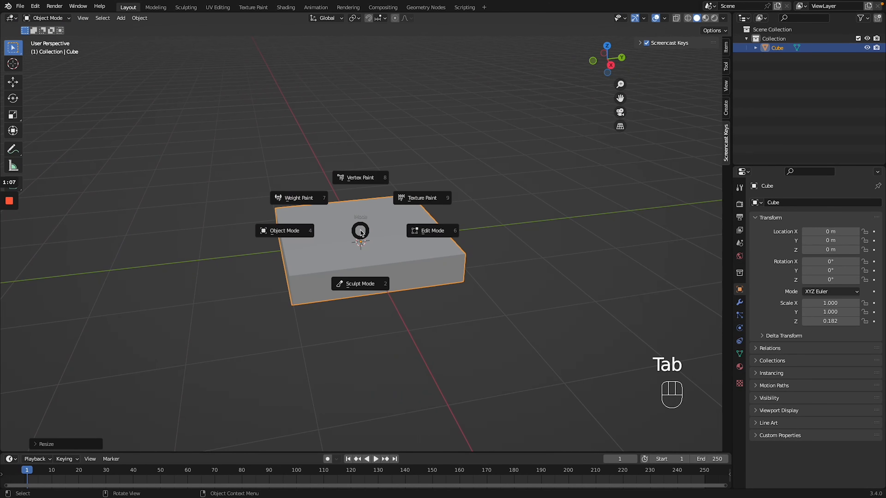
left_click(430, 232)
middle_click_drag(430, 232, 429, 231)
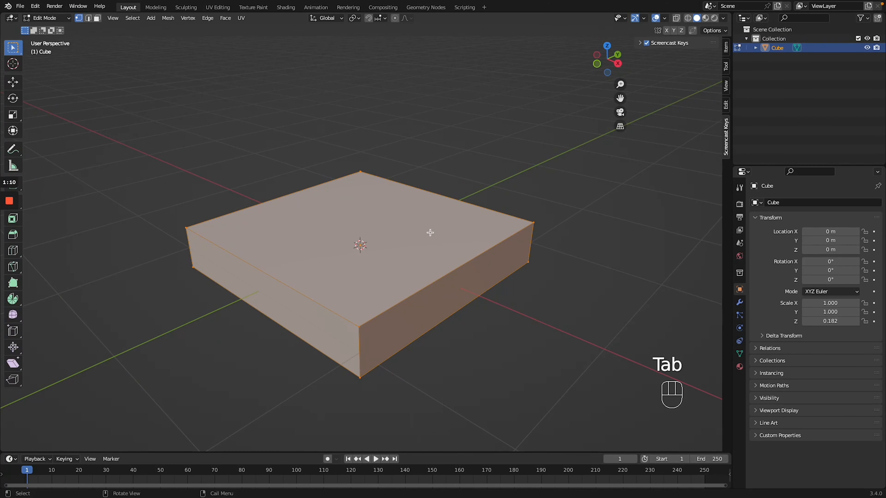
right_click(311, 254)
left_click(304, 275)
middle_click_drag(194, 341, 87, 456)
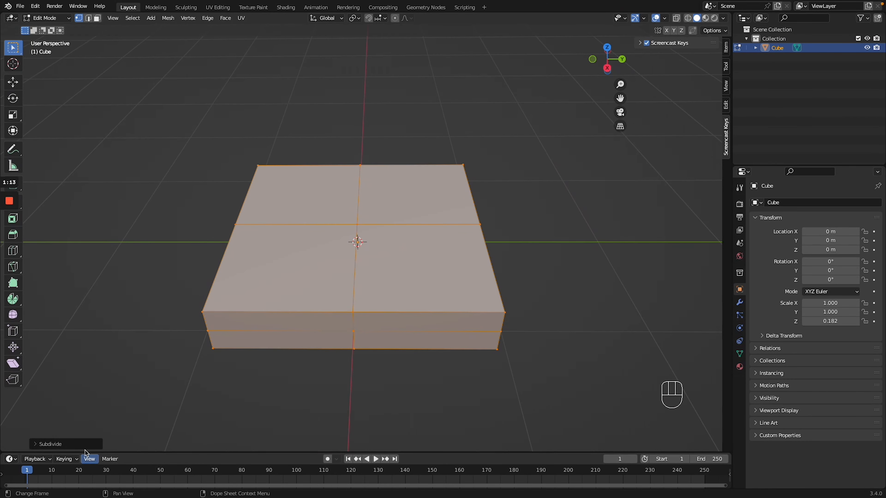
left_click(85, 445)
left_click(151, 380)
left_click(151, 381)
left_click(151, 381)
left_click(150, 381)
middle_click_drag(259, 347, 260, 347)
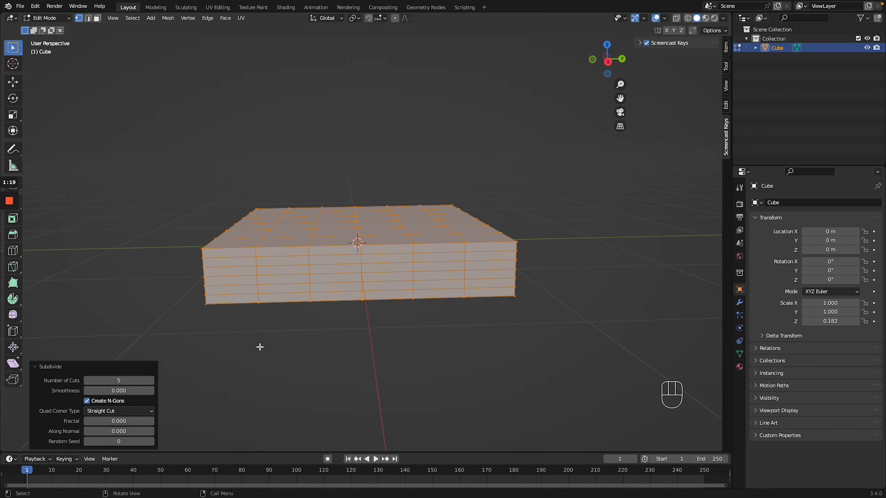
Using X-ray in the front view, duplicate the slab's upper half in place and separate it into its own object
key("KP_1")
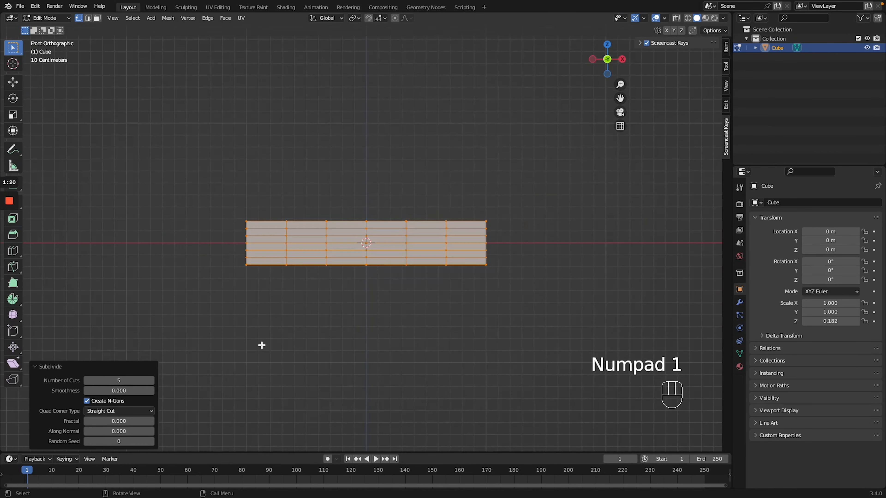
left_click(392, 290)
key("Tab")
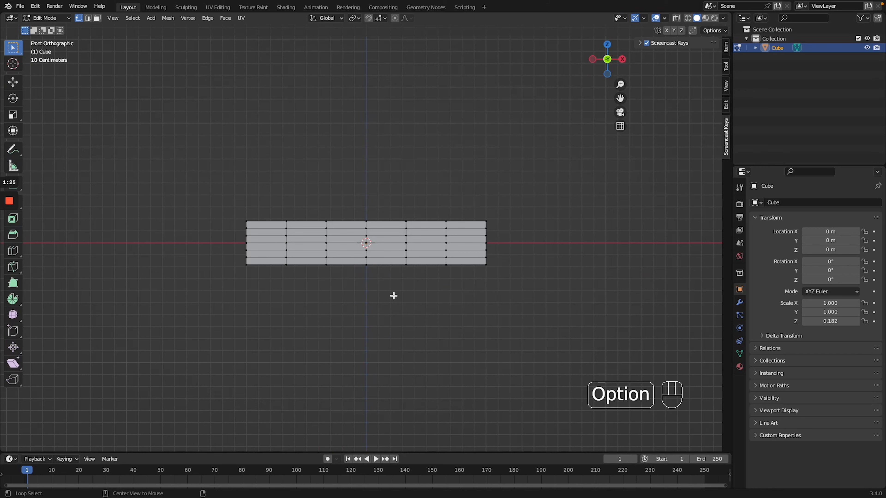
key("alt+z")
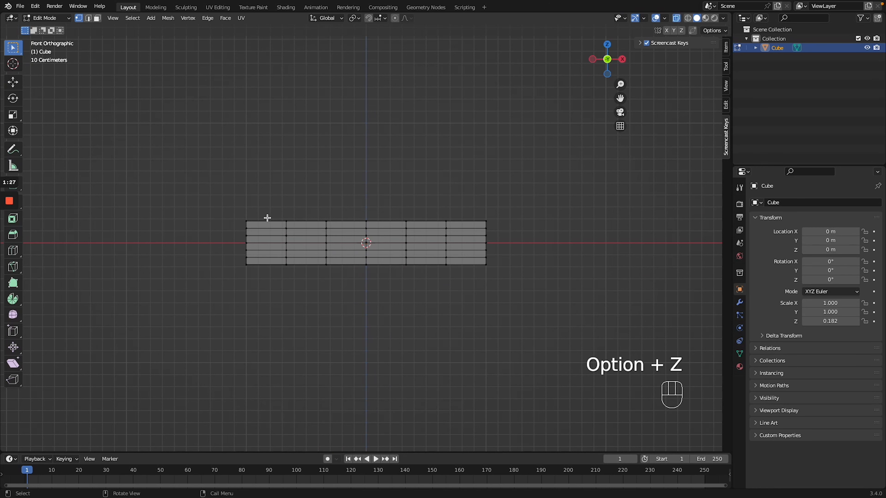
left_click_drag(216, 204, 503, 245)
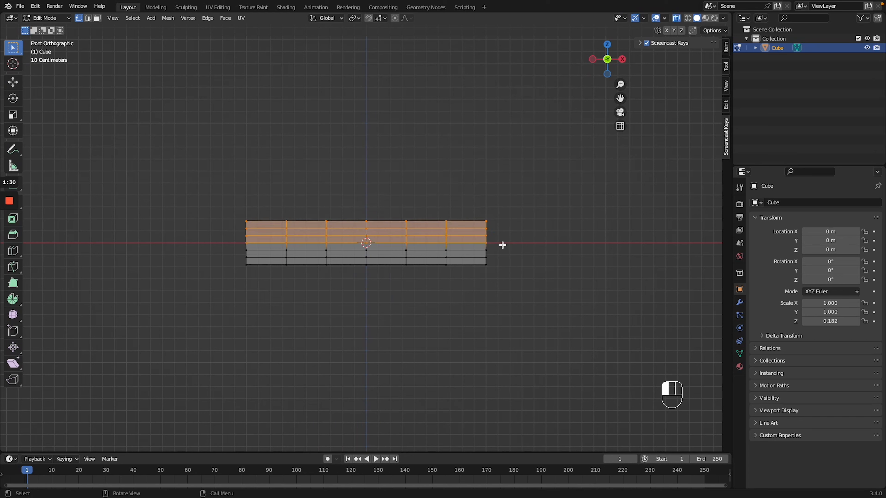
key("shift+d")
right_click(422, 239)
key("p")
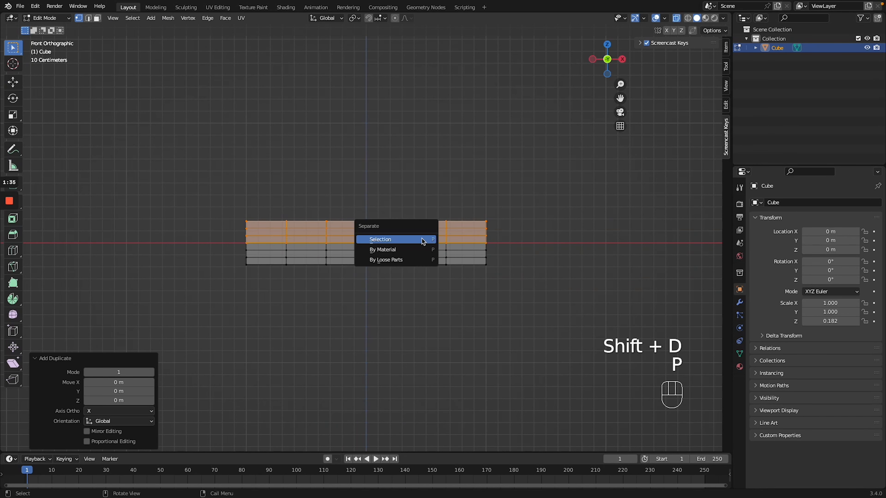
left_click(421, 239)
key("Tab")
middle_click_drag(364, 243, 365, 244)
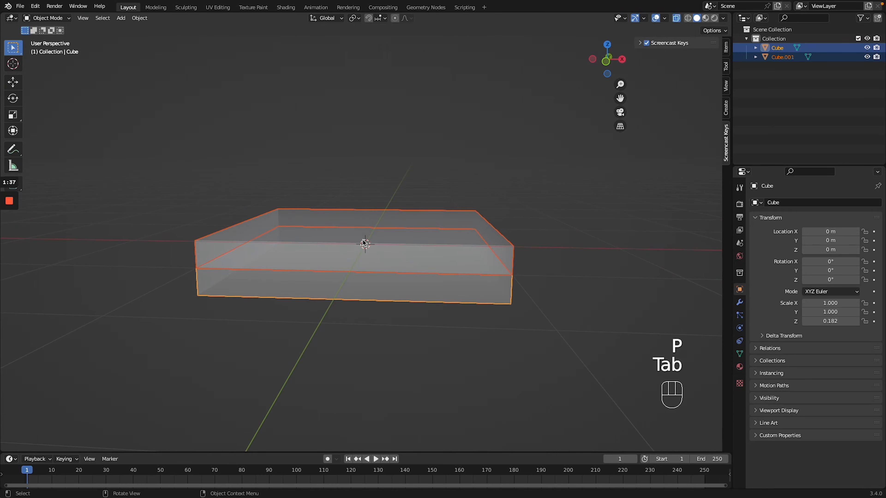
key("alt+z")
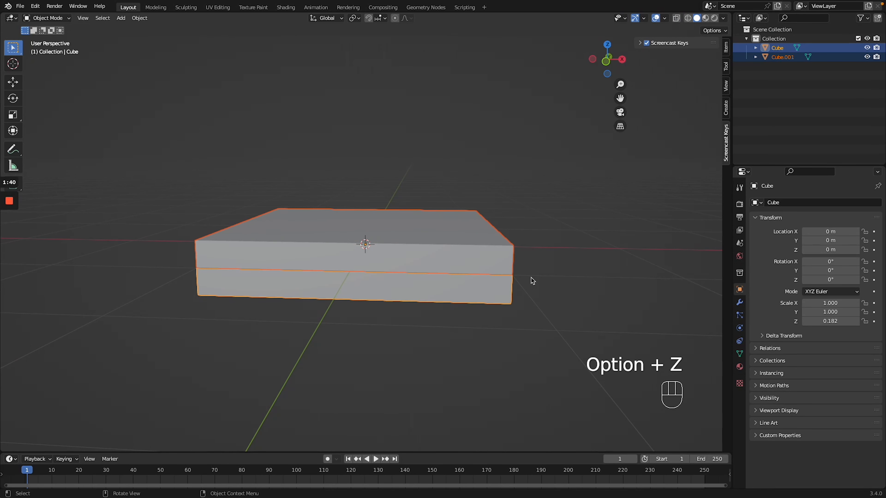
Scale the separated upper piece up slightly so it overhangs the base slab
left_click(531, 278)
middle_click_drag(531, 278, 531, 277)
left_click(450, 243)
left_click(450, 243)
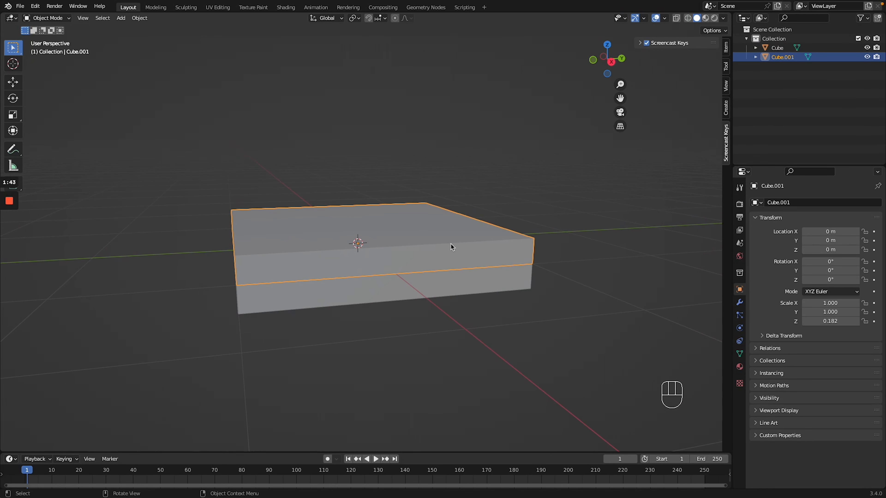
key("g")
key("s")
left_click(454, 245)
Add a Subdivision Surface modifier with viewport level 2 to the base slab and shade it smooth
middle_click_drag(522, 313, 522, 313)
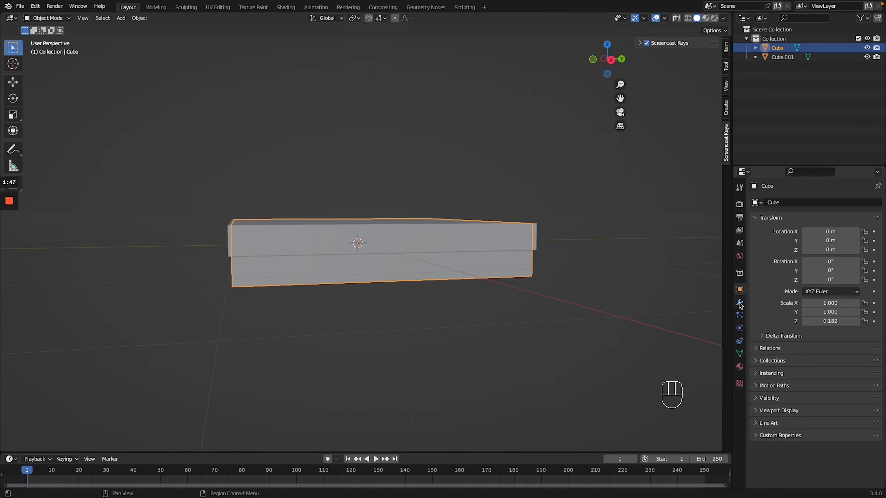
left_click(740, 304)
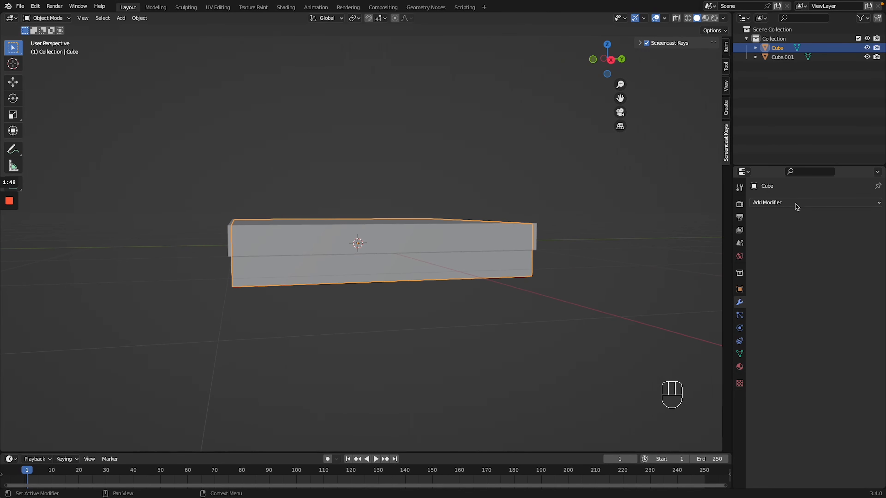
left_click(796, 203)
left_click(729, 370)
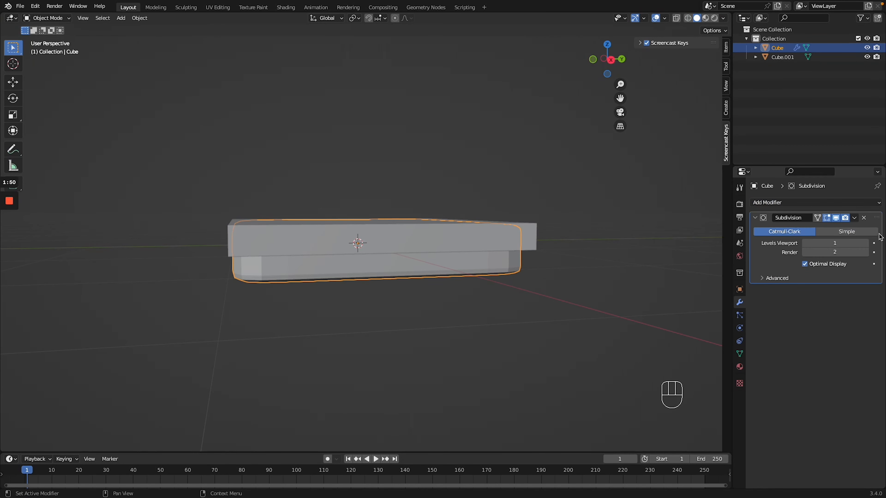
left_click(867, 243)
middle_click_drag(381, 295, 382, 297)
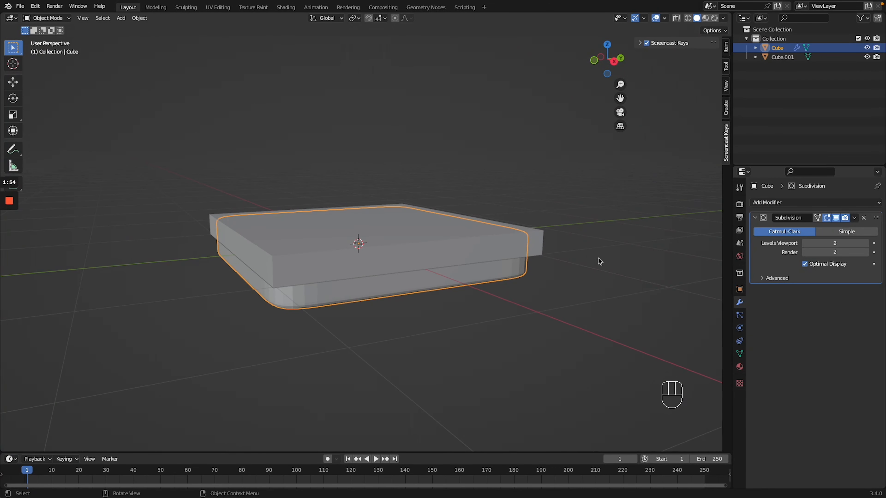
right_click(507, 272)
left_click(505, 271)
middle_click_drag(506, 268, 506, 271)
Add a Subdivision Surface modifier with viewport level 2 to the upper piece
left_click(414, 239)
left_click(774, 203)
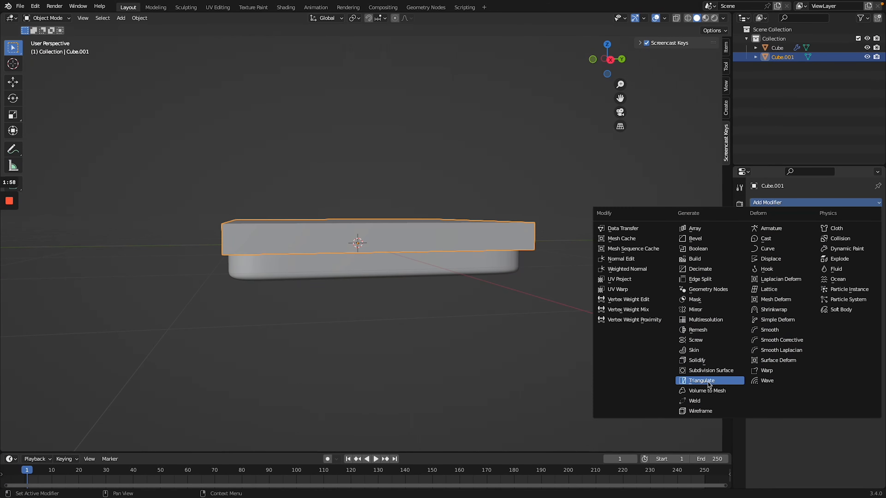
left_click(705, 371)
middle_click_drag(419, 252, 376, 275)
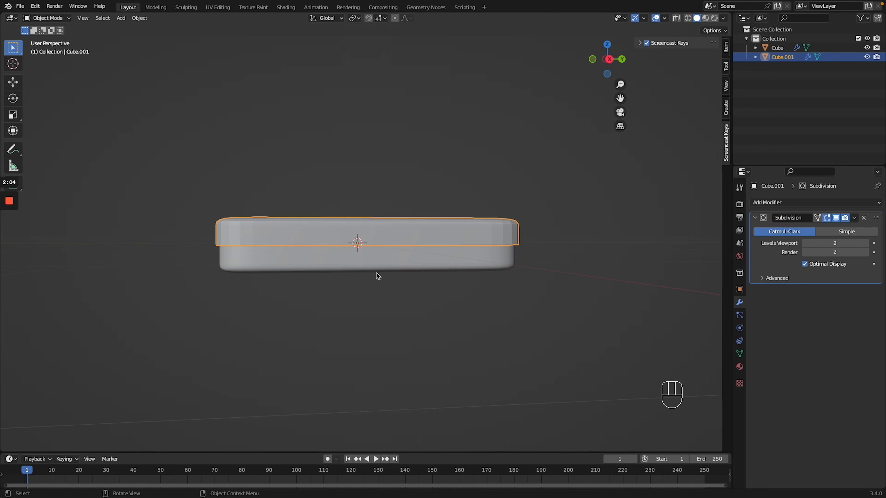
Open the upper piece in Edit Mode from the front view
key("Tab")
left_click(408, 240)
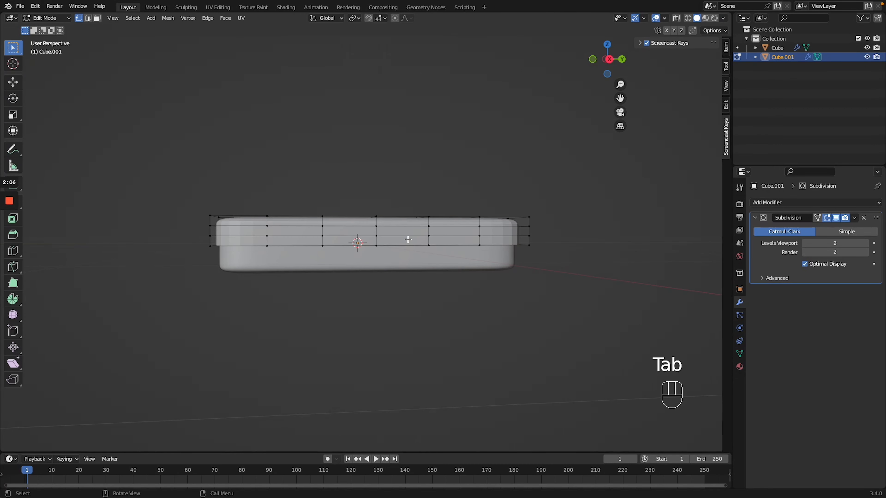
scroll(408, 240, "up", 4, "ctrl")
key("KP_1")
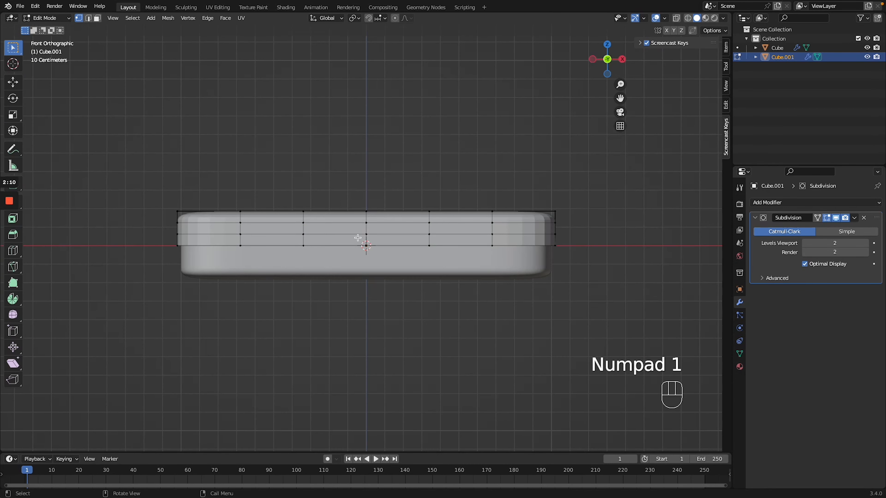
Try to extrude one segment of the upper piece's bottom edge downward
key("e")
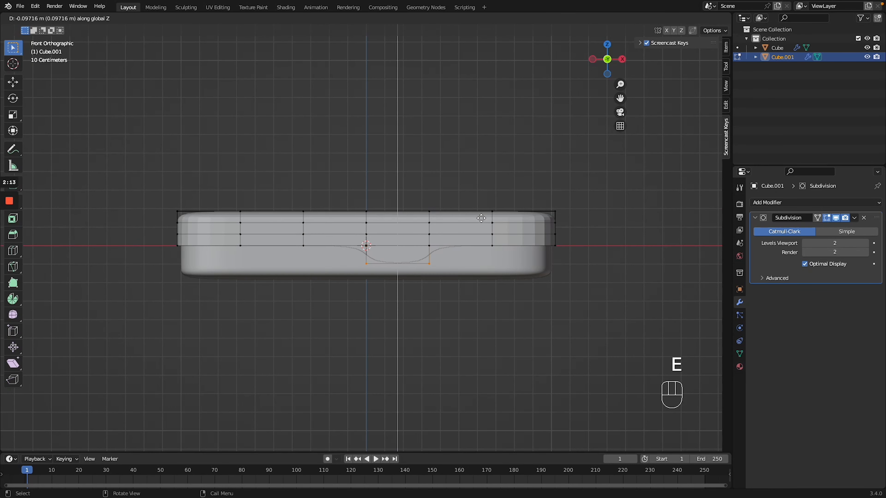
left_click(471, 215)
key("ctrl+z")
Extrude two separate stretches of the upper piece's bottom edge downward along one side to form drips
middle_click_drag(485, 241, 590, 257)
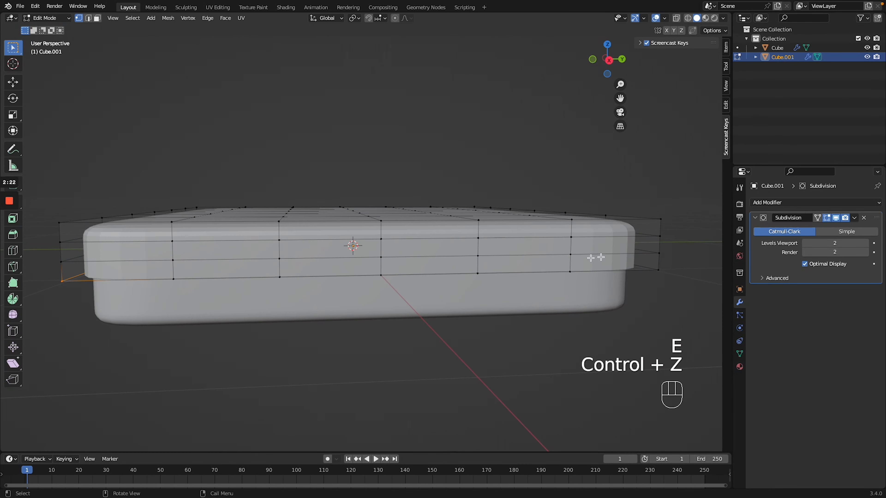
key("e")
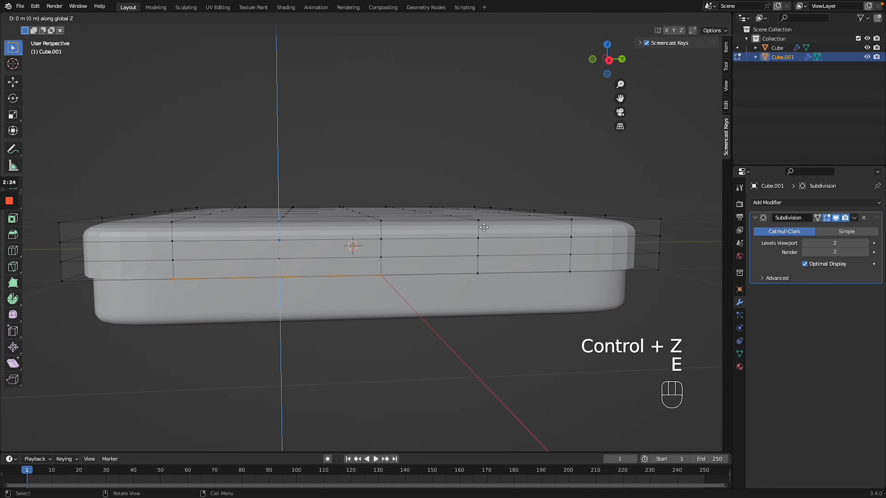
left_click(504, 270)
left_click_drag(559, 288, 590, 286)
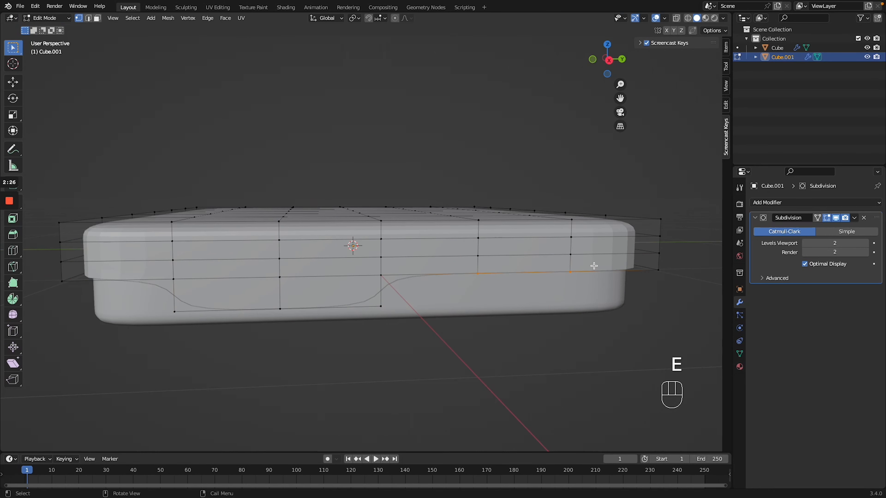
key("e")
left_click(594, 290)
Extrude a two-segment stretch of the bottom edge downward along Z on the opposite side as another drip
middle_click_drag(594, 290, 251, 260)
left_click_drag(213, 249, 453, 275)
key("e")
key("z")
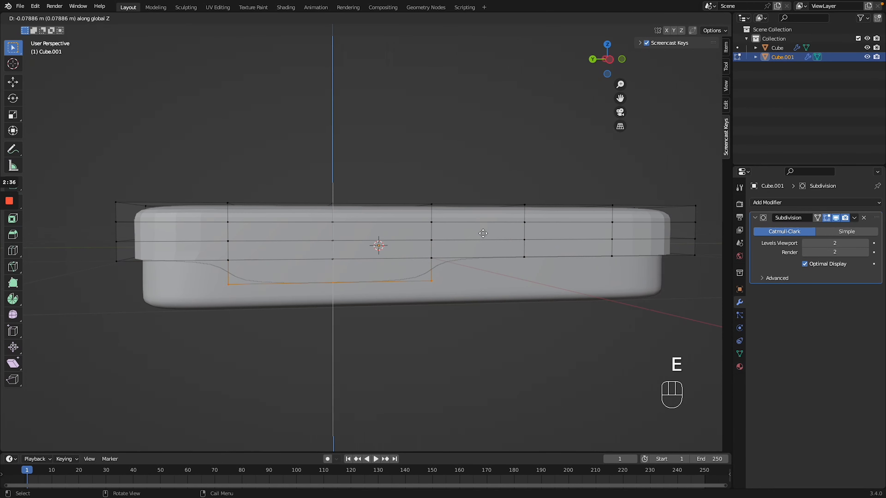
left_click(484, 242)
Delete the lowest vertices of the overlong drip that hangs below the base slab
scroll(629, 250, "right", 5)
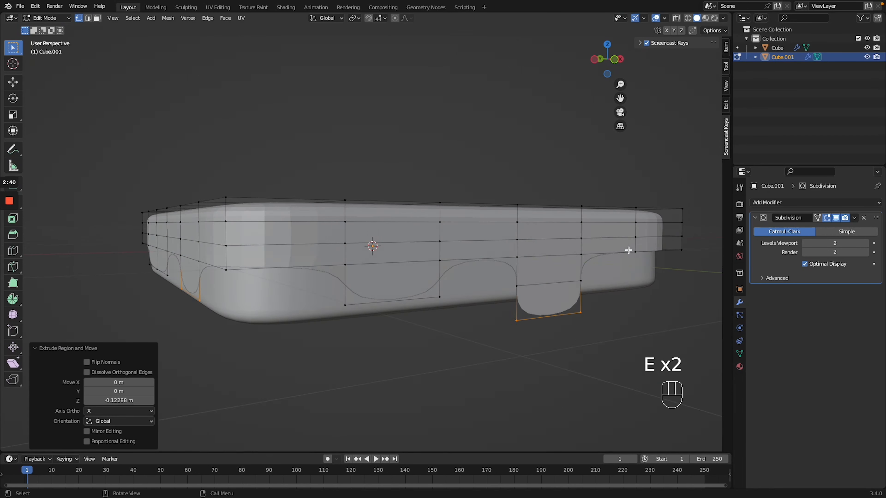
scroll(628, 251, "down", 5, "ctrl")
scroll(468, 297, "right", 5)
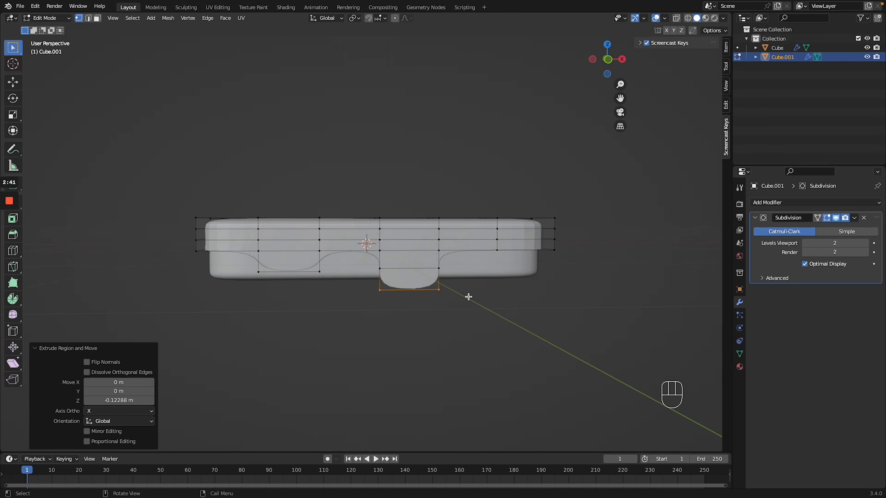
left_click_drag(303, 280, 403, 303)
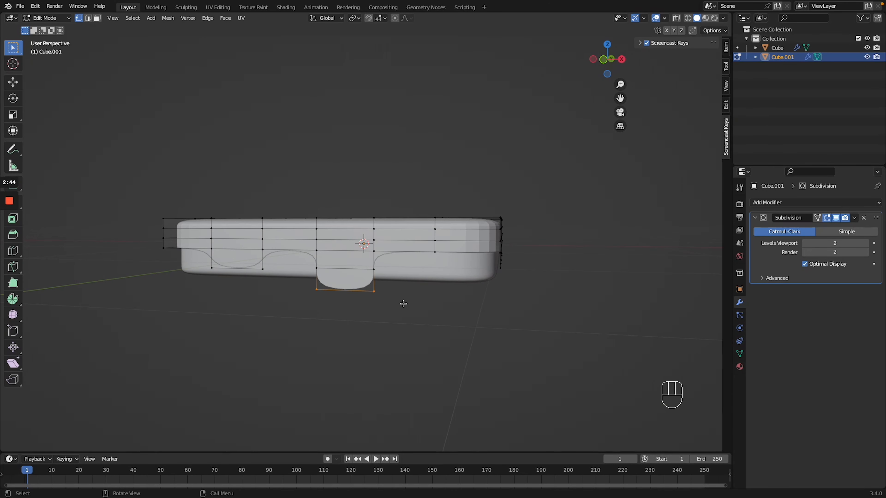
key("x")
left_click(405, 304)
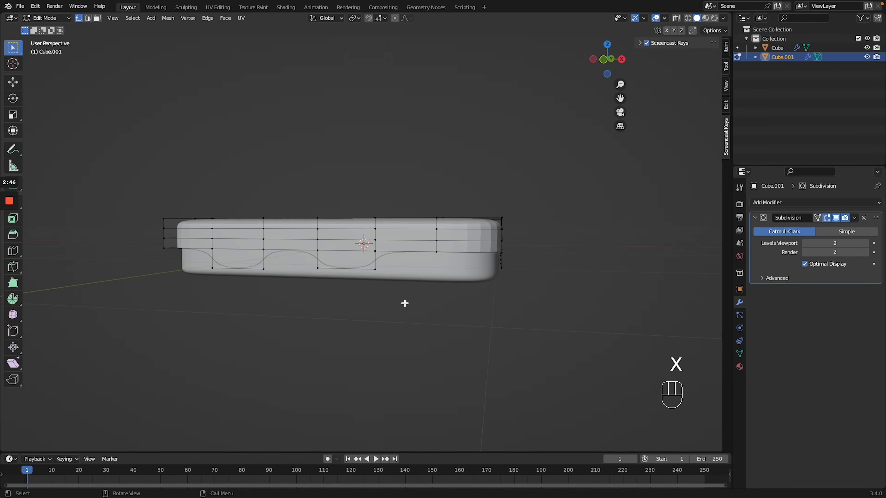
Move a bottom corner vertex of the upper piece down along Z as a corner drip and return to Object Mode
scroll(405, 303, "left", 3)
scroll(405, 304, "up", 5, "ctrl")
scroll(405, 303, "down", 2, "ctrl")
scroll(405, 303, "right", 3)
middle_click_drag(404, 304, 536, 276)
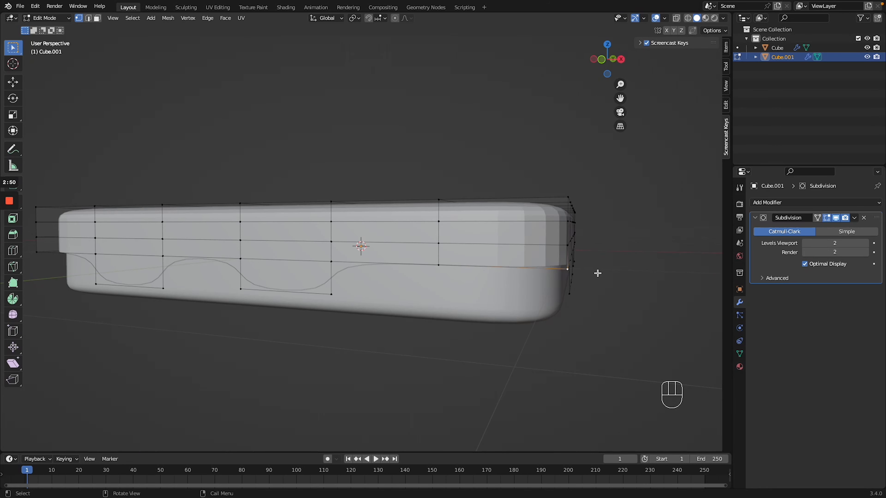
key("g")
key("z")
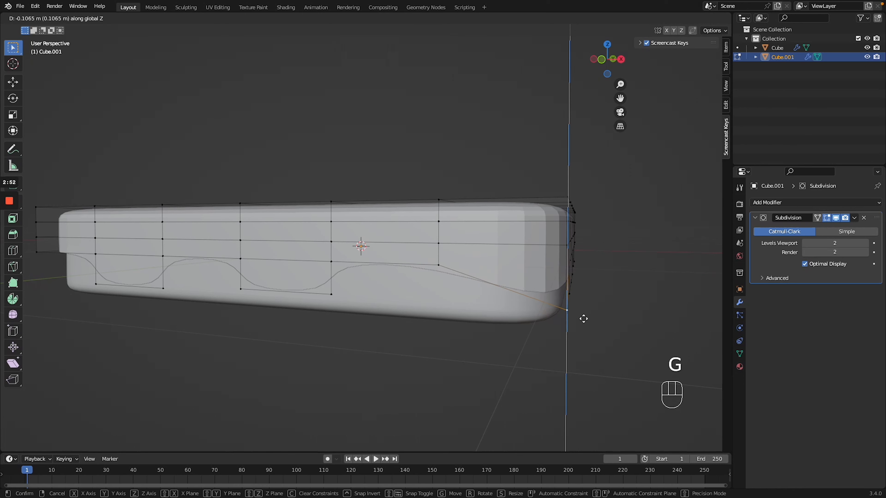
key("Tab")
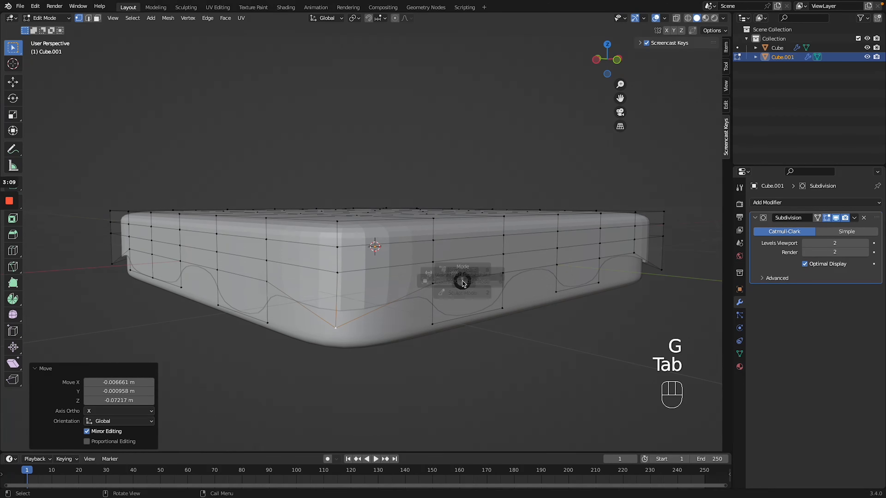
left_click(386, 278)
Shade the upper piece smooth
scroll(386, 277, "left", 5)
scroll(385, 277, "down", 4, "ctrl")
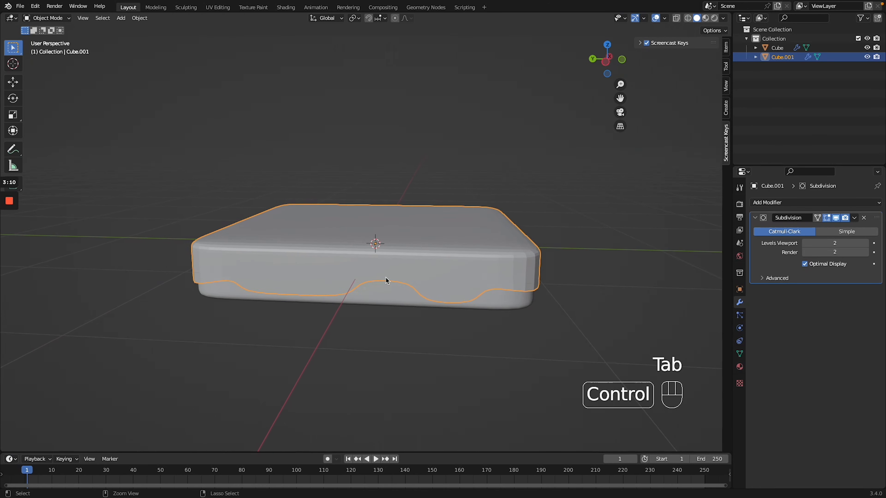
scroll(385, 277, "down", 2, "ctrl")
scroll(385, 277, "left", 5)
right_click(437, 262)
left_click(436, 259)
scroll(432, 264, "left", 2)
scroll(432, 264, "down", 4)
scroll(432, 264, "right", 5)
scroll(432, 265, "up", 7)
scroll(467, 267, "up", 3, "ctrl")
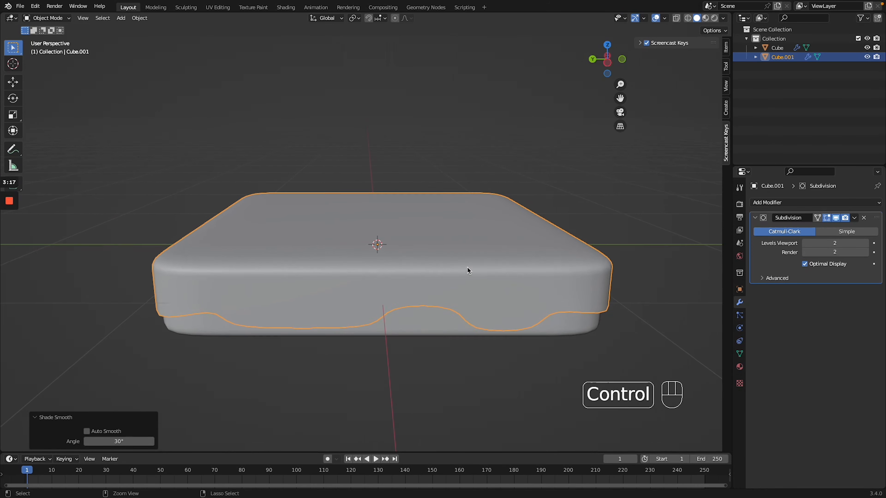
Move the upper piece up along Z by about 0.027 m
key("g")
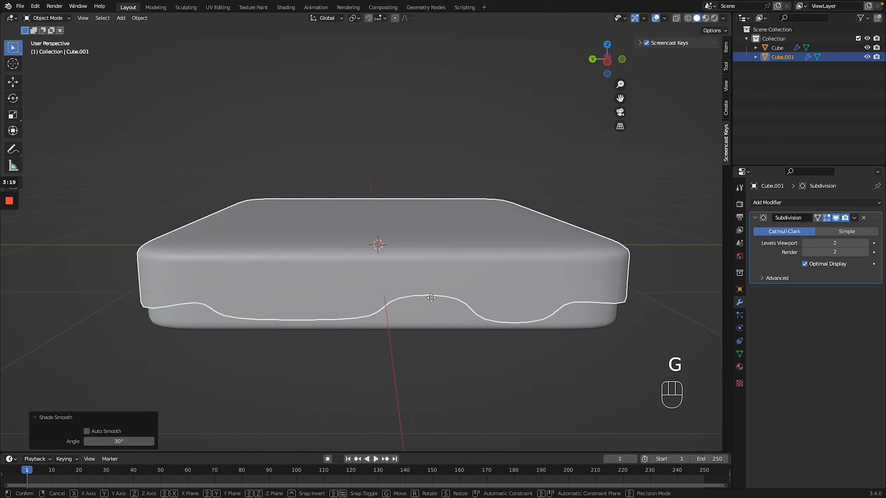
key("z")
left_click(432, 293)
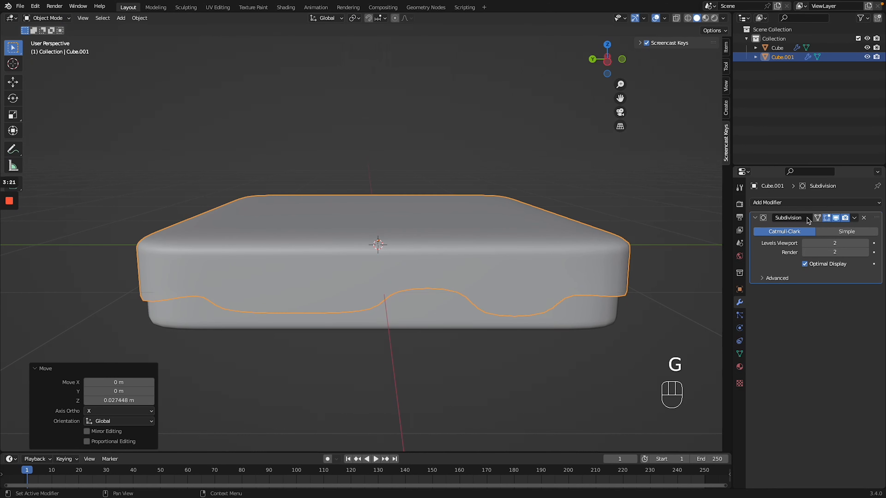
Add a Solidify modifier to the upper piece, place it above the Subdivision modifier and set its thickness to 0.12 m
left_click(790, 203)
left_click(714, 360)
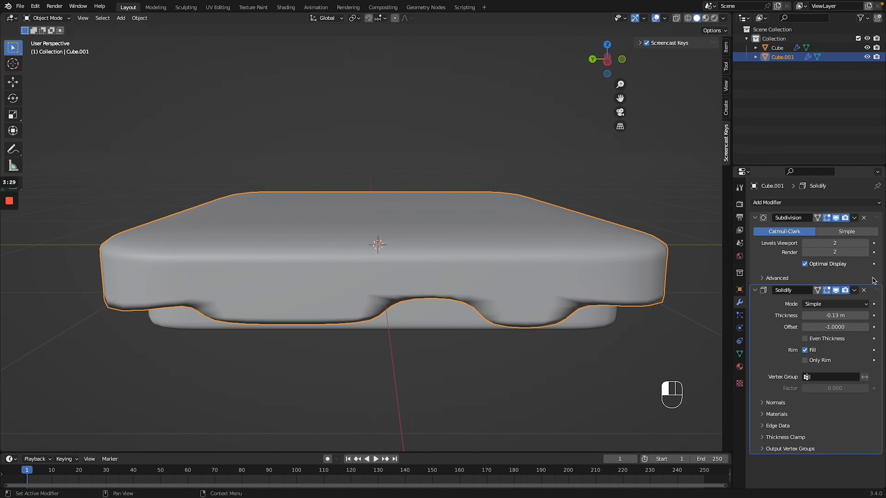
left_click_drag(876, 218, 872, 401)
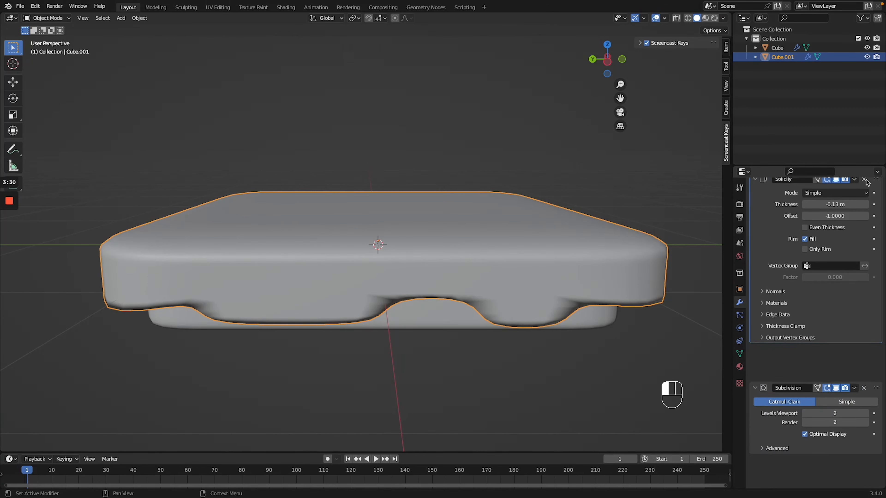
left_click_drag(826, 244, 843, 244)
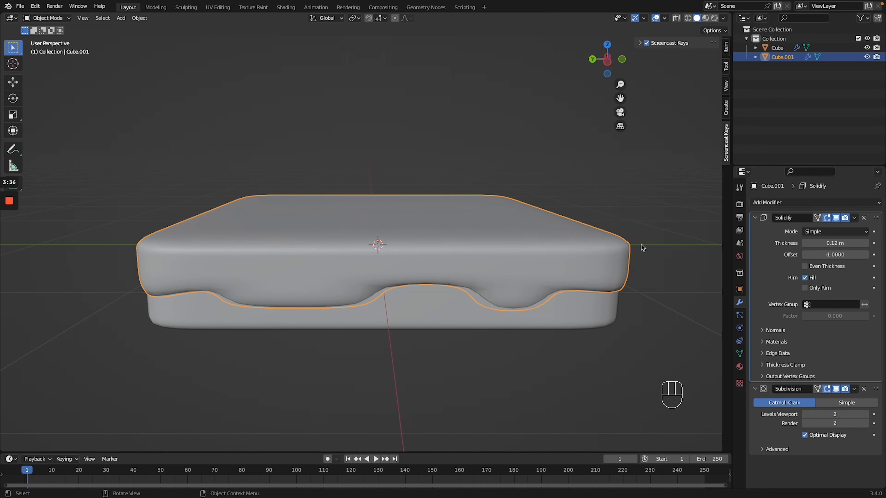
Scale the upper piece up uniformly by about 1.028 and set its Subdivision viewport level to 3
key("g")
key("s")
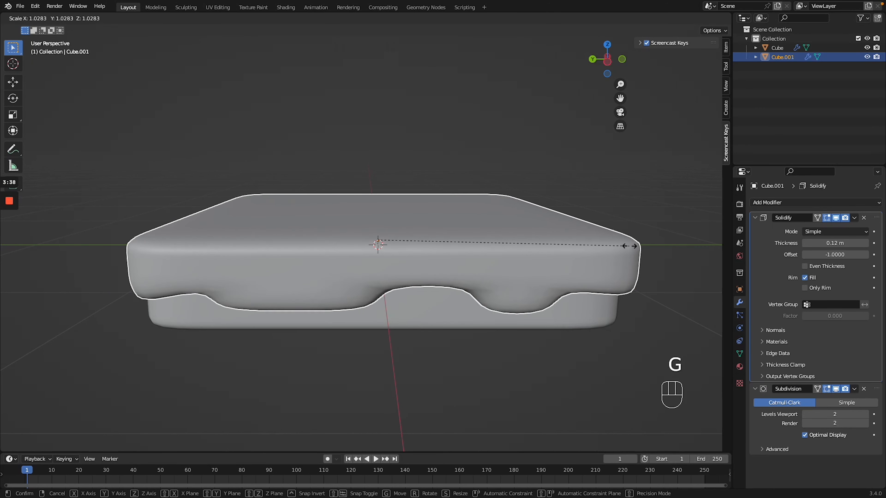
left_click(630, 245)
middle_click_drag(631, 245, 634, 252)
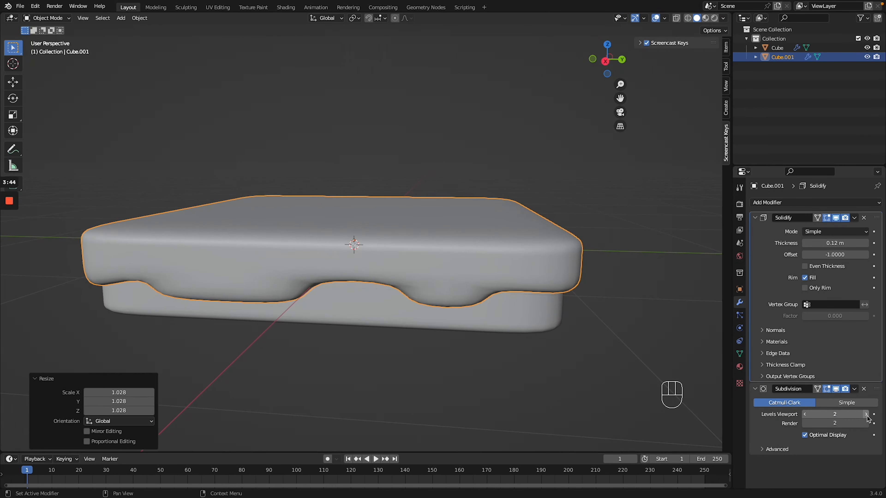
middle_click_drag(492, 317, 493, 318)
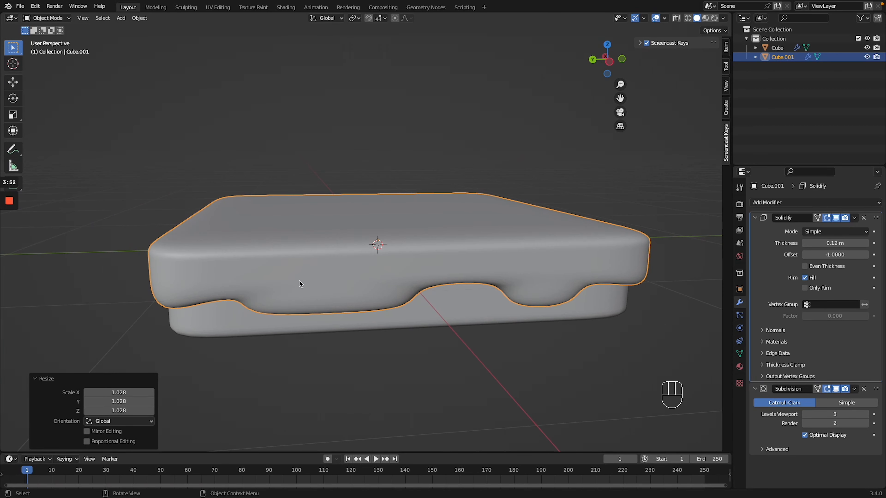
In Edit Mode, move the middle bottom vertex of the wide drip down along Z by about 0.06 m
key("Tab")
left_click(362, 283)
middle_click_drag(357, 293, 254, 287)
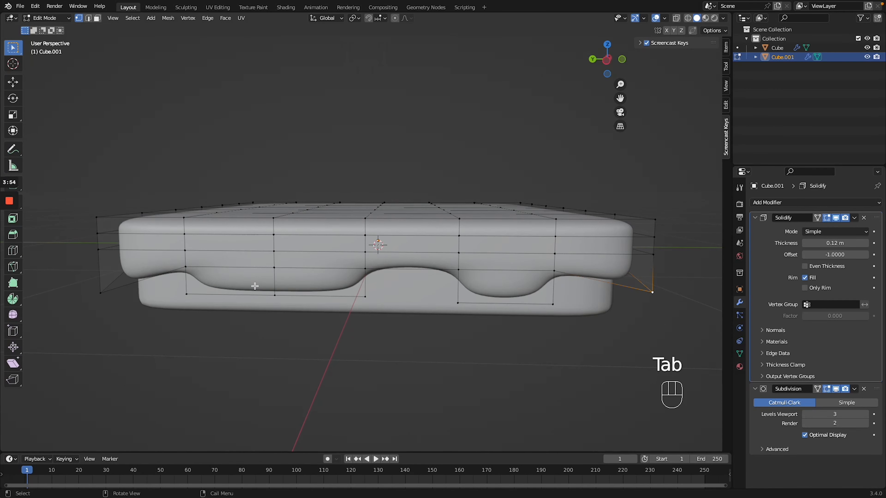
key("g")
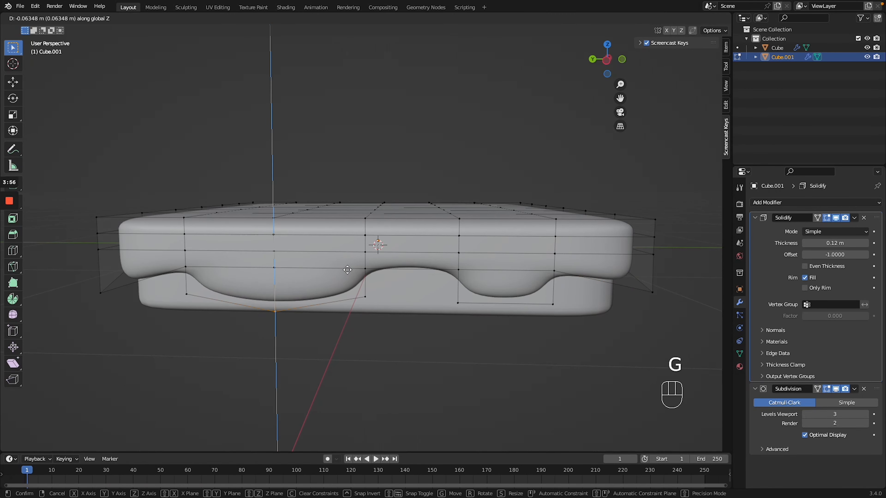
left_click(347, 272)
Reshape a drip on another side by moving one of its bottom vertices, and return to Object Mode
middle_click_drag(347, 273, 287, 295)
left_click(227, 298)
key("g")
left_click(346, 237)
key("Tab")
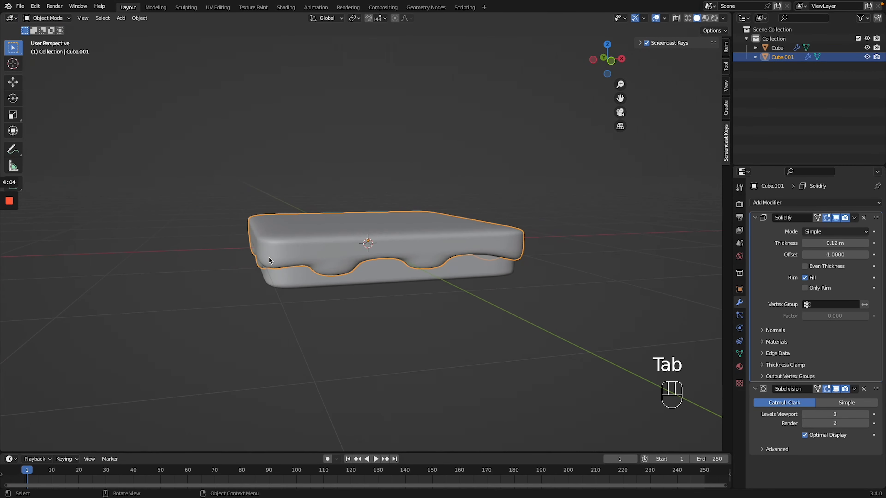
Select both the slab and its dripping top layer and move them to a new collection named "base"
scroll(269, 256, "right", 5)
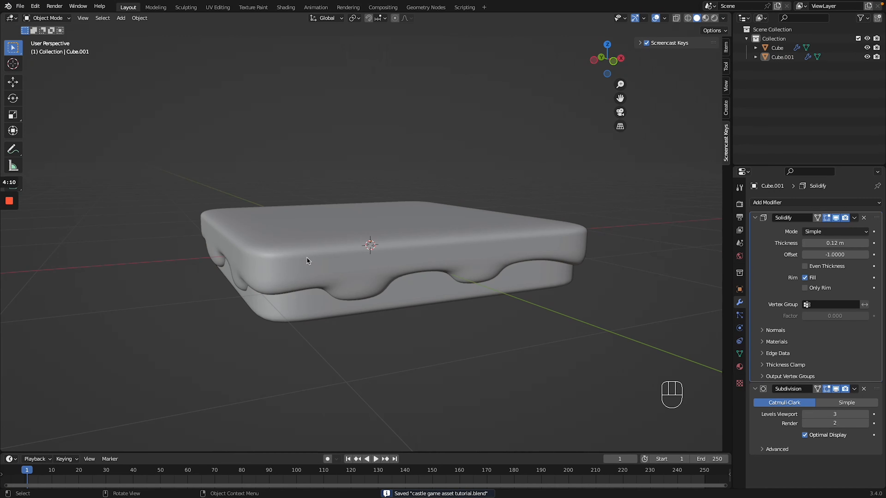
scroll(306, 256, "down", 5)
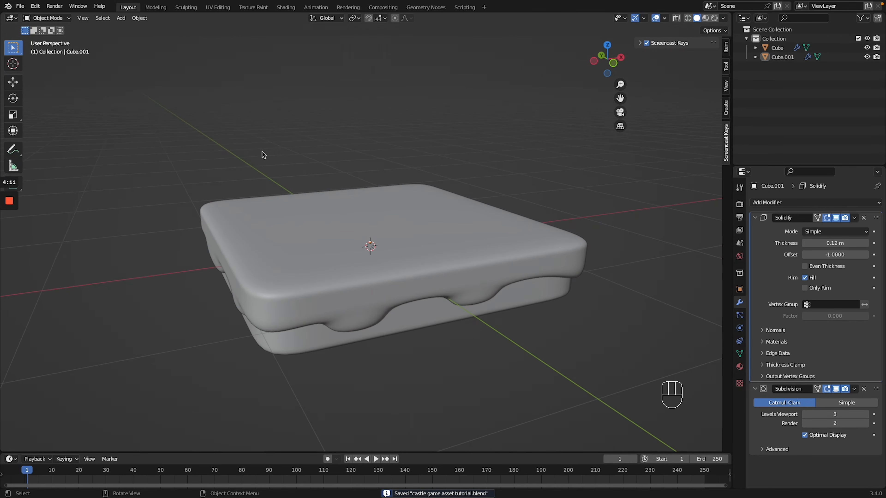
left_click_drag(204, 133, 581, 362)
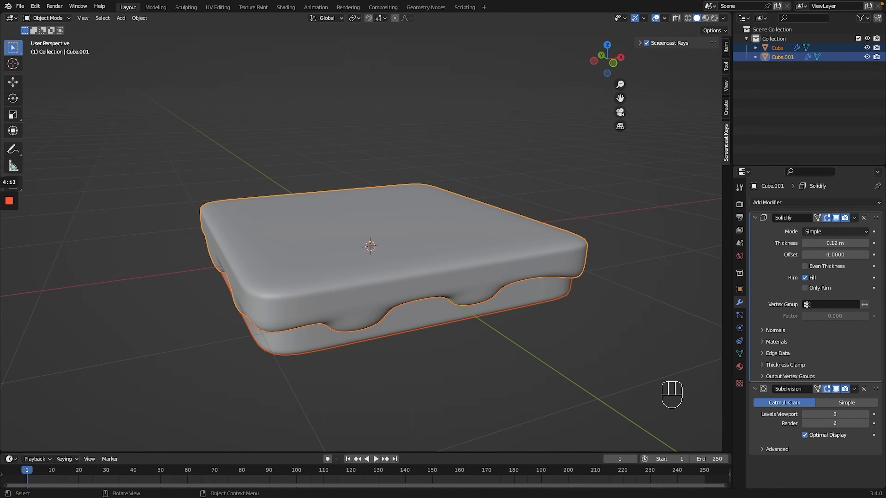
key("m")
left_click(450, 252)
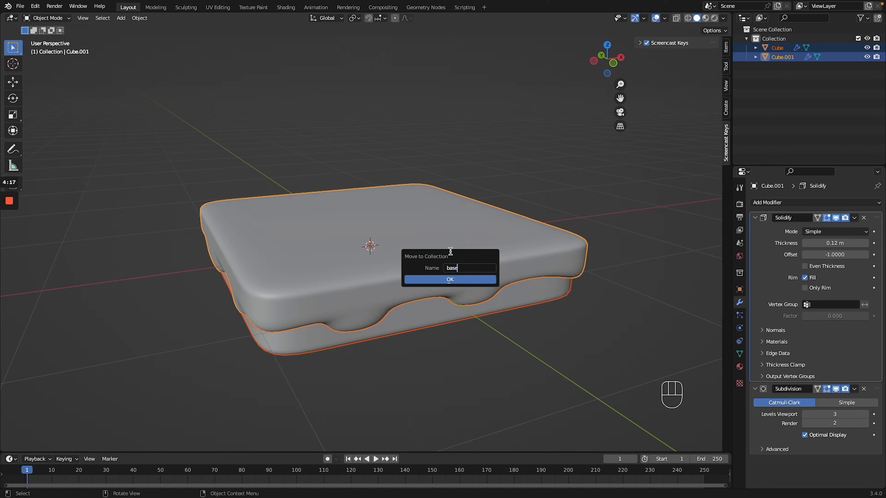
type("base")
left_click(462, 281)
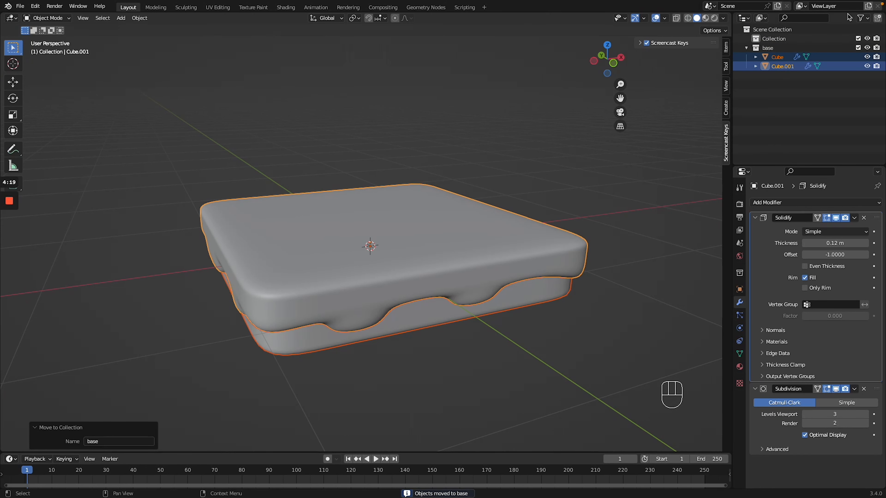
Make the empty original Collection the active collection, with the slab and top layer deselected
left_click(772, 48)
left_click_drag(781, 57, 779, 73)
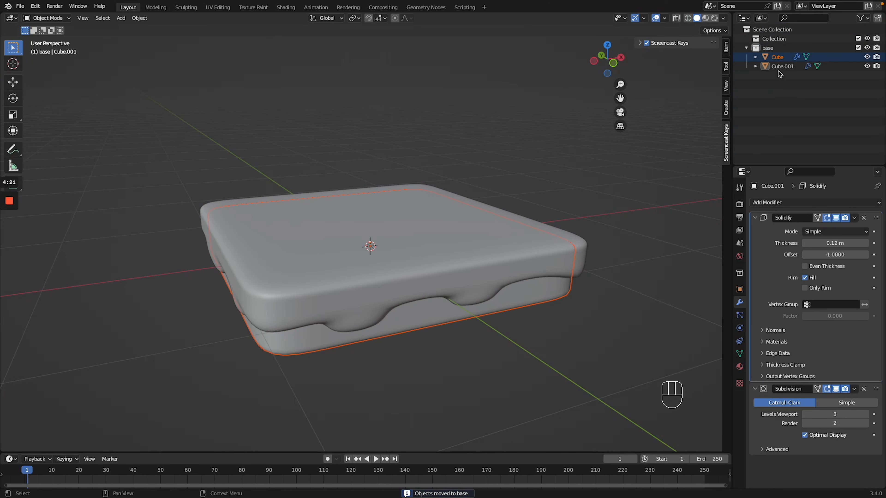
left_click(777, 48)
left_click(778, 60, "shift")
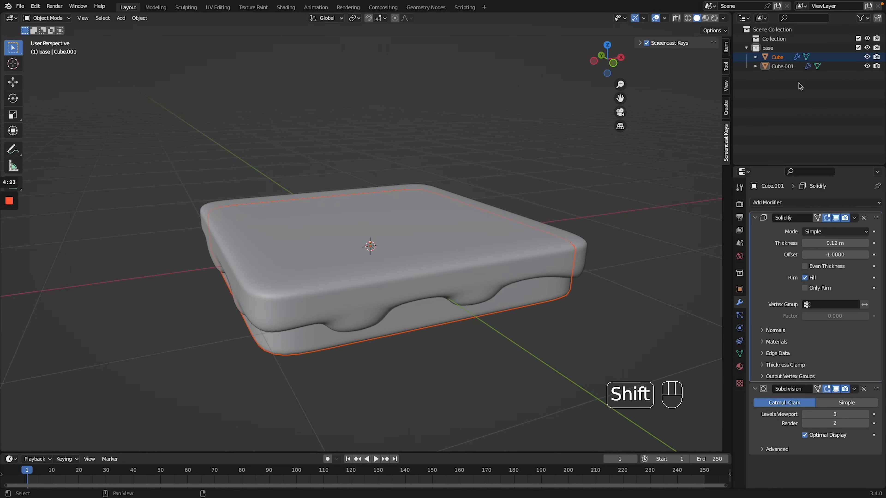
left_click(794, 68, "shift")
left_click(807, 94)
left_click(780, 40)
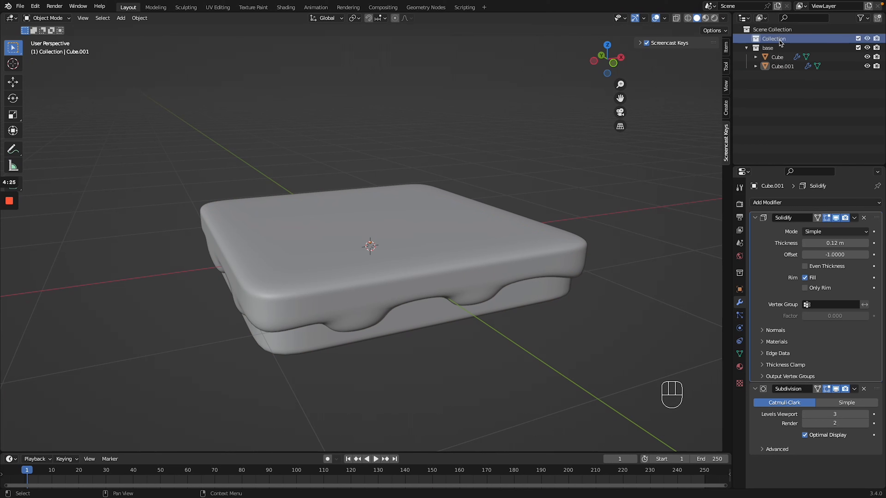
Add a cube to the active collection and scale it down uniformly to about 0.424
key("shift+a")
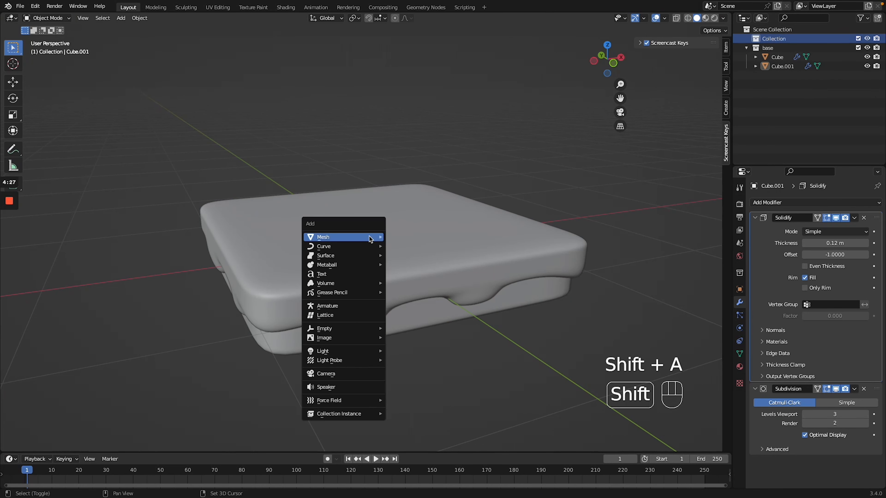
mouse_move(370, 239)
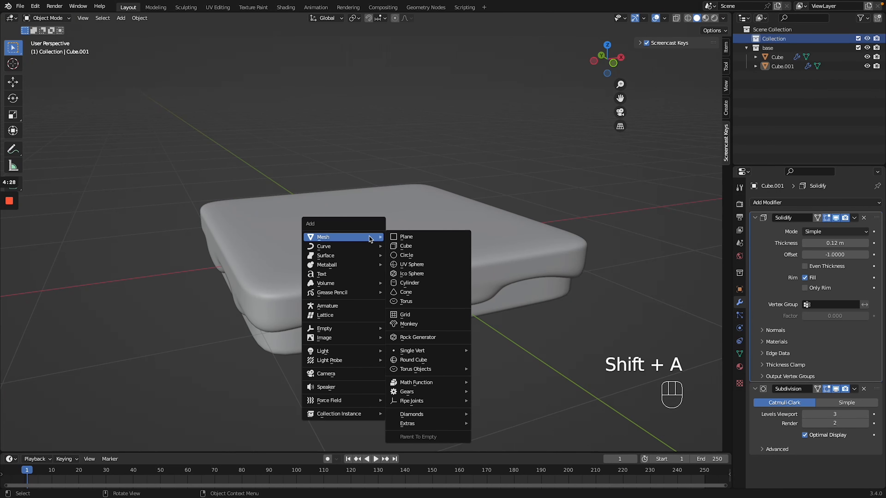
left_click(427, 248)
key("g")
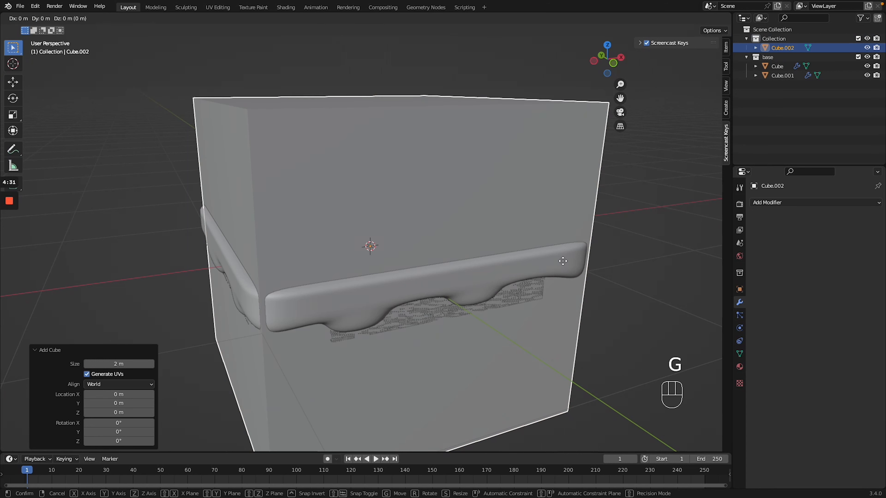
key("ctrl+z")
key("g")
key("s")
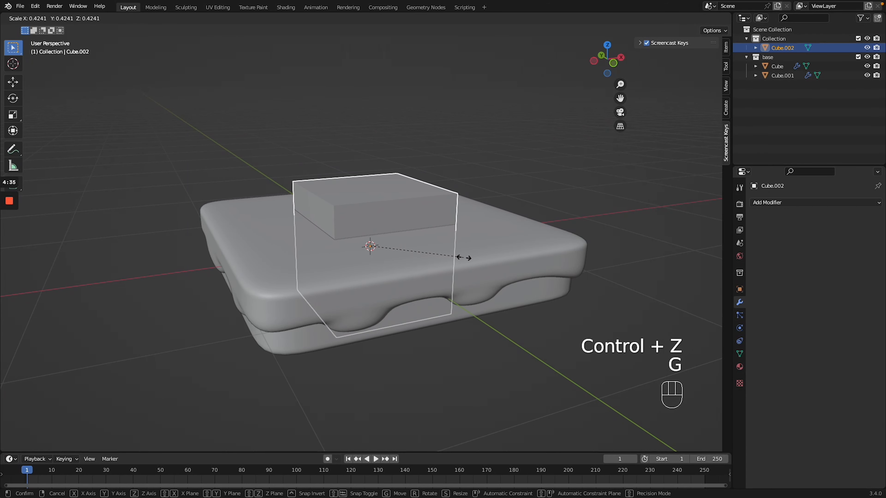
left_click(462, 257)
Move the cube up along Z by about 0.625 m onto the top layer
key("g")
key("z")
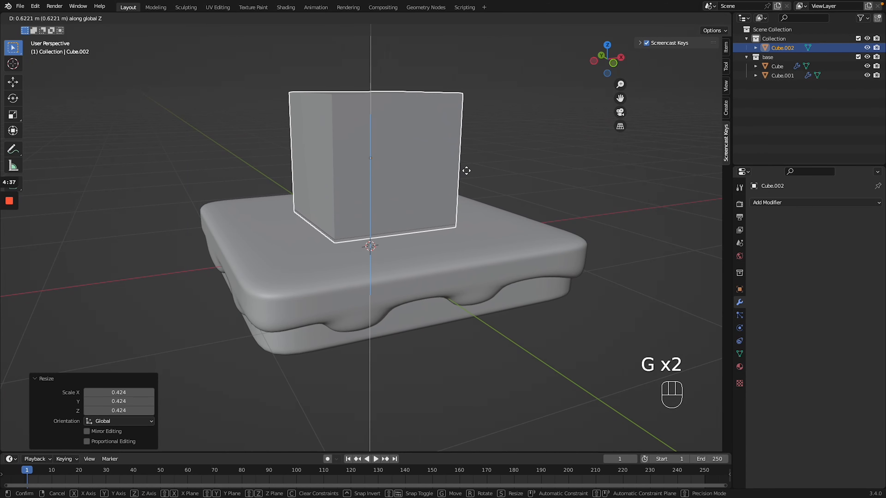
left_click(467, 169)
middle_click_drag(467, 169, 456, 167)
Flatten the cube along Z to about 0.75, lower it onto the slab and scale it uniformly by about 1.052
key("s")
key("z")
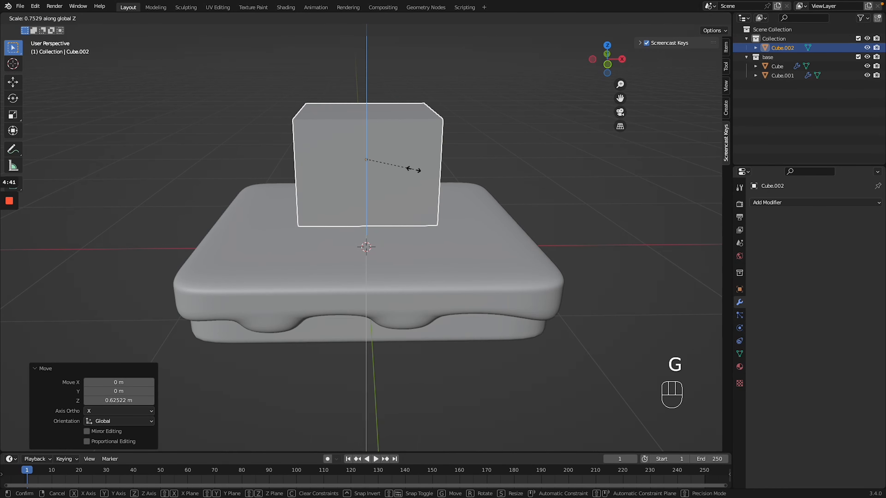
left_click(413, 174)
key("g")
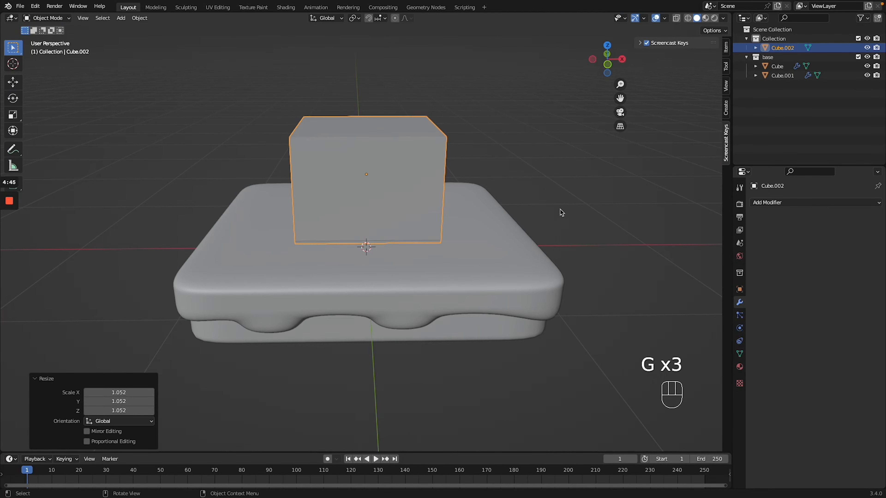
middle_click_drag(560, 212, 561, 212)
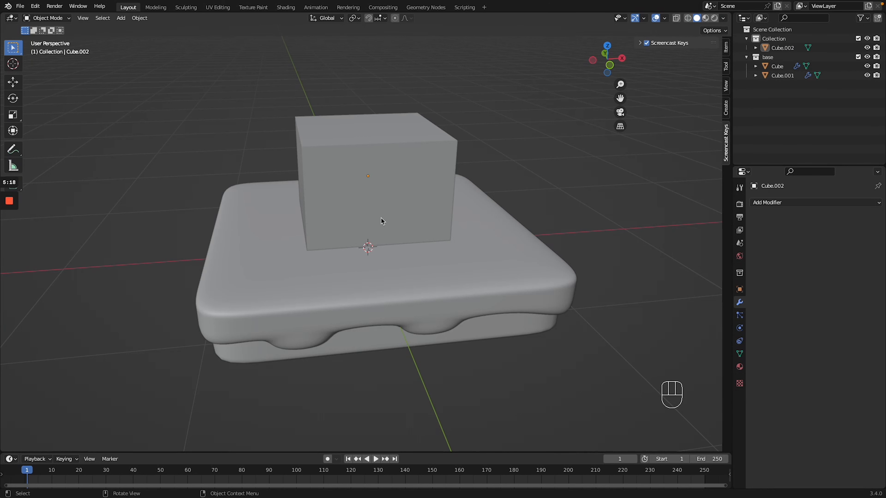
Add a cylinder and scale it down uniformly to about 0.38
key("shift+a")
mouse_move(383, 221)
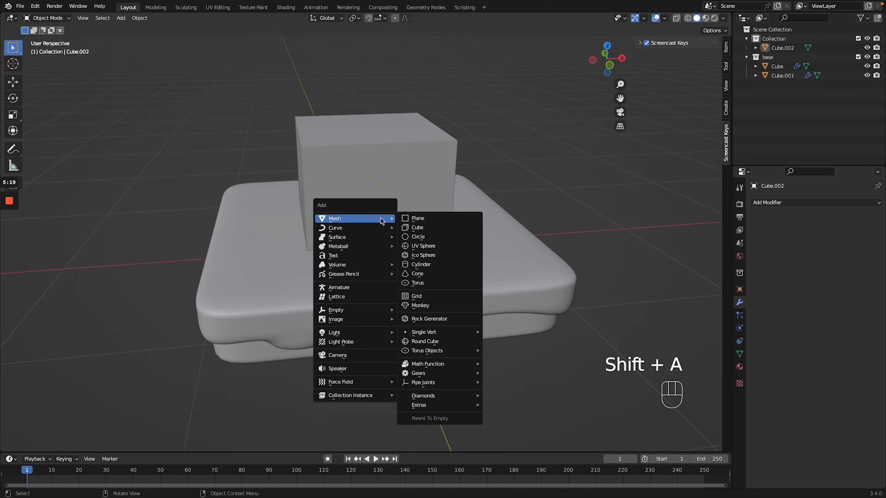
left_click(436, 267)
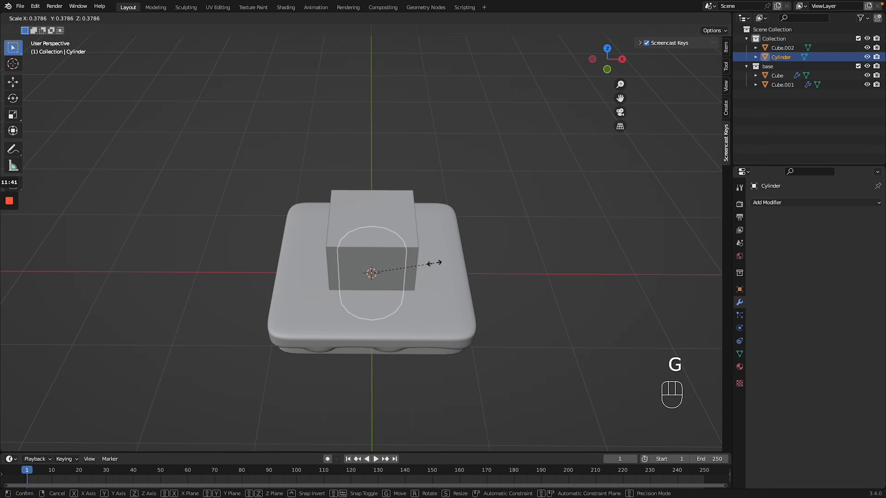
key("Escape")
In front view, move the cylinder up along Z above the slab and stretch it along Z by about 1.581
key("KP_1")
key("g")
key("z")
left_click(417, 182)
key("g")
key("s")
key("z")
left_click(412, 139)
Move the cylinder about -0.52 m along X, then shrink it uniformly and stretch it along Z by about 1.294
key("g")
key("x")
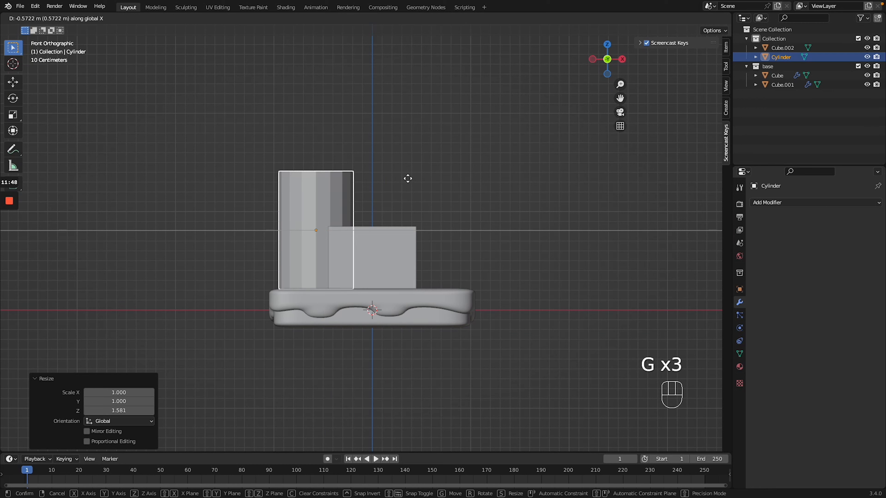
left_click(414, 182)
key("s")
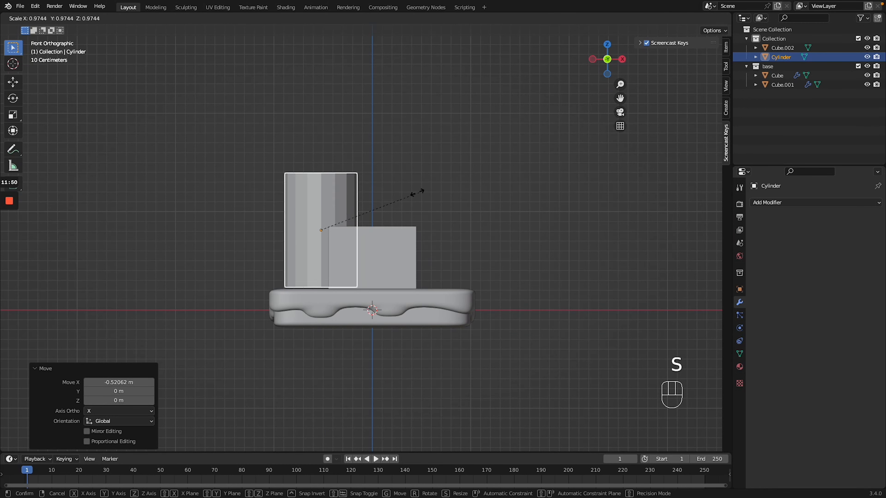
In right view, move the cylinder about -0.558 m along Y, then scale it down uniformly to about 0.802
key("KP_2")
key("KP_3")
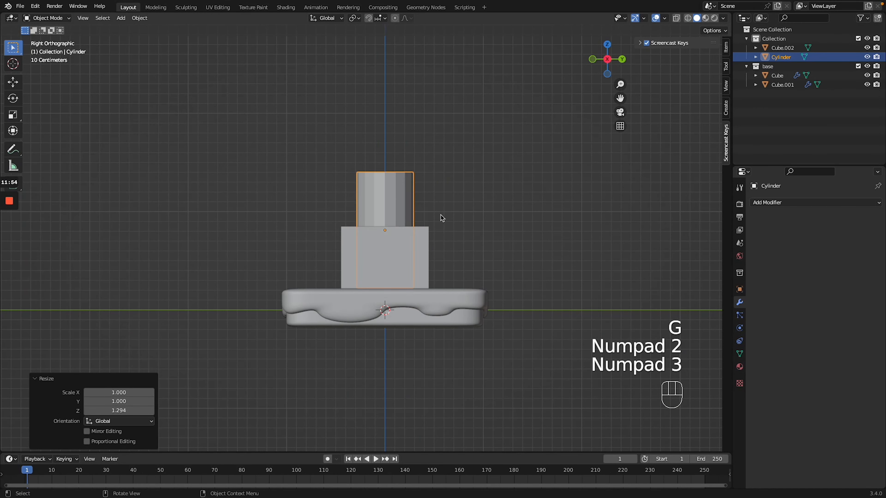
key("g")
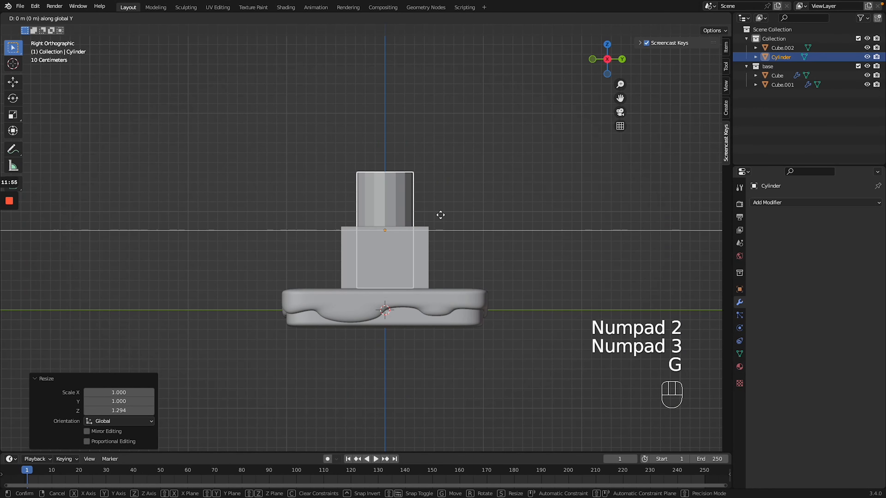
left_click(386, 214)
middle_click_drag(385, 213, 386, 215)
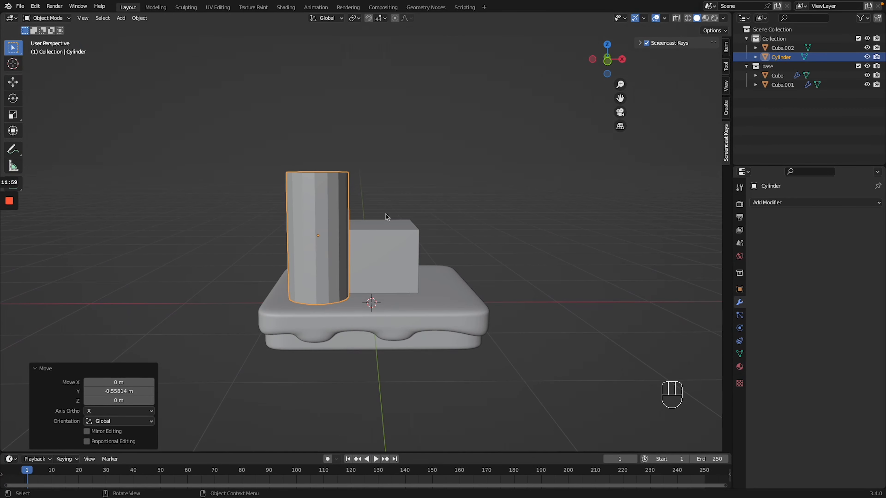
key("s")
left_click(370, 214)
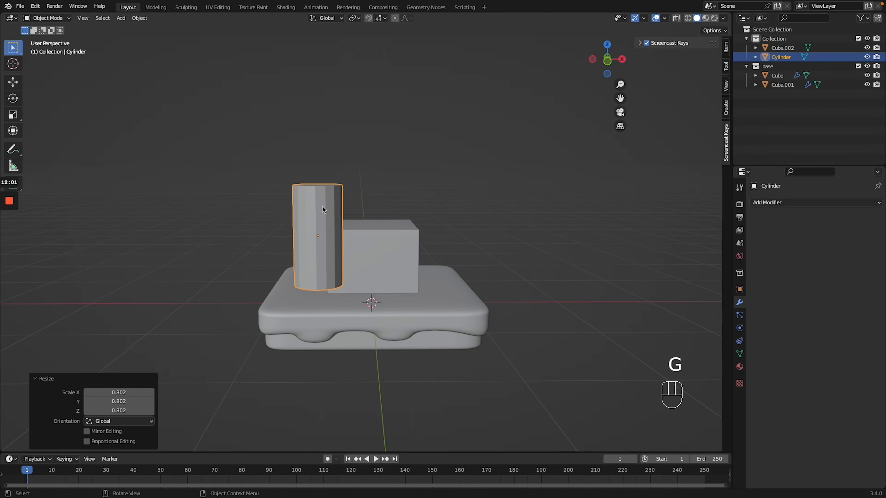
Lower the cylinder about 0.132 m along Z onto the slab and check its placement from the top view
key("g")
key("z")
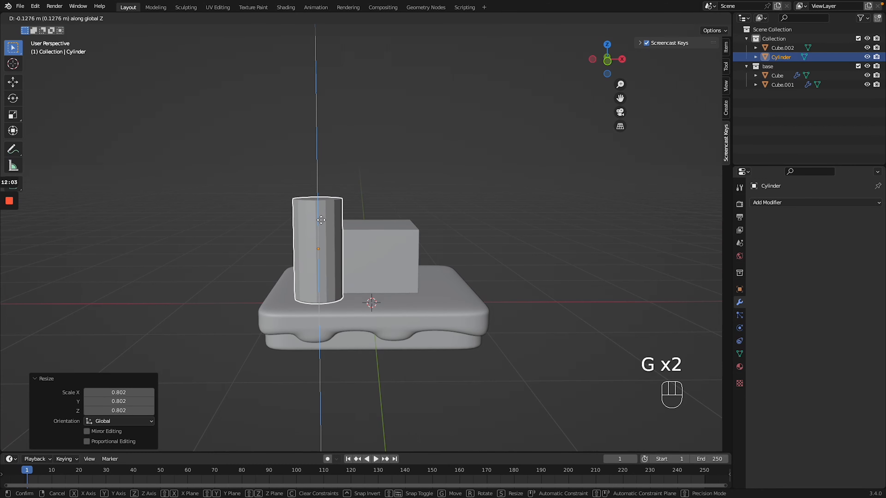
left_click(321, 221)
key("KP_7")
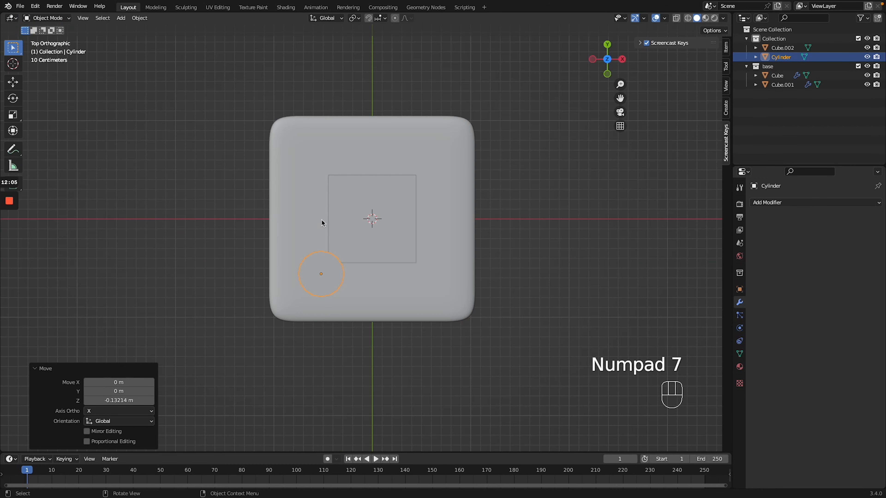
middle_click_drag(321, 218, 328, 261)
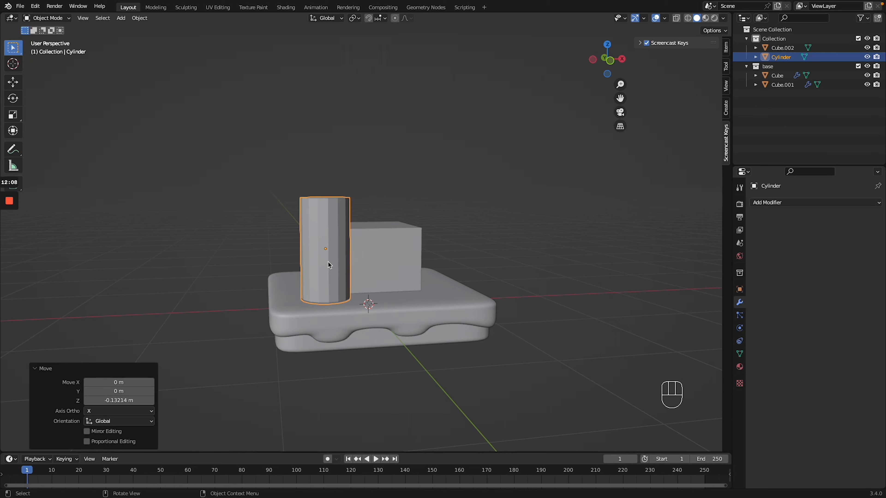
Isolate the cylinder in local view and enter Edit Mode on its mesh
key("KP_Divide")
scroll(328, 261, "down", 3)
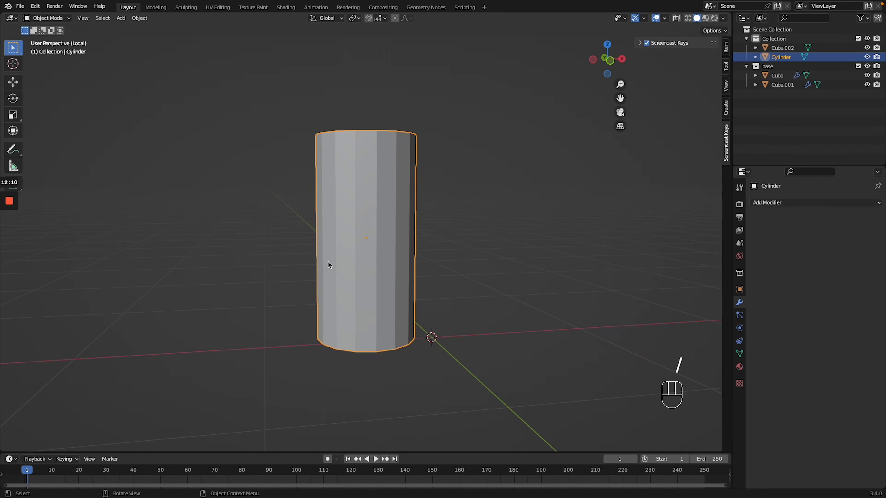
key("Tab")
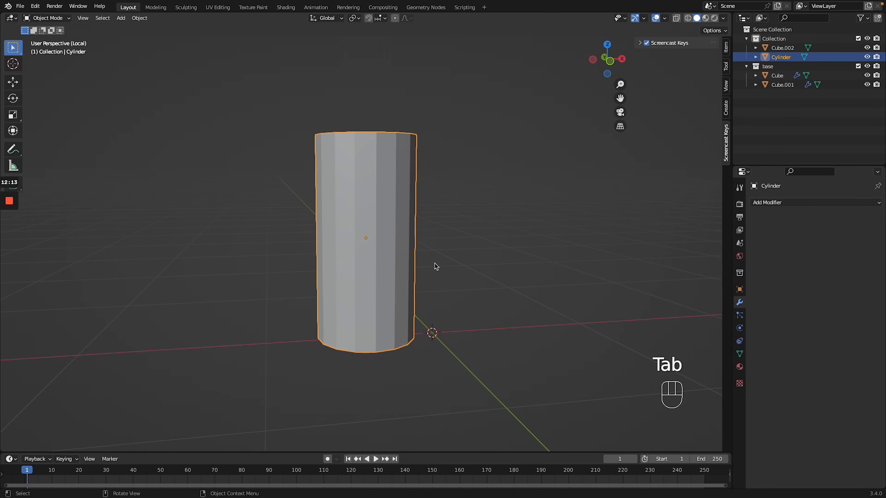
key("Tab")
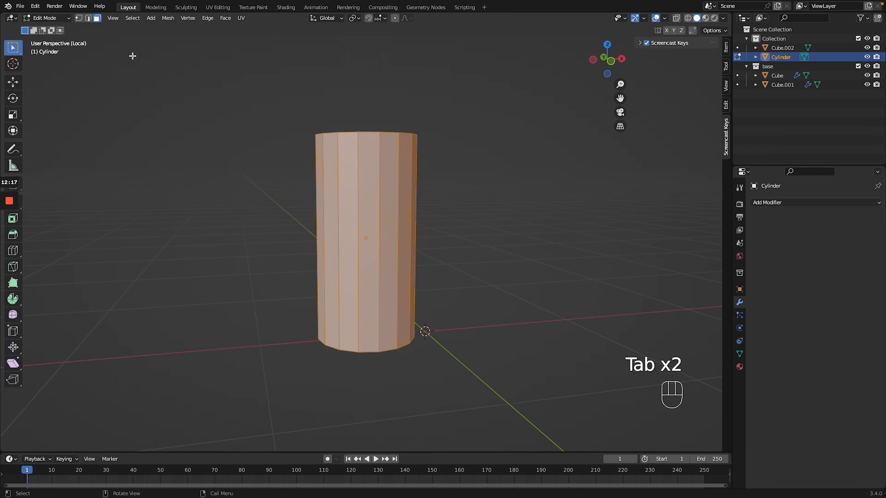
scroll(469, 393, "down", 2)
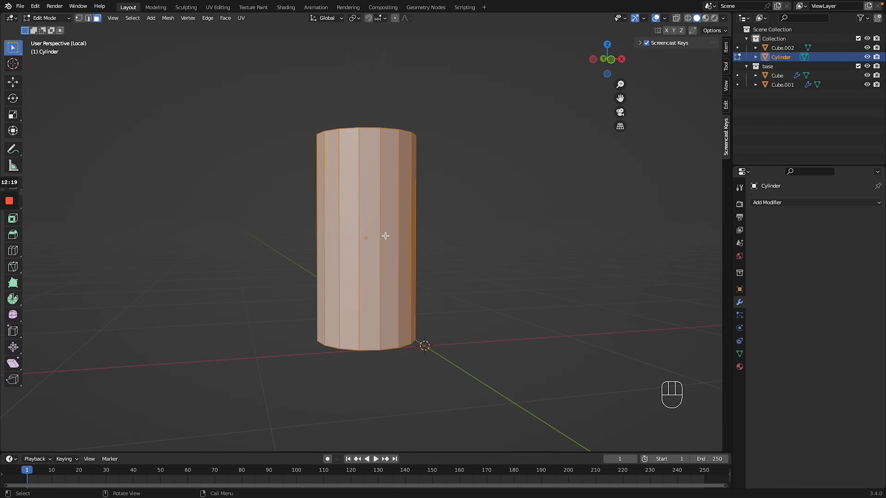
Add two horizontal loop cuts to the cylinder, one near the top at factor -0.630 and one near the bottom at factor 0.657
key("ctrl+r")
left_click(380, 194)
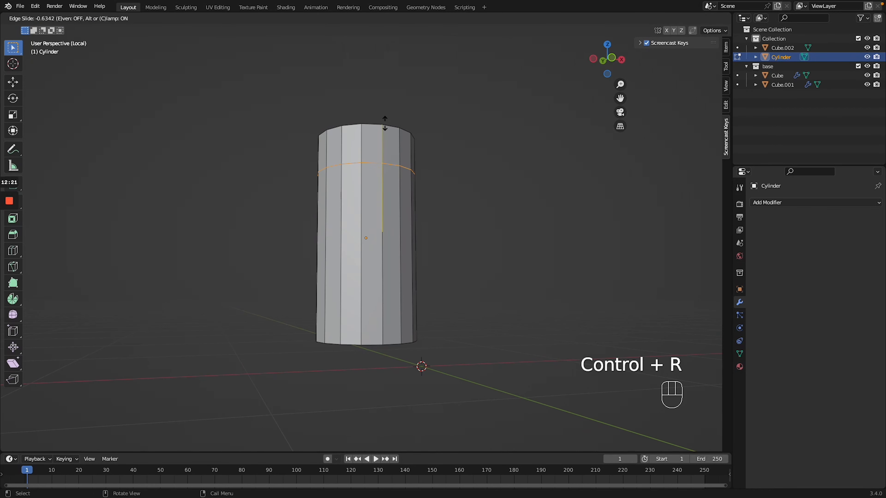
left_click(385, 123)
key("KP_1")
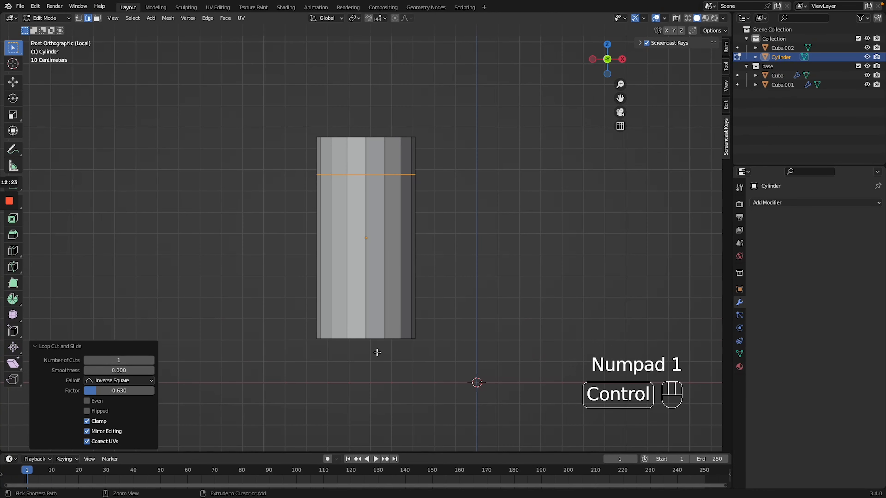
key("ctrl+r")
left_click(384, 318)
left_click(383, 372)
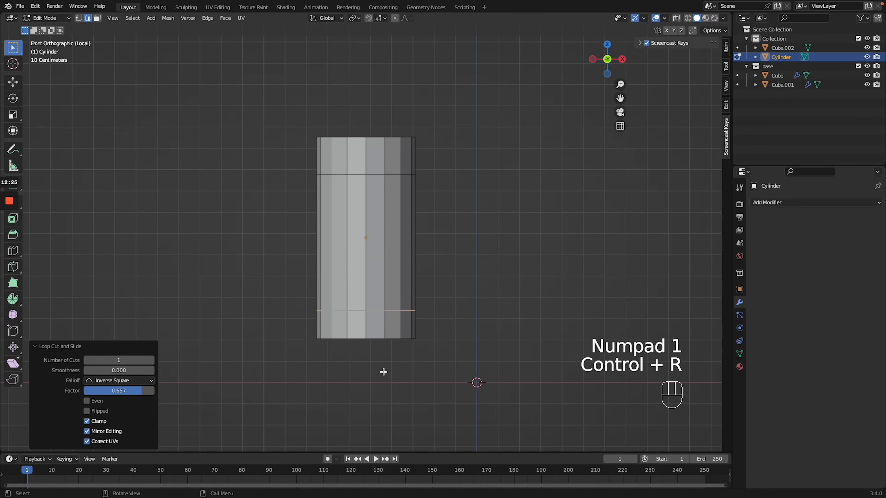
Select the two lowest edge loops, enable proportional editing with Smooth falloff, and scale them up to about 1.34
left_click(376, 339, "alt+shift")
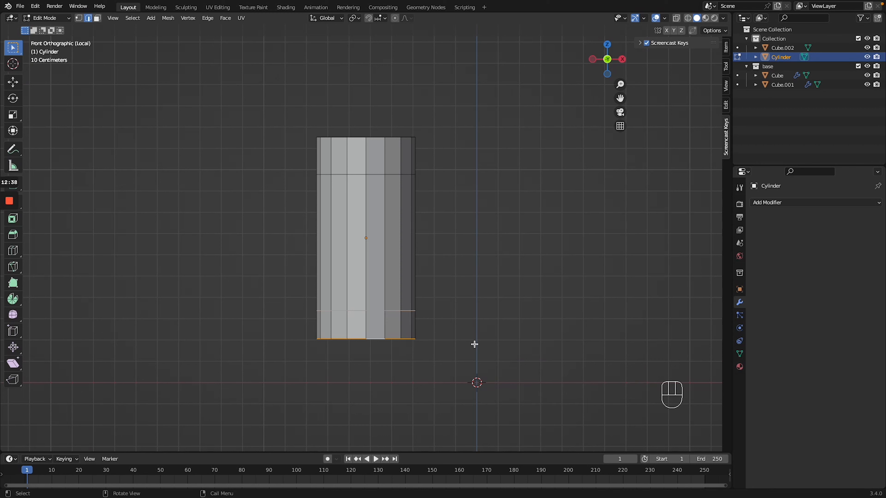
left_click(409, 20)
left_click(409, 20)
left_click(409, 19)
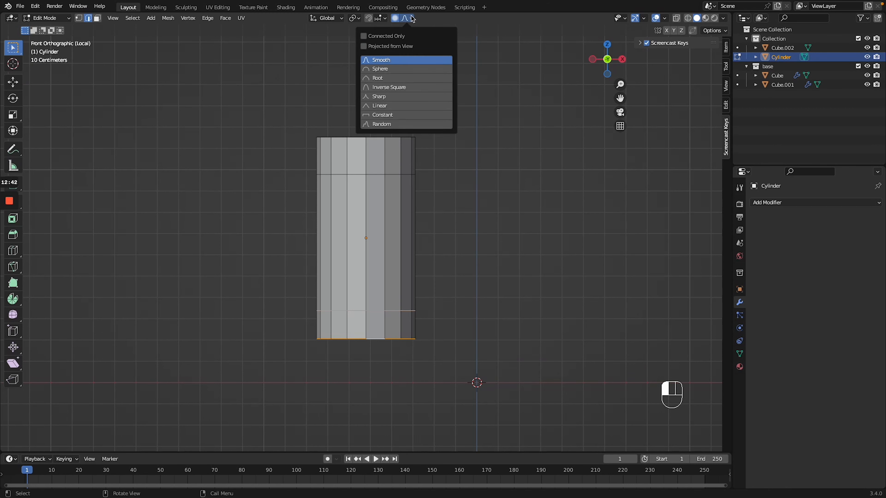
key("g")
key("s")
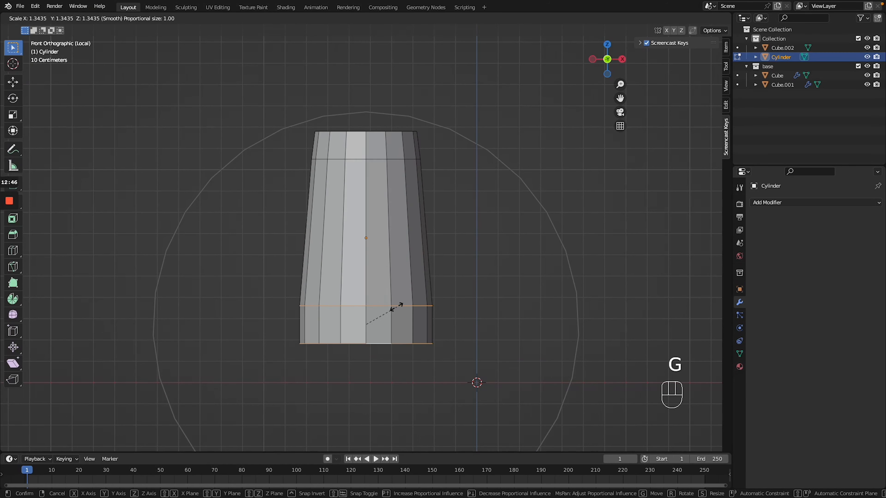
left_click(396, 307)
Select the cylinder's bottom edge loop and widen it using a proportional size of about 0.44
left_click(385, 343, "alt")
key("g")
scroll(385, 344, "up", 14)
scroll(385, 344, "down", 5)
scroll(385, 343, "down", 20)
scroll(385, 344, "up", 20)
scroll(386, 344, "down", 20)
scroll(385, 343, "up", 20)
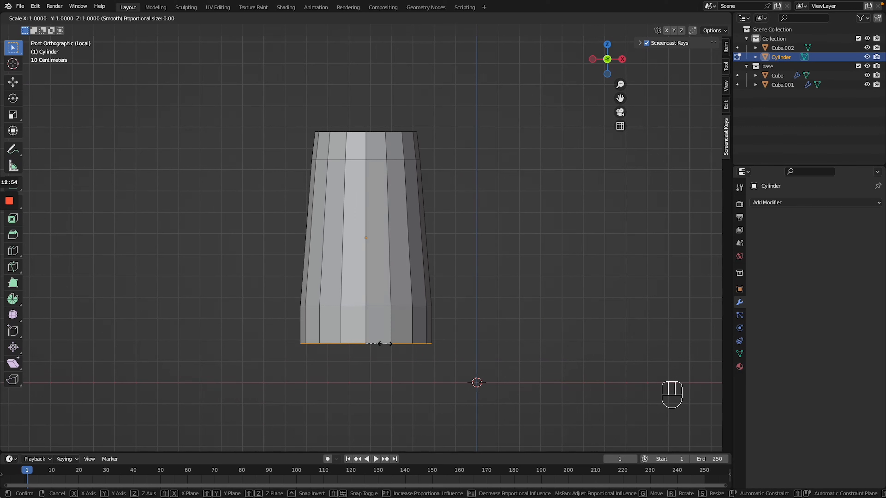
scroll(385, 344, "down", 9)
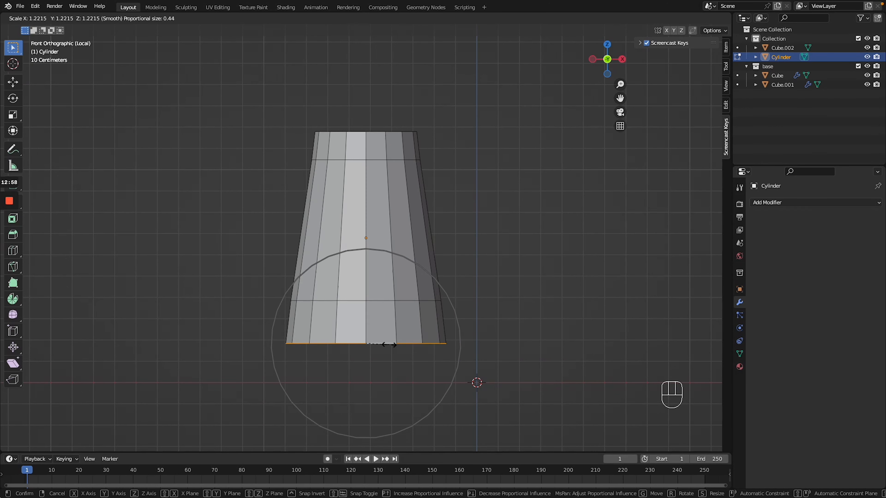
left_click(388, 345)
Add a centred loop cut in the tower's bottom band and scale it proportionally to about 1.013
key("ctrl+r")
left_click(374, 322)
right_click(374, 323)
key("s")
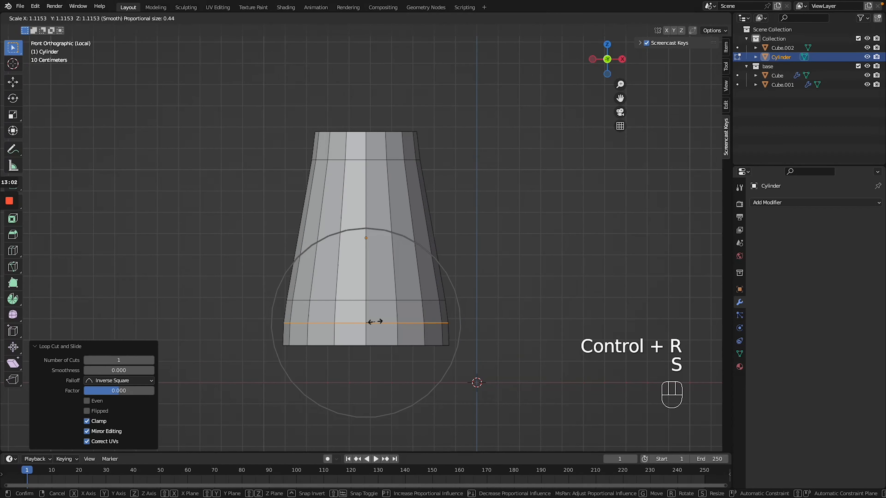
left_click(374, 321)
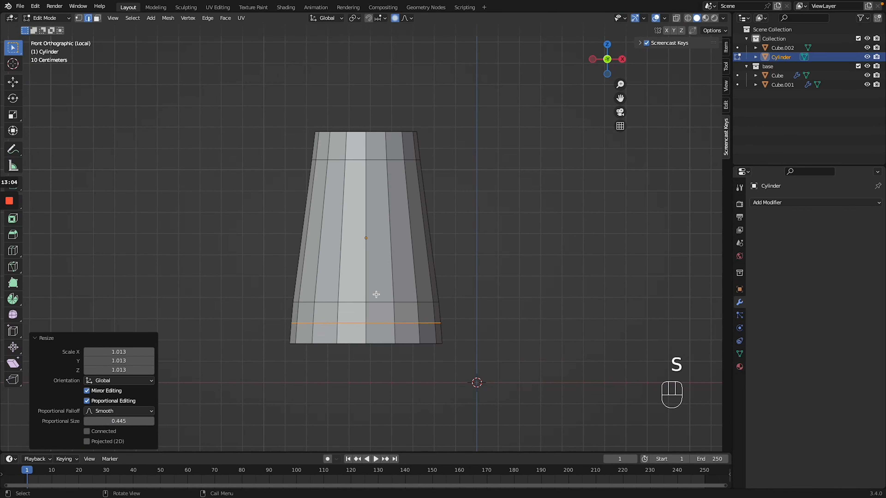
Add a centred loop cut around the tower's middle and scale it proportionally to about 0.931 in front view
middle_click_drag(360, 231, 369, 249)
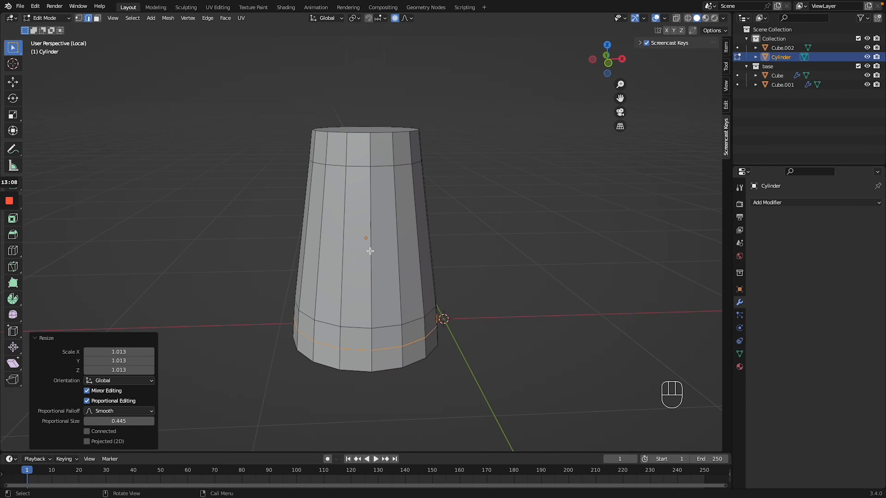
key("ctrl+r")
left_click(363, 251)
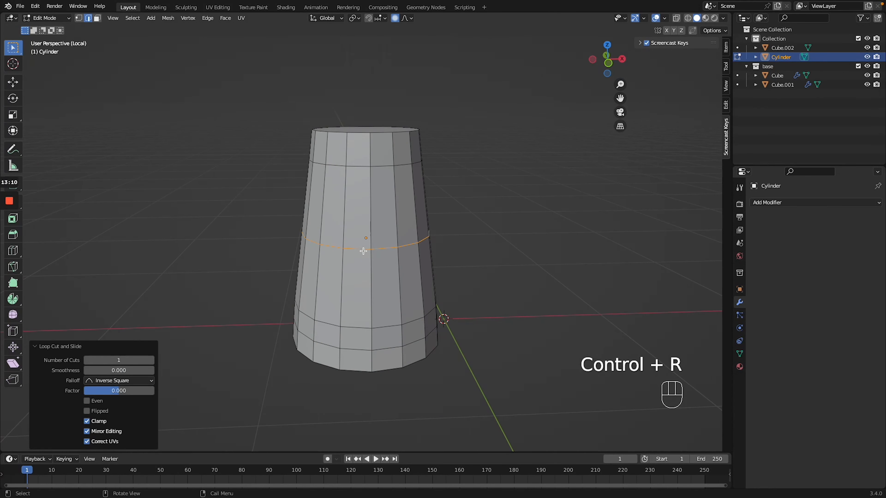
key("KP_1")
key("s")
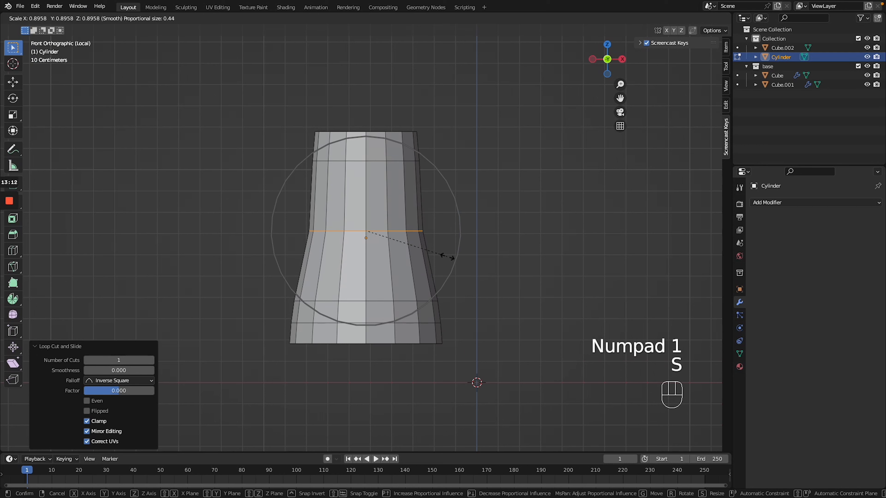
left_click(451, 256)
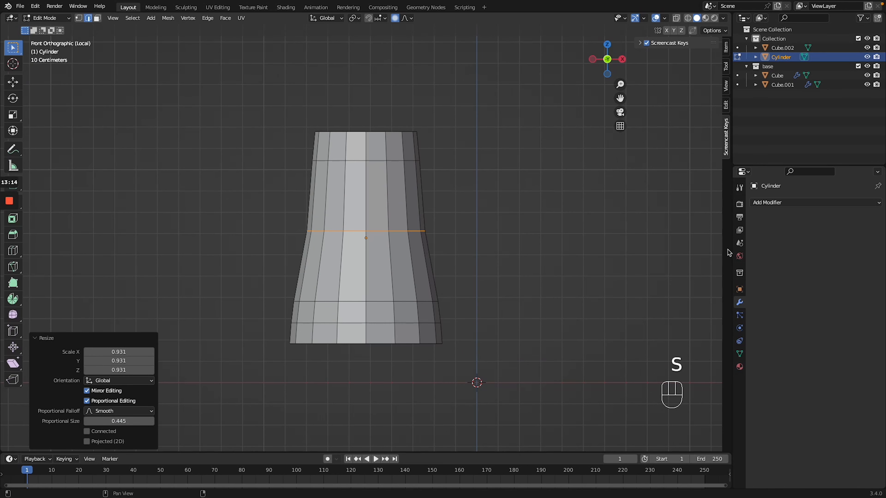
Add a Subdivision Surface modifier to the tower with viewport level 2
left_click(786, 203)
left_click(712, 371)
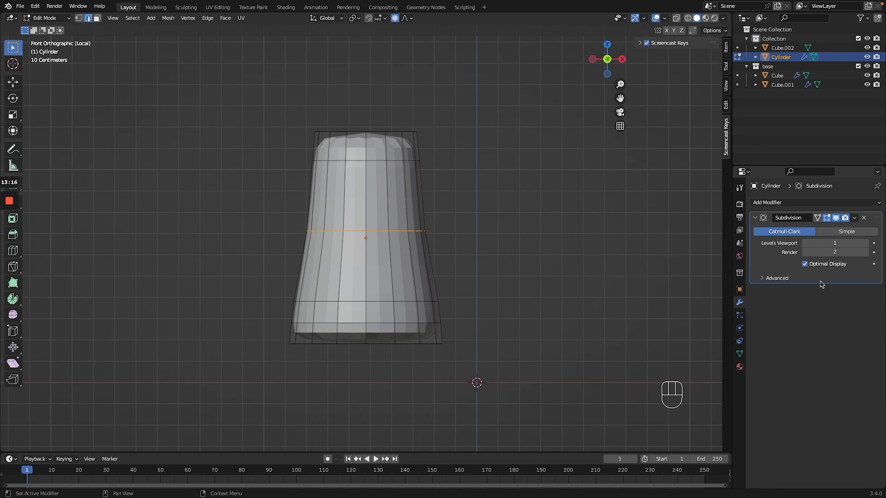
left_click(866, 243)
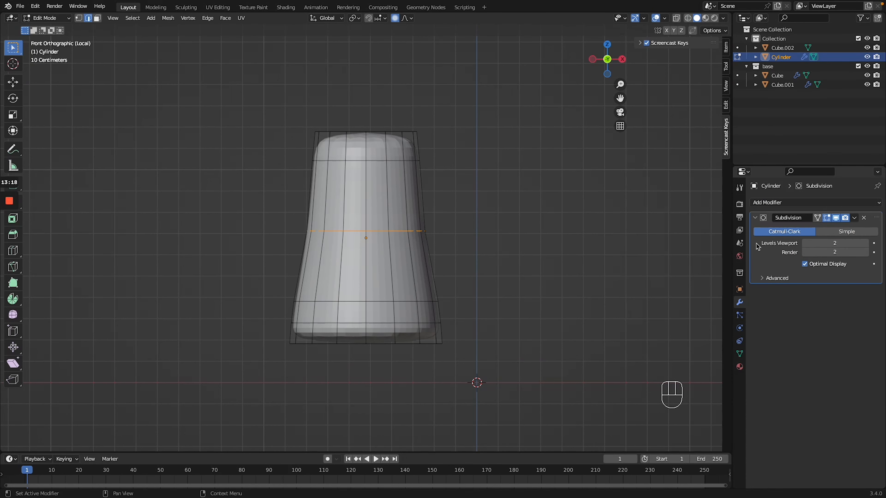
Inset the tower's bottom face, then extrude it and scale it inward
middle_click_drag(411, 205, 410, 202)
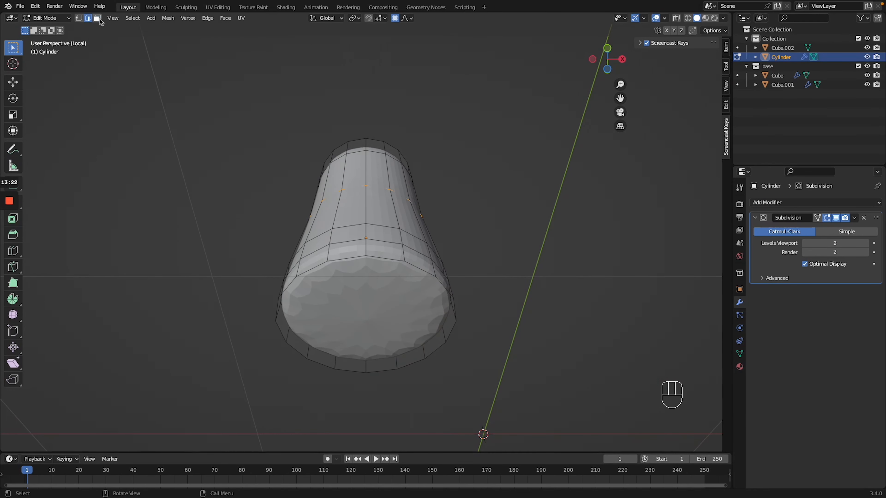
left_click(384, 315)
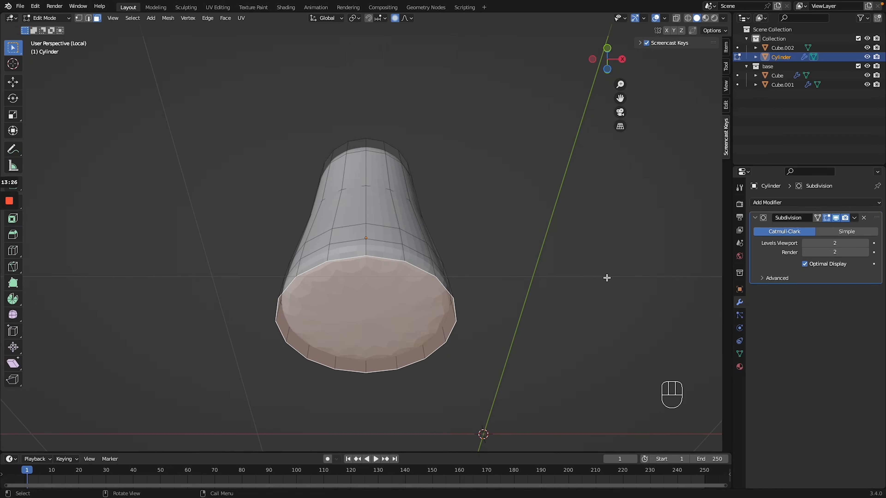
key("i")
left_click(577, 284)
key("e")
key("s")
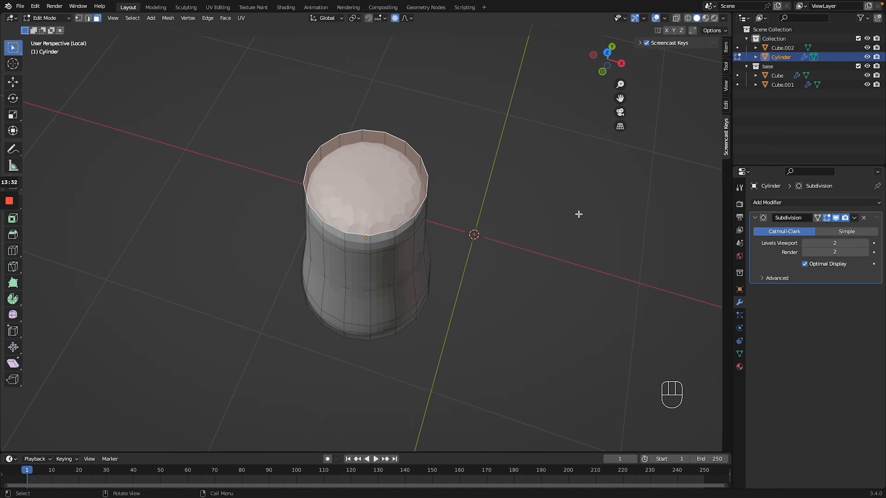
Inset the tower's top face by about 0.29 m, then extrude it scaled inward to about 0.616
key("i")
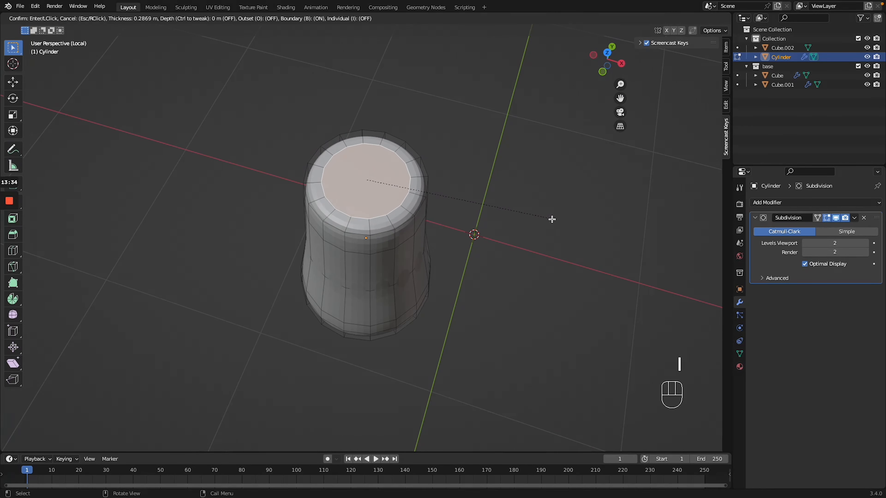
left_click(550, 219)
key("e")
key("s")
left_click(487, 210)
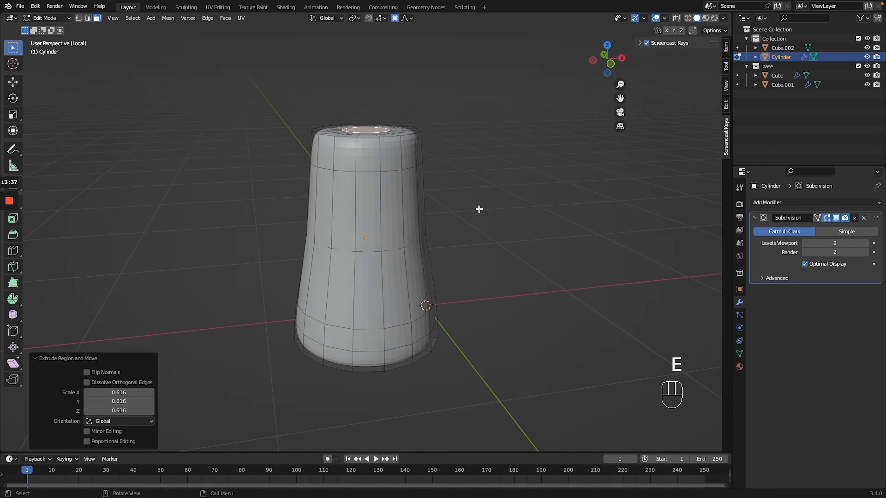
Add a loop cut on the upper tower at factor -0.240 and scale it inward with a proportional size of about 0.244
key("Tab")
key("Tab")
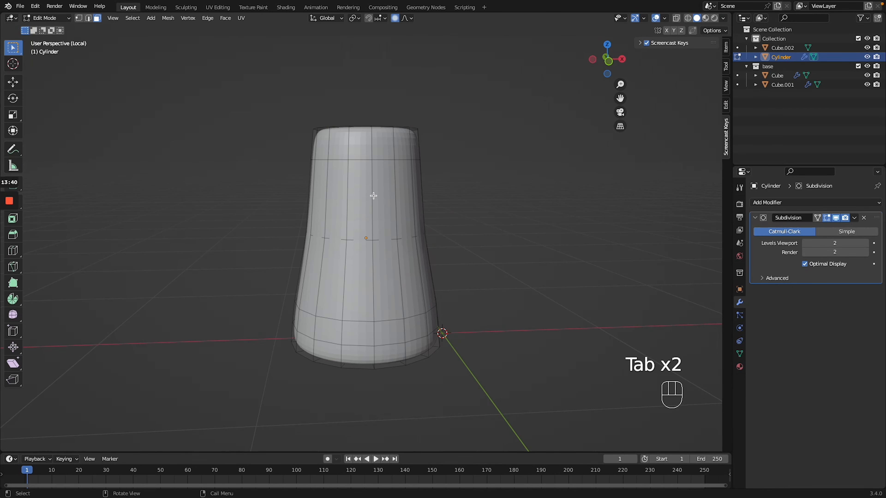
key("ctrl+r")
left_click(373, 195)
left_click(364, 245)
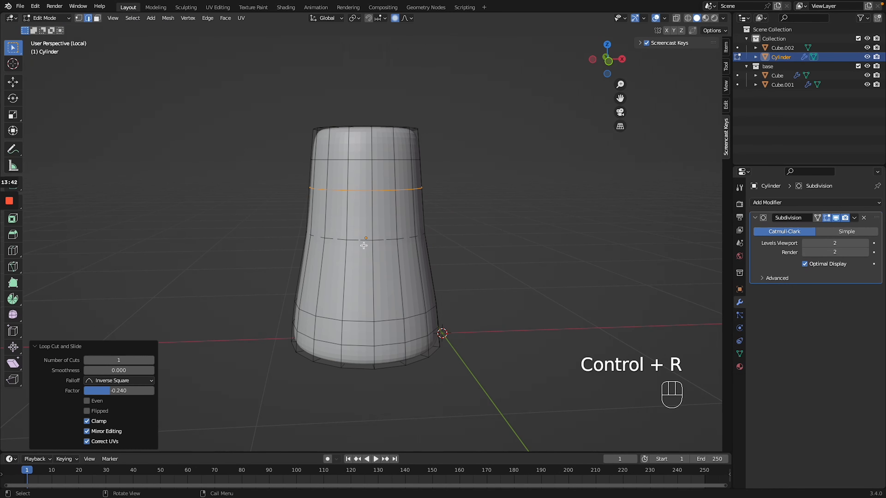
key("s")
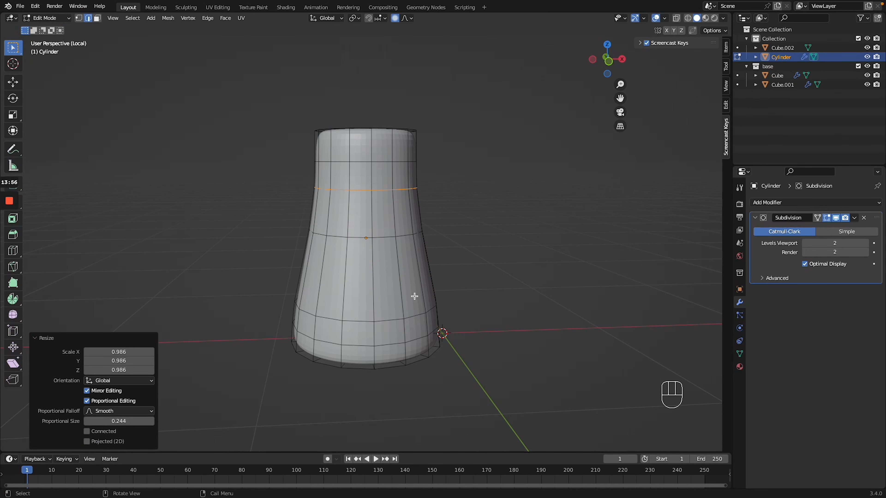
Scale the upper tower loop outward to about 1.257 with a proportional size of 0.33
middle_click_drag(414, 296, 415, 296)
key("s")
scroll(461, 220, "down", 3)
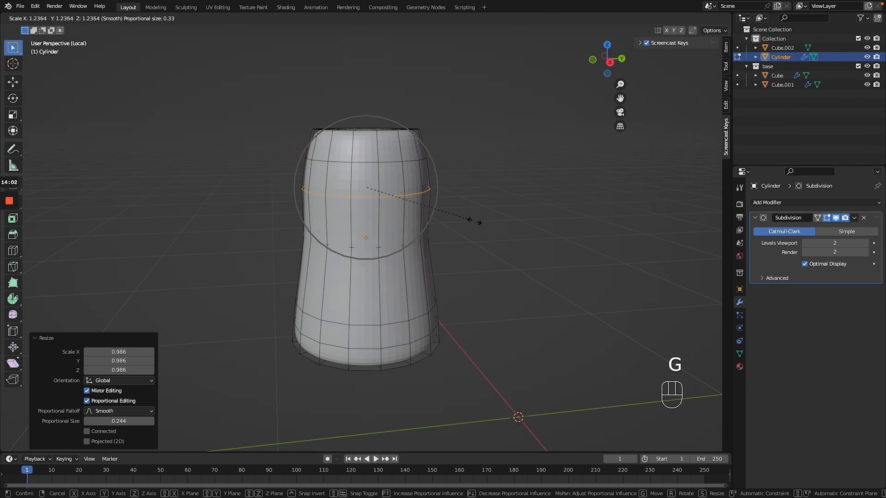
left_click(476, 221)
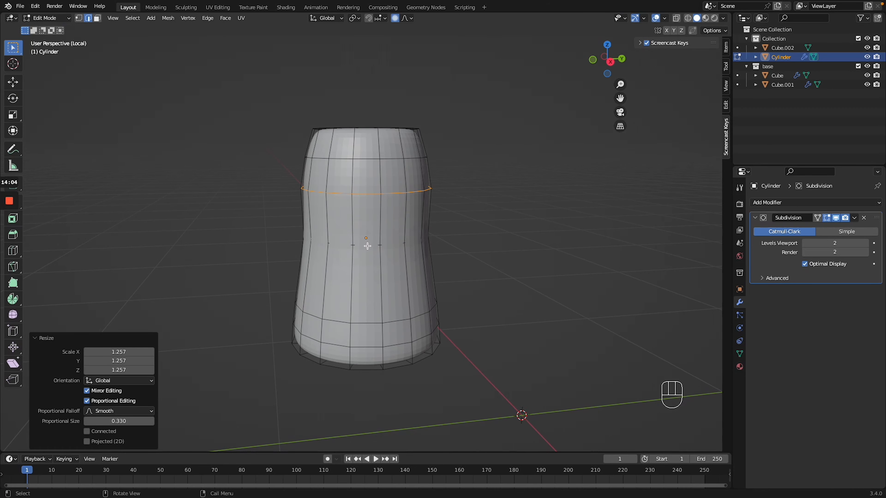
Scale the tower's middle edge loop inward with proportional editing at a size of about 0.45
left_click(367, 245, "alt")
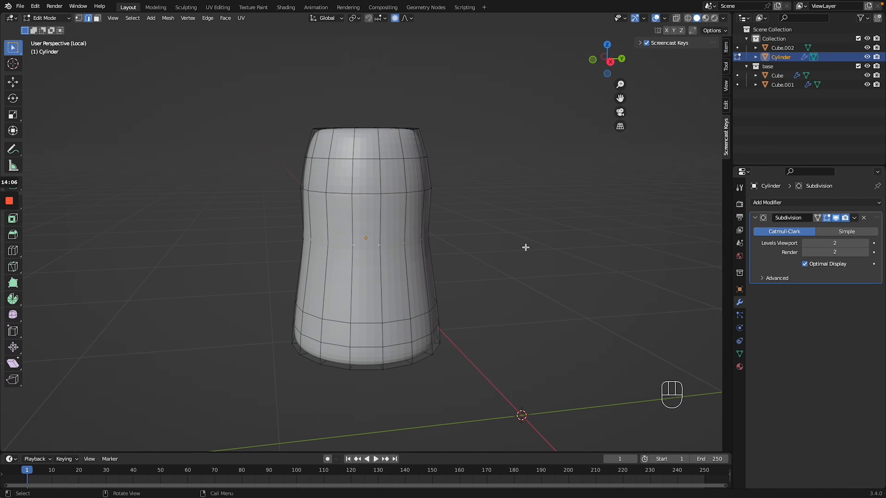
key("s")
scroll(516, 247, "down", 2)
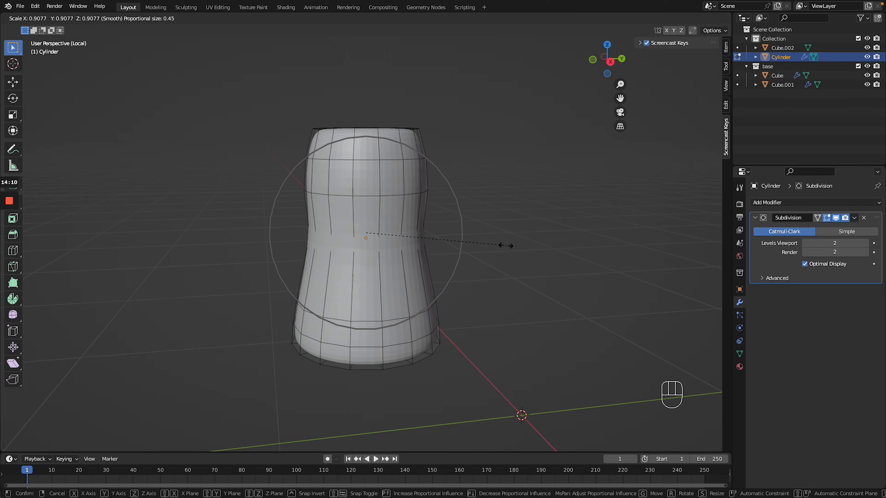
left_click(524, 248)
scroll(524, 248, "right", 10)
scroll(524, 248, "left", 5)
key("Tab")
left_click(450, 248)
scroll(451, 251, "down", 10)
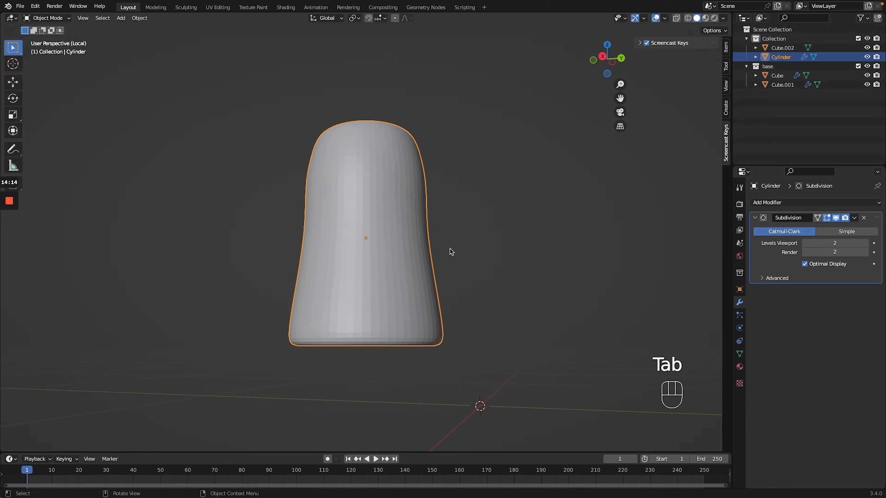
Select every second face of the outer ring on the tower's top
key("Tab")
left_click(433, 231)
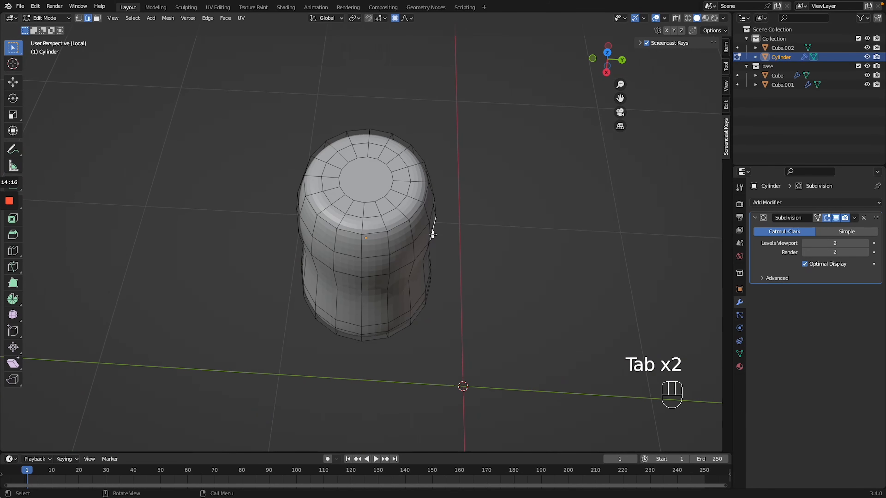
scroll(433, 232, "up", 5, "ctrl")
scroll(424, 206, "up", 1)
scroll(285, 31, "down", 1)
scroll(123, 37, "up", 1)
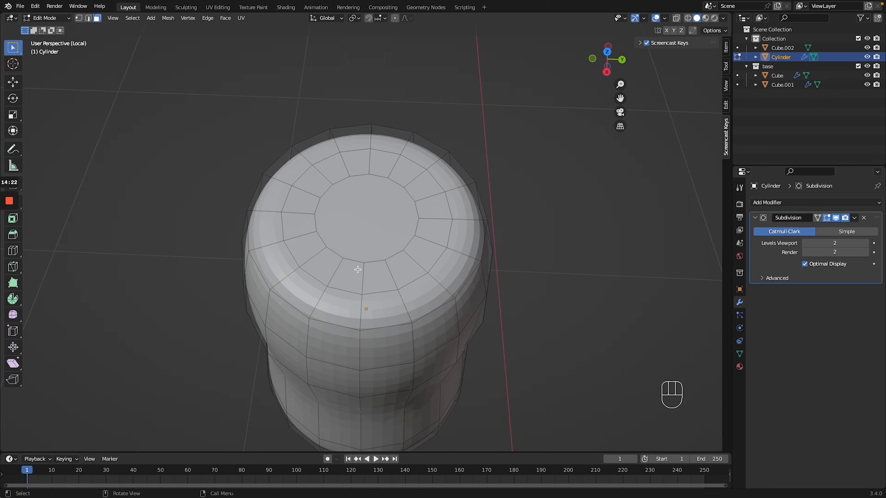
left_click(389, 310, "shift")
left_click(452, 285, "shift")
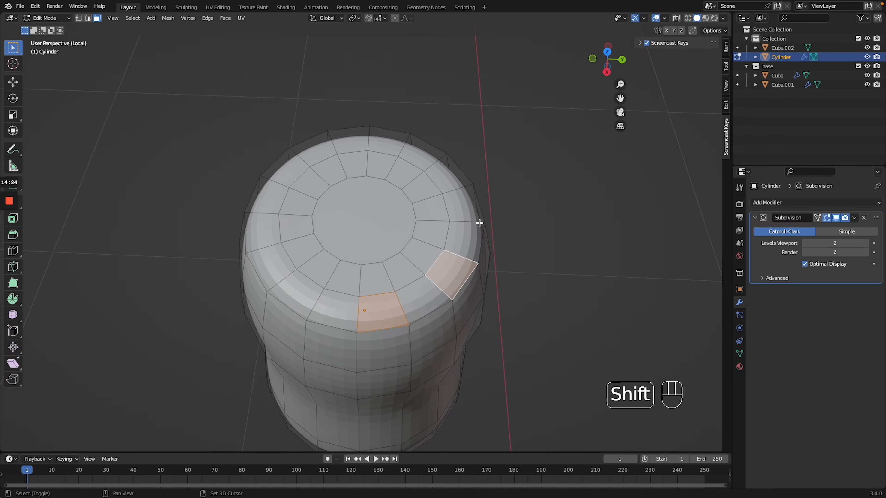
left_click(462, 200, "shift")
left_click(422, 149, "shift")
left_click(335, 140, "shift")
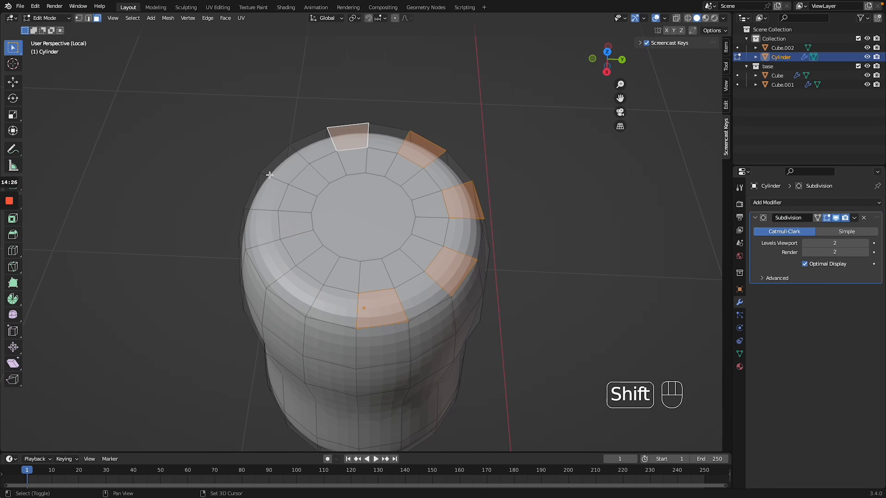
left_click(283, 166, "shift")
left_click(262, 232, "shift")
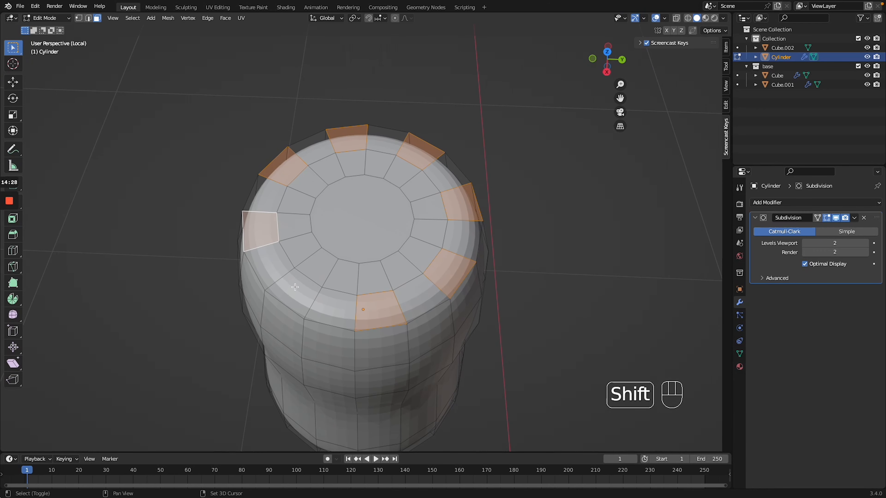
left_click(294, 286, "shift")
Extrude the selected rim faces straight up in two stages of about 0.018 m and 0.028 m to start the battlements
key("KP_1")
middle_click_drag(293, 287, 295, 346, "shift")
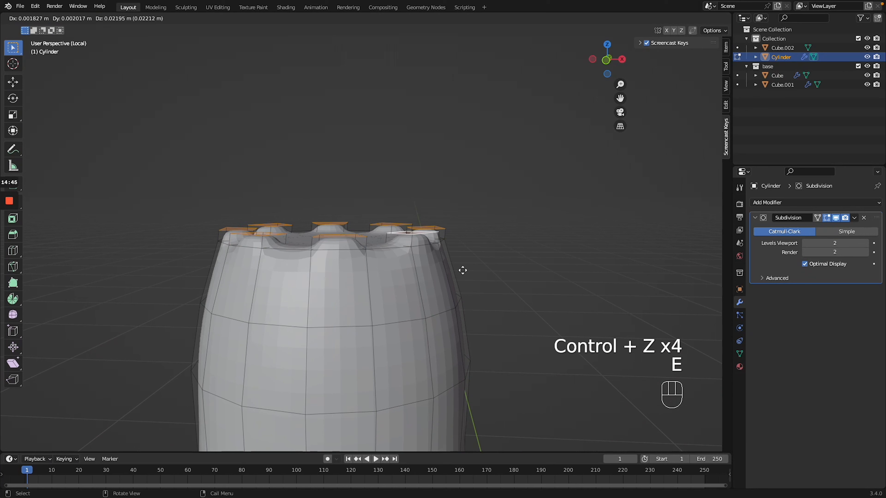
key("z")
left_click(463, 270)
key("e")
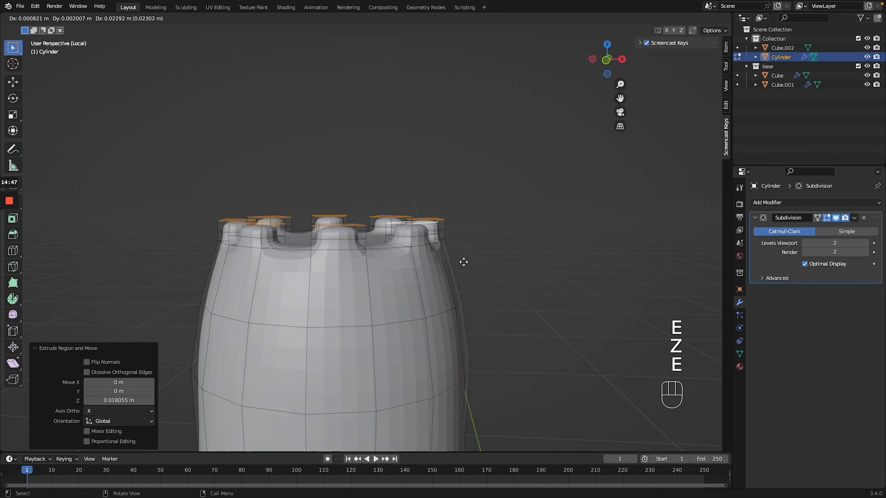
key("z")
left_click(463, 260)
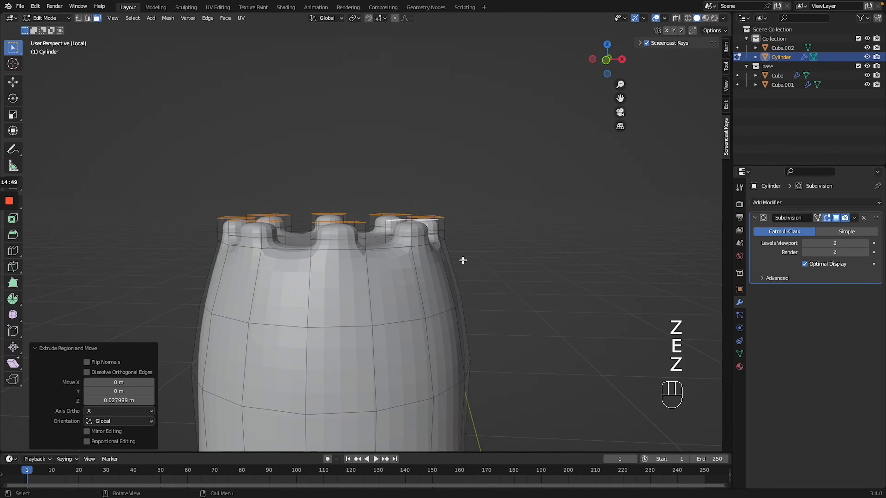
Extrude the battlement faces upward twice more, by about 0.028 m and 0.036 m, and return to Object Mode
key("e")
key("z")
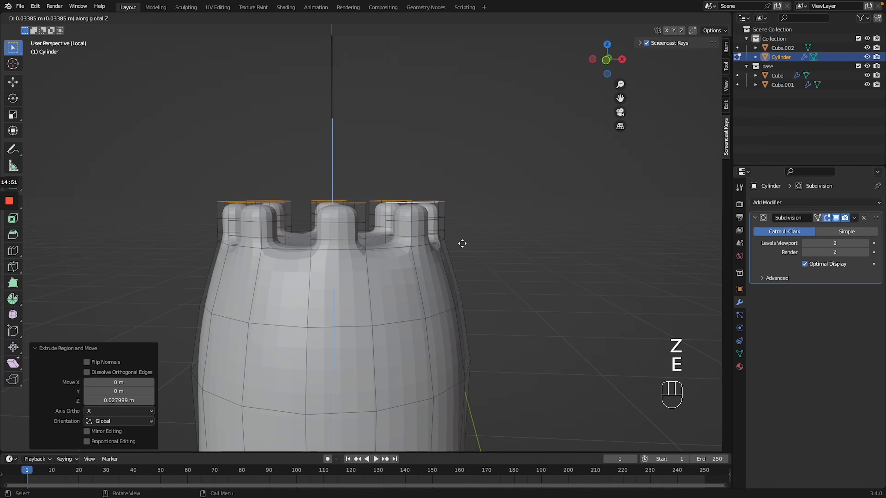
key("z")
left_click(462, 246)
key("e")
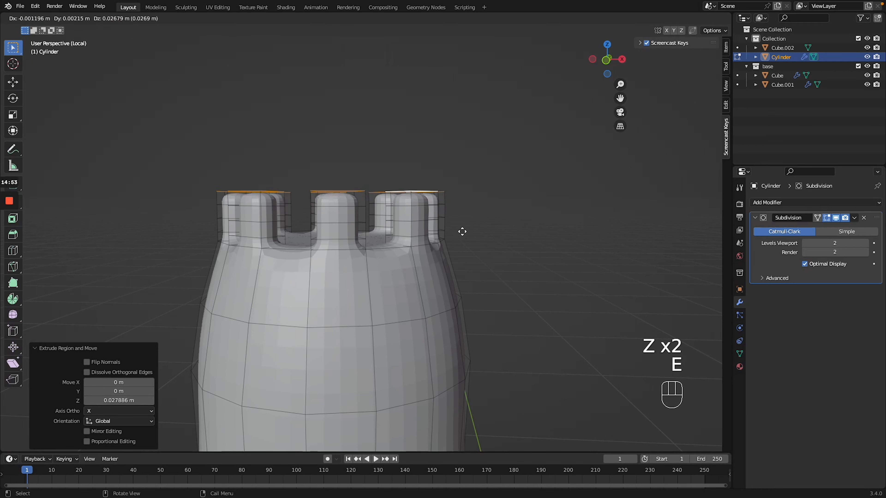
key("Tab")
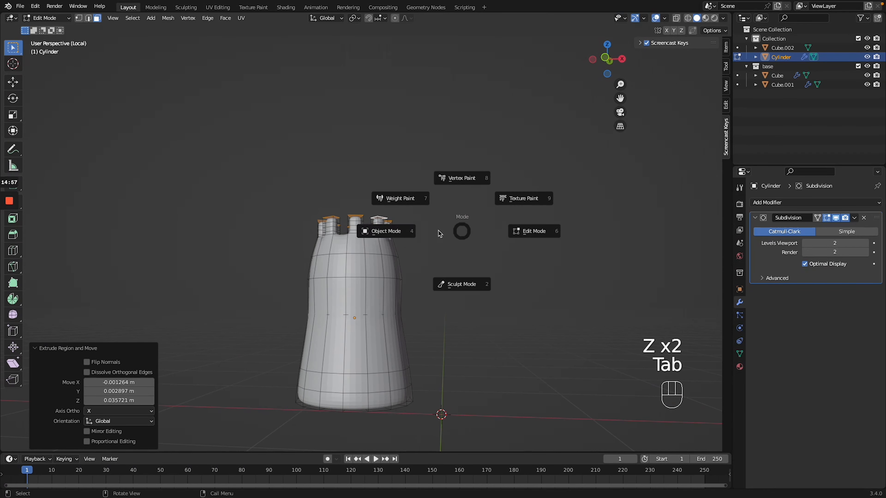
left_click(413, 232)
scroll(413, 232, "up", 5)
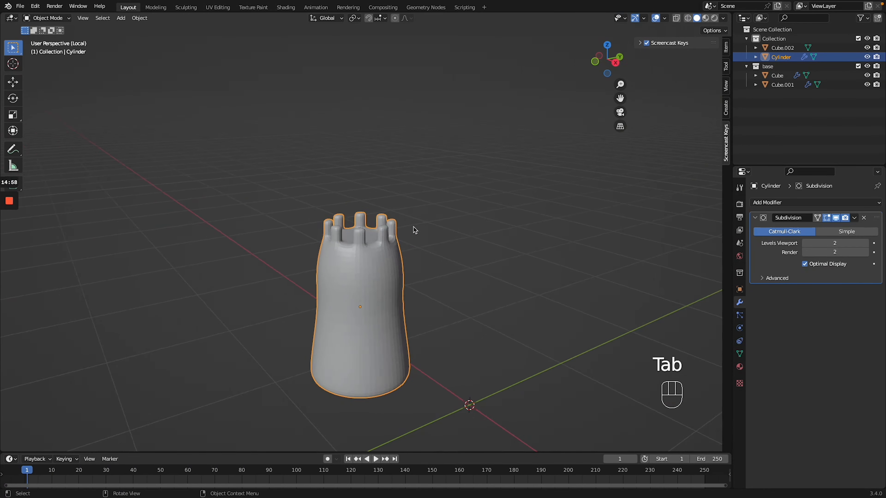
Shade the tower smooth and exit local view to show the whole castle
scroll(413, 232, "left", 5)
scroll(412, 233, "down", 3)
right_click(340, 272)
left_click(342, 272)
scroll(341, 273, "left", 5)
scroll(341, 272, "left", 5)
scroll(341, 273, "down", 3)
scroll(341, 272, "up", 4)
key("KP_Divide")
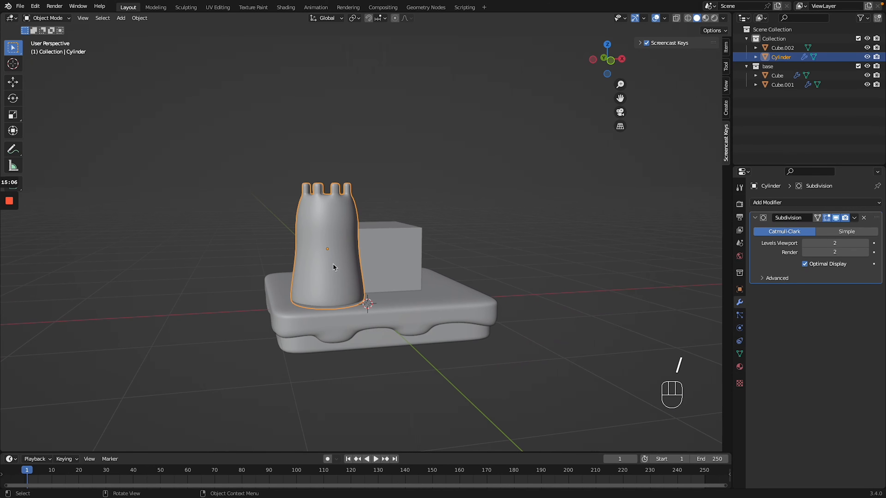
Try scaling the whole tower to 0.861 and stretching it along Z
scroll(407, 269, "right", 3)
scroll(407, 269, "up", 3)
scroll(407, 268, "left", 3)
scroll(408, 268, "down", 3)
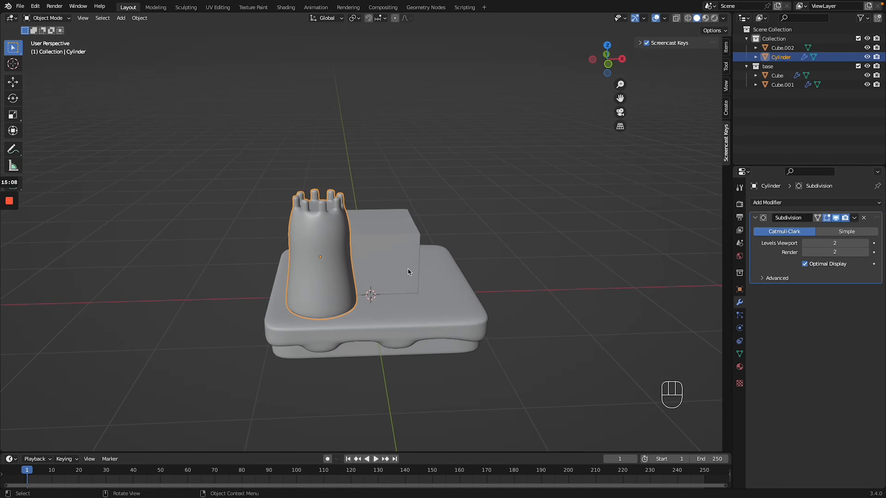
key("g")
key("s")
left_click(397, 268)
key("s")
key("z")
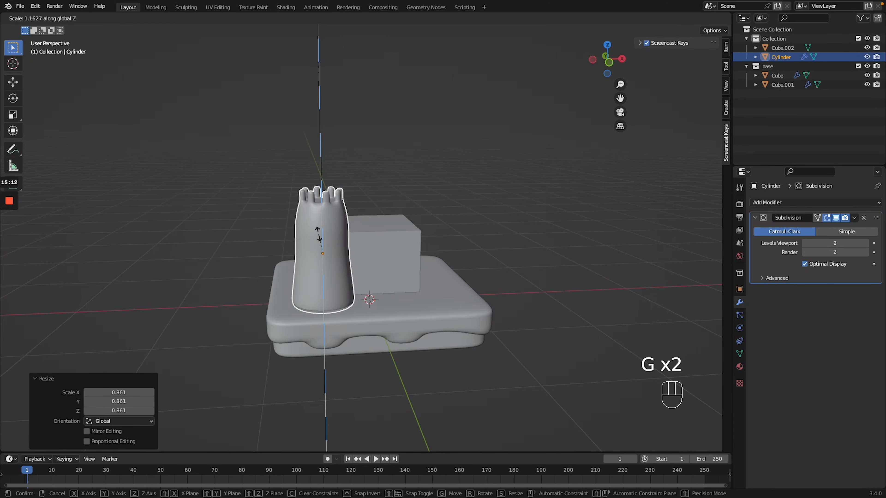
left_click(317, 237)
Undo the tower's scaling and the upper battlement extrusion, then shade the tower smooth
key("ctrl+z")
key("ctrl+z")
right_click(316, 232)
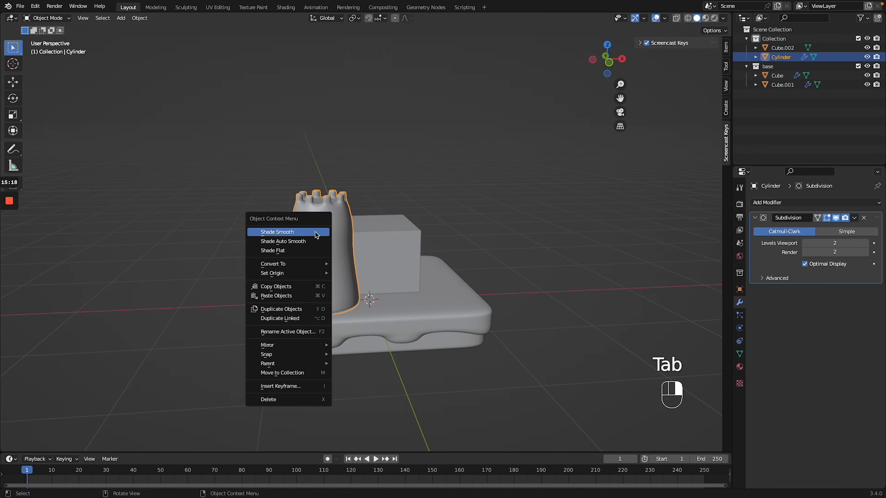
left_click(316, 232)
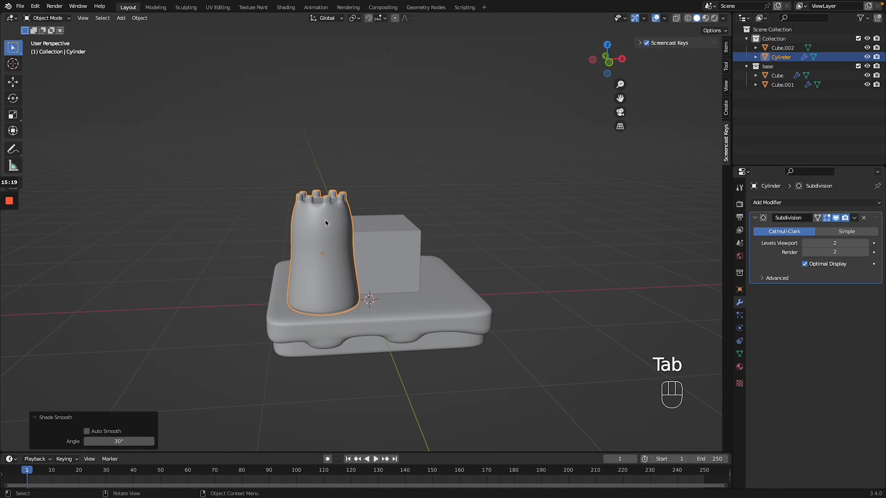
key("h")
left_click(363, 236)
key("ctrl+z")
key("ctrl+z")
Scale the tower down uniformly to about 0.84, then stretch it along Z to 1.066
key("g")
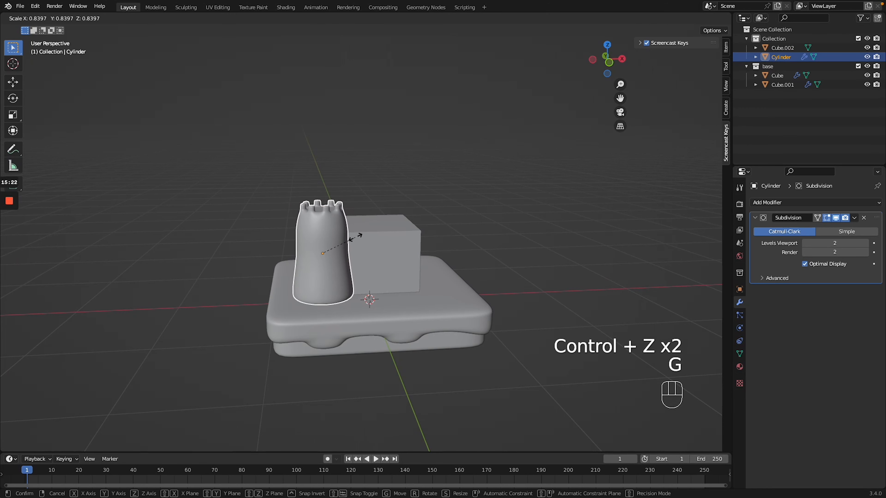
right_click(362, 235)
key("g")
key("s")
key("z")
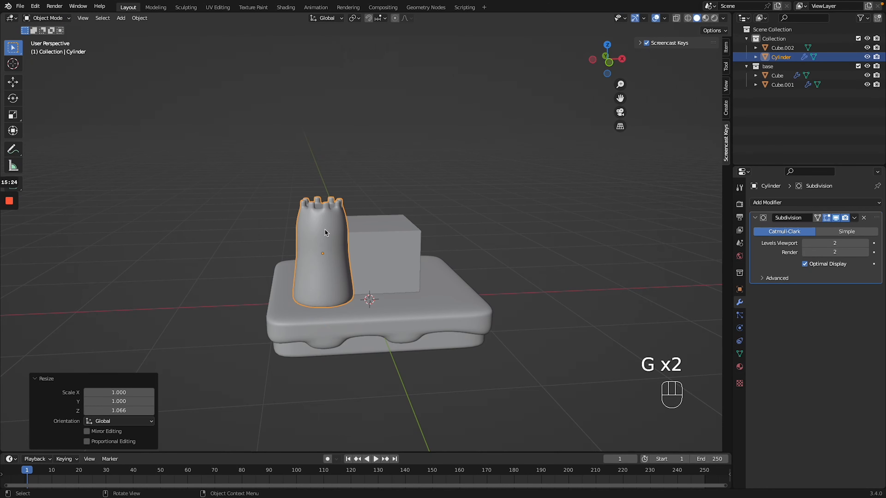
left_click(325, 231)
Lower the tower about 0.03 m along Z onto the base and move it about -0.08 m along X
key("KP_1")
key("g")
key("z")
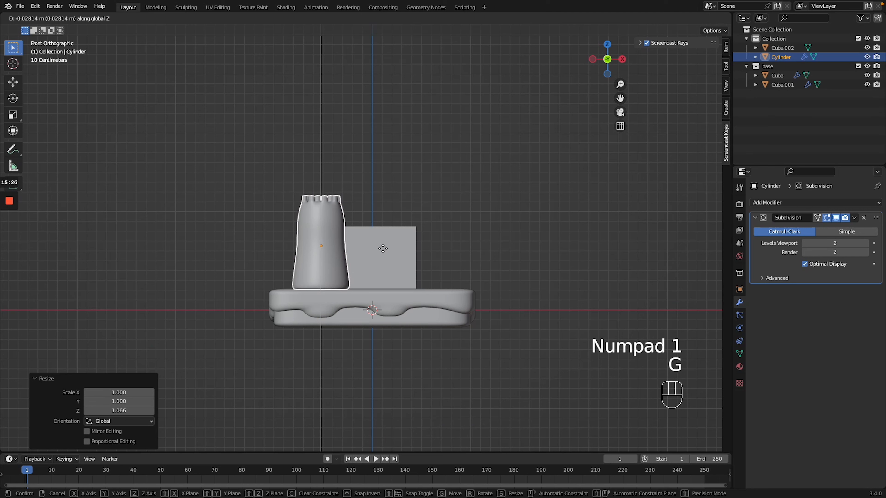
left_click(384, 248)
key("g")
key("x")
left_click(376, 247)
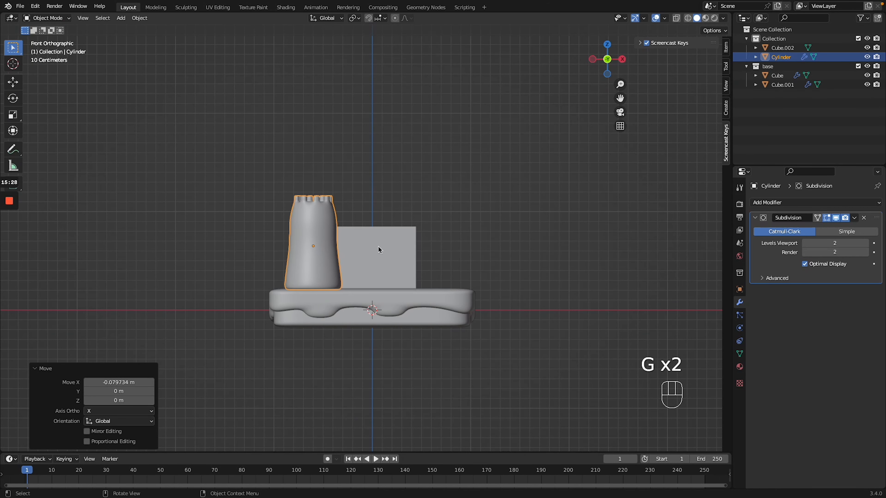
Add an Array modifier to the tower with a count of 2 and a relative offset of 2.1 on X
left_click(813, 202)
left_click(698, 229)
left_click_drag(835, 344, 869, 344)
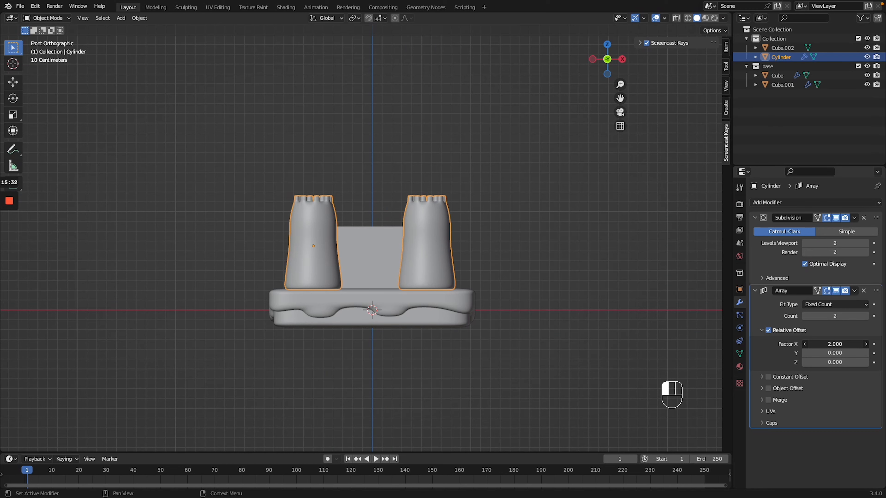
key("KP_7")
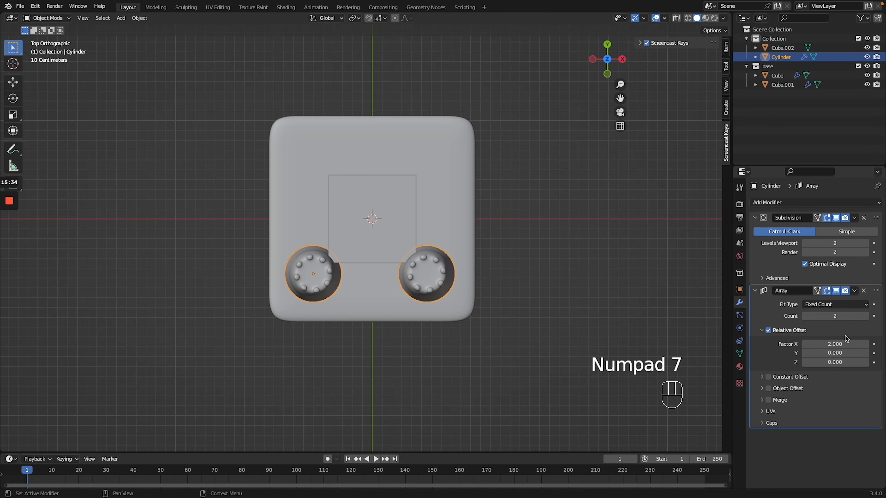
left_click_drag(851, 344, 865, 344)
Add a second Array modifier with a count of 2 and relative offsets of 0 on X and 1.9 on Y
left_click(808, 205)
left_click(725, 232)
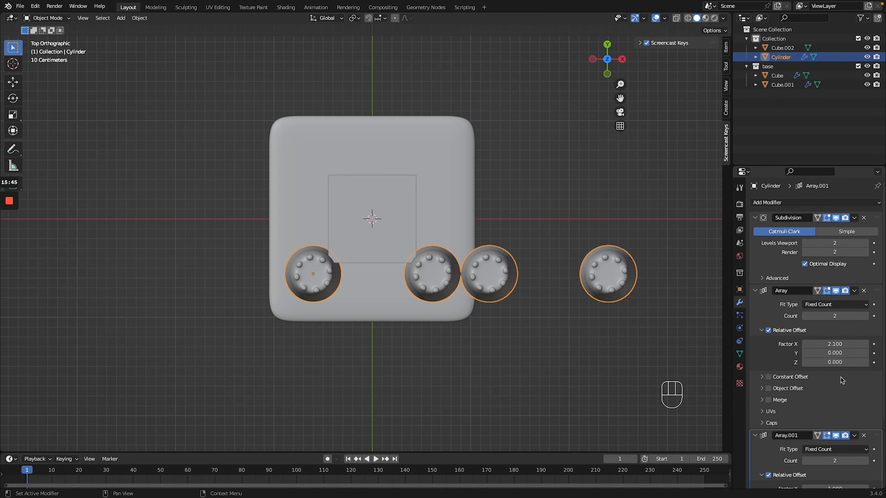
scroll(843, 381, "down", 5)
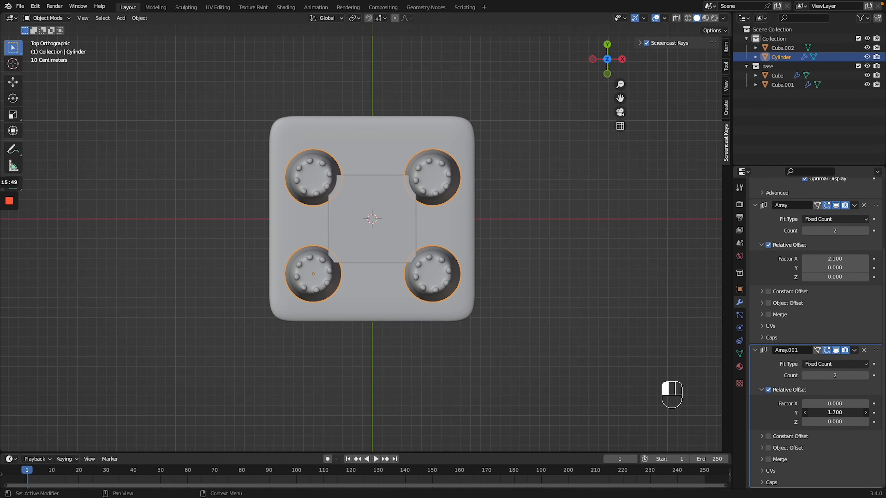
left_click_drag(838, 413, 851, 412)
middle_click_drag(575, 266, 594, 263)
left_click(594, 264)
middle_click_drag(423, 262, 308, 251)
left_click(308, 252)
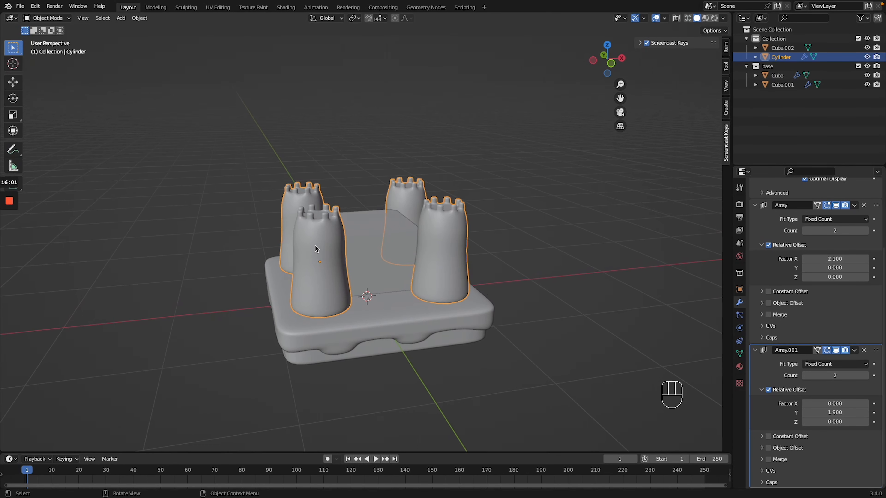
Duplicate the towers, move the copy about 1.1 m along Y to the back corners, and remove its second Array modifier
key("shift+d")
key("KP_7")
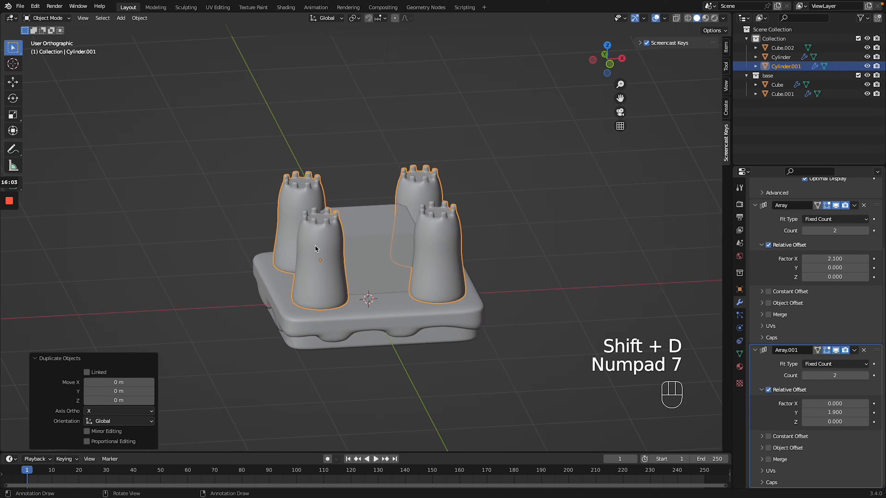
key("g")
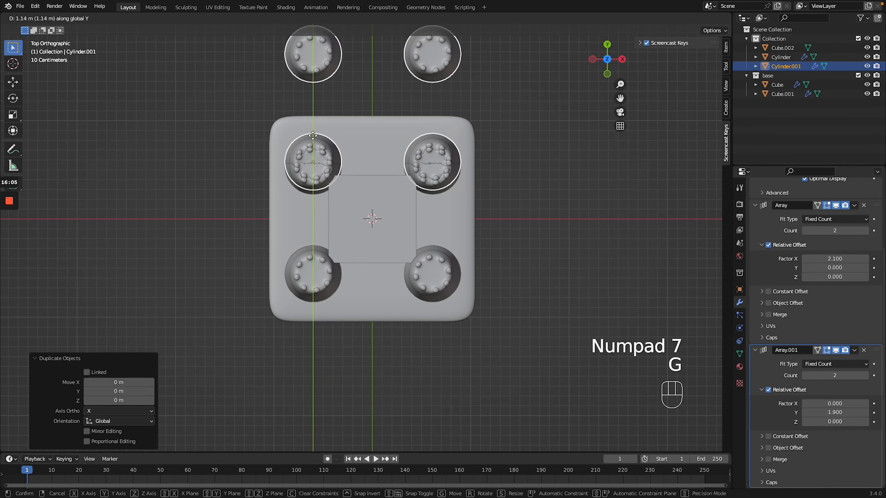
left_click(465, 190)
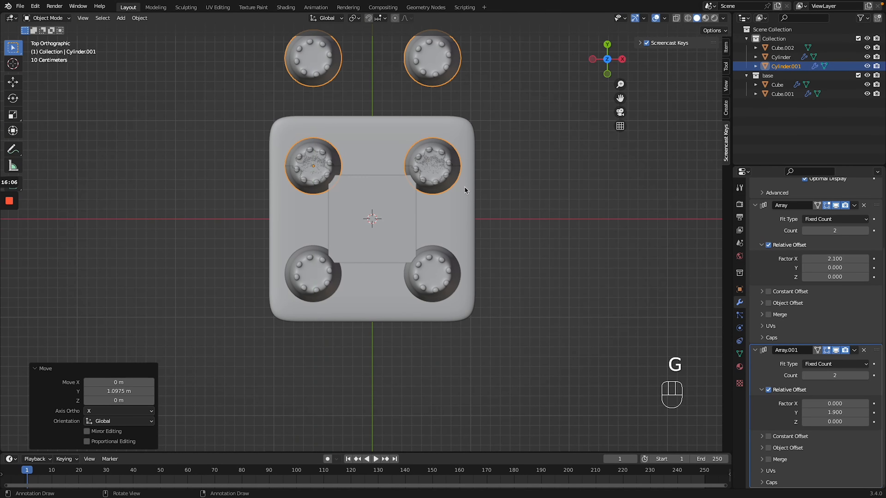
left_click(864, 350)
Raise the duplicated tower pair about 0.86 m along Z and scale it down to about 0.5
key("KP_1")
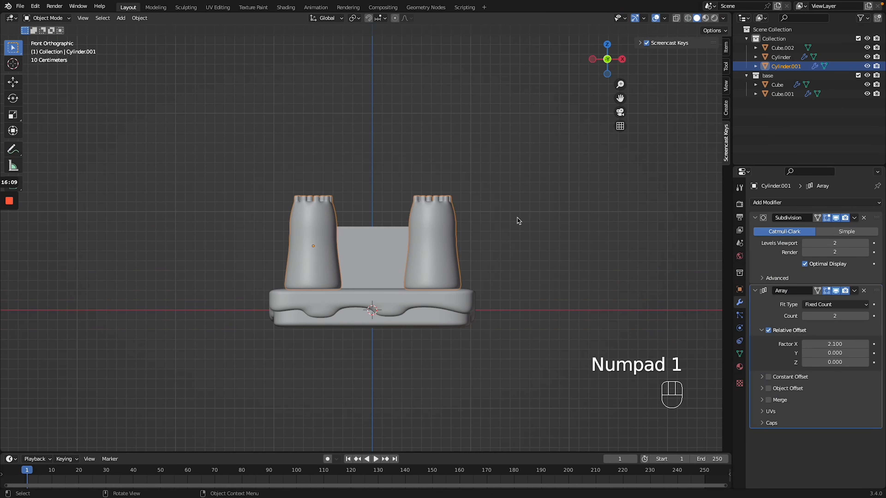
key("g")
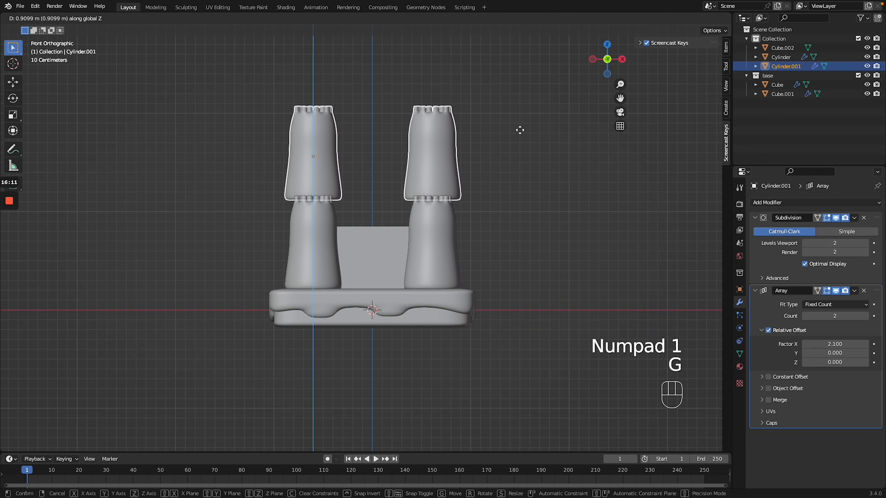
left_click(523, 136)
key("s")
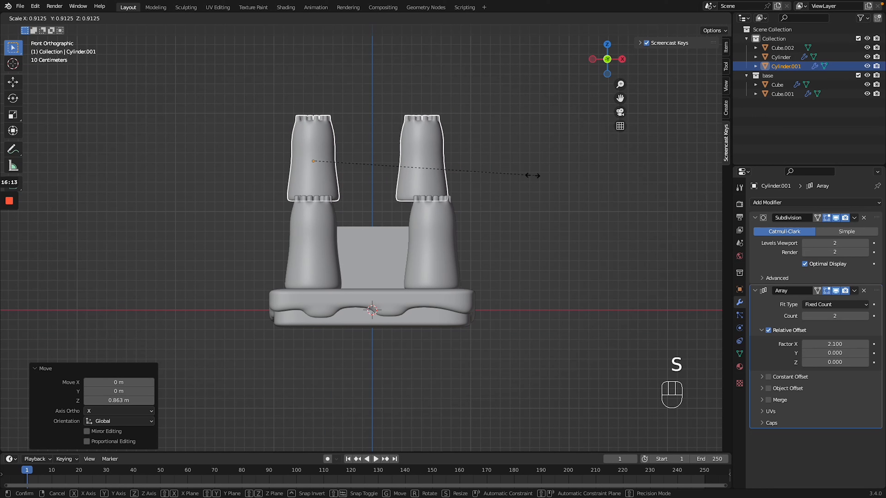
left_click(434, 170)
Lower the small tower copies about 0.21 m along Z, plus a further 0.03 m, to seat them in the back towers
key("g")
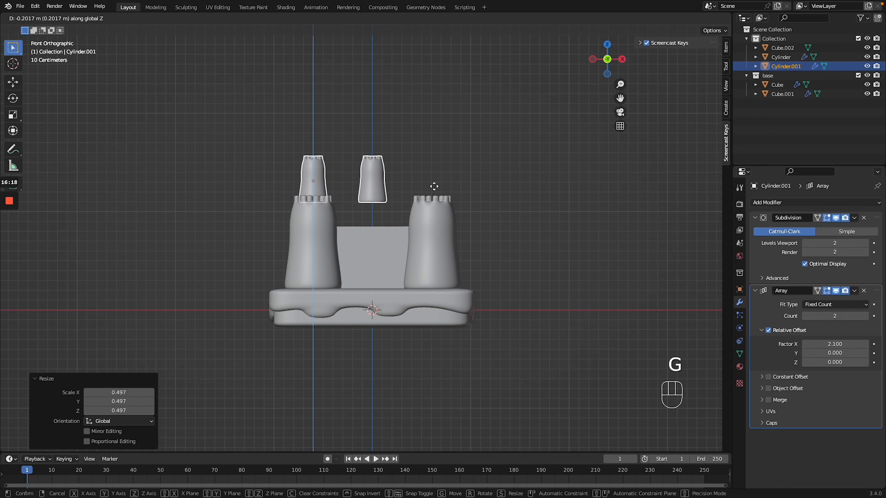
left_click(437, 190)
key("ctrl+KP_3")
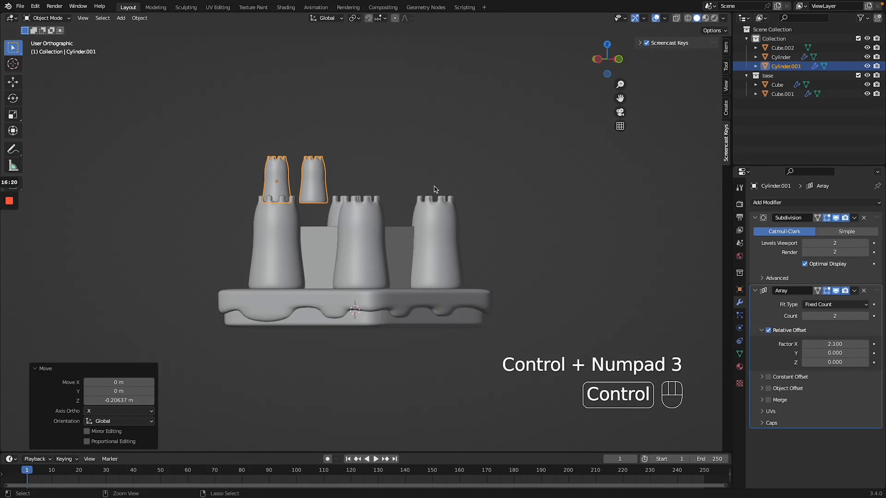
key("g")
key("z")
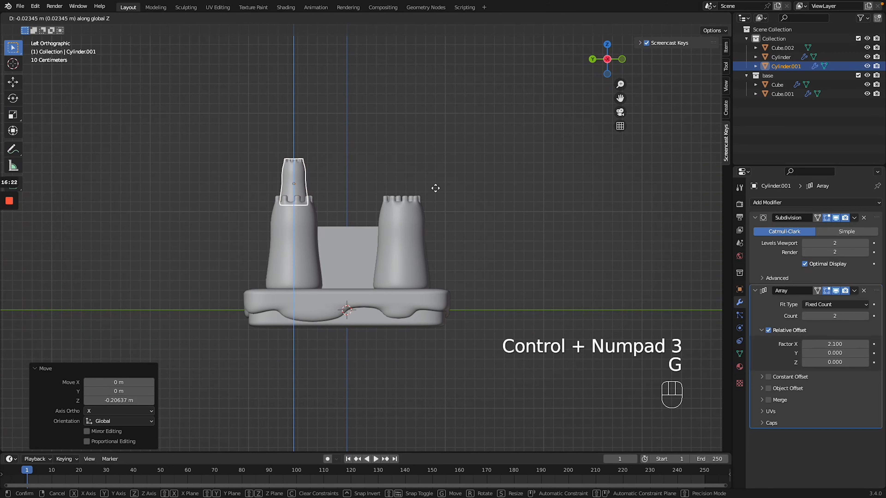
left_click(436, 189)
middle_click_drag(439, 192, 448, 189)
Set the small towers' Array relative offset on X to 4.23 so each sits on a back tower
key("KP_7")
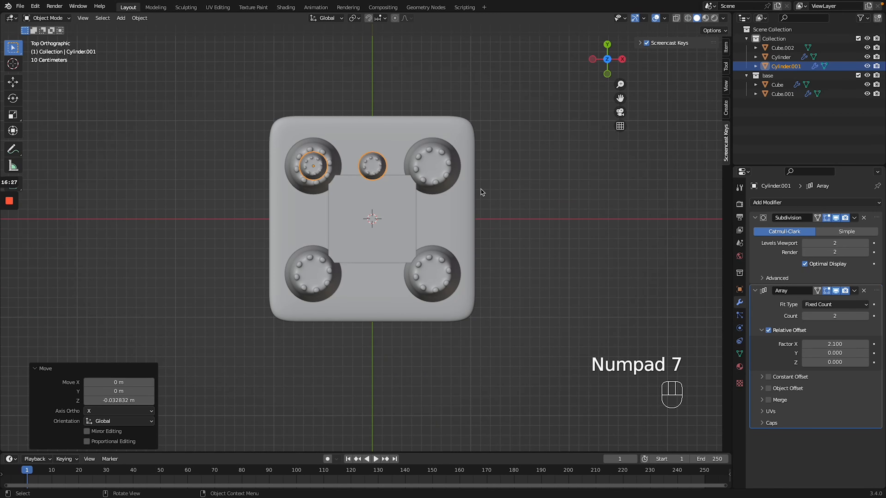
left_click_drag(835, 344, 851, 344)
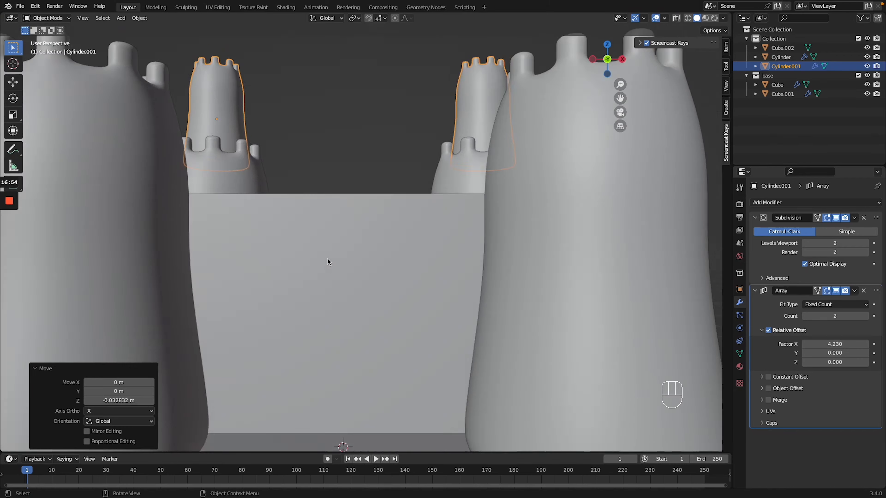
middle_click_drag(327, 258, 327, 258, "ctrl")
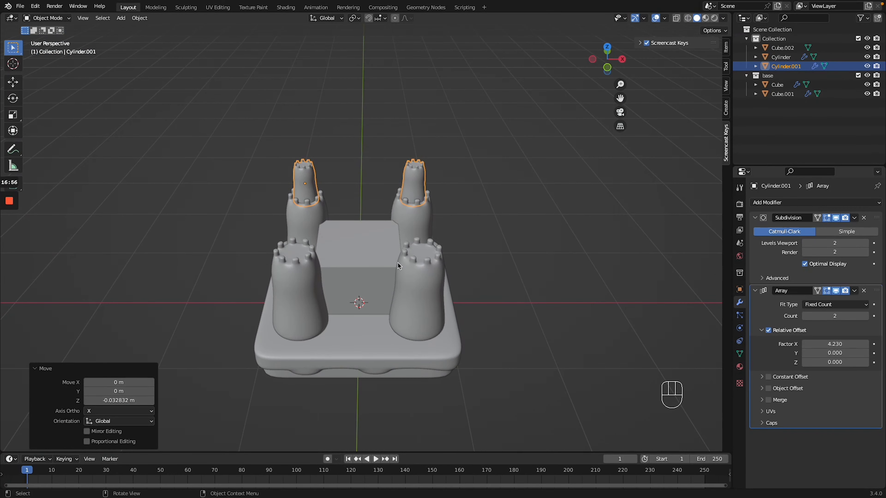
Subdivide all faces of the central block with 8 cuts
left_click(526, 276)
middle_click_drag(527, 276, 527, 276)
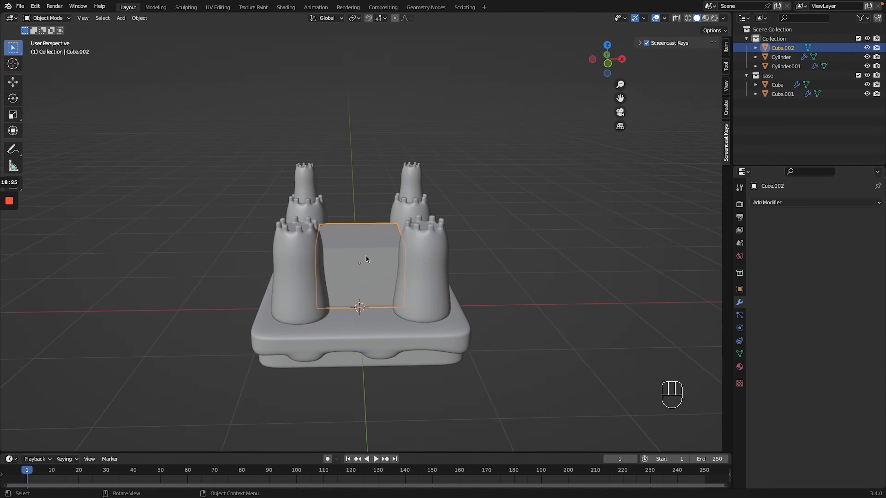
key("ctrl+Tab")
left_click(431, 256)
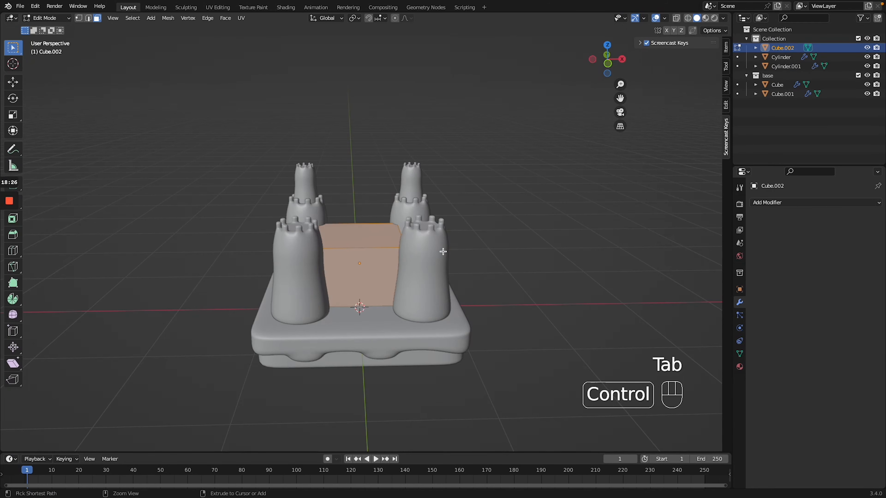
middle_click_drag(431, 255, 443, 252, "ctrl")
scroll(443, 251, "up", 3)
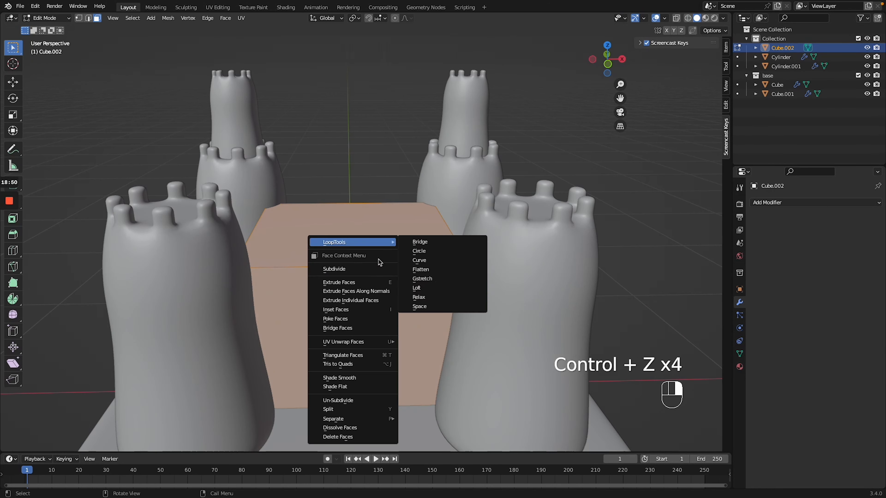
left_click(324, 242)
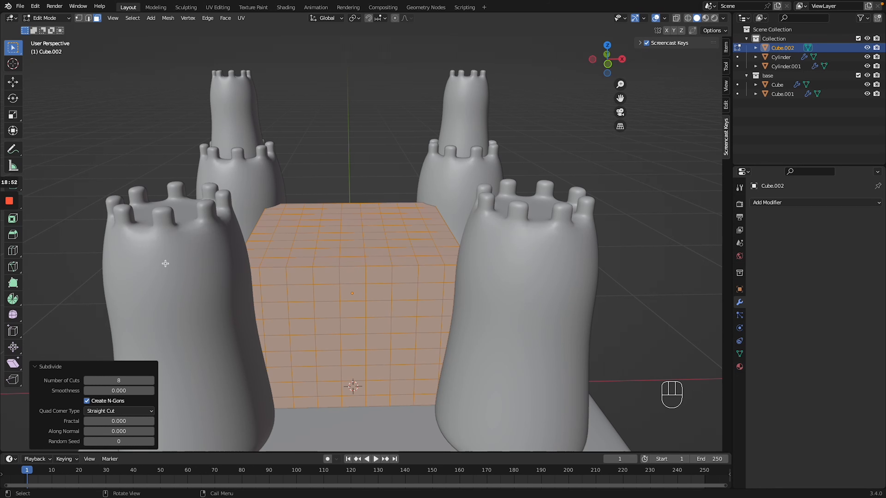
Select alternate faces around the border of the block's top and inset them about 0.018 m
key("alt+a")
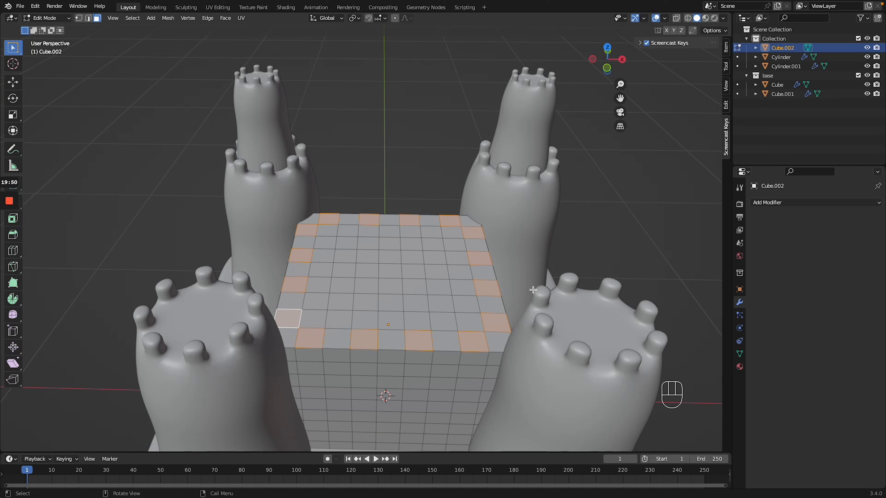
key("i")
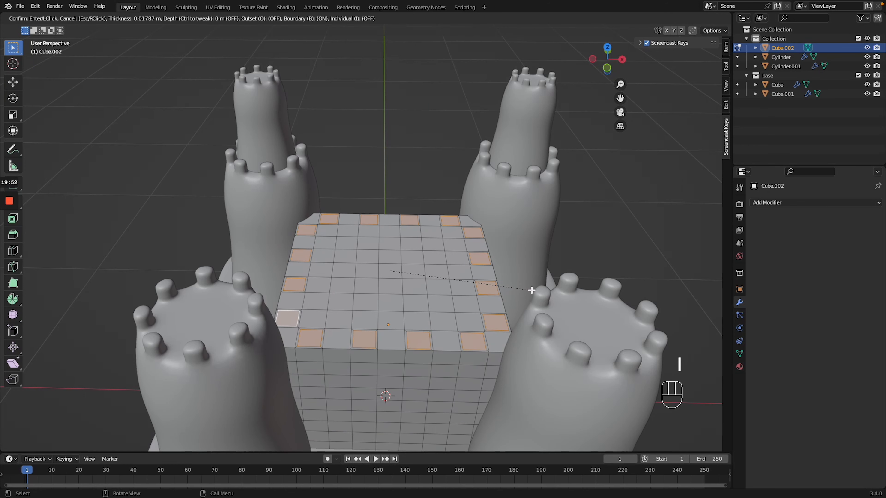
left_click(531, 291)
Extrude the inset faces upward along Z in short increments of about 0.02 m to form battlements
key("e")
key("z")
key("e")
key("z")
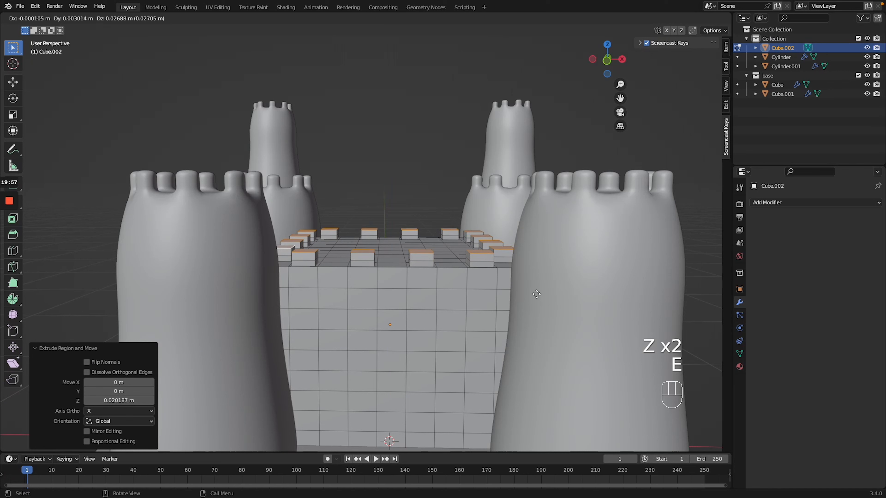
key("z")
left_click(535, 291)
middle_click_drag(536, 292, 536, 286)
key("e")
key("z")
left_click(538, 287)
Add a Subdivision Surface modifier with viewport level 2 to the central block and shade the block smooth
left_click(769, 204)
left_click(707, 371)
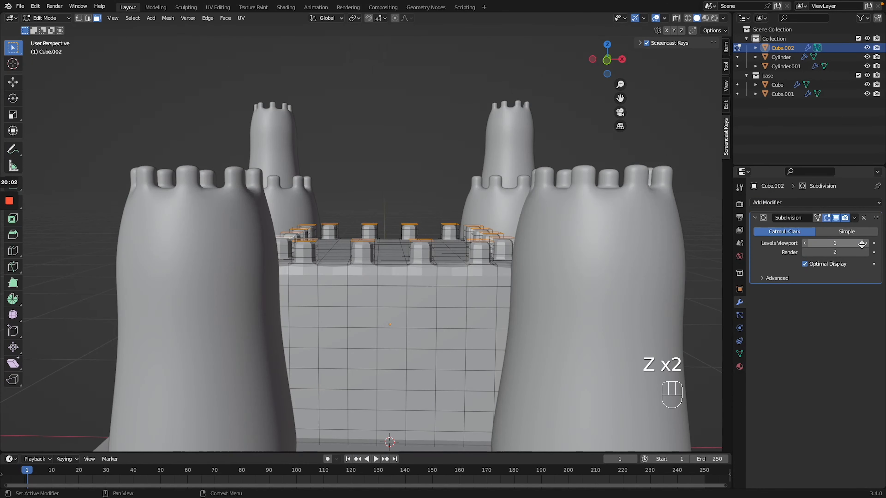
left_click(866, 243)
middle_click_drag(593, 259, 607, 250)
middle_click_drag(380, 199, 371, 240)
key("Tab")
right_click(387, 303)
left_click(387, 303)
middle_click_drag(387, 303, 387, 302)
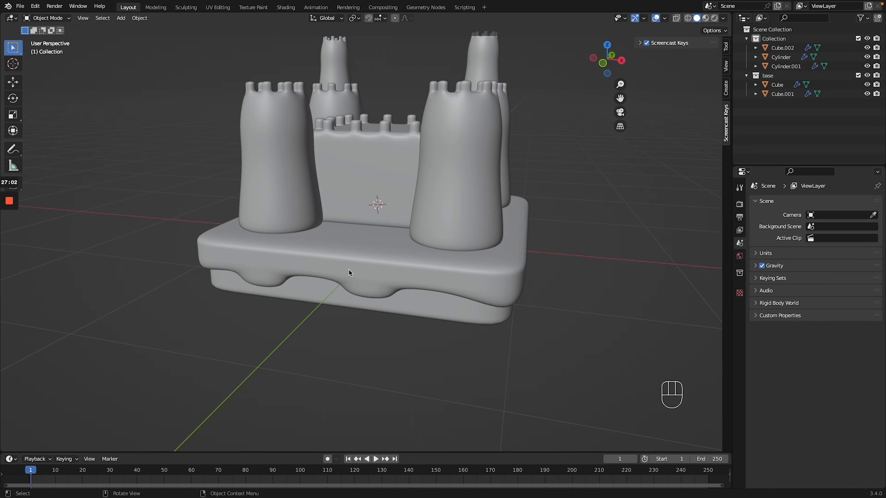
Place the 3D cursor at the foot of the central block's front wall
middle_click_drag(350, 273, 349, 258, "ctrl")
scroll(104, 49, "up", 2)
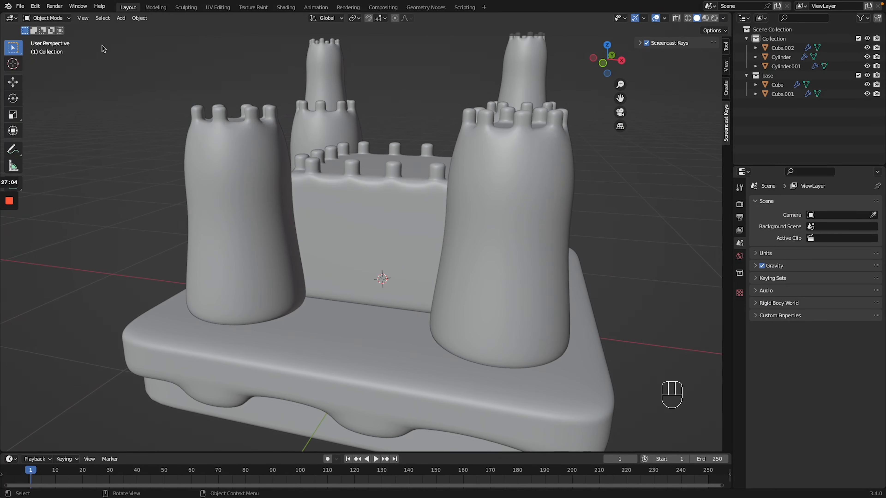
left_click(13, 64)
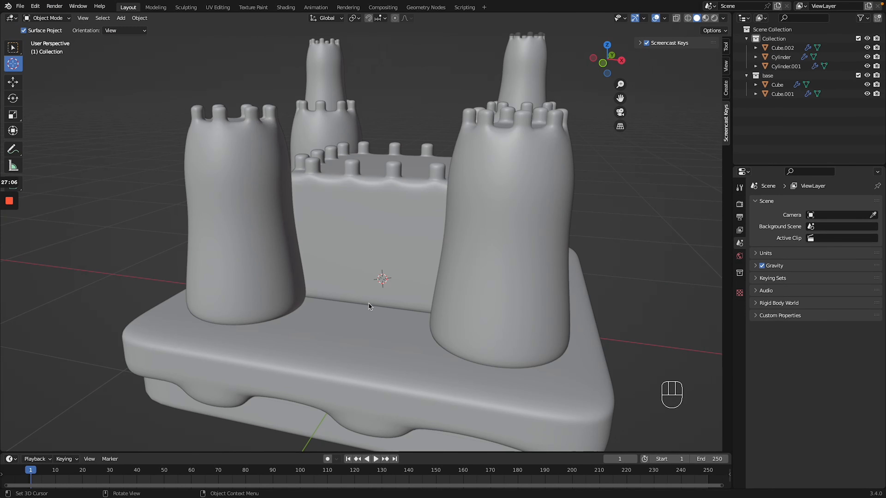
middle_click_drag(368, 303, 368, 303)
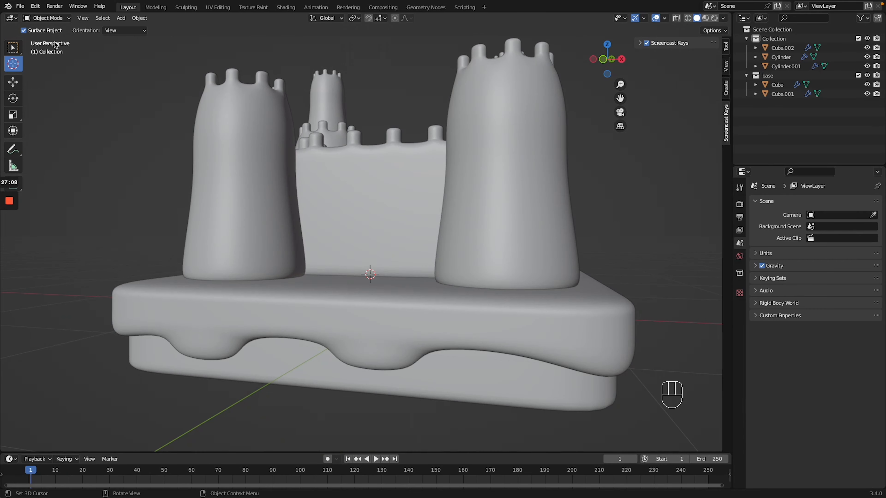
left_click(12, 51)
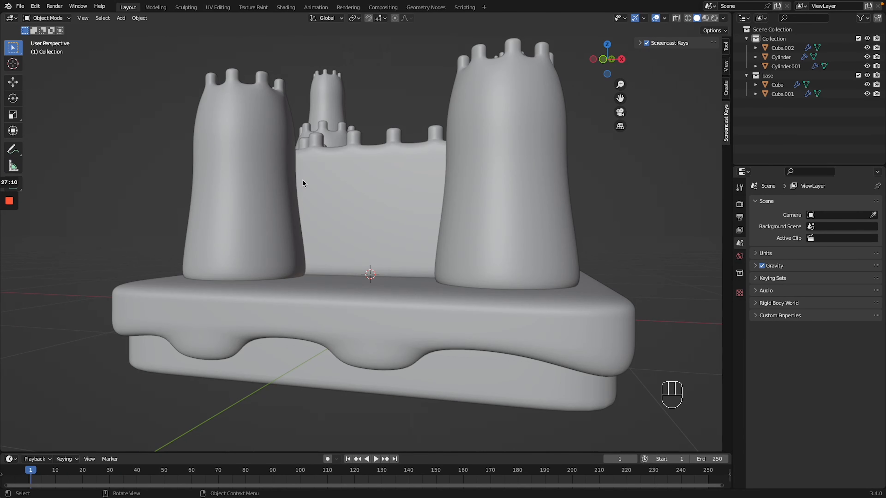
Add a 32-vertex mesh circle at the 3D cursor and rotate it 90° about the X axis
middle_click_drag(302, 179, 302, 179)
key("shift+a")
mouse_move(378, 266)
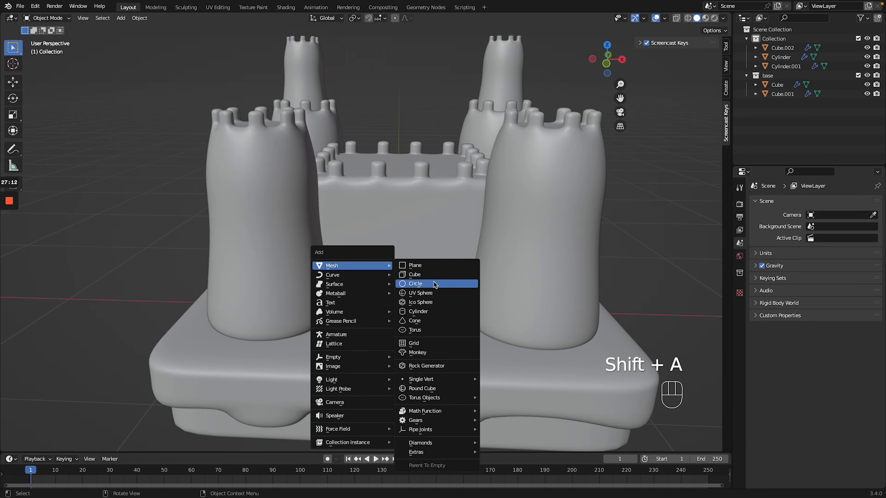
left_click(453, 284)
middle_click_drag(447, 296, 428, 296, "shift")
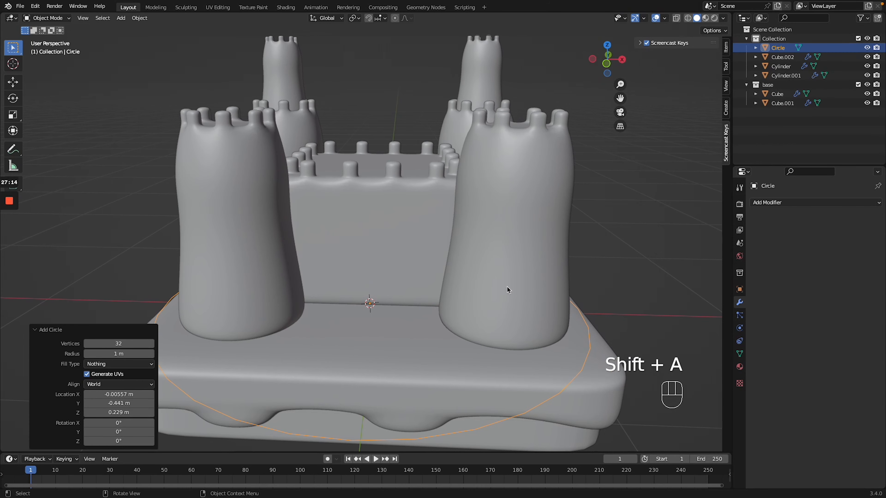
key("g")
key("r")
type("z")
type("90")
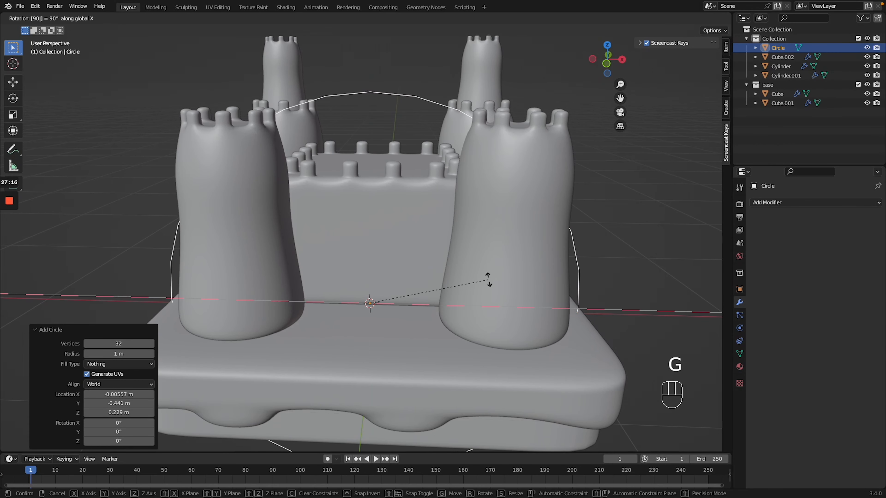
key("Return")
Scale the circle to about 0.42, move it about -0.36 m along Y and raise it along Z
key("g")
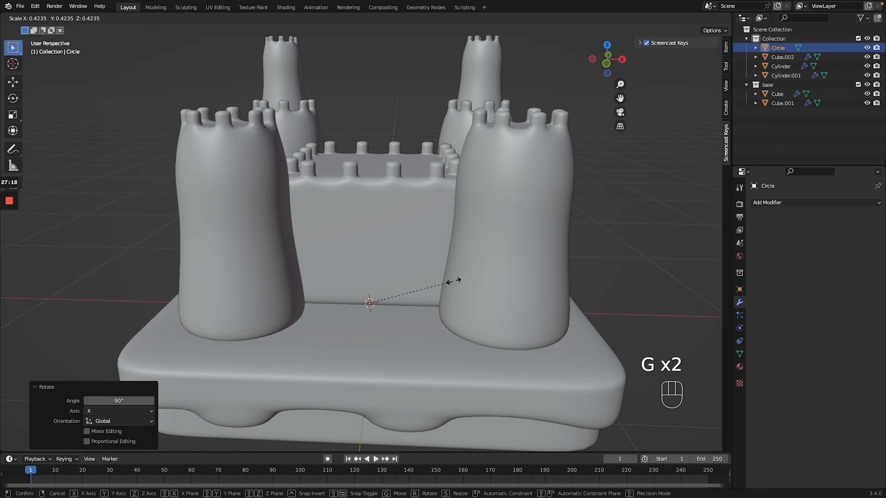
left_click(453, 281)
key("g")
left_click(427, 316)
key("g")
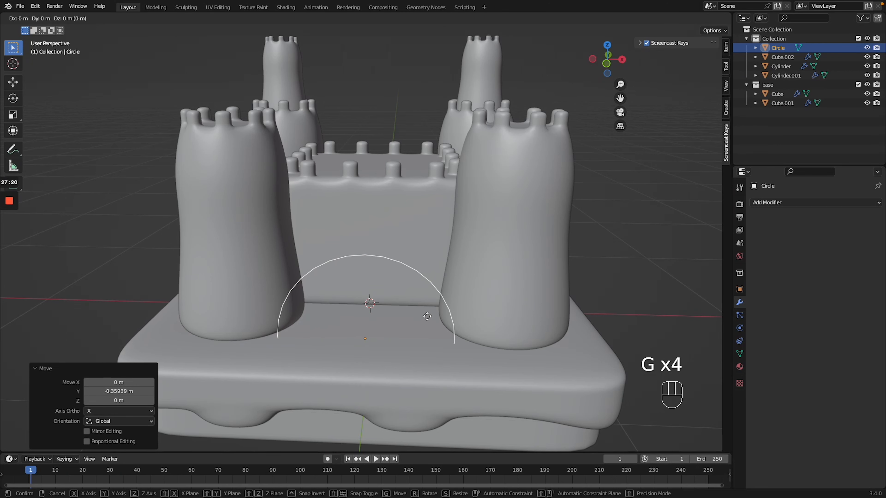
left_click(419, 233)
Isolate the circle and flatten its lower-half vertices into a straight line by scaling them to 0 on Z
key("slash")
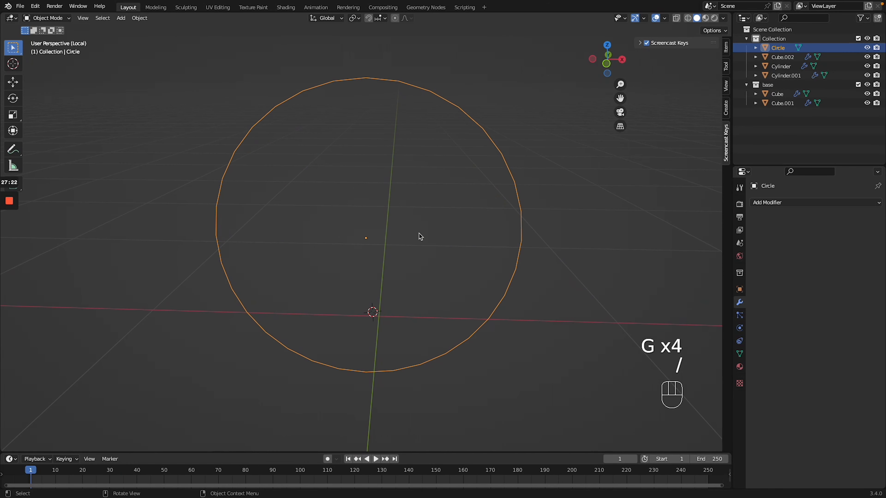
key("ctrl+Tab")
left_click(483, 233)
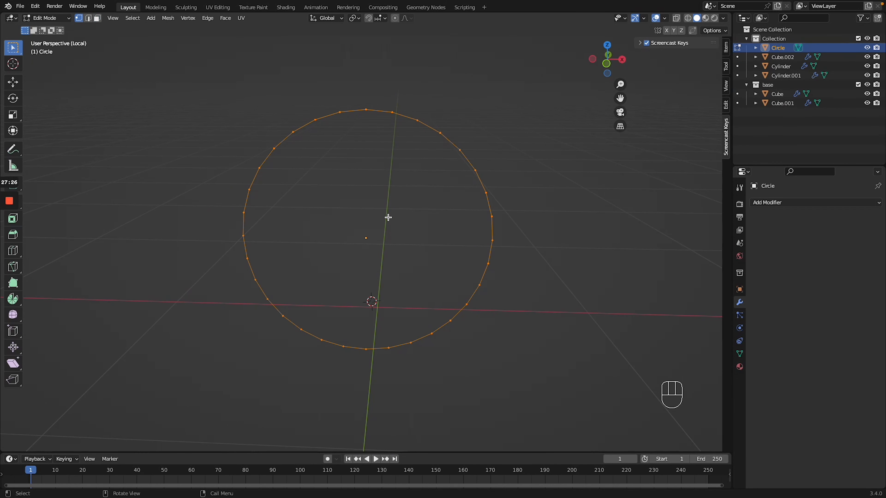
key("KP_1")
left_click_drag(237, 254, 511, 380)
key("s")
key("z")
key("0")
key("Return")
Lower the flattened vertices along Z to form an arched door outline, and fill the outline with a face
key("g")
key("z")
left_click(548, 355)
middle_click_drag(548, 355, 533, 353)
key("a")
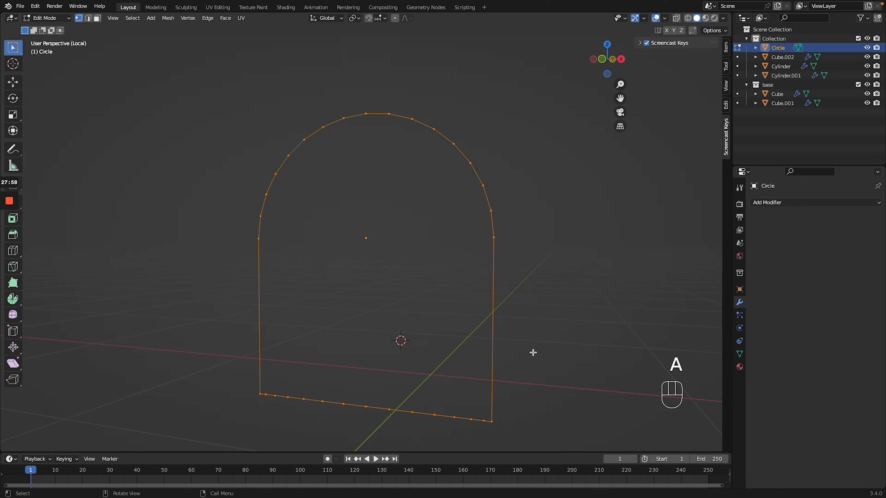
key("f")
middle_click_drag(533, 353, 532, 355)
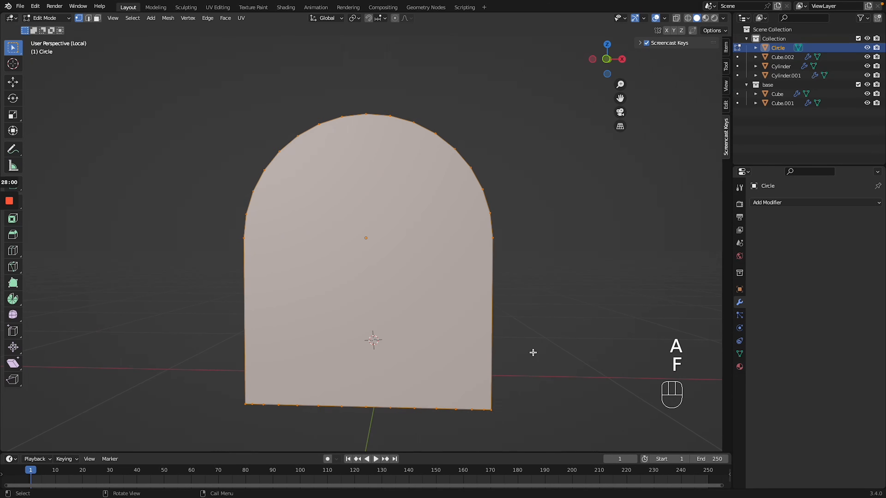
Scale the arched door face to about 0.82 on X and about 0.92 on Z
key("s")
key("x")
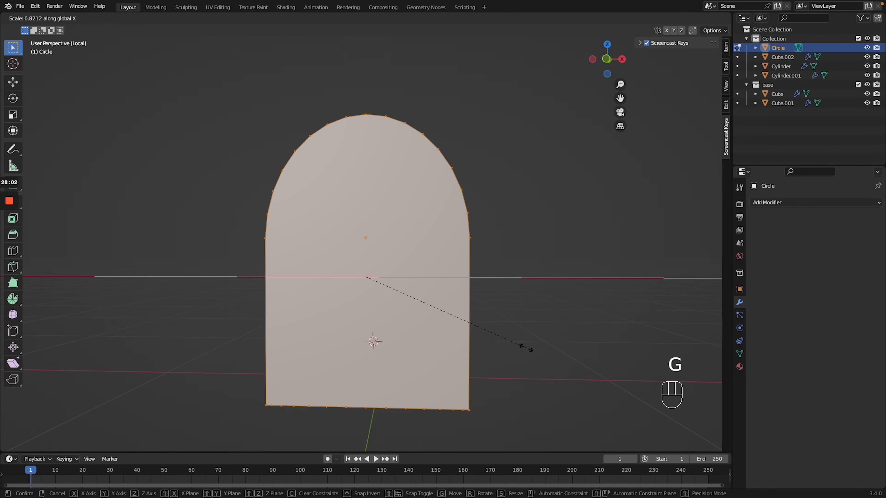
left_click(525, 349)
key("s")
key("z")
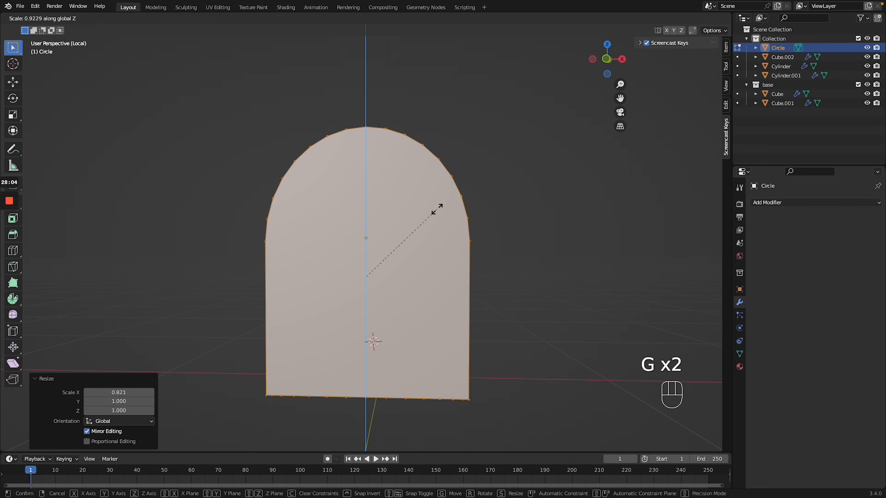
left_click(452, 238)
Reset the 3D cursor to the world origin
middle_click_drag(453, 240, 433, 271)
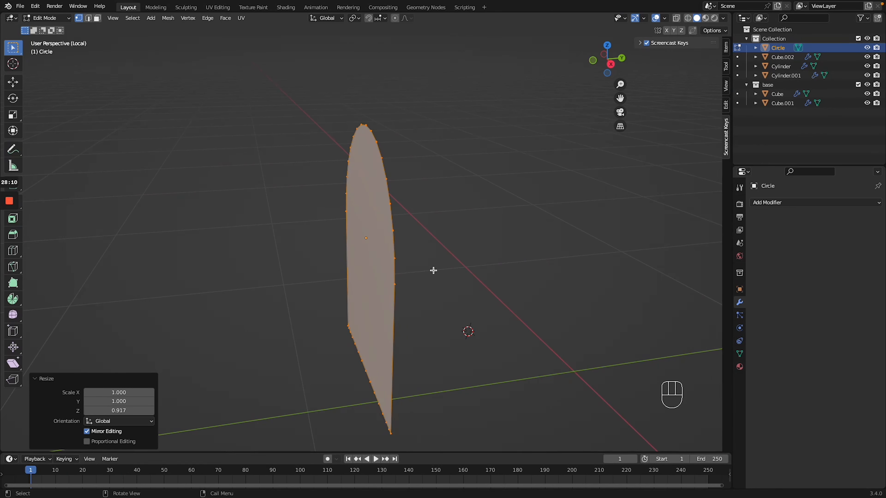
key("shift+s")
key("shift+s")
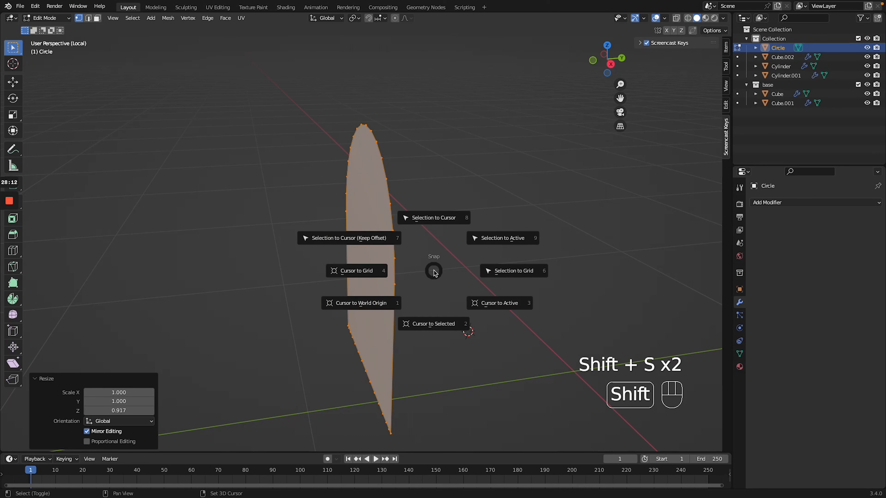
left_click(389, 304)
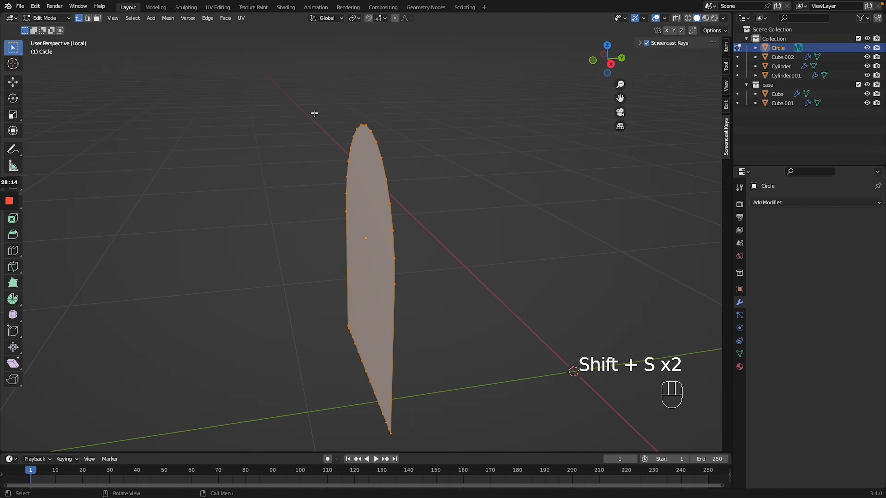
Move the arched door face along Y towards the world origin in top view and return to Object Mode
key("KP_7")
scroll(419, 230, "up", 5, "shift")
key("g")
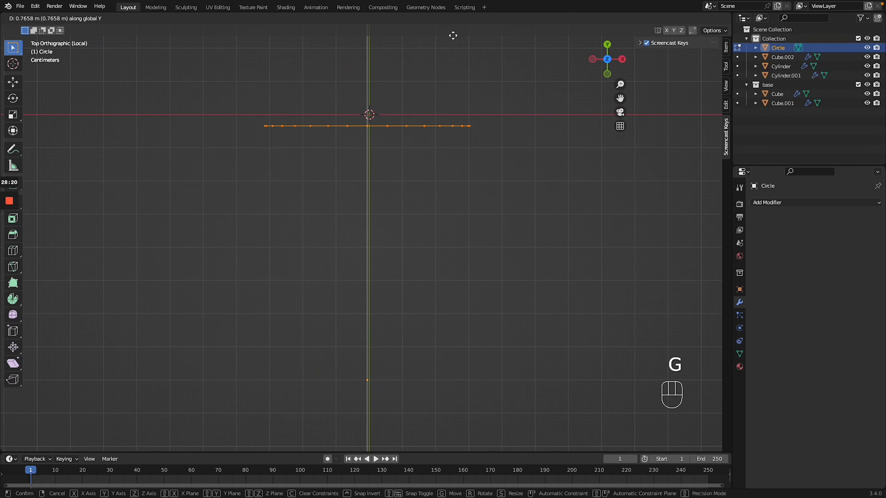
left_click(454, 438)
middle_click_drag(437, 267, 439, 301)
key("Tab")
left_click(350, 356)
middle_click_drag(342, 358, 346, 362, "ctrl")
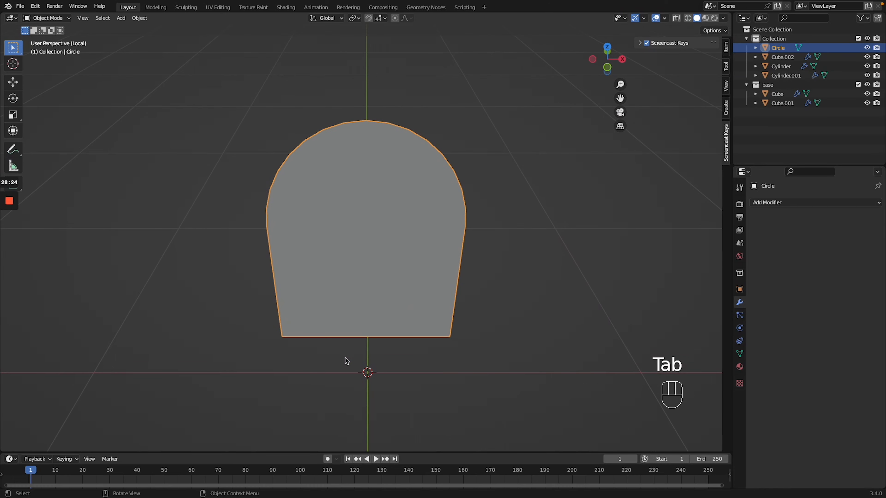
Add a cube mesh at the origin and scale it to about 0.071
key("shift+a")
mouse_move(356, 310)
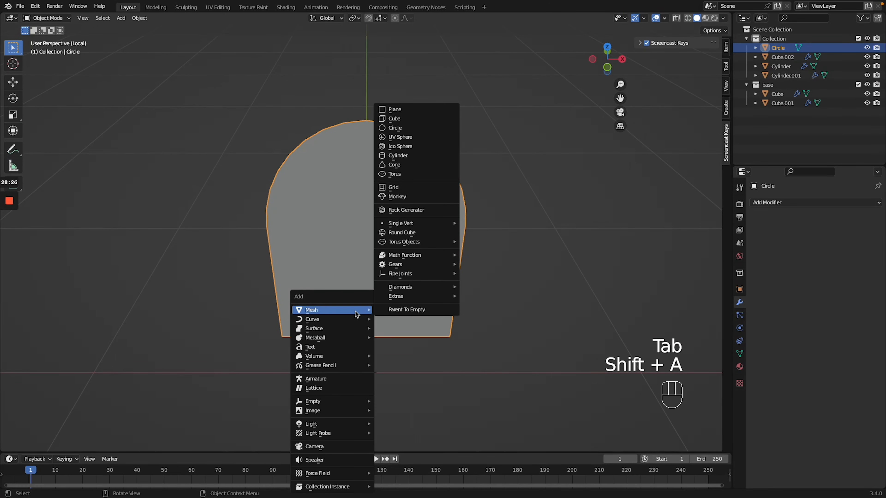
left_click(418, 119)
key("s")
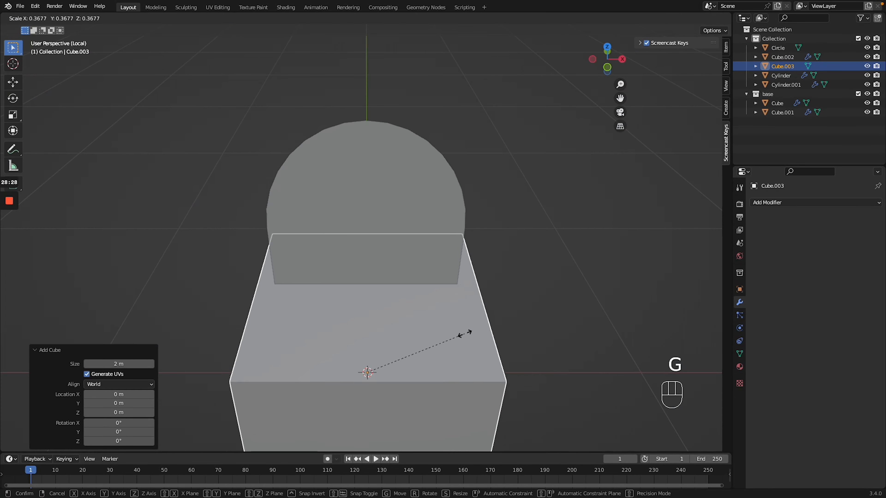
left_click(385, 363)
In front view, raise the small cube about 0.2 m along Z and move it to the door's lower-left corner
key("KP_1")
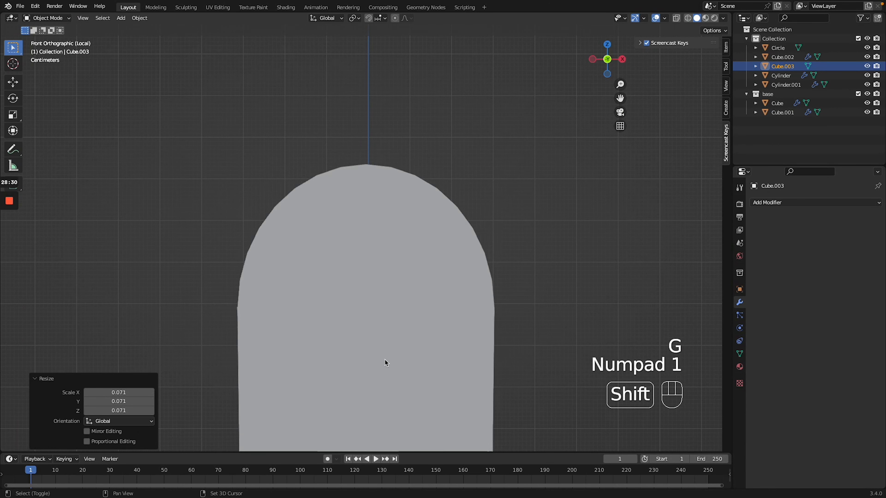
key("g")
key("z")
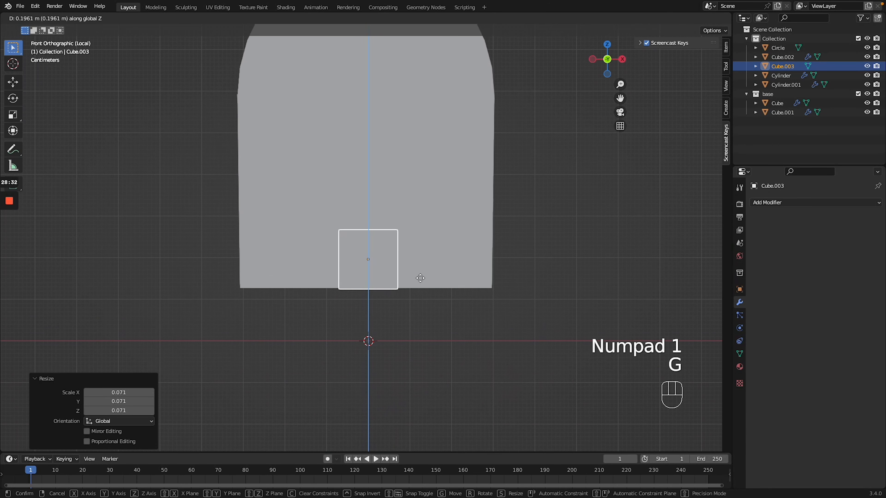
left_click(421, 279)
key("g")
left_click(285, 269)
Stretch the corner cube to about 1.465 along X
key("s")
key("x")
left_click(307, 268)
middle_click_drag(265, 241, 284, 366, "shift")
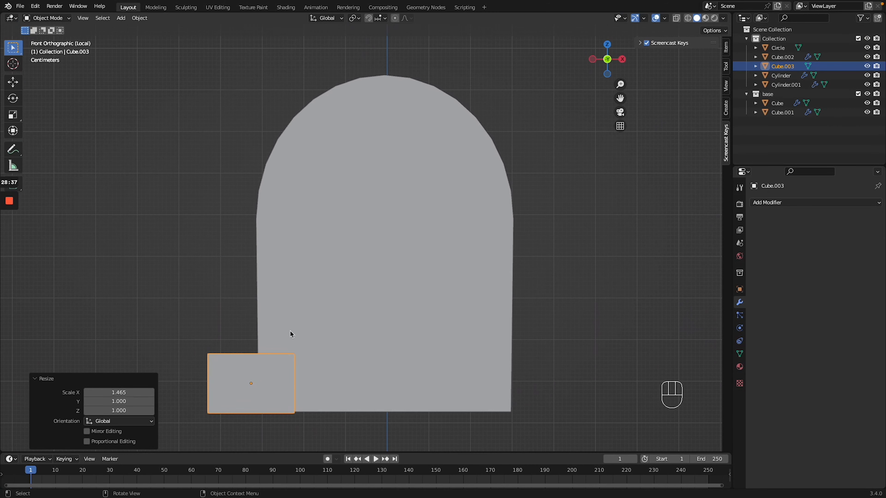
Move the door face and the corner block together about 0.005 m along X to centre the door
left_click_drag(226, 102, 501, 343)
key("g")
key("x")
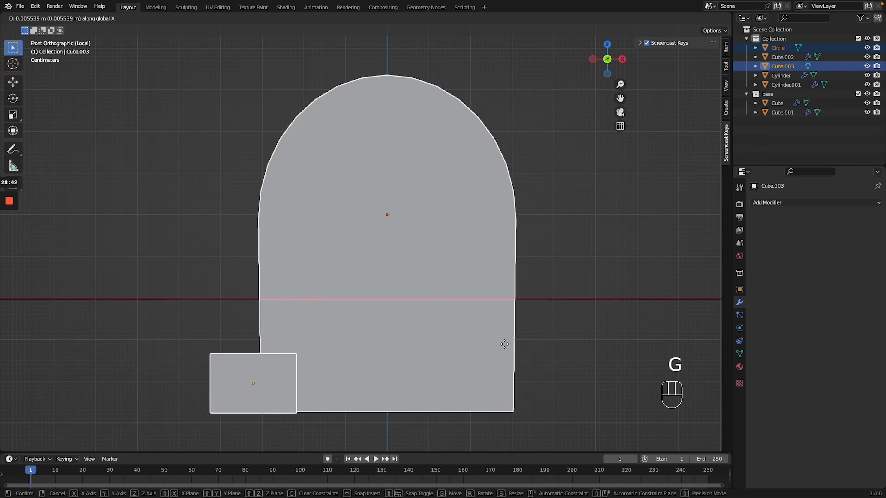
left_click(503, 344)
left_click(675, 320)
Add a Bevel modifier to the corner block with an amount of 0.11 m and 2 segments
left_click(286, 382)
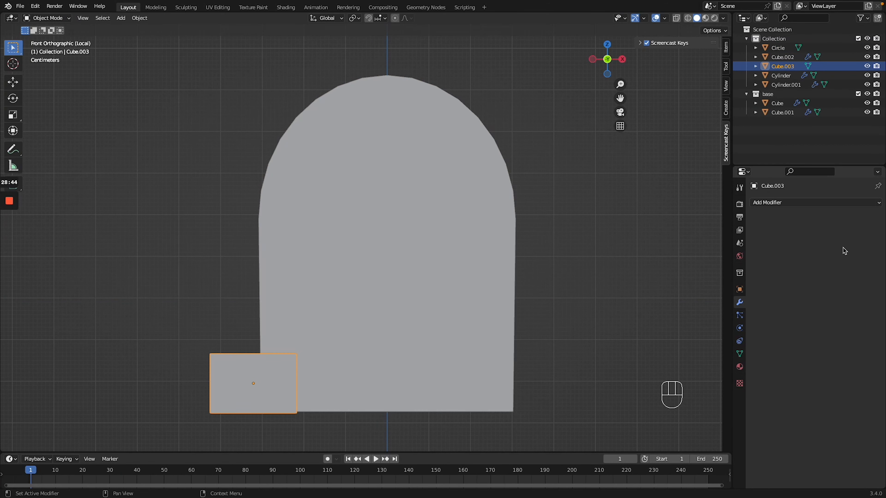
left_click(818, 203)
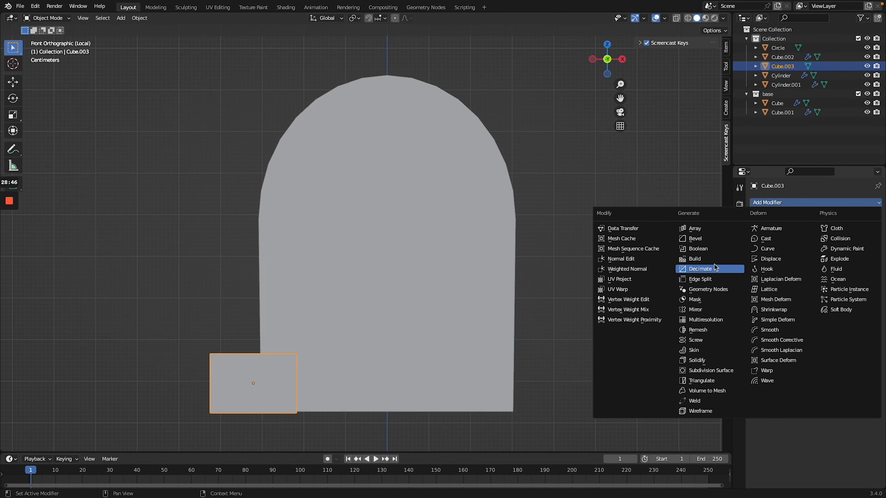
left_click(692, 238)
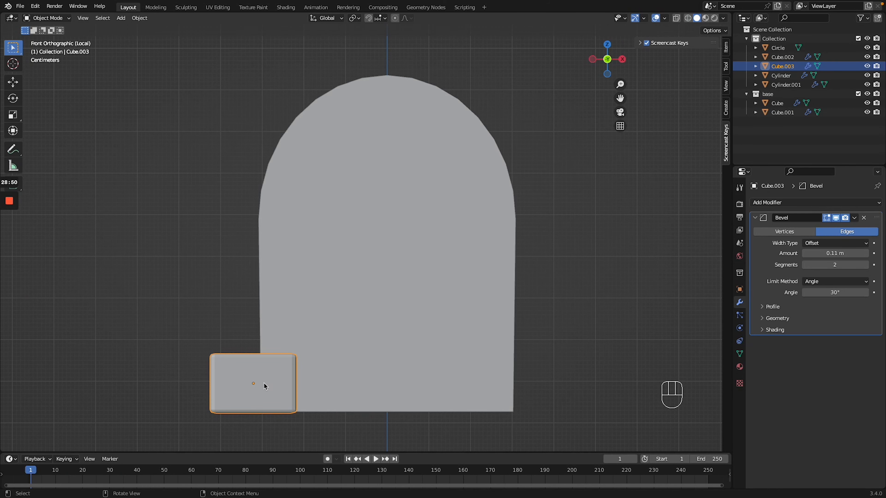
Stack two linked duplicates of the block along the door's left side, raising the first about 0.15 m along Z
key("alt+d")
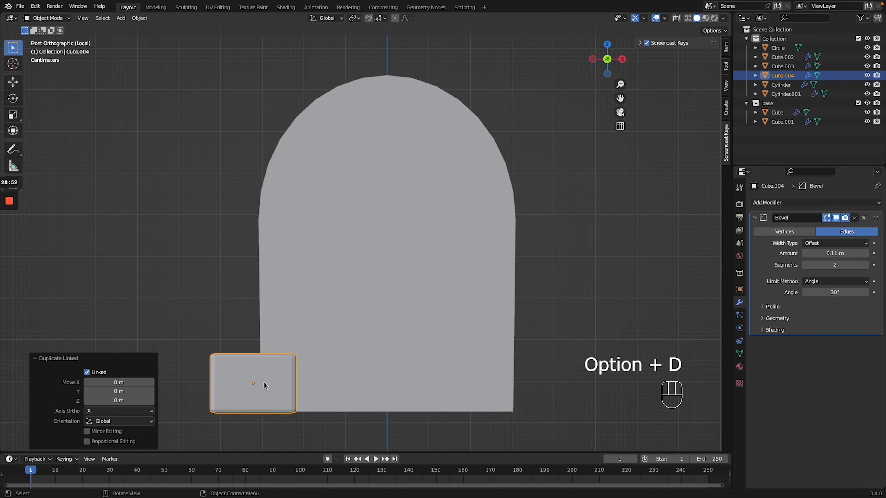
key("g")
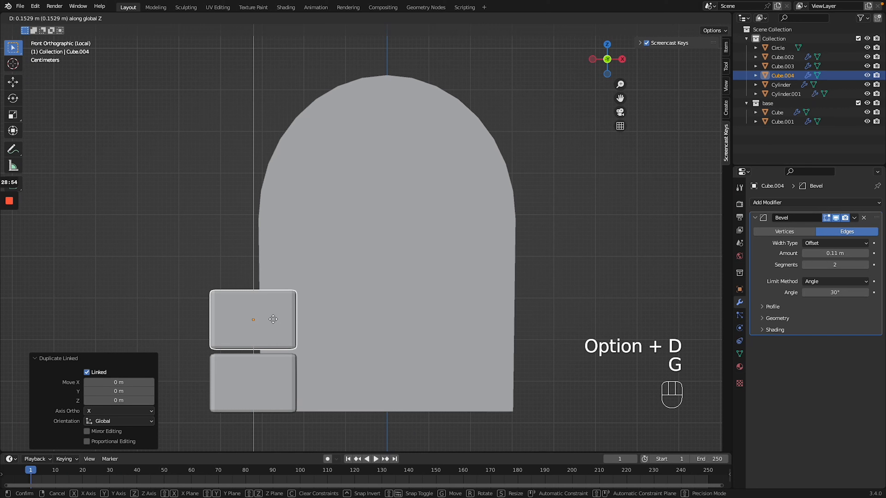
left_click(273, 320)
key("alt+d")
key("g")
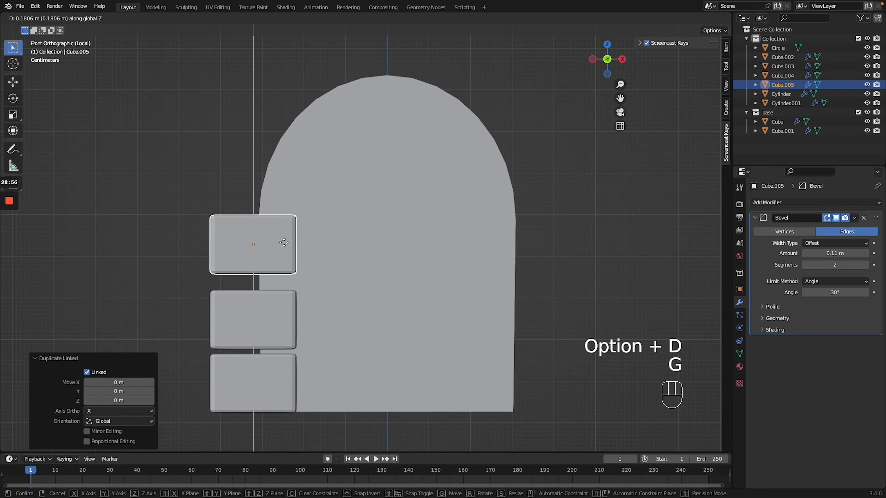
left_click(281, 253)
Add two more linked duplicates up the column and shift the topmost one about 0.07 m along X
key("alt+d")
key("g")
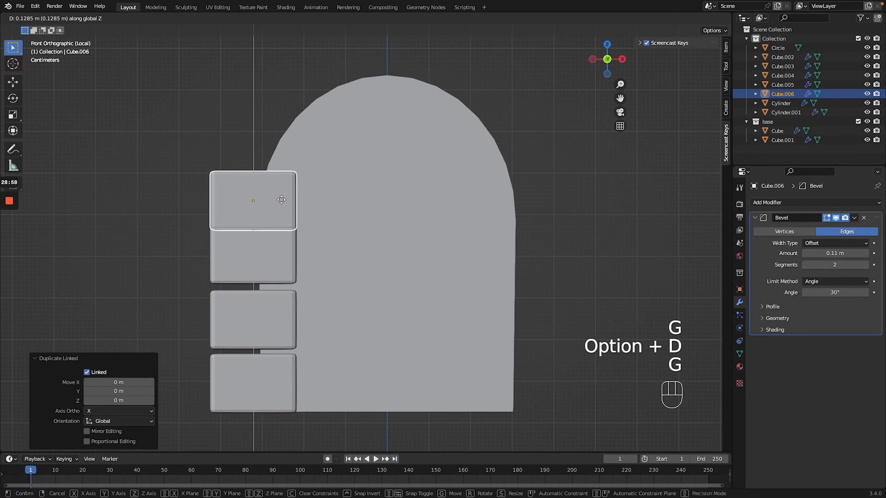
left_click(286, 186)
key("alt+d")
key("g")
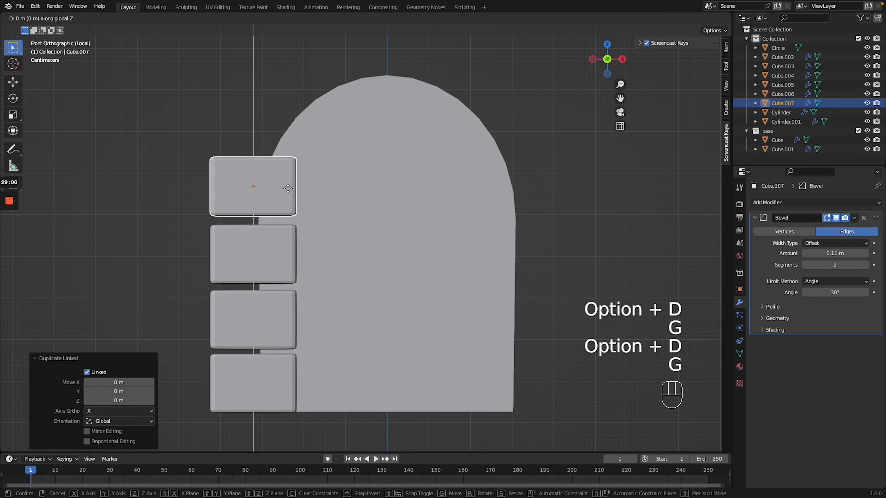
left_click(322, 120)
key("g")
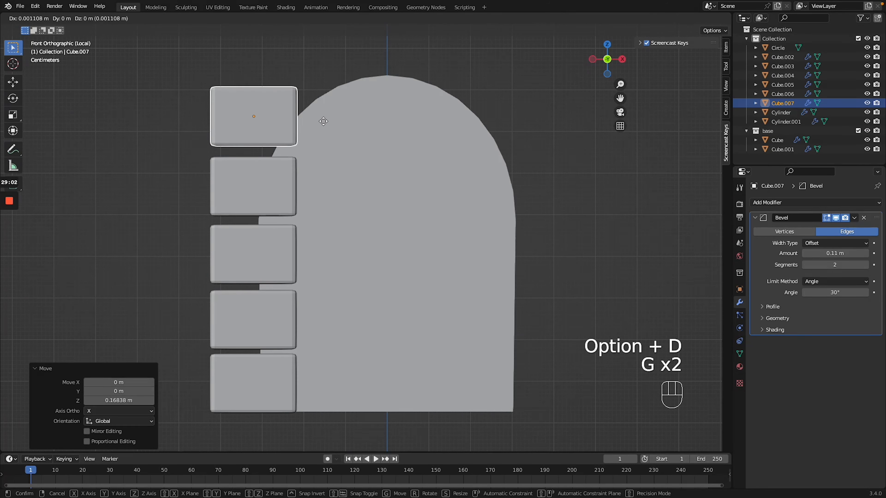
left_click(289, 108)
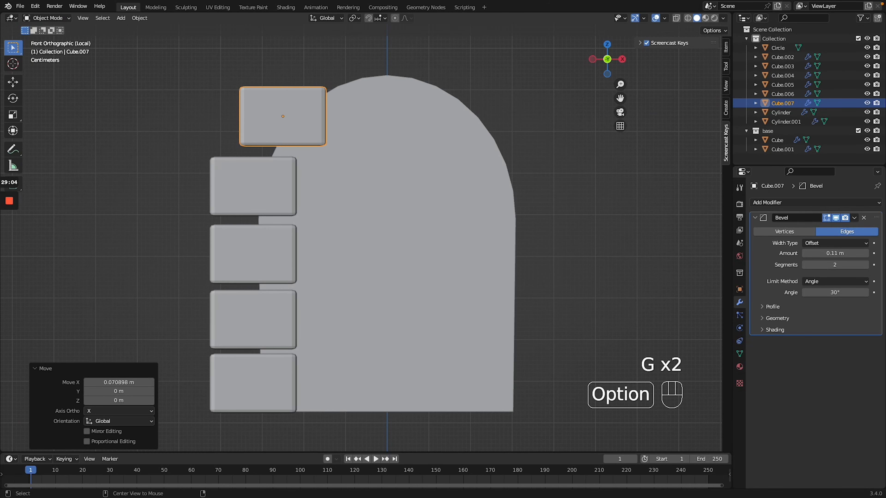
Make another linked duplicate of the top block, place it near the arch's crown and rotate it to follow the curve
key("alt+d")
key("g")
left_click(364, 120)
key("g")
left_click(364, 74)
key("g")
key("z")
key("x")
key("y")
left_click(411, 186)
key("g")
left_click(401, 183)
Rotate the second block from the top about 34° and the block below it about 14.4° to follow the arch
left_click(318, 133)
key("g")
key("r")
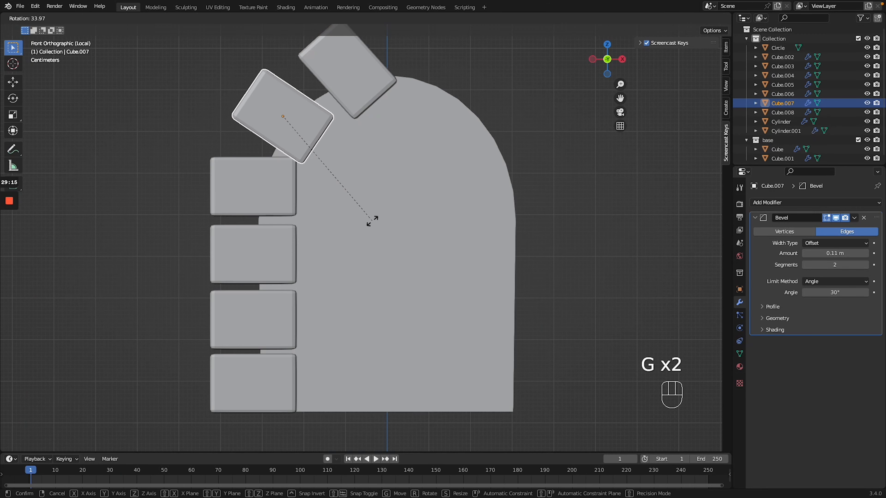
left_click(372, 220)
left_click(268, 186)
key("g")
key("r")
left_click(384, 247)
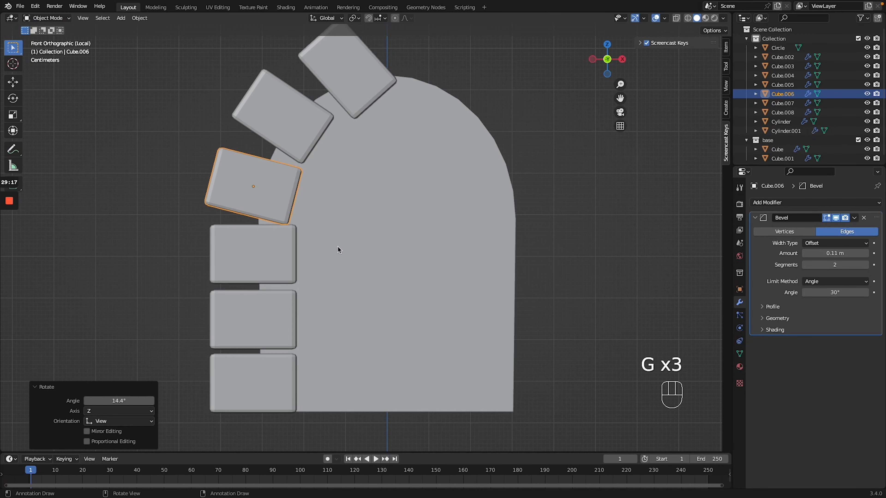
Tilt the third block from the bottom to fit the arch and place a smaller block at the arch's crown
left_click(276, 252)
key("g")
key("r")
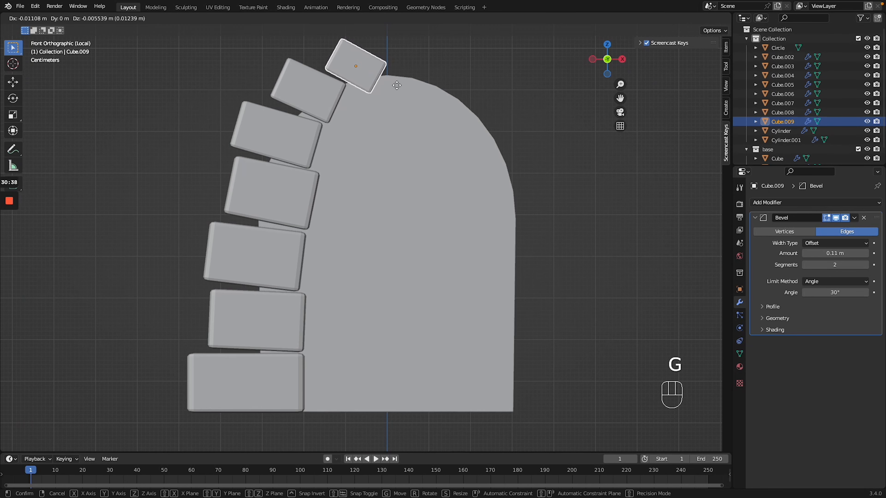
left_click(397, 85)
Join all seven stone blocks of the left side into a single object, with the crown block as the active one
left_click(311, 95)
left_click(274, 140, "shift")
left_click(271, 195, "shift")
left_click(256, 252, "shift")
left_click(260, 316, "shift")
left_click(251, 379, "shift")
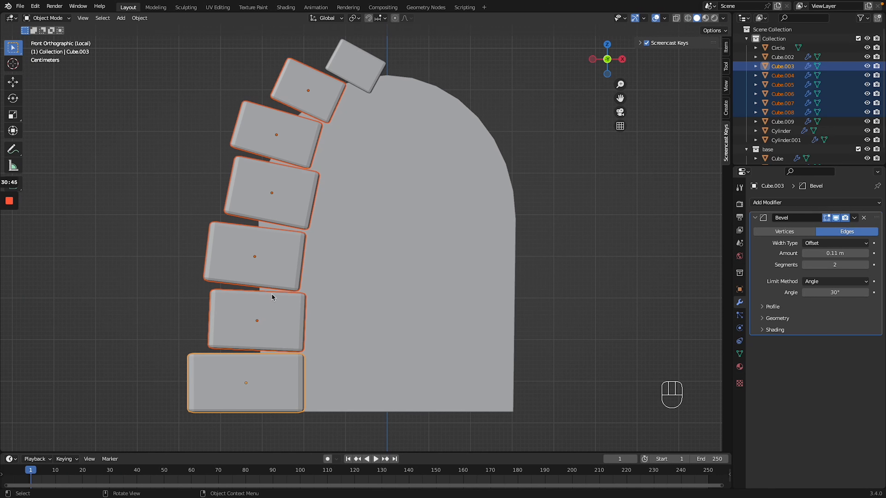
key("ctrl+j")
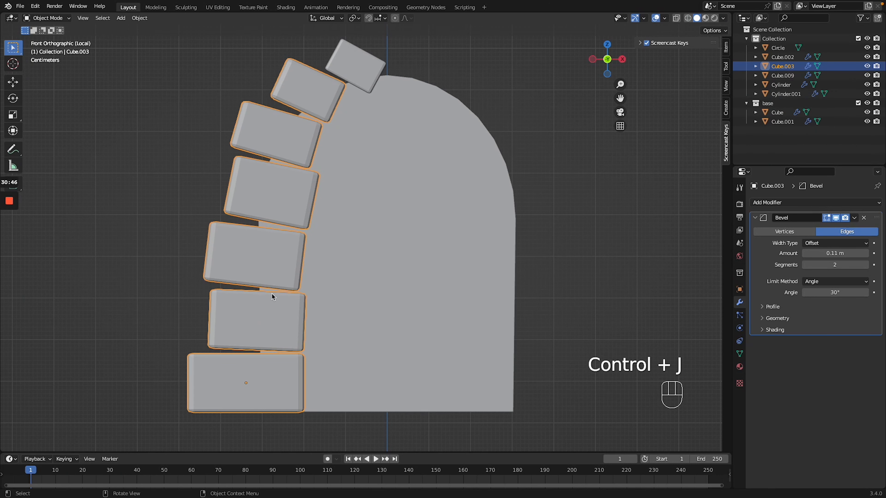
left_click(354, 73, "shift")
key("ctrl+j")
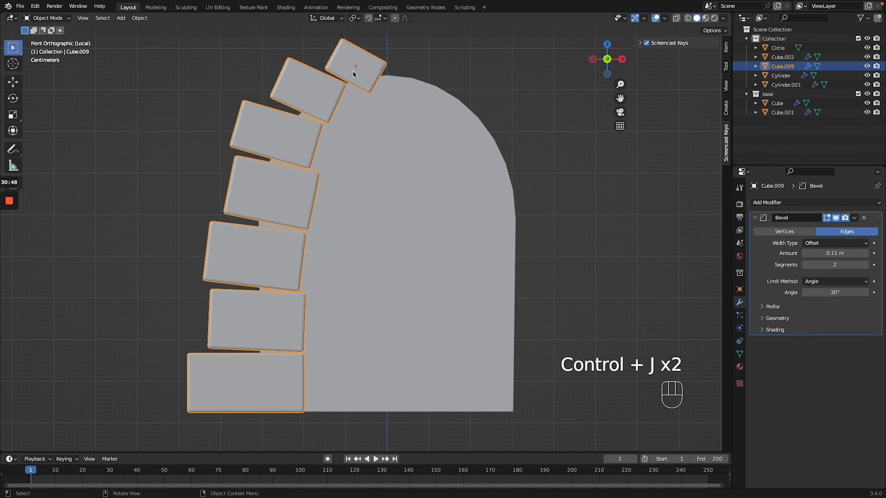
Add a Mirror modifier on the X axis to the joined stone blocks
left_click(492, 59)
left_click(323, 89)
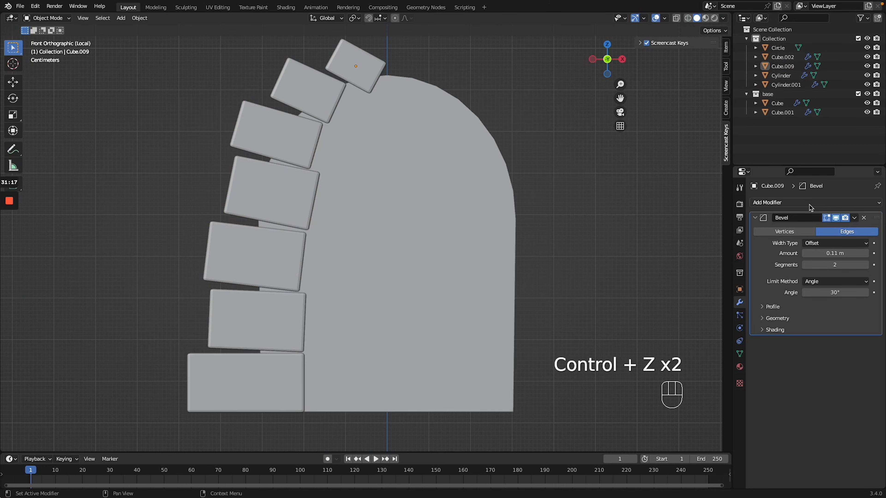
left_click(810, 204)
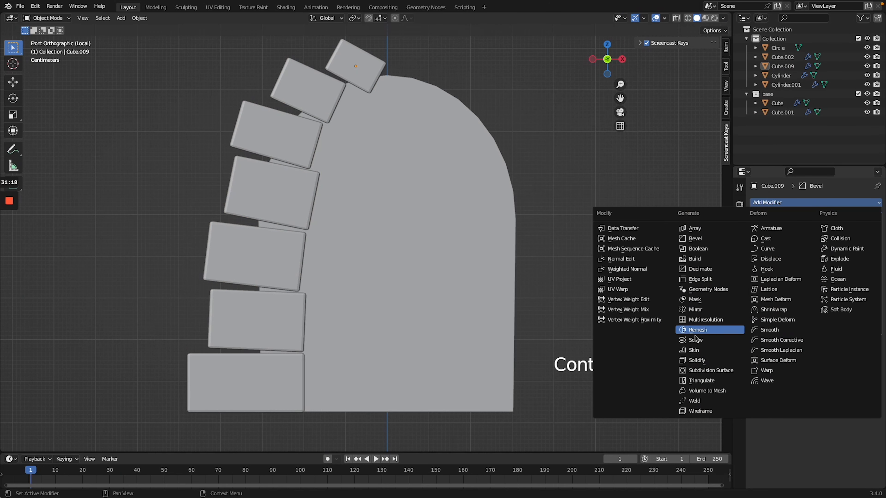
left_click(708, 310)
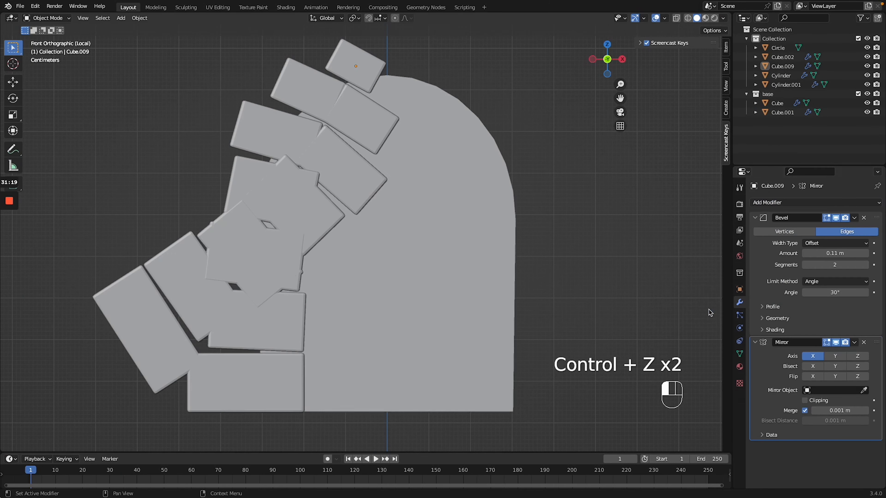
Apply the rotation and scale of the joined stone blocks
left_click(315, 74)
key("ctrl+a")
left_click(315, 75)
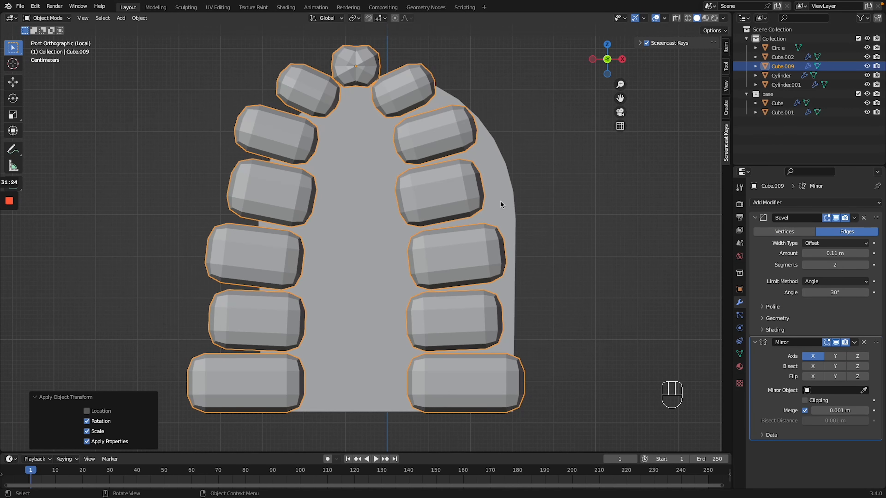
Move the mirrored stone arch about 0.062 m along X to centre it on the door
key("g")
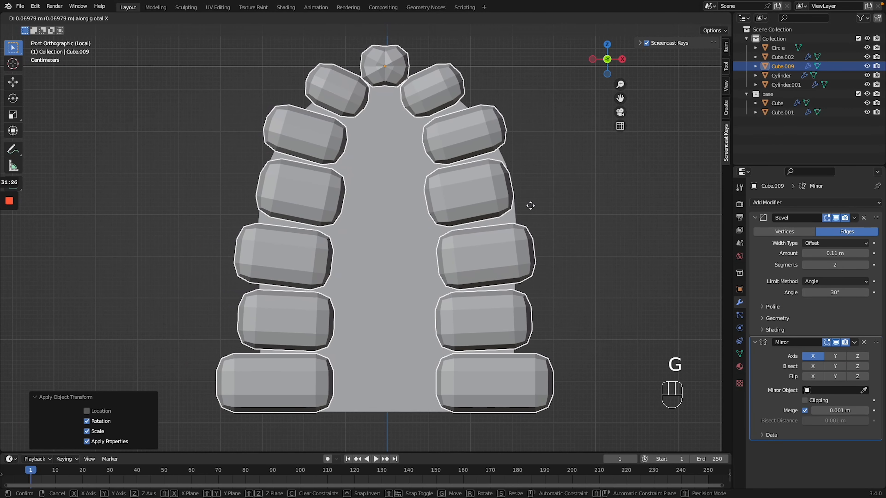
left_click(527, 205)
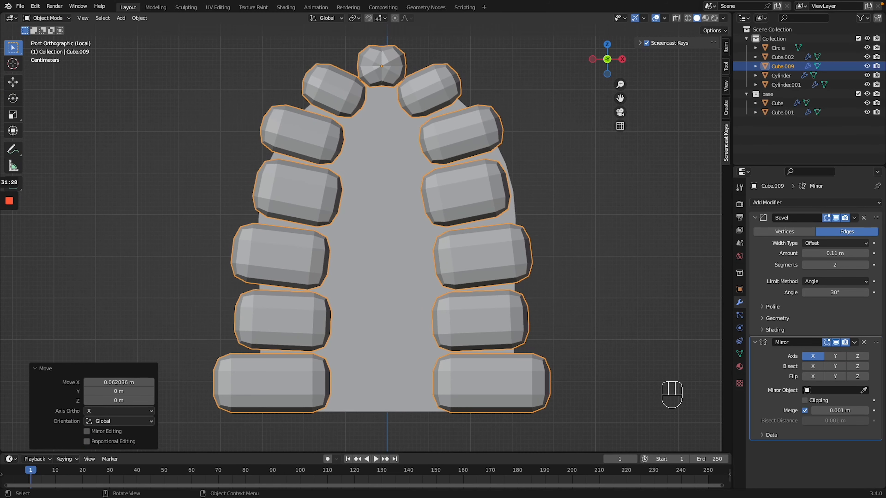
left_click(555, 246)
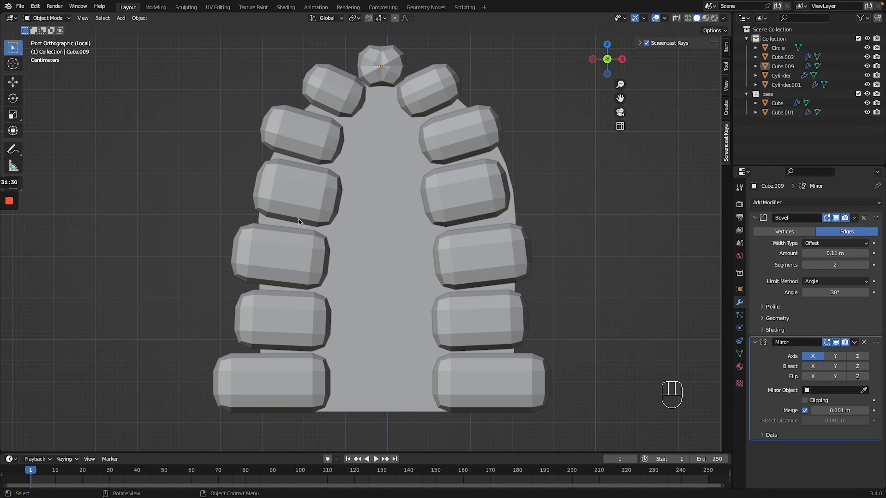
In Edit Mode, shift the whole left-side stone mesh about 0.06 m along negative X to widen the mirrored arch
left_click(306, 213)
key("Tab")
key("Tab")
left_click(355, 216)
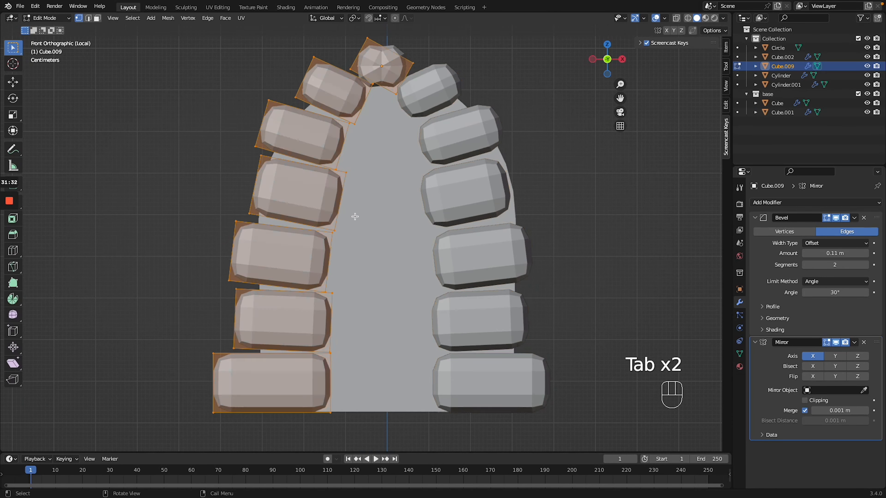
key("g")
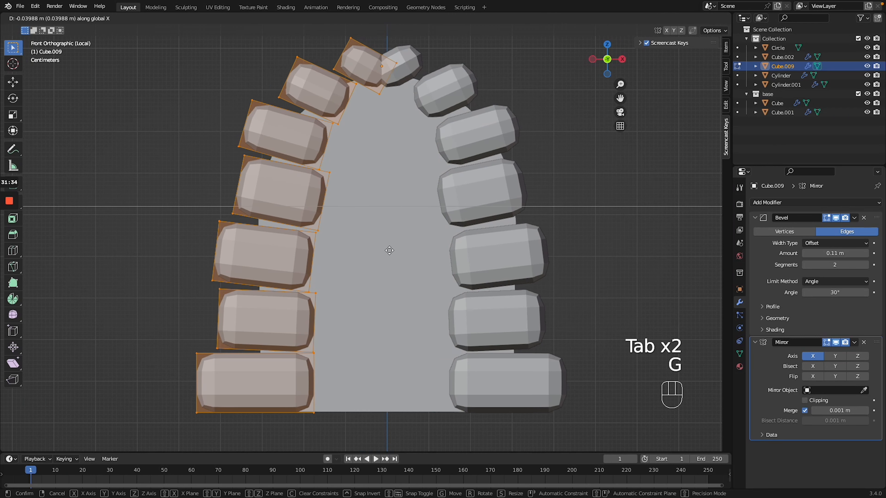
left_click(402, 251)
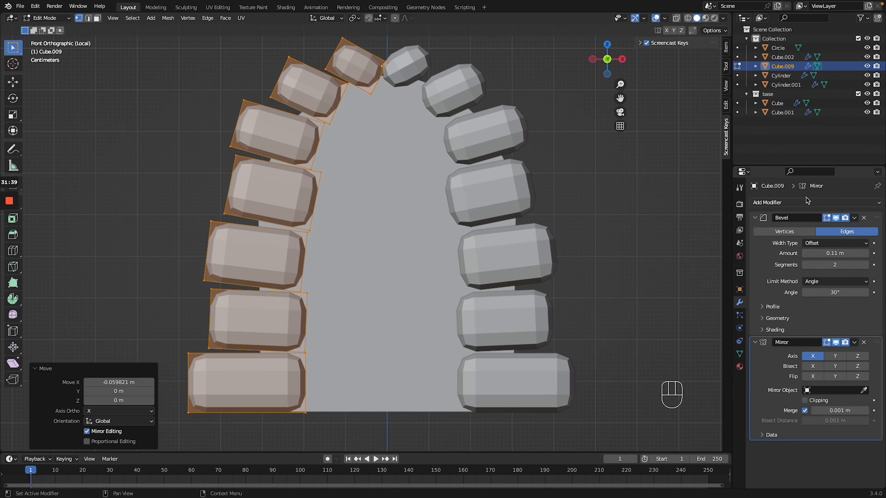
Add a Subdivision Surface modifier to the mirrored stone blocks and return to Object Mode
left_click(808, 202)
left_click(720, 371)
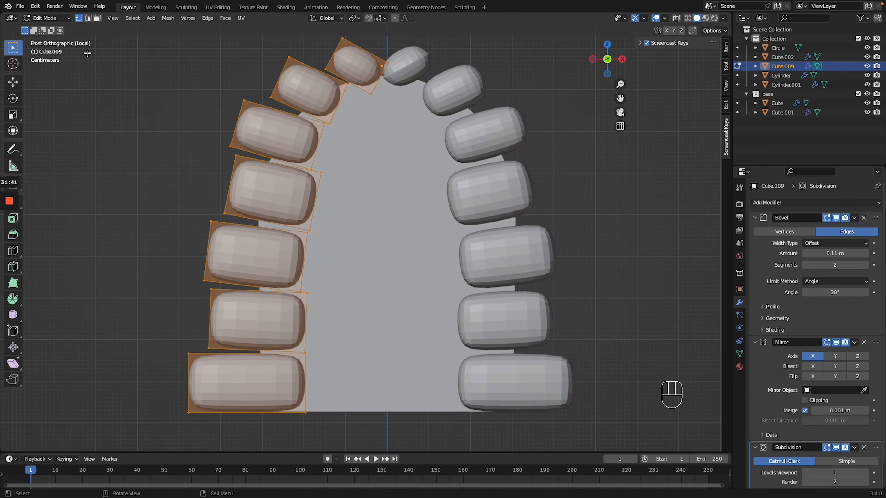
middle_click_drag(479, 244, 478, 244)
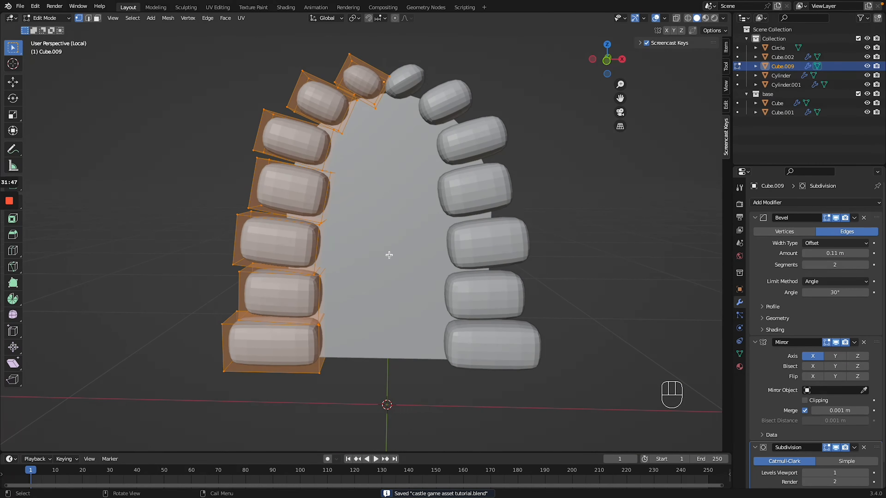
key("Tab")
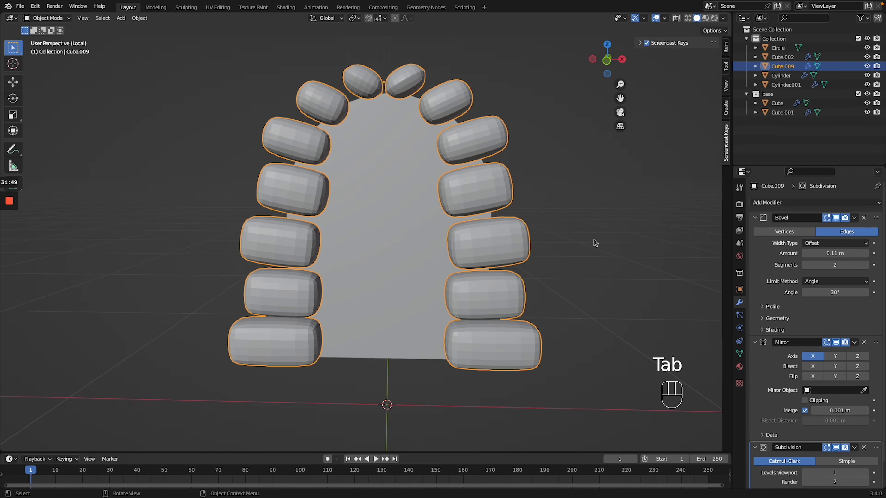
left_click(446, 130)
mouse_move(446, 130)
middle_mouse_down()
mouse_move(444, 110)
mouse_move(448, 120)
middle_mouse_up()
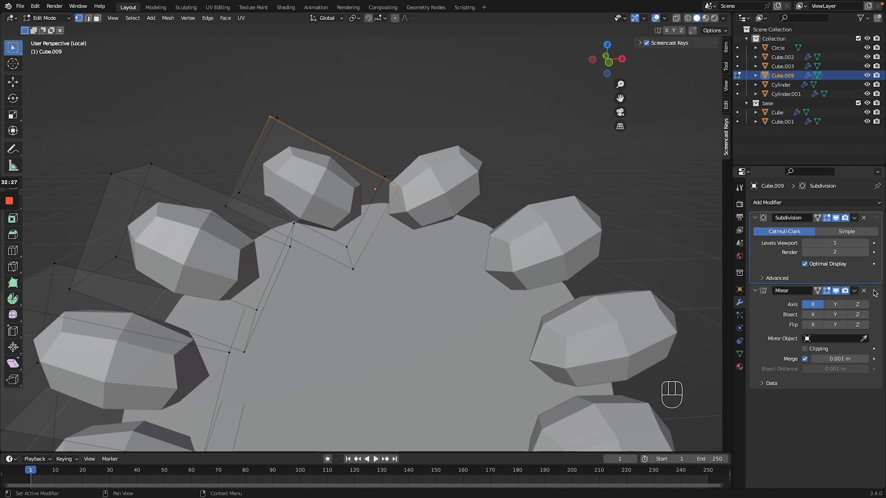
Place the Mirror modifier above Subdivision and set the subdivision viewport level to 2
left_click(868, 294)
scroll(865, 210, "up", 3)
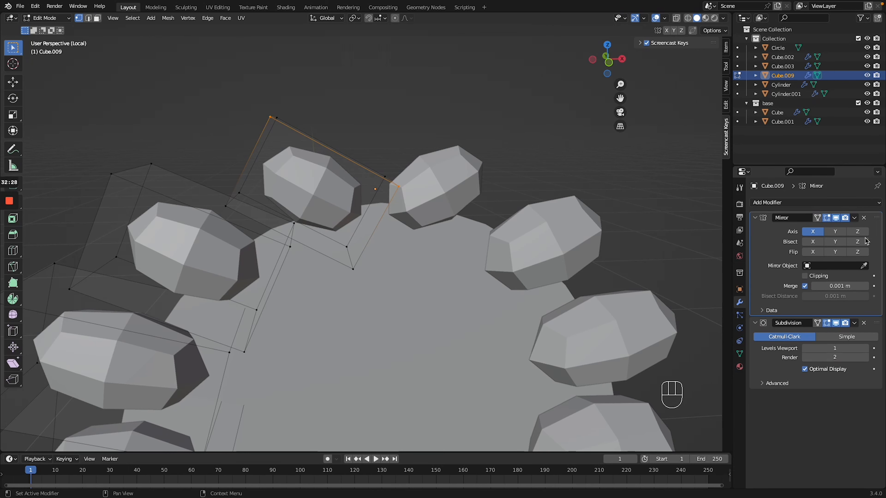
left_click(866, 349)
scroll(490, 242, "down", 5, "ctrl")
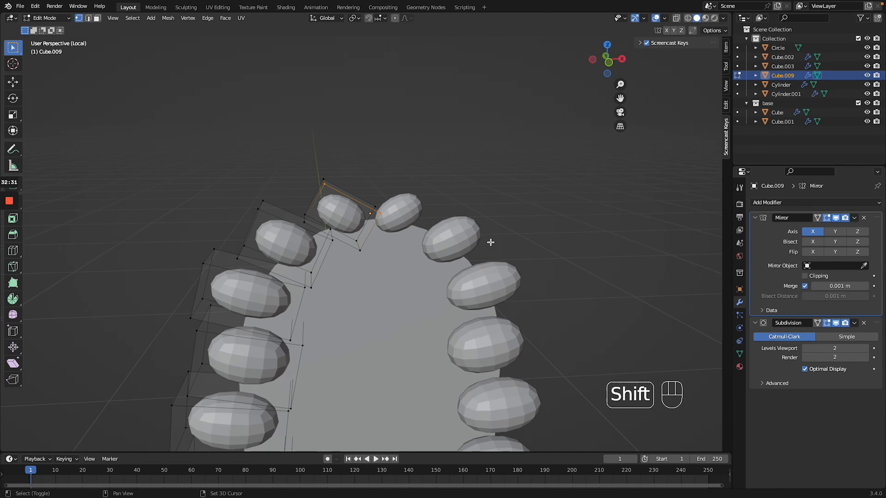
scroll(491, 243, "down", 8, "shift")
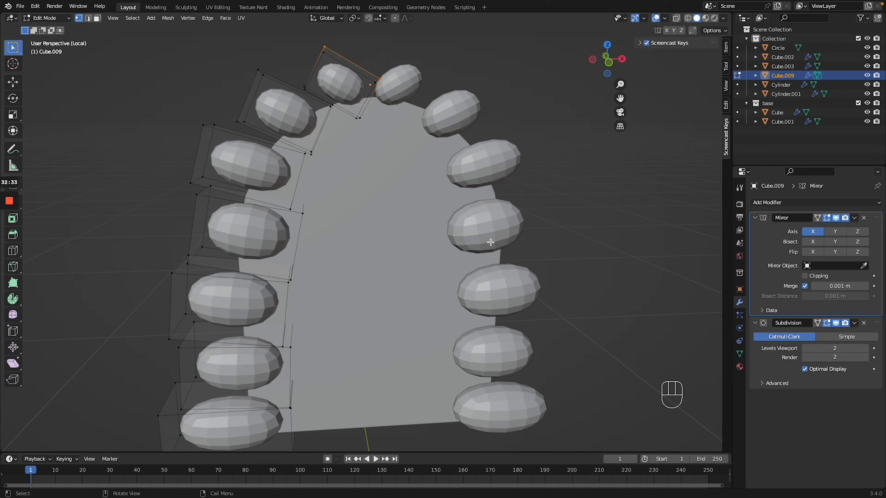
Try enlarging all the left-side stone blocks slightly in Edit Mode, and undo the scaling
key("a")
key("s")
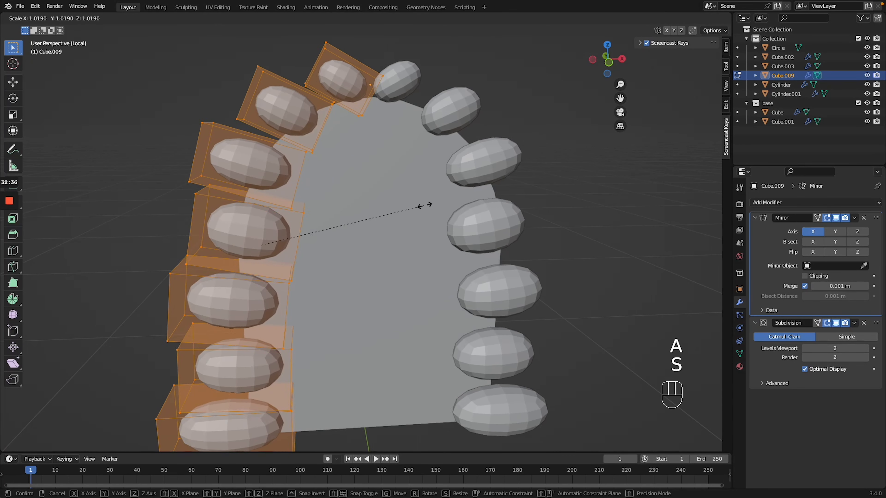
left_click(431, 206)
key("ctrl+z")
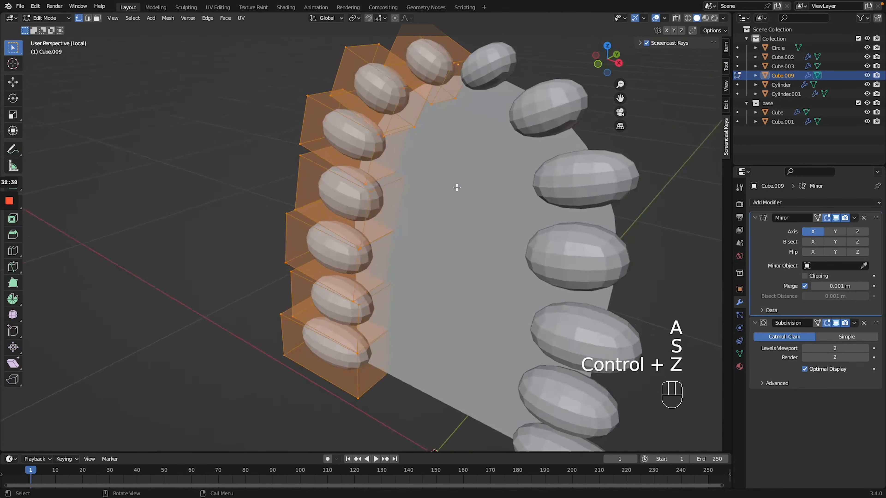
Return to Object Mode and delete the spare stone arch object Cube.003
scroll(457, 188, "down", 3)
key("Tab")
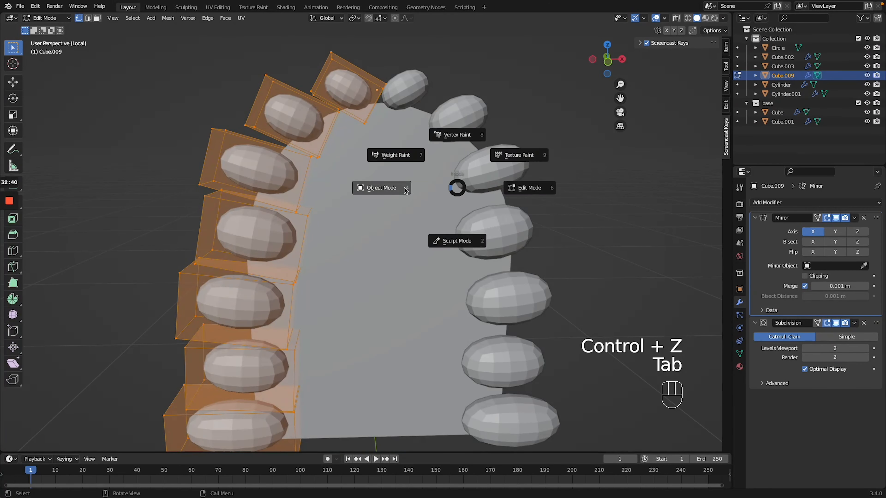
left_click(405, 190)
scroll(405, 190, "down", 10, "ctrl")
left_click(462, 251)
key("x")
Duplicate the subdivided stone arch and move the copy about 1.72 m along negative Y
scroll(461, 251, "right", 8)
left_click(439, 234)
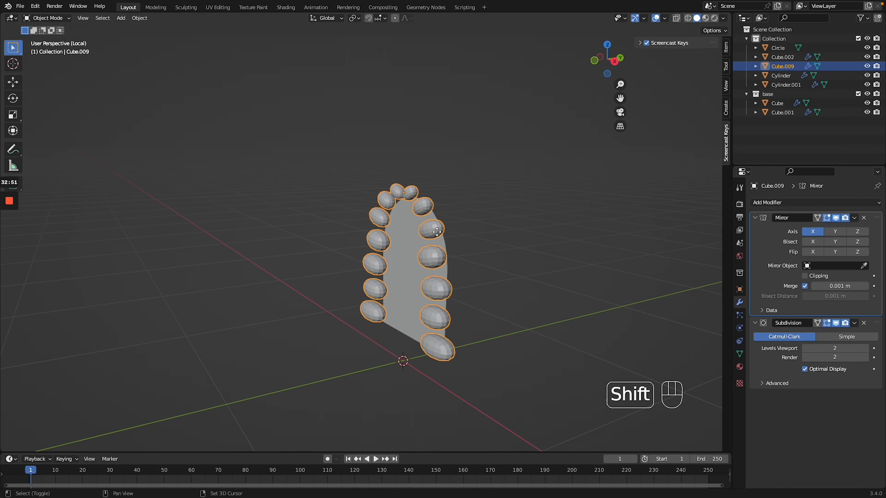
key("shift+d")
key("g")
left_click(260, 235)
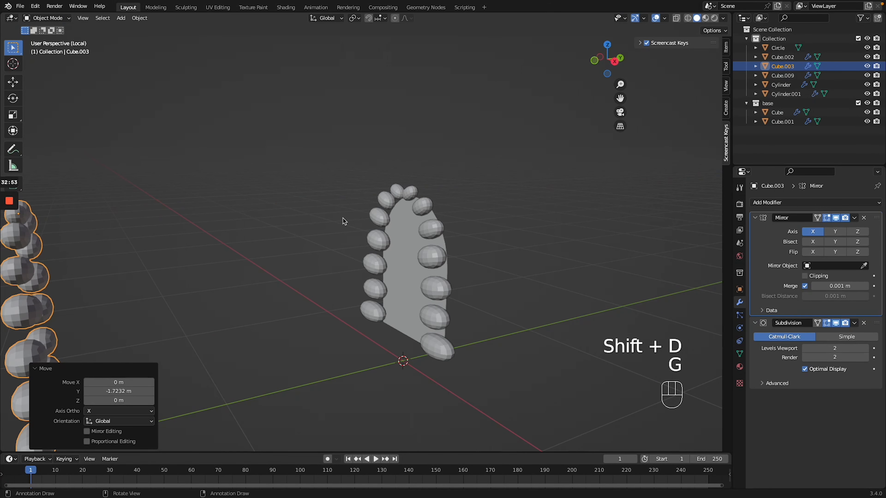
Reposition the arched door panel along Y so it meets the back of the stones, finishing with a move of about 0.017 m
scroll(342, 217, "up", 6)
scroll(342, 218, "down", 10, "ctrl")
scroll(342, 218, "right", 6)
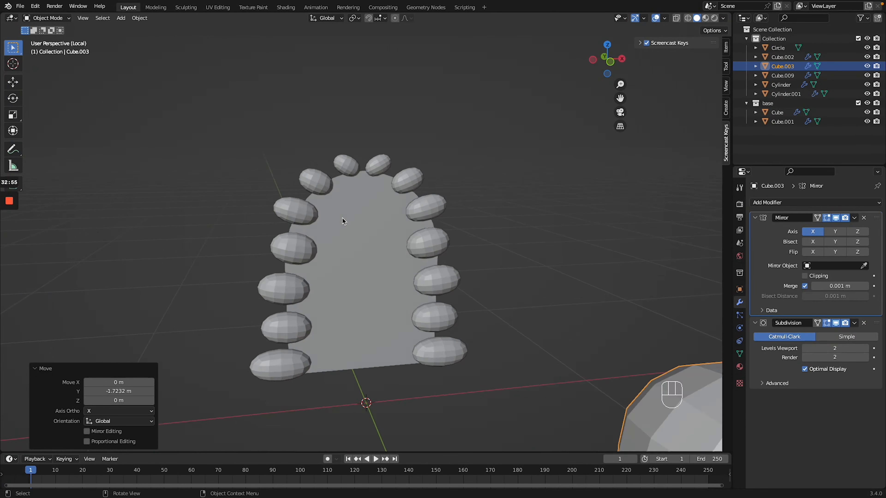
scroll(342, 217, "up", 3, "ctrl")
scroll(342, 217, "up", 3)
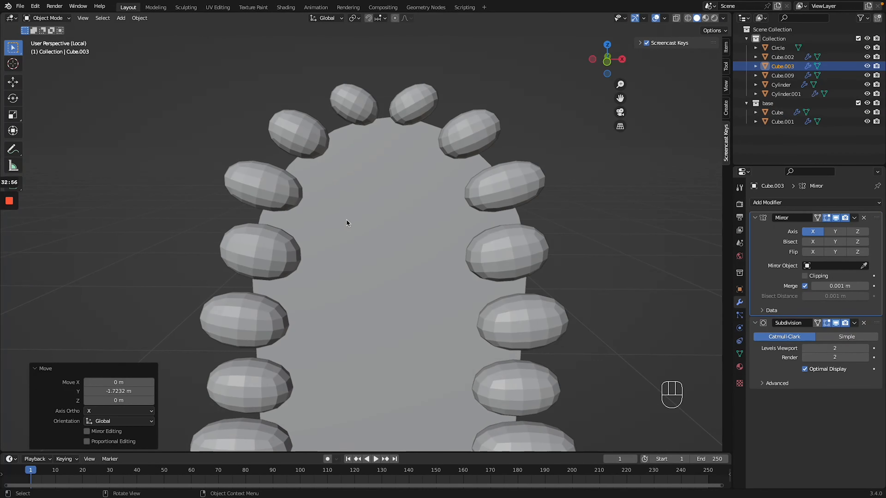
left_click(424, 192)
scroll(425, 192, "right", 6)
scroll(424, 192, "right", 5, "shift")
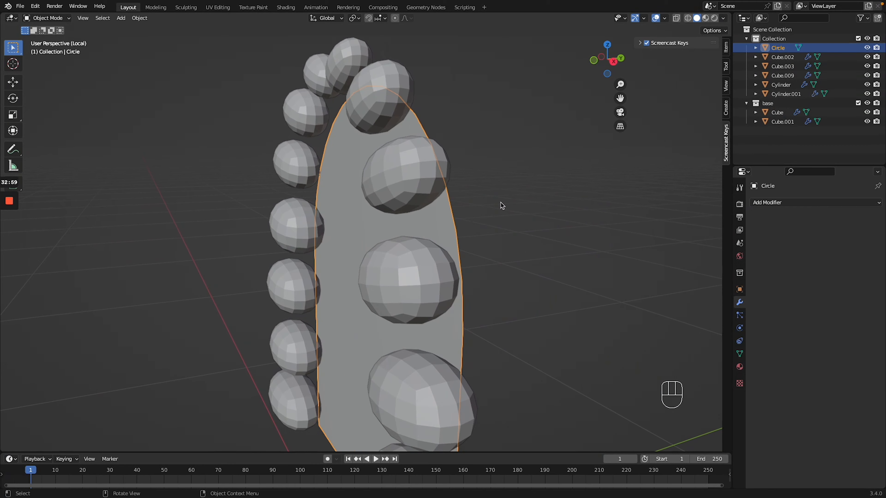
key("g")
key("g")
key("KP_3")
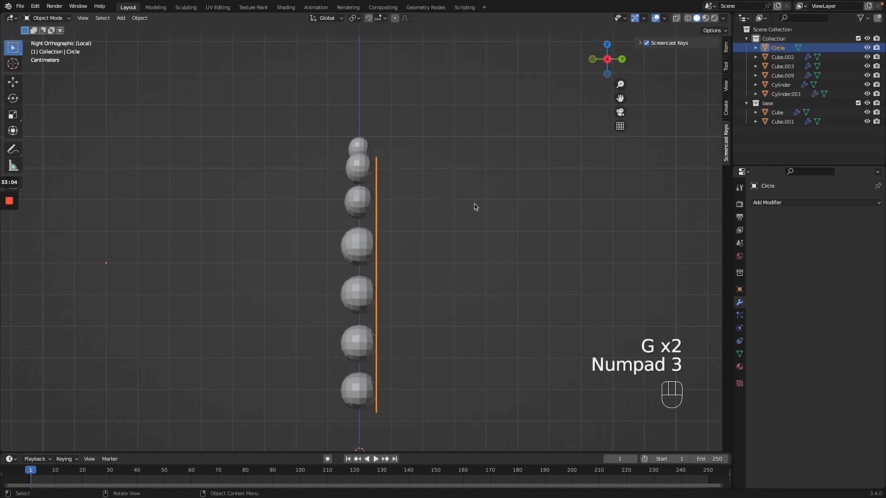
key("g")
middle_click(489, 197)
left_click(480, 200)
key("g")
middle_click(483, 196)
left_click(485, 198)
Extrude the whole door panel about 0.028 m along Y in Edit Mode
key("Tab")
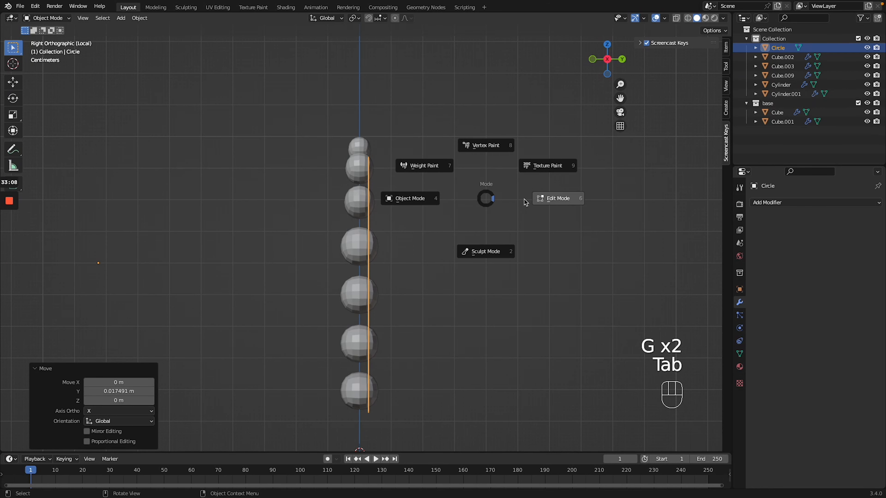
left_click(526, 203)
key("e")
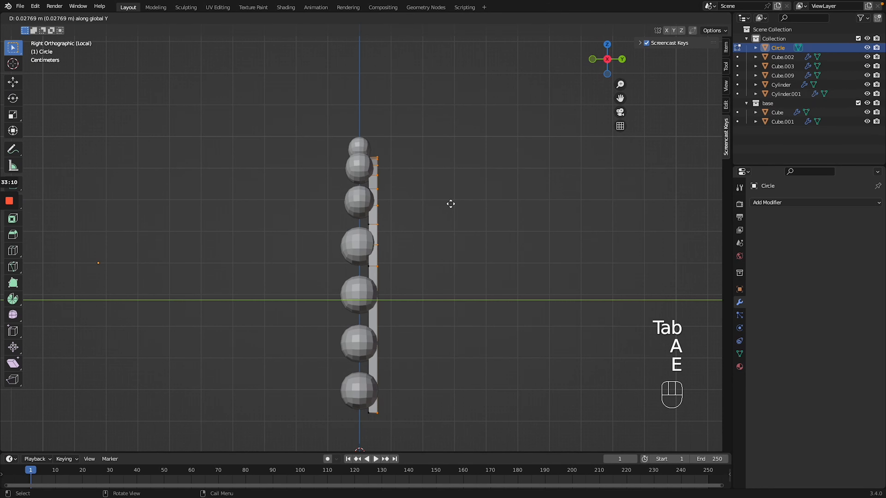
left_click(450, 204)
middle_click_drag(451, 204, 450, 204)
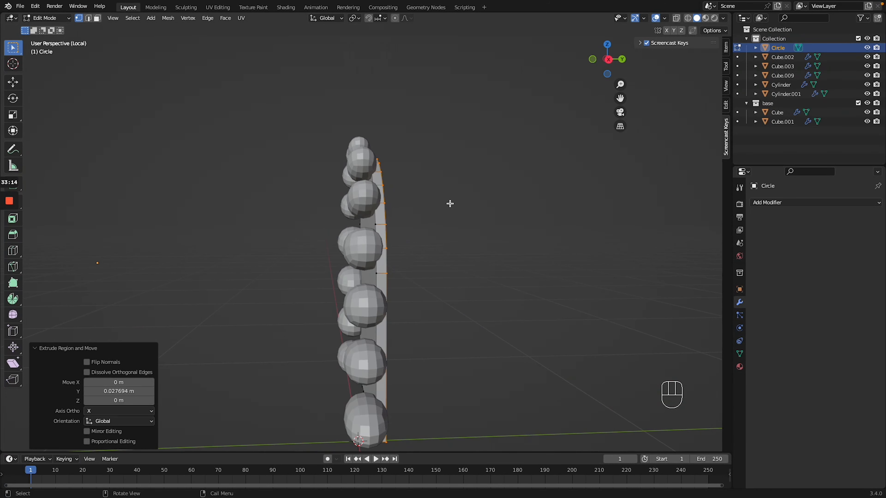
Extrude the rim faces around the door panel along their normals by about 0.072 m and return to Object Mode
left_click(376, 216, "alt")
middle_click_drag(382, 224, 385, 283)
key("alt+e")
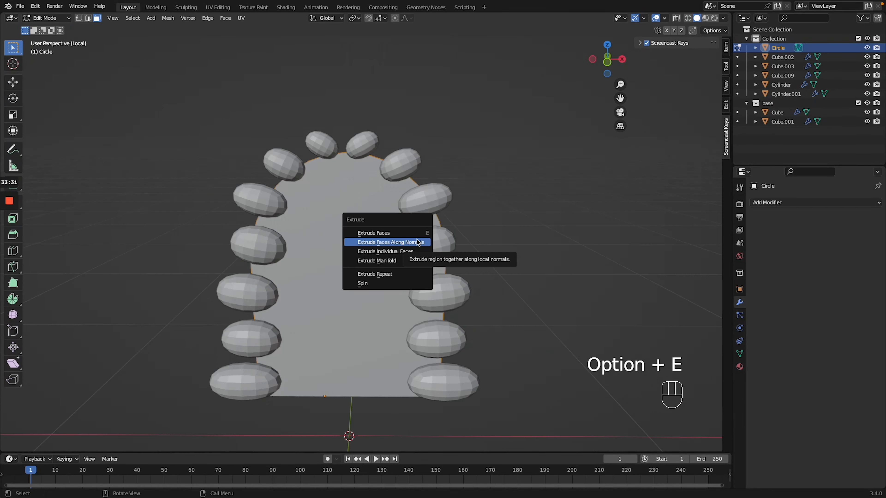
left_click(421, 243)
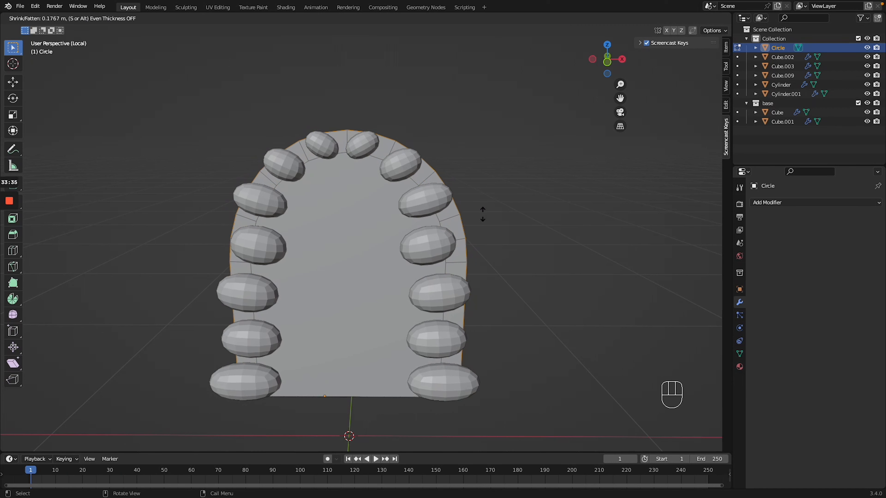
left_click(436, 232)
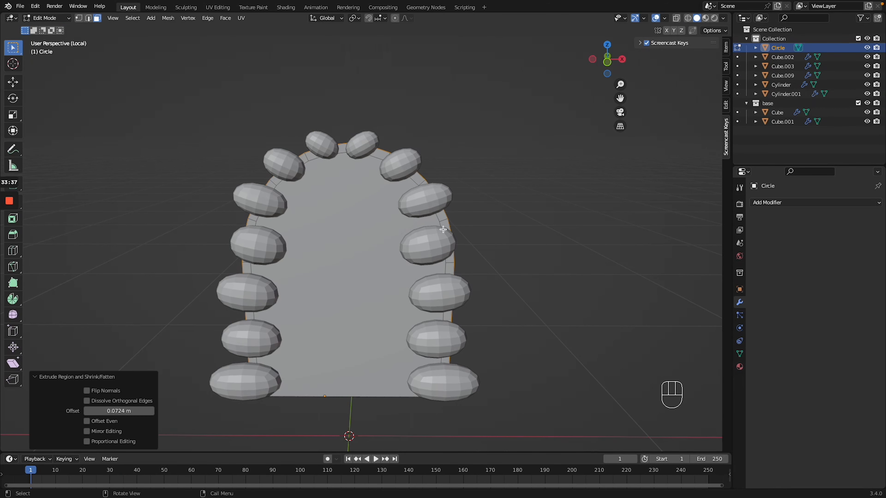
key("Tab")
left_click(418, 234)
left_click(555, 238)
middle_click_drag(593, 239, 555, 239)
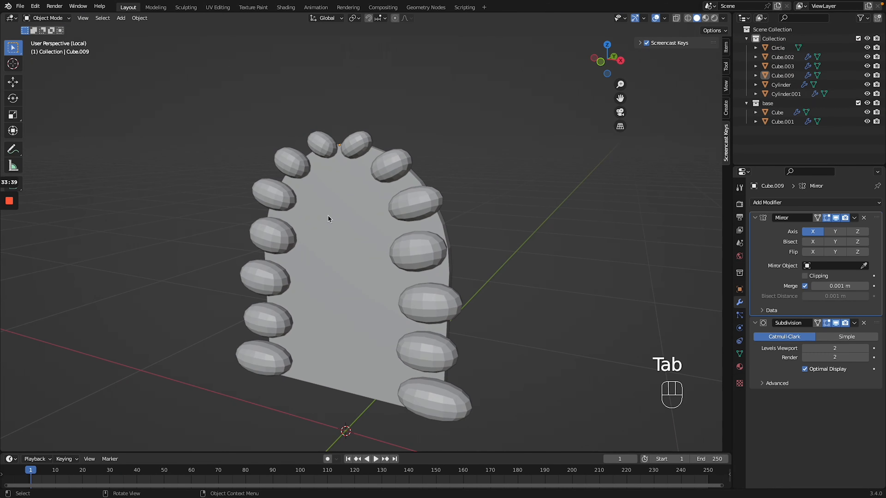
Add a 2 m plane at the world origin
scroll(328, 214, "left", 3)
key("shift+a")
left_click(385, 220)
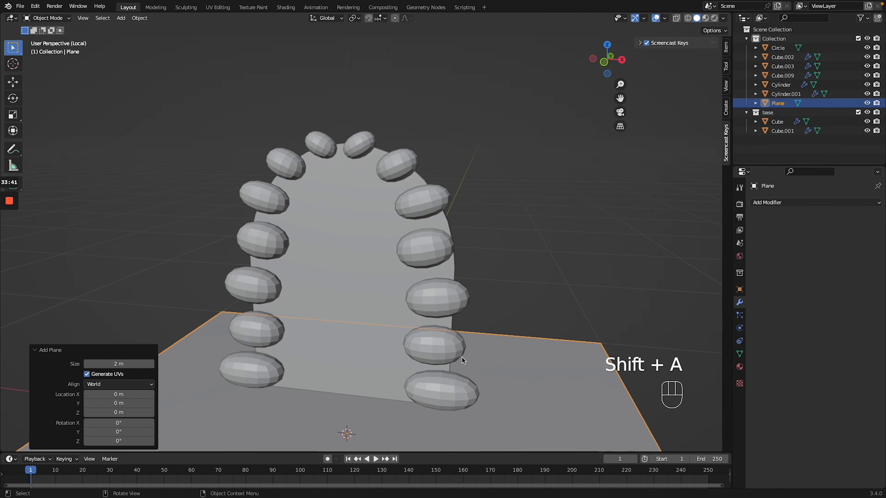
key("g")
key("r")
key("z")
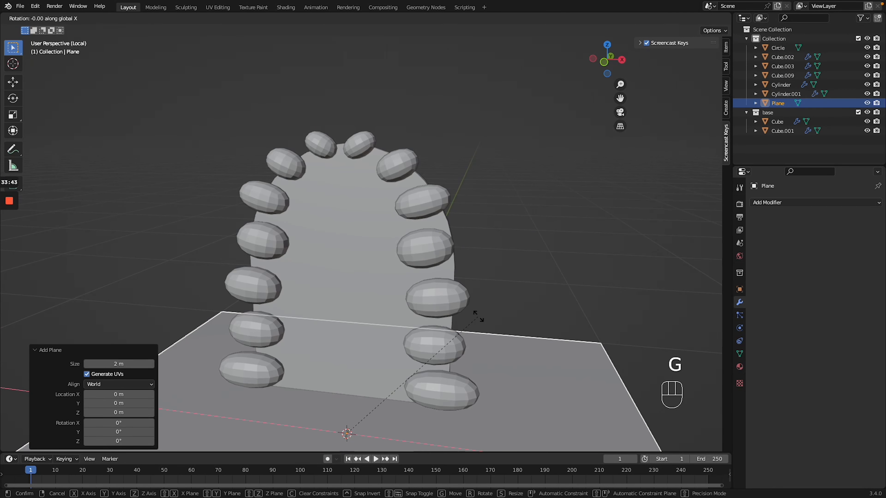
type("910")
type("0")
key("Return")
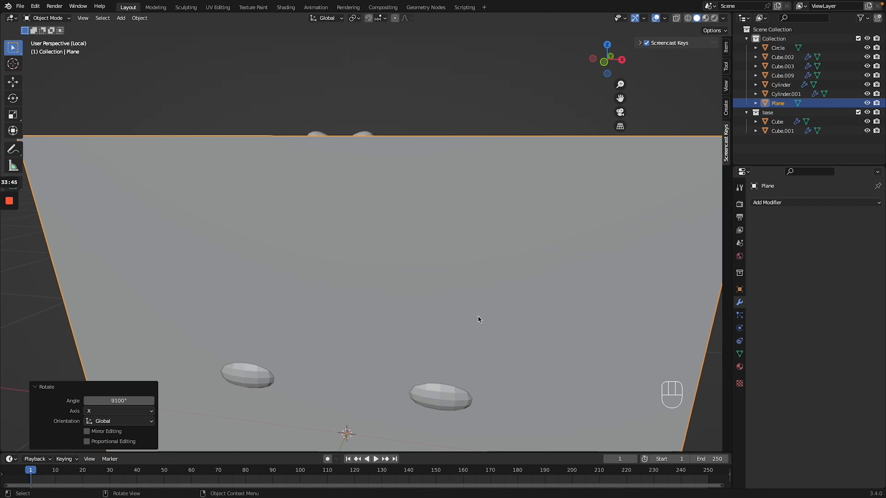
middle_click_drag(497, 322, 497, 319)
key("ctrl+z")
Rotate the plane 90° about the X axis and scale it uniformly to 0.135
key("r")
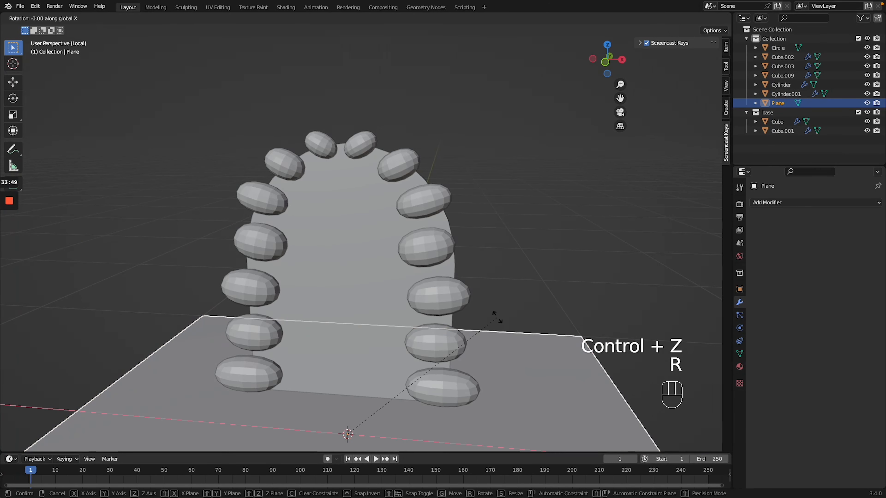
type("90")
key("Return")
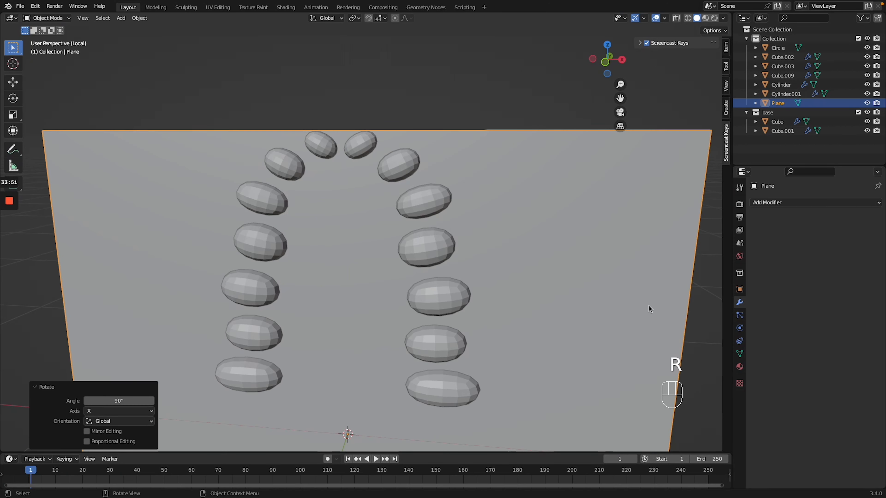
key("s")
left_click(387, 417)
Move the plane about 0.536 m up along Z and stretch it along Z by about 3.04 to match the door's height
key("KP_1")
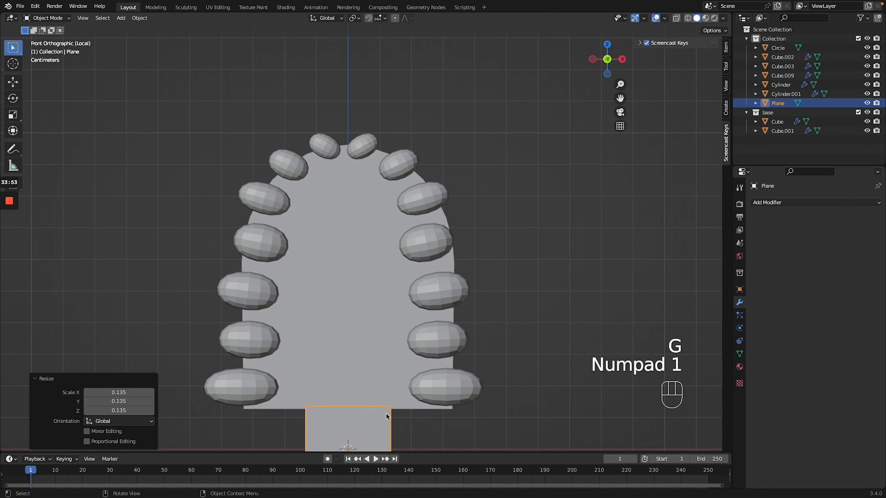
key("g")
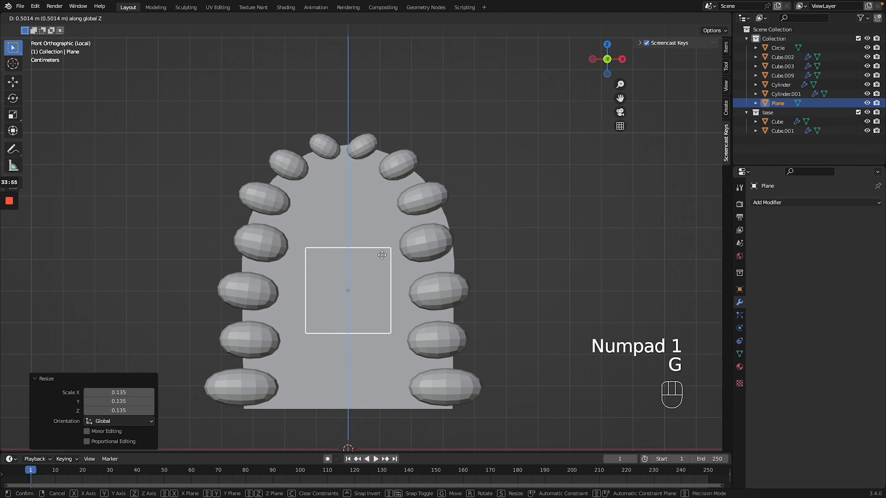
left_click(349, 252)
key("g")
key("s")
key("z")
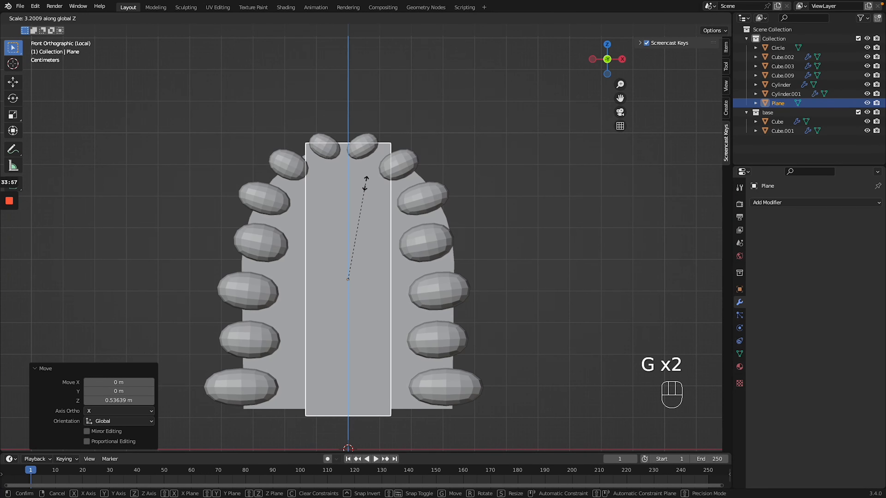
left_click(364, 189)
Scale the plane along X to about 0.346 to form a narrow door plank
key("g")
key("s")
key("x")
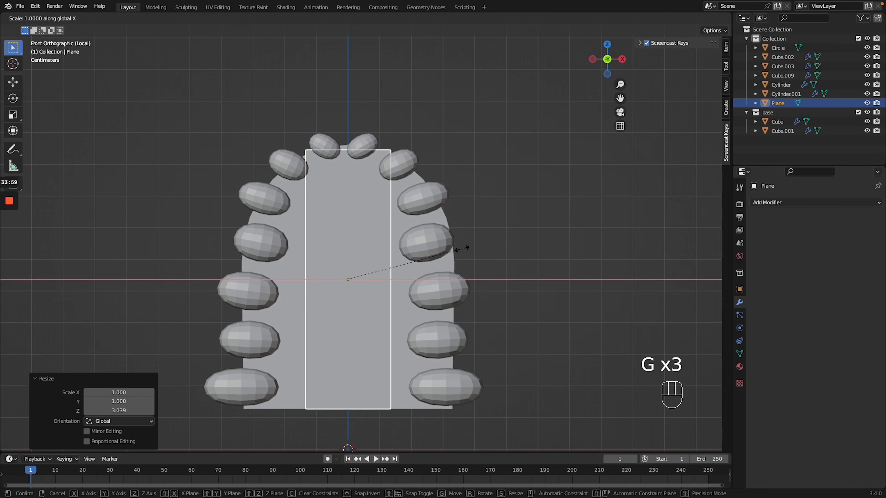
left_click(375, 248)
Move the plank about 0.224 m along negative X to the left side of the door
key("g")
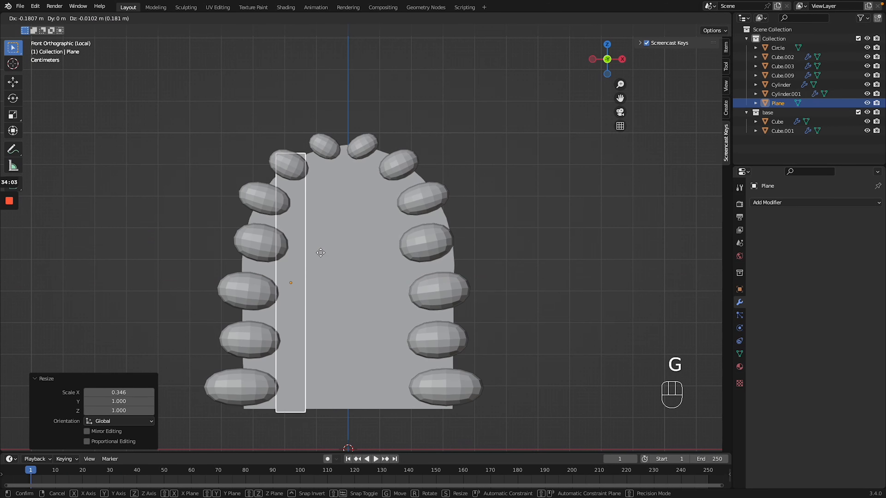
key("z")
key("x")
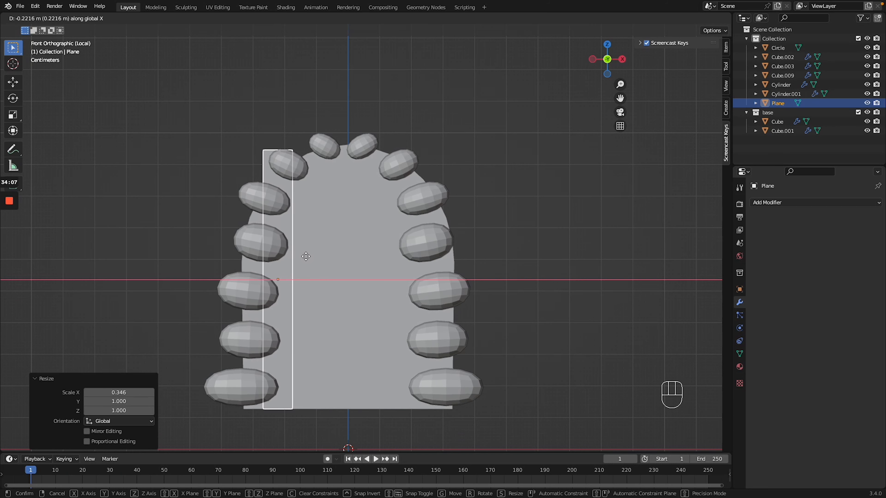
left_click(306, 259)
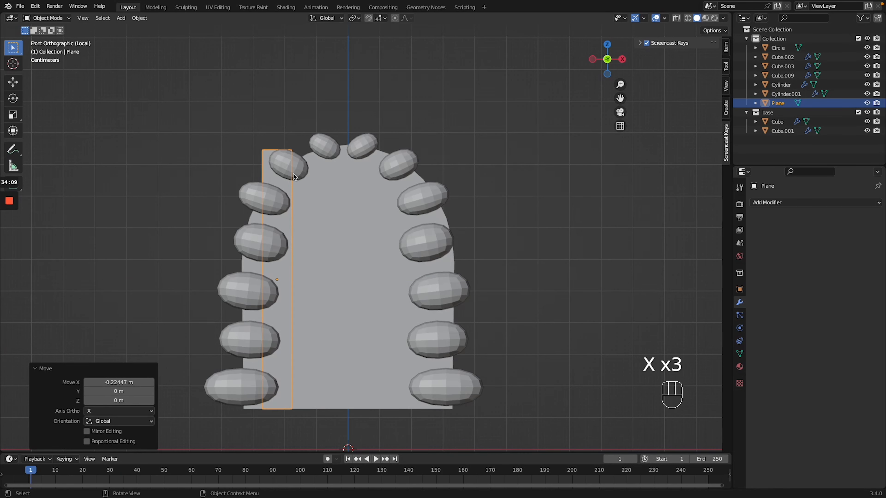
key("g")
key("ctrl+z")
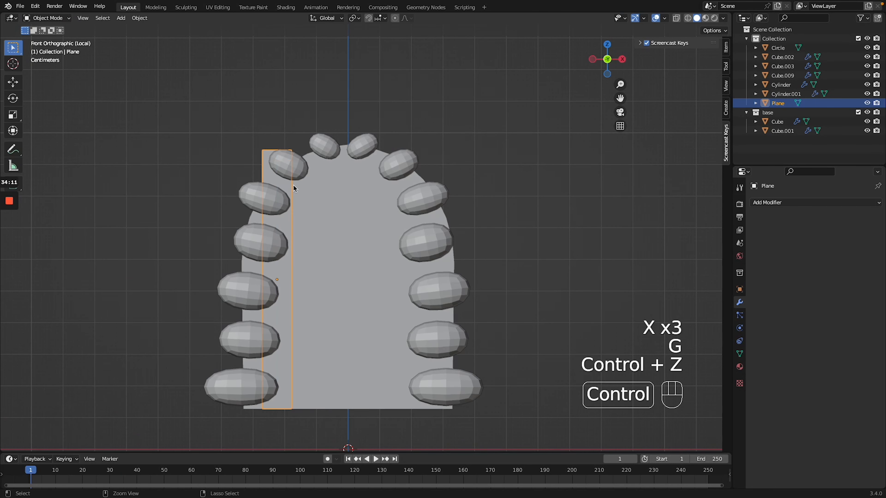
Scale the plank to about 0.844 along Z and lower it about 0.063 m to meet the door's bottom edge
key("g")
key("s")
key("z")
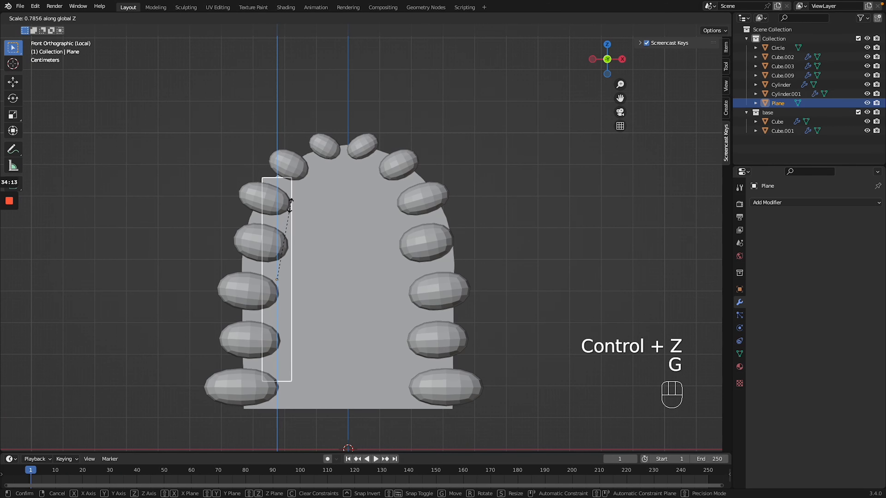
left_click(290, 200)
key("g")
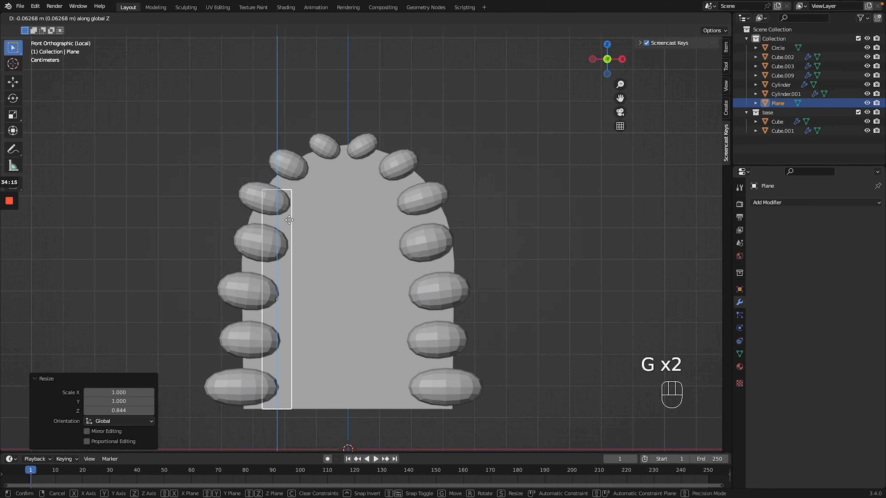
left_click(290, 220)
Add an Array modifier with count 5 and relative X factor 1.1, and shift the plank row about 0.023 m along X
left_click(812, 204)
left_click(699, 229)
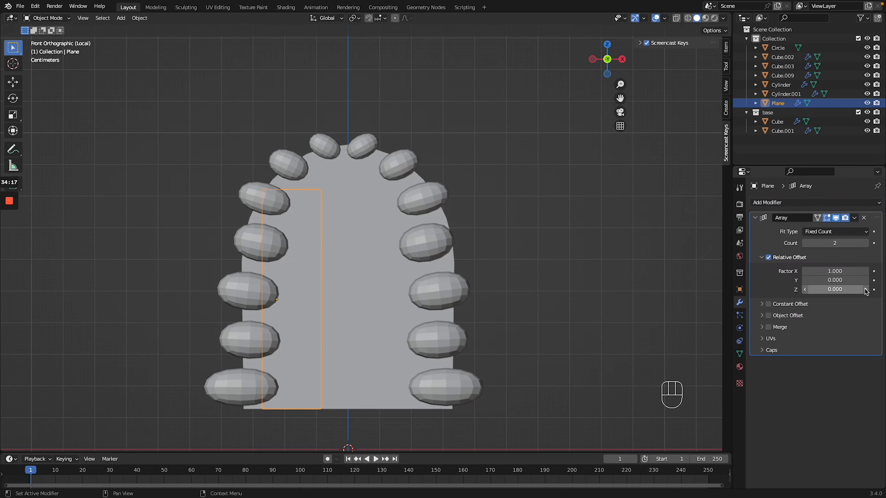
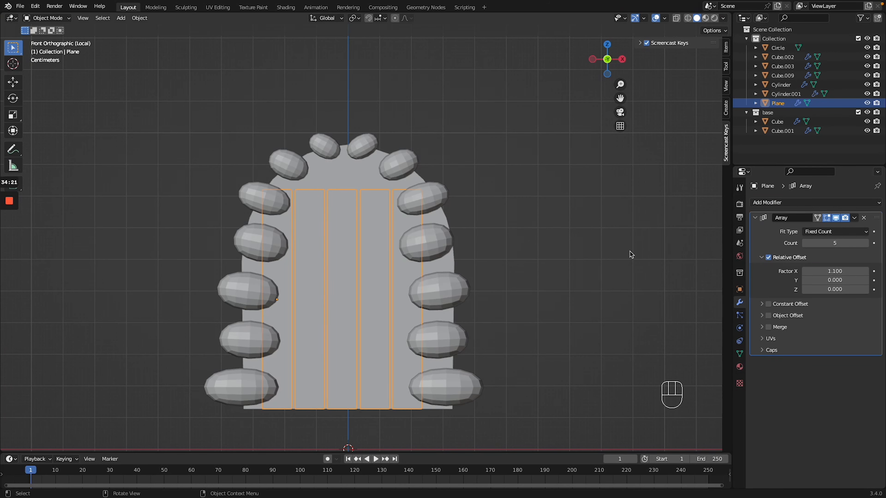
key("g")
key("x")
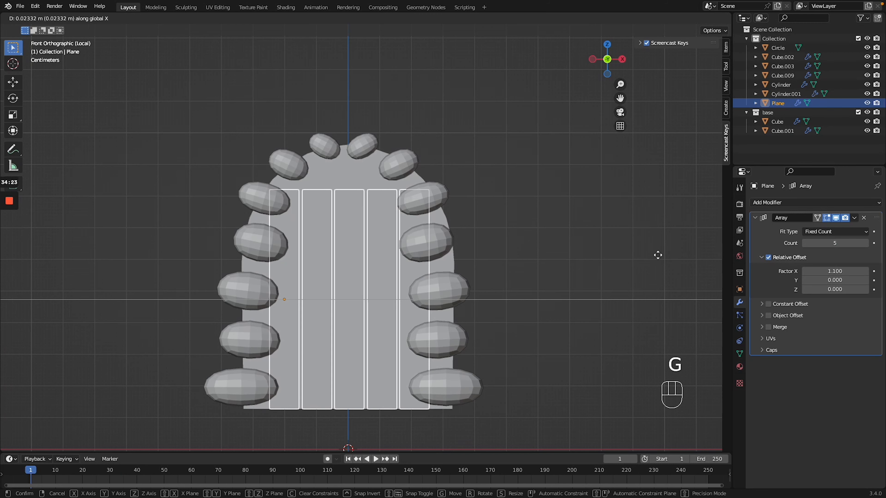
left_click(657, 255)
Apply the Array modifier and enter Edit Mode on the planks
left_click(854, 217)
left_click(826, 228)
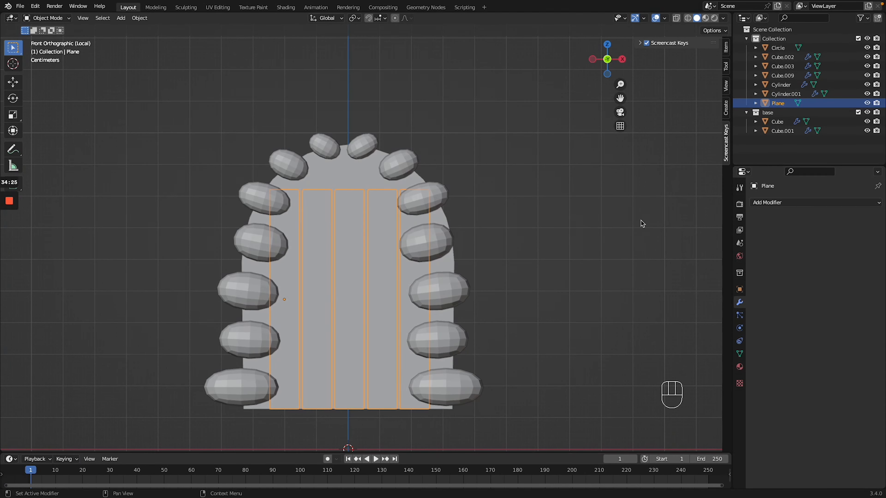
key("grave")
left_click(387, 229)
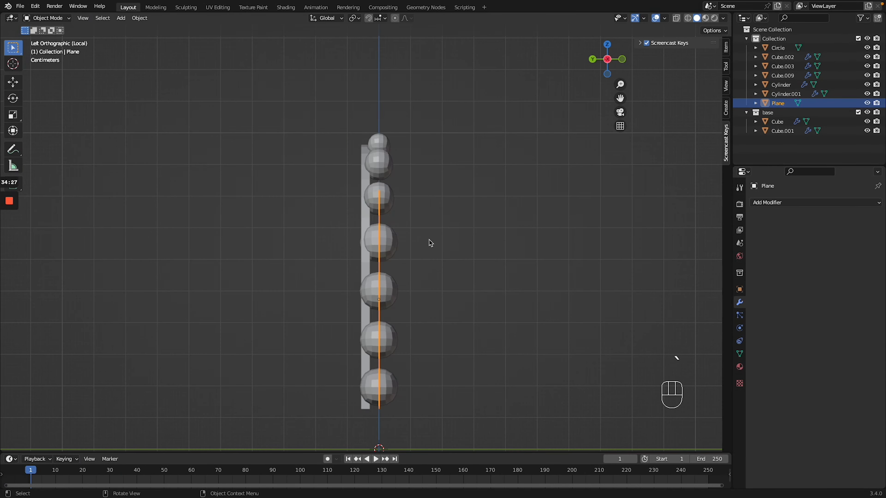
key("Tab")
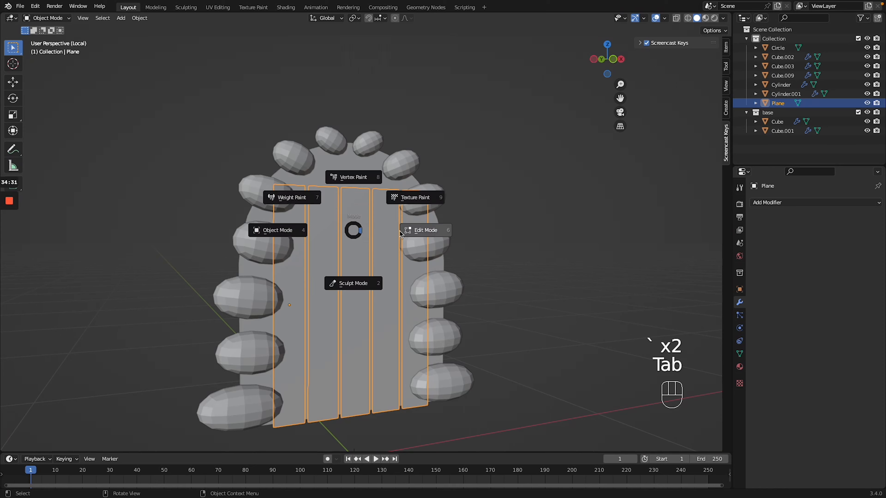
left_click(399, 231)
middle_click_drag(424, 232, 400, 231)
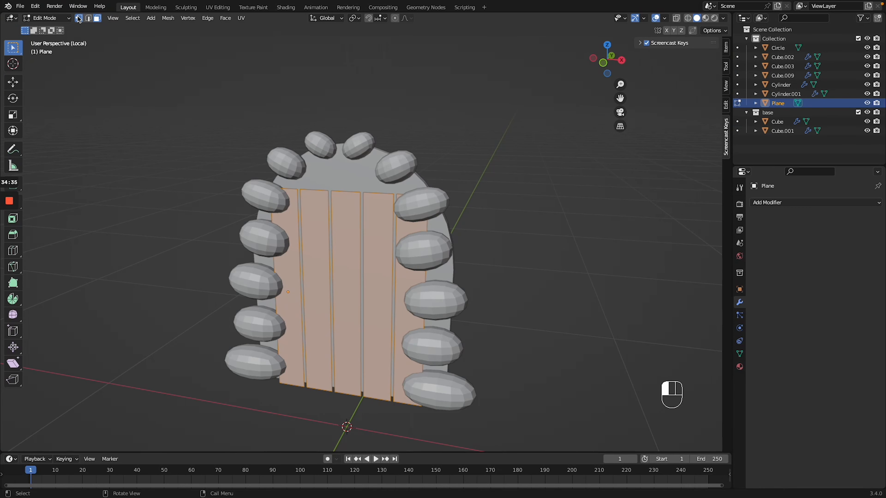
Try to fit the leftmost plank's top vertices to the door arch by moving them along Z
key("KP_1")
left_click(297, 188)
key("g")
key("z")
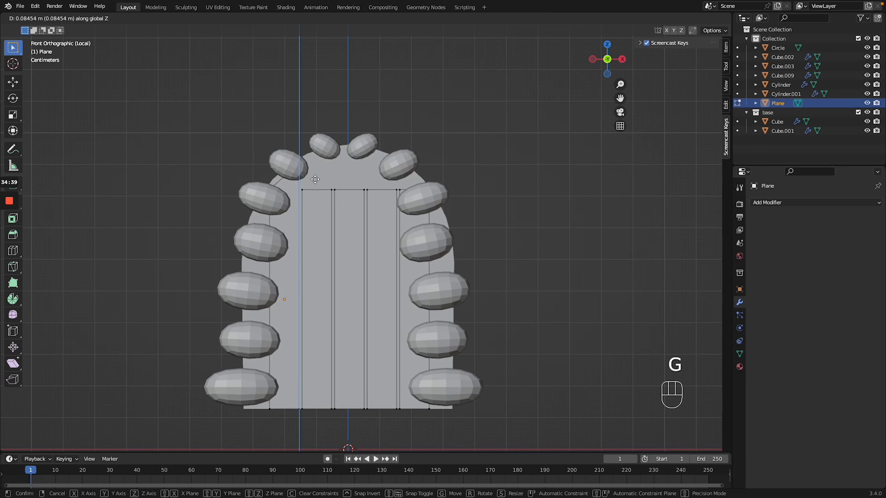
left_click(315, 179)
left_click_drag(286, 211, 286, 211)
key("g")
key("g")
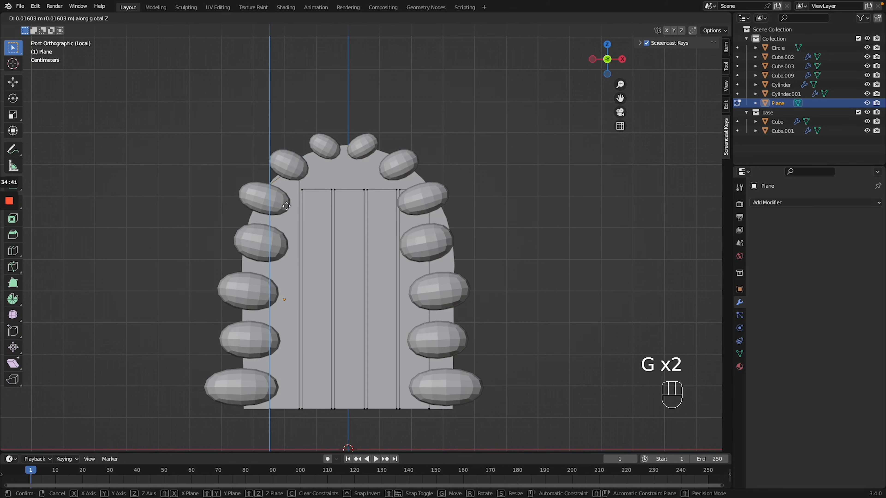
left_click(286, 206)
key("g")
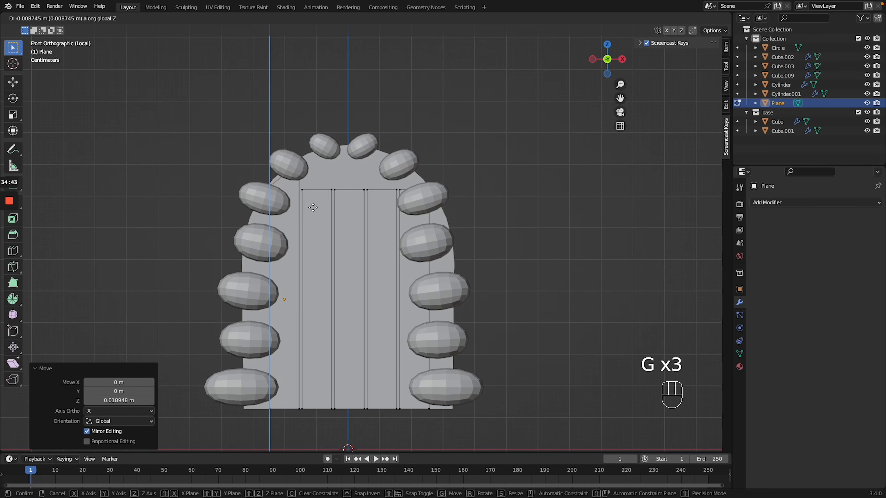
left_click(313, 208)
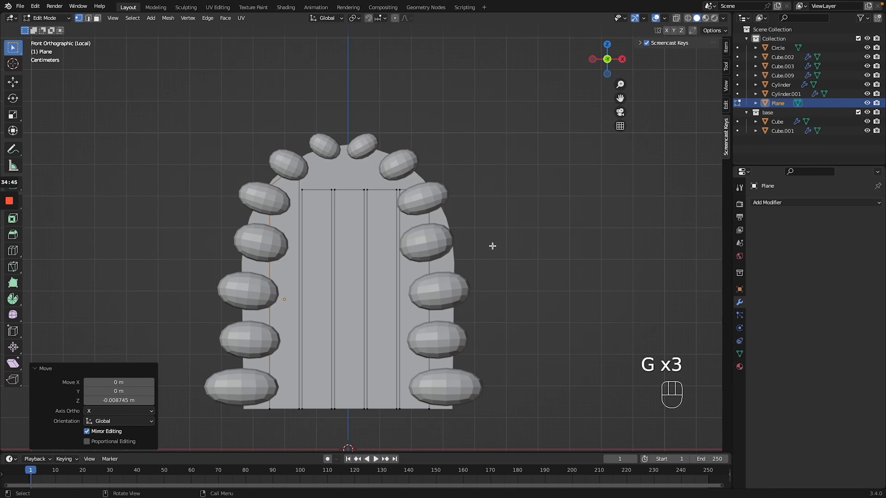
Undo the vertex edits and the applied array, back to the editable Array modifier
key("ctrl+z")
key("ctrl+z")
key("ctrl+z")
key("ctrl+z")
key("ctrl+z")
key("ctrl+z")
key("ctrl+z")
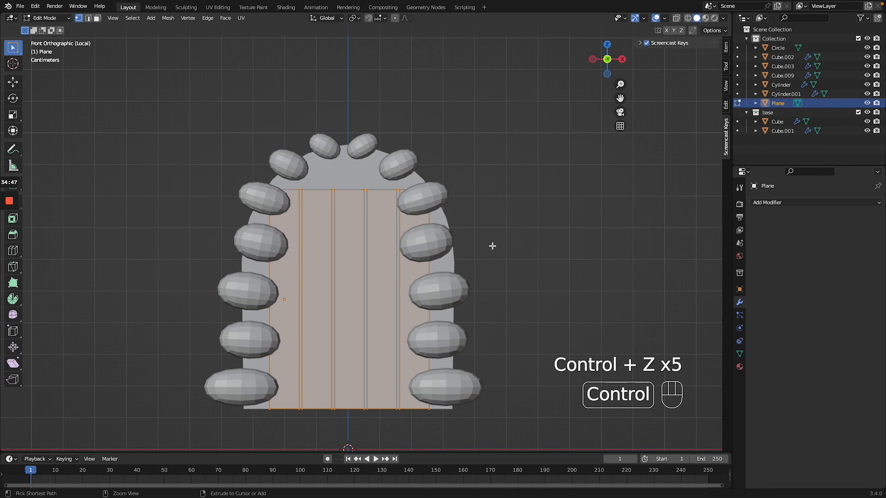
key("ctrl+z")
Set the array count to 7 and centre the plank row on the door with shifts of about 0.083 m and 0.028 m along negative X
key("g")
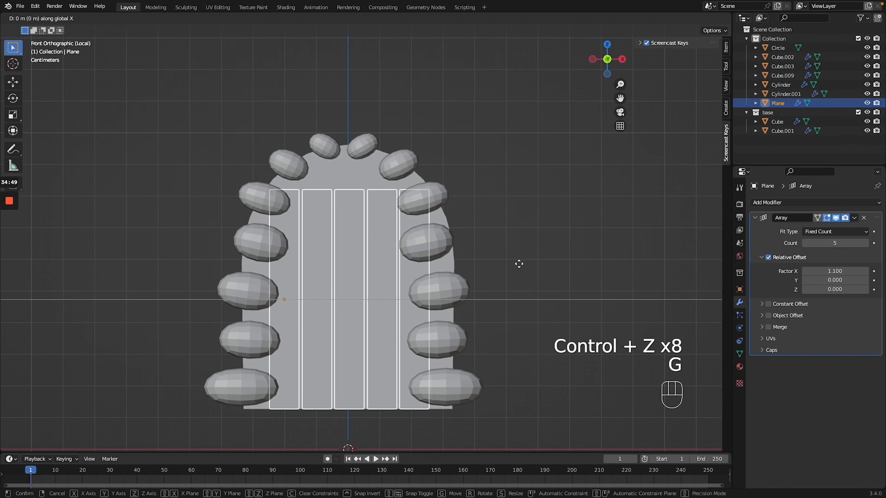
left_click(493, 264)
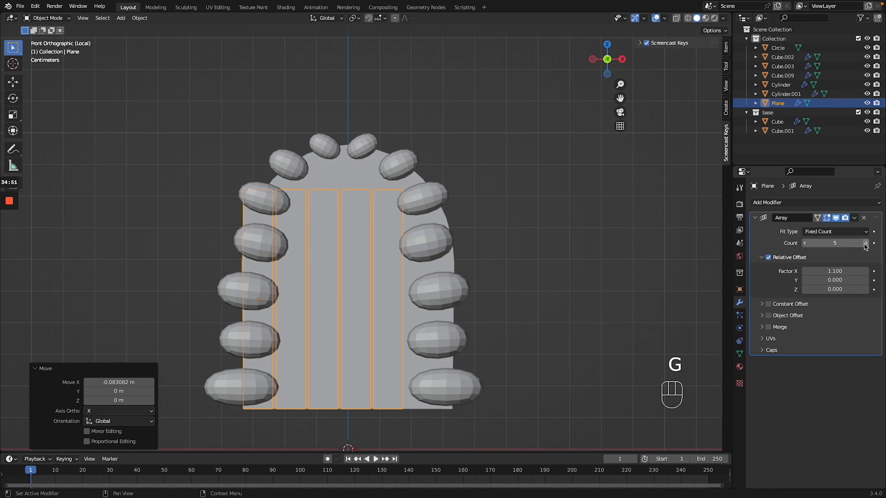
left_click(865, 243)
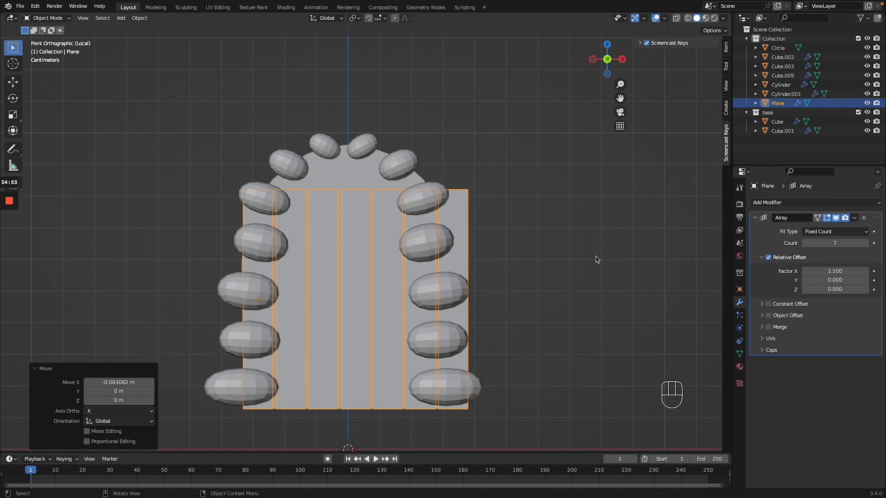
key("g")
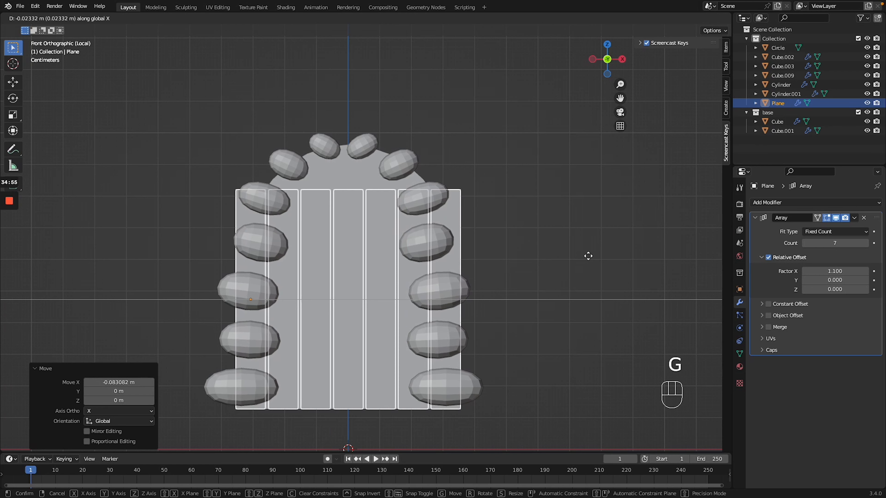
left_click(582, 257)
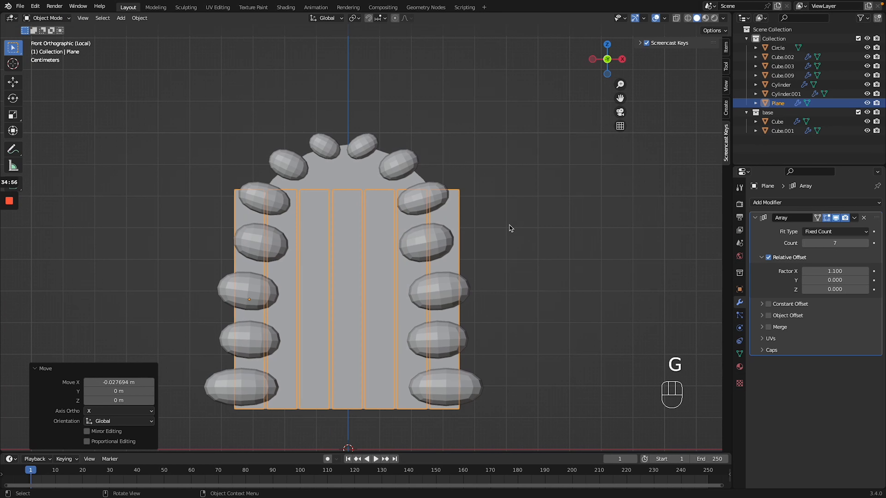
Apply the seven-plank Array modifier and switch the planks to Edit Mode
left_click(855, 218)
left_click(852, 226)
key("Tab")
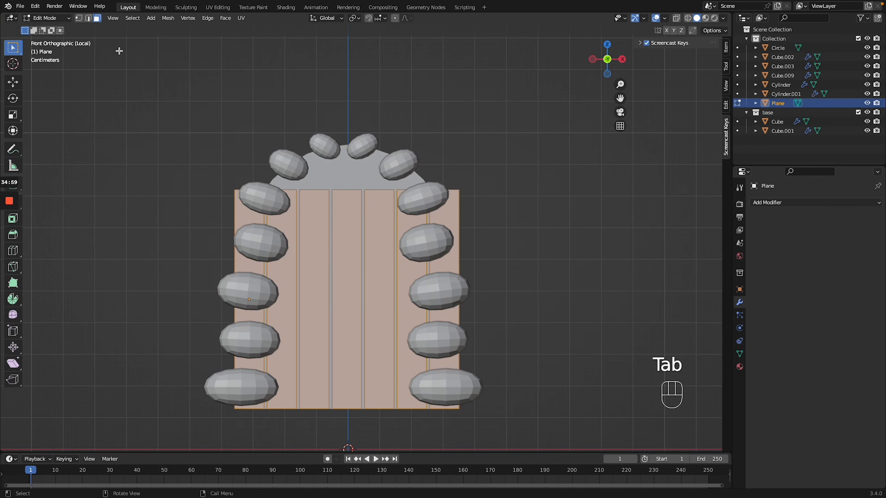
Lower the leftmost plank's outer top corner along Z and move its outer edge about 0.026 m inward along X
left_click(235, 190)
key("g")
key("z")
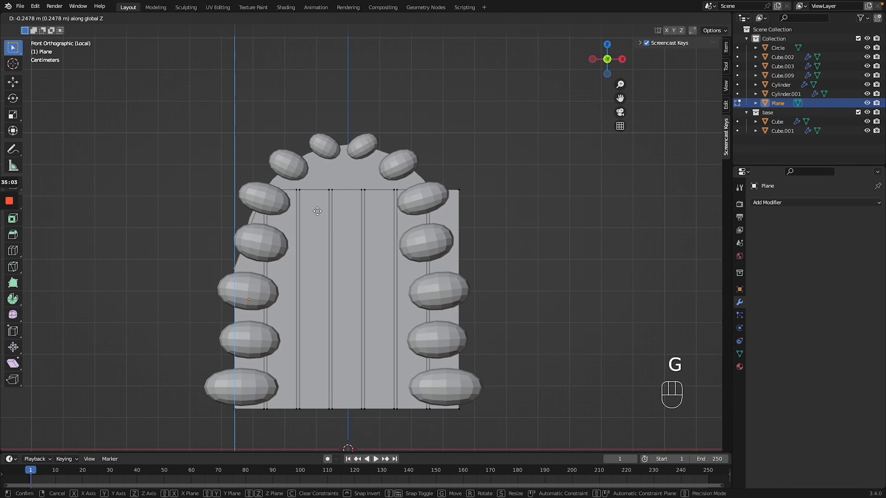
left_click(320, 204)
left_click_drag(206, 248, 239, 430)
key("g")
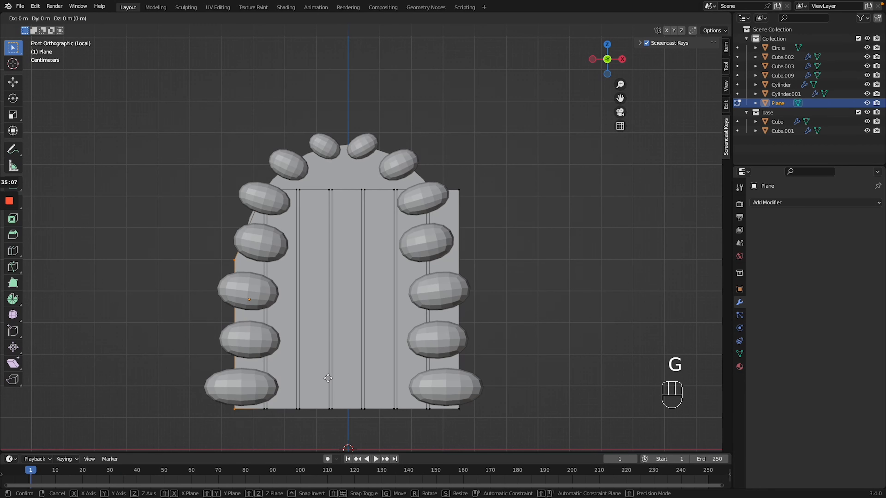
key("x")
left_click(336, 375)
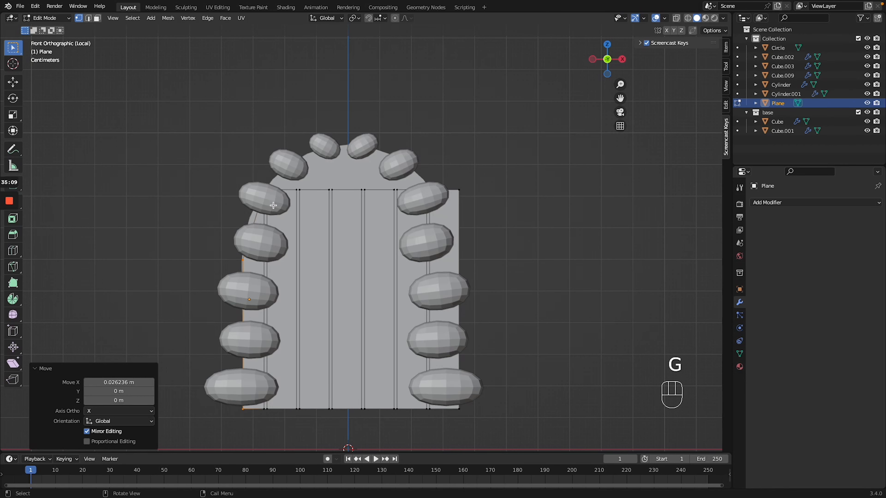
Move the top vertices at the plank joints along Z so the planks follow the door's arch
left_click_drag(270, 197, 274, 201)
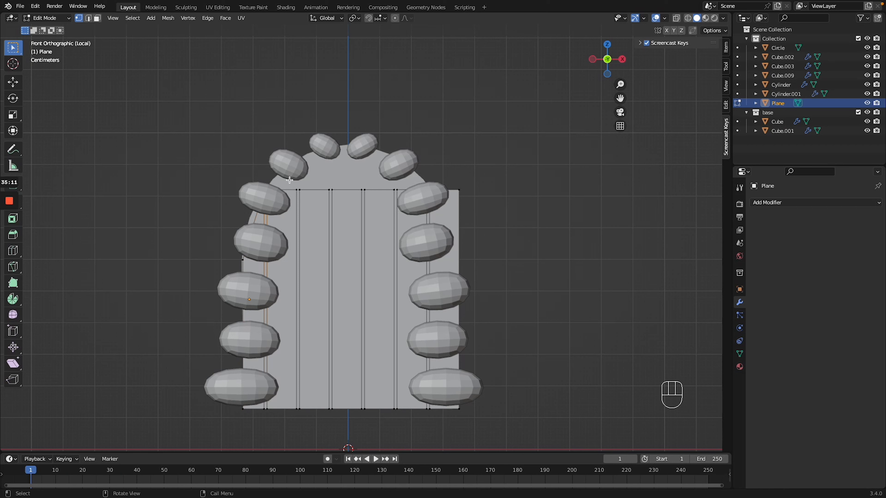
key("g")
key("z")
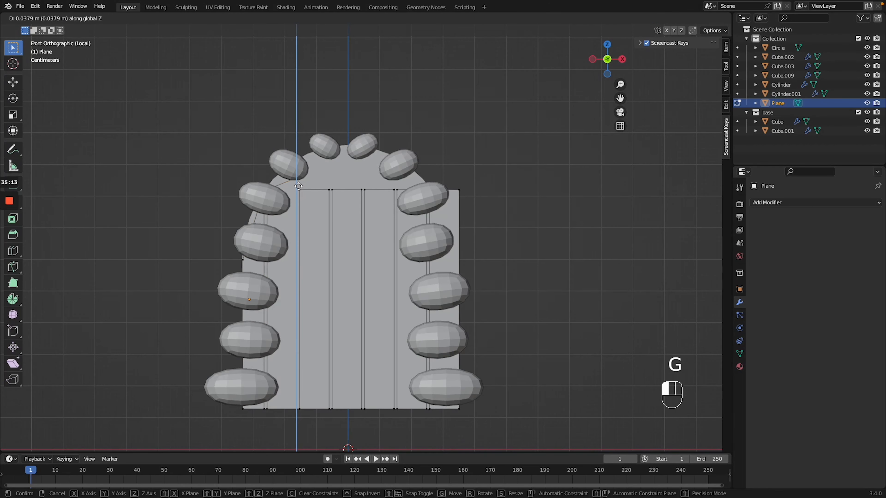
left_click(298, 172)
left_click_drag(331, 195, 333, 196)
key("g")
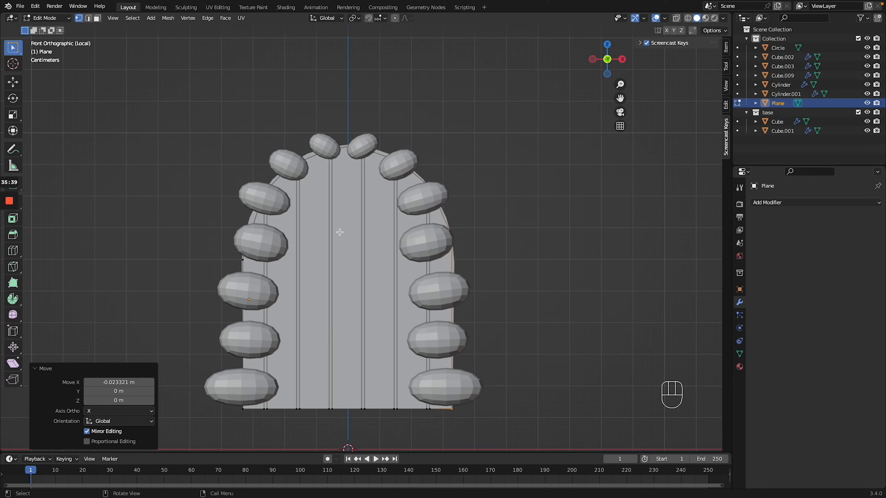
Add horizontal loop cuts at varying heights across the individual door planks
key("ctrl+r")
left_click(340, 231)
key("ctrl+r")
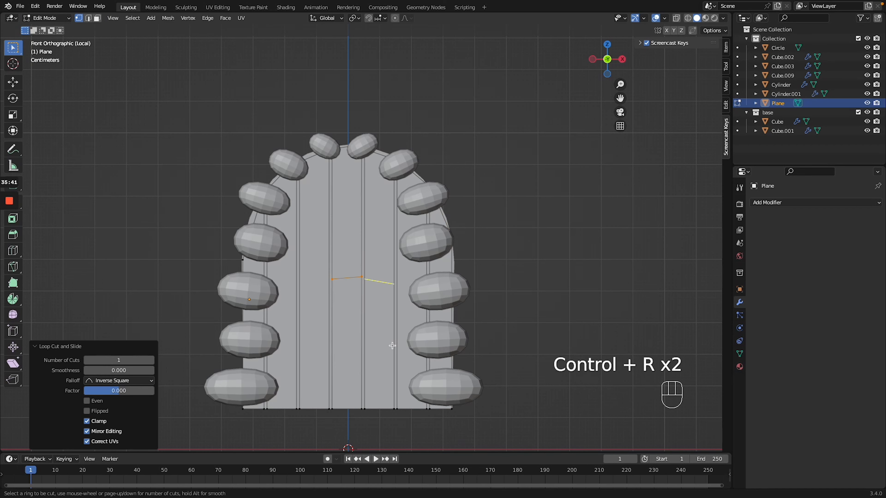
key("ctrl+r")
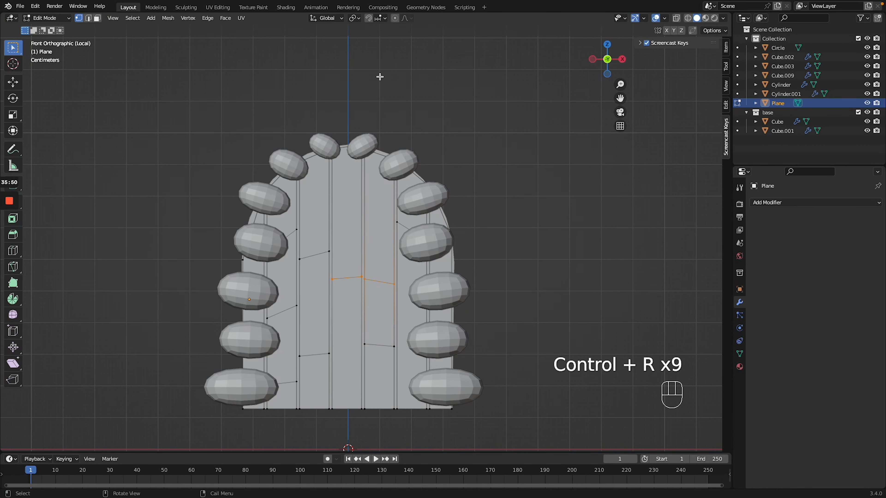
Enable proportional editing and set its falloff to Inverse Square
left_click(406, 20)
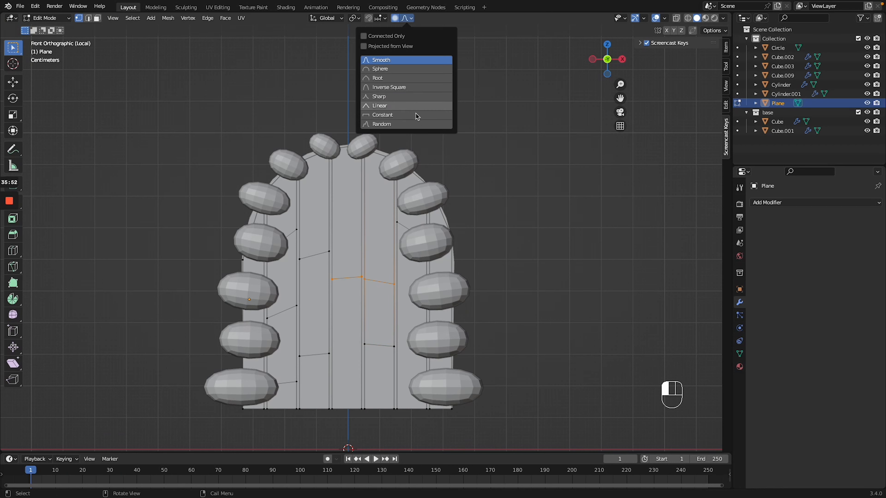
left_click(406, 87)
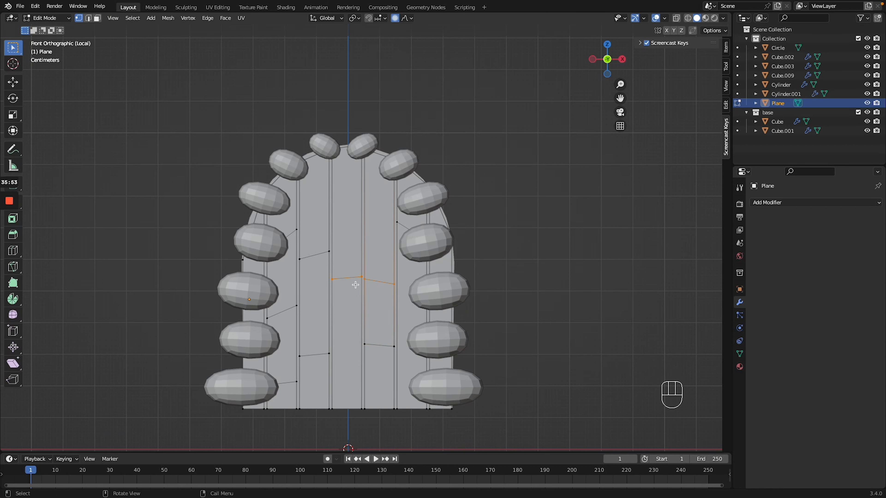
key("g")
left_click(414, 312)
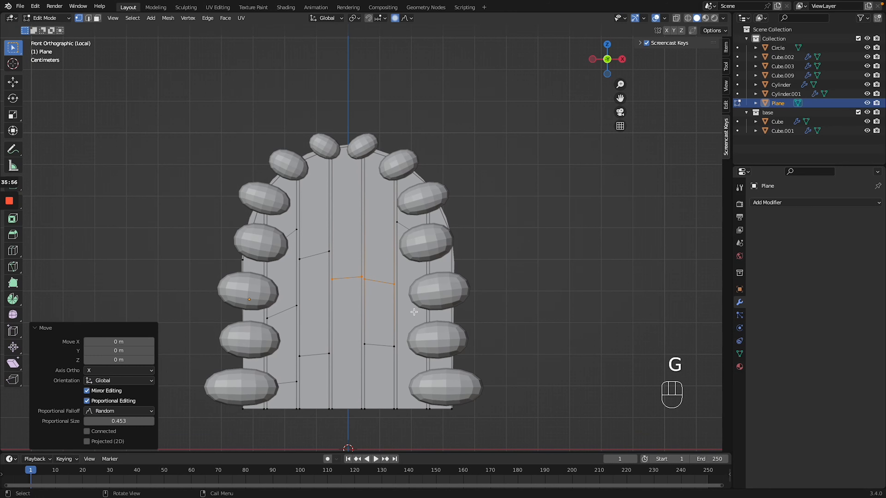
key("ctrl+z")
Add further horizontal loop cuts on the central plank, the second plank from the +X side and both outermost planks
key("ctrl+r")
left_click(408, 323)
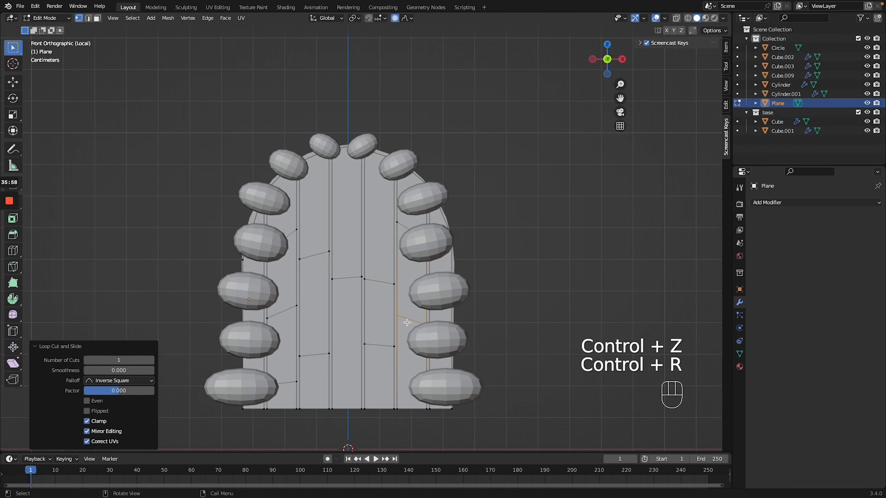
key("ctrl+r")
left_click(341, 190)
left_click(341, 190)
key("ctrl+r")
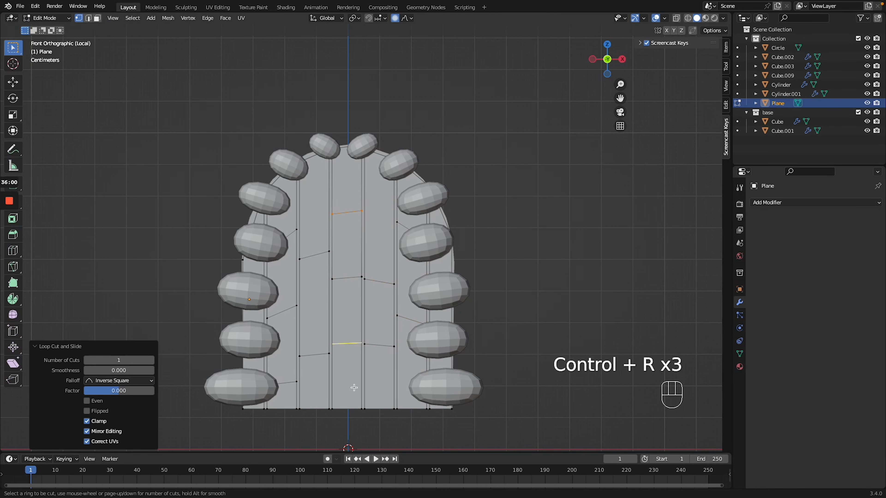
left_click(350, 397)
key("ctrl+r")
left_click(254, 322)
key("ctrl+r")
left_click(444, 304)
left_click(446, 256)
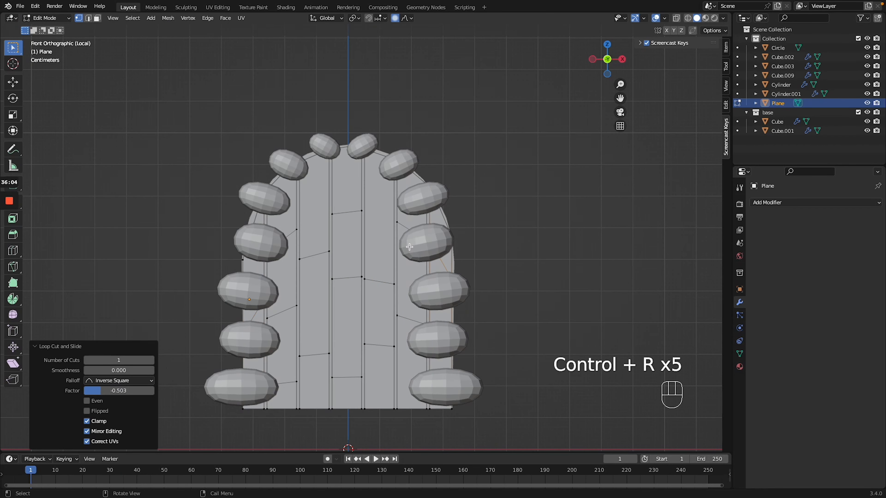
Add a horizontal loop cut near the top of each of the two planks flanking the central plank
key("ctrl+r")
left_click(324, 192)
left_click(328, 163)
key("ctrl+r")
left_click(373, 179)
left_click(376, 163)
Shift the upper loop-cut vertices of the central planks slightly downward with Random proportional falloff
left_click_drag(327, 208, 401, 233)
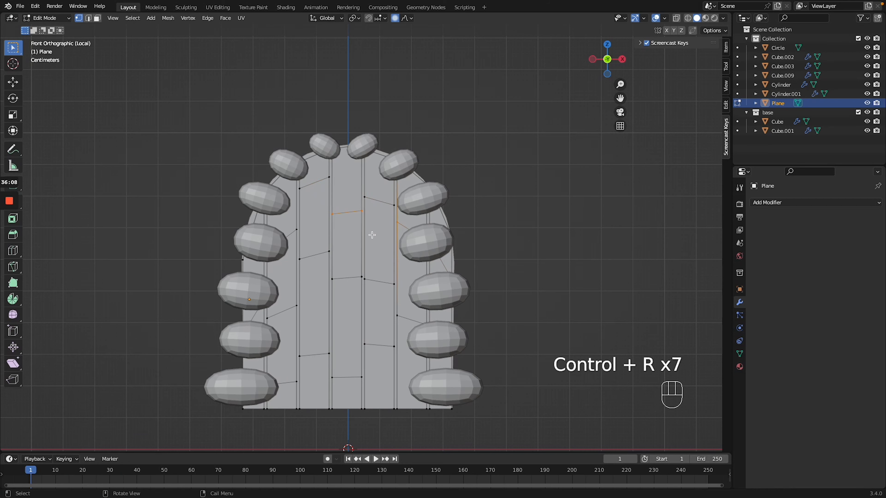
key("g")
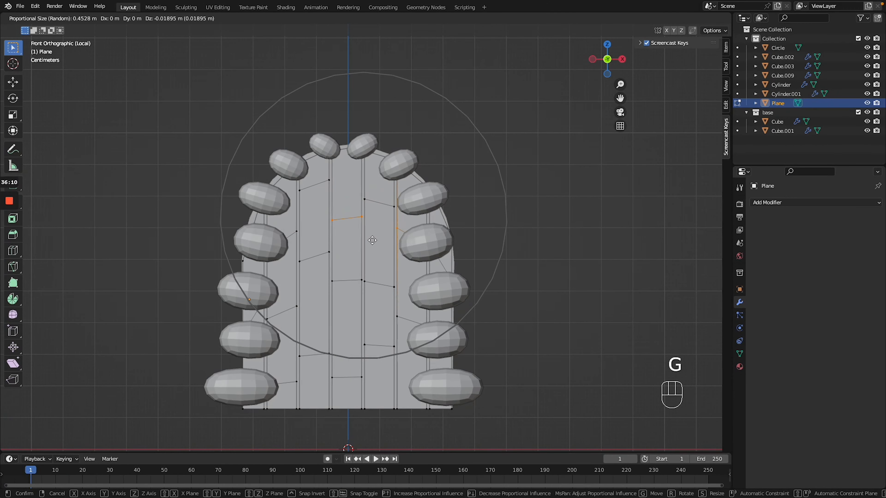
left_click(378, 241)
Select all the door planks and extrude them about 0.05 m along Y to give them thickness
middle_click_drag(377, 241, 403, 311)
key("a")
key("e")
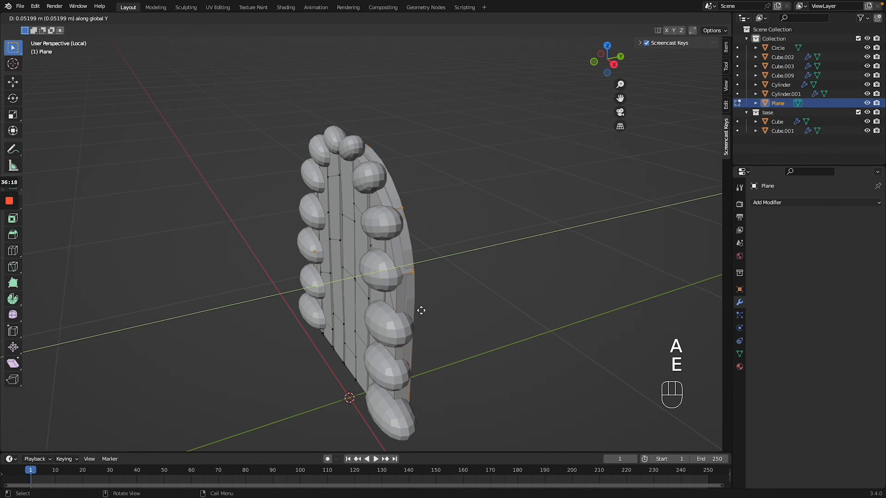
left_click(415, 311)
middle_click_drag(415, 311, 413, 311)
Nudge the mid-height cut vertices of the second plank from the -X side with Random falloff, and return to Object Mode
left_click(266, 320)
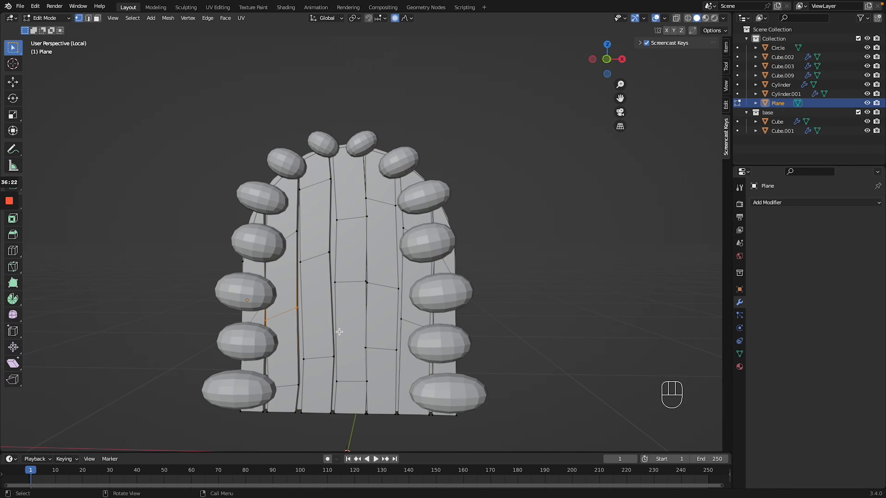
key("g")
left_click(372, 318)
key("Tab")
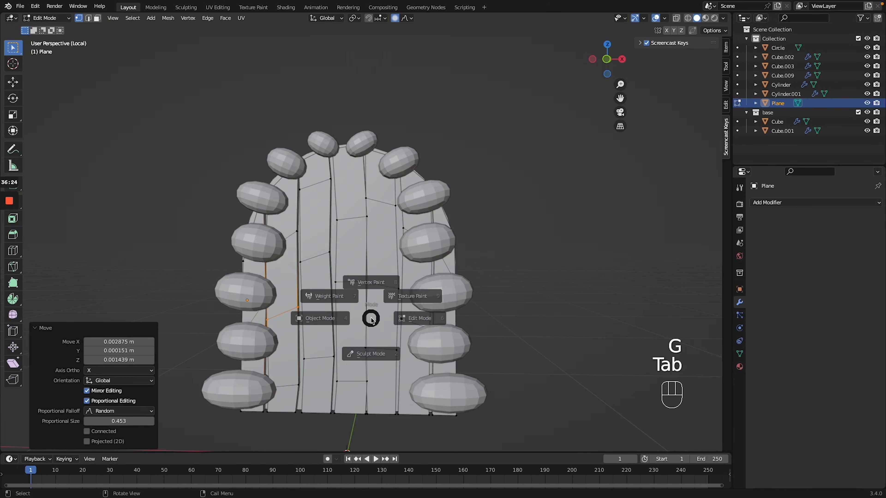
middle_click_drag(316, 320, 439, 320)
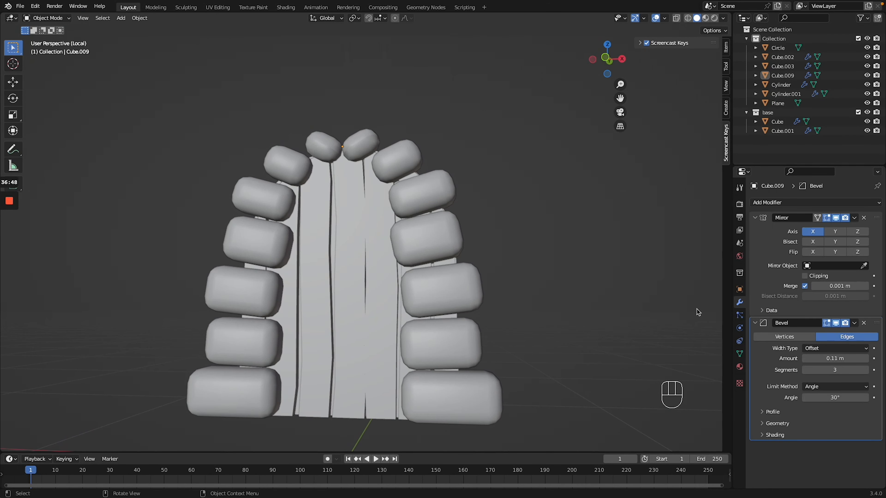
Remove the stone surround's Bevel modifier and bevel its mesh edges directly, about 0.034 m wide with 3 segments
left_click(864, 323)
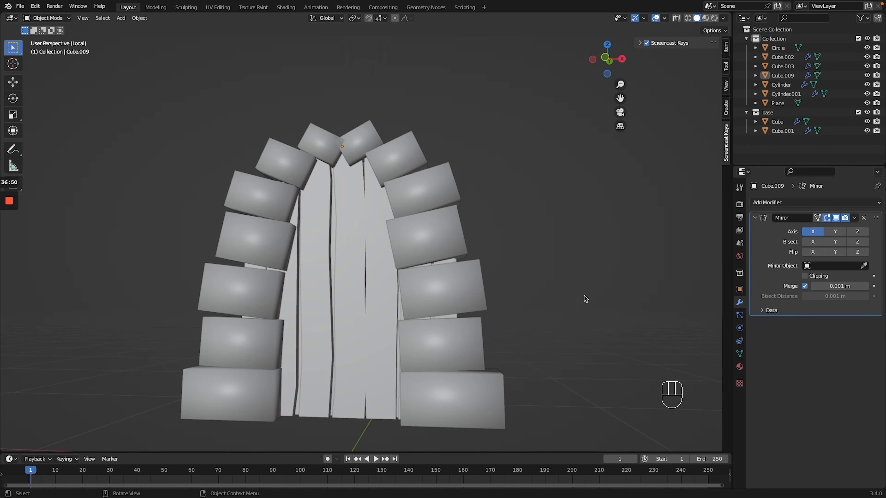
key("Tab")
key("Tab")
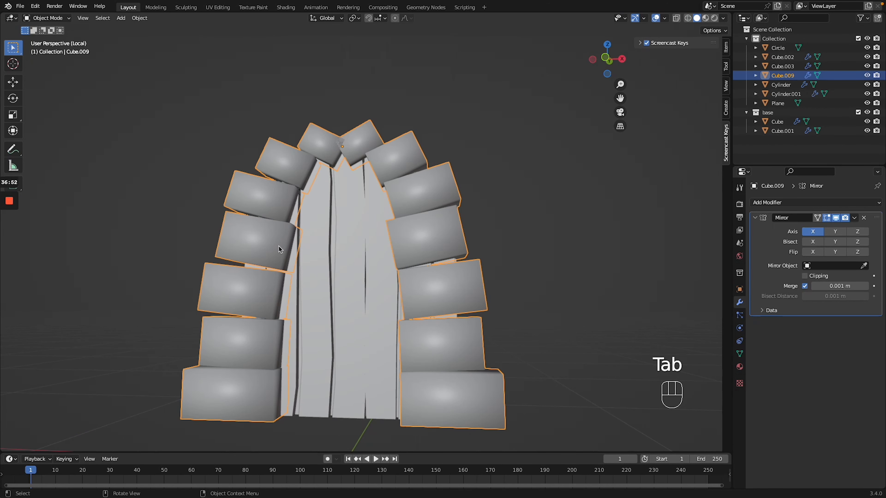
scroll(335, 251, "up", 5)
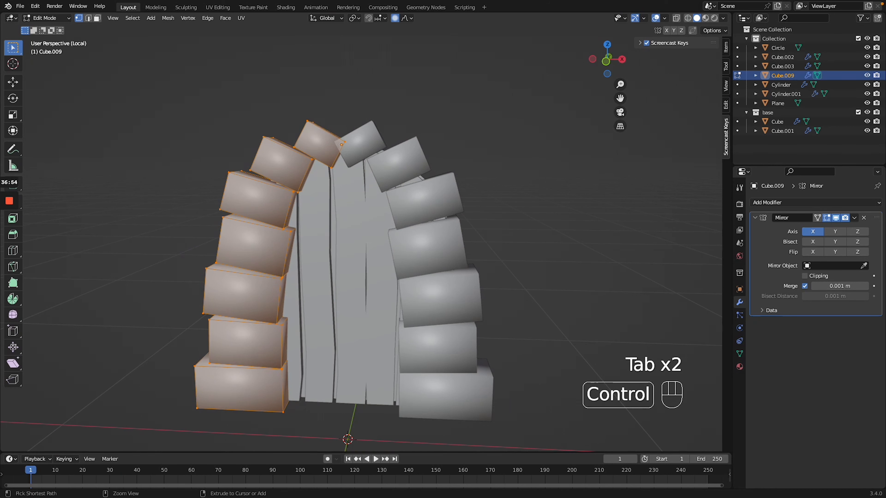
key("ctrl+b")
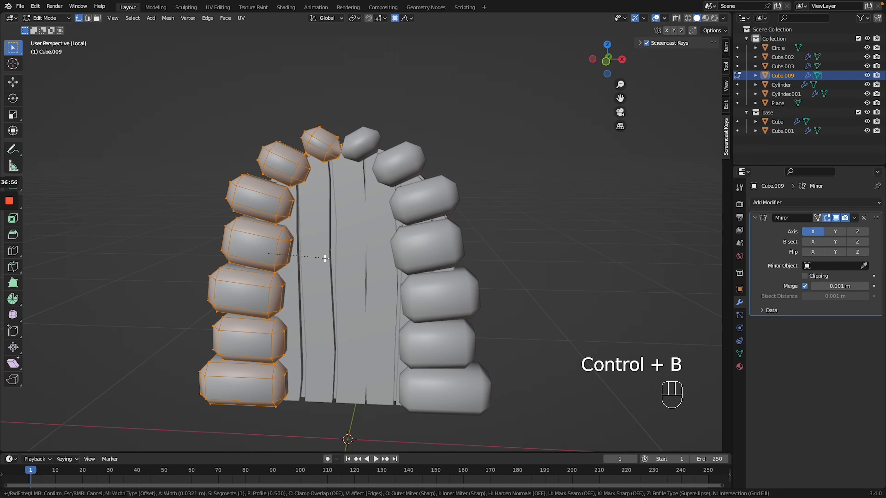
scroll(325, 259, "up", 2)
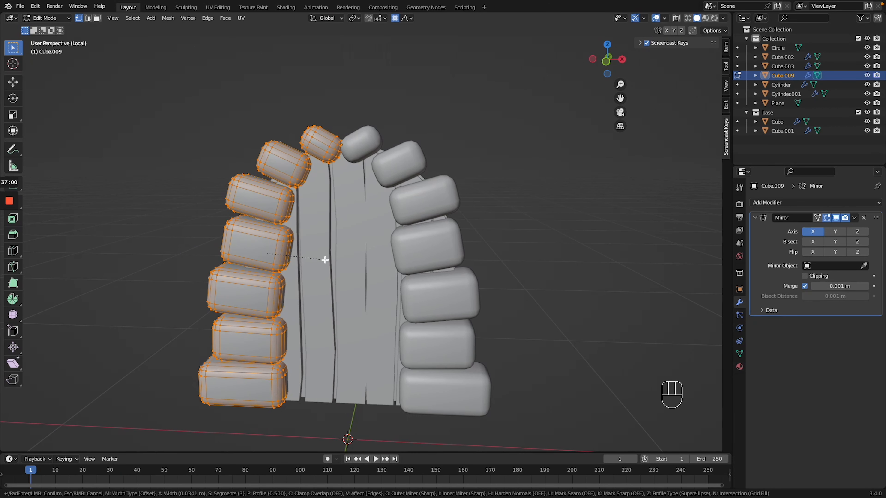
left_click(325, 260)
key("Tab")
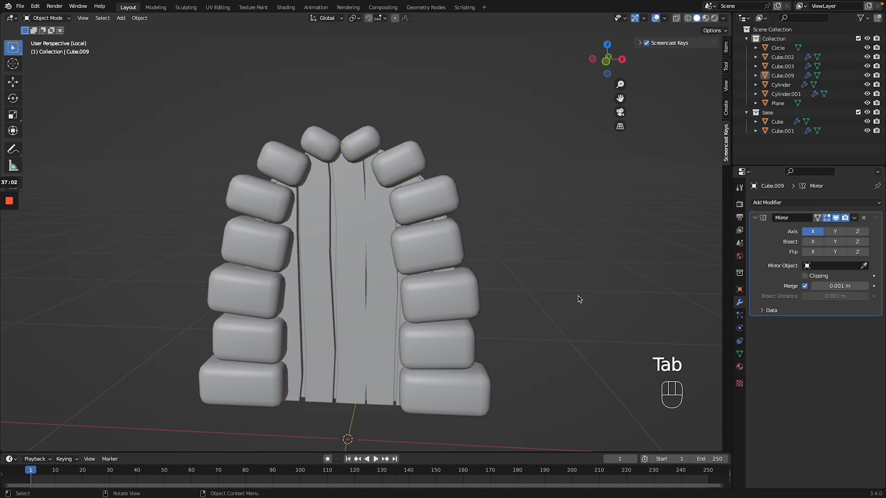
Delete the old duplicate stone surround, Cube.003
scroll(578, 299, "left", 5)
scroll(578, 299, "right", 10)
scroll(578, 299, "down", 4, "ctrl")
scroll(579, 300, "down", 1)
left_click_drag(49, 245, 138, 324)
key("Delete")
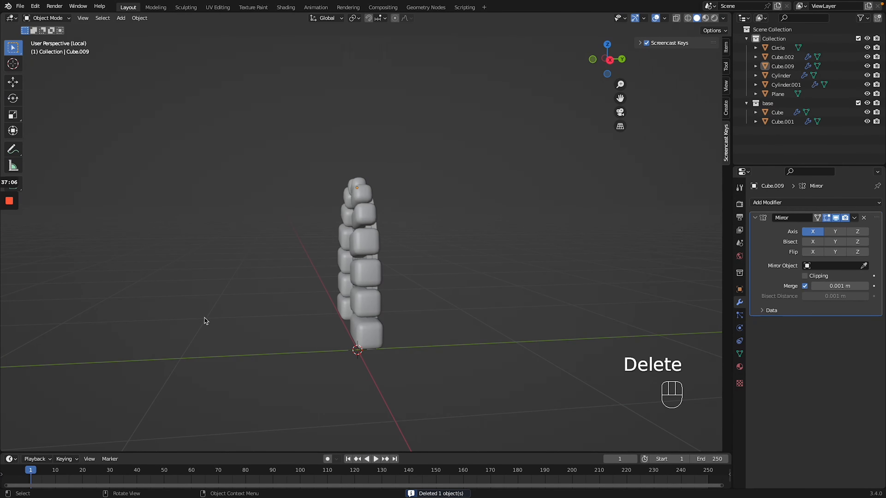
Duplicate the beveled stone surround and move the copy -1.935 m along Y
left_click(357, 275)
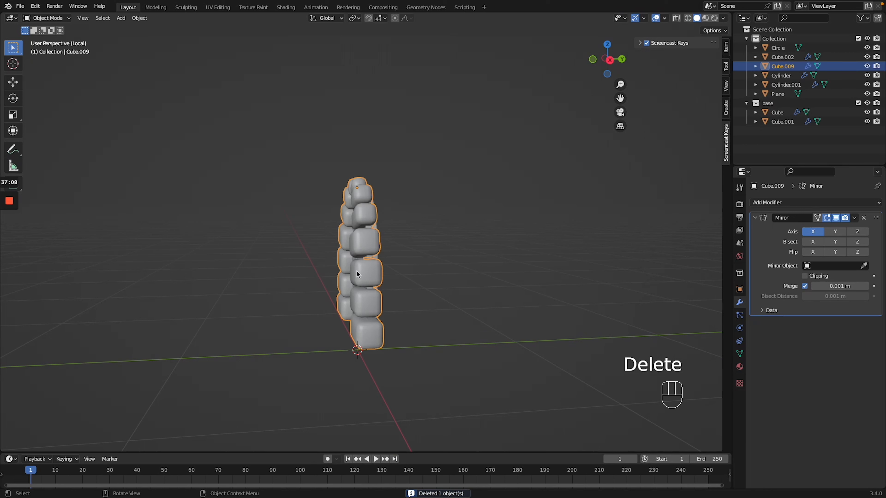
key("shift+d")
key("g")
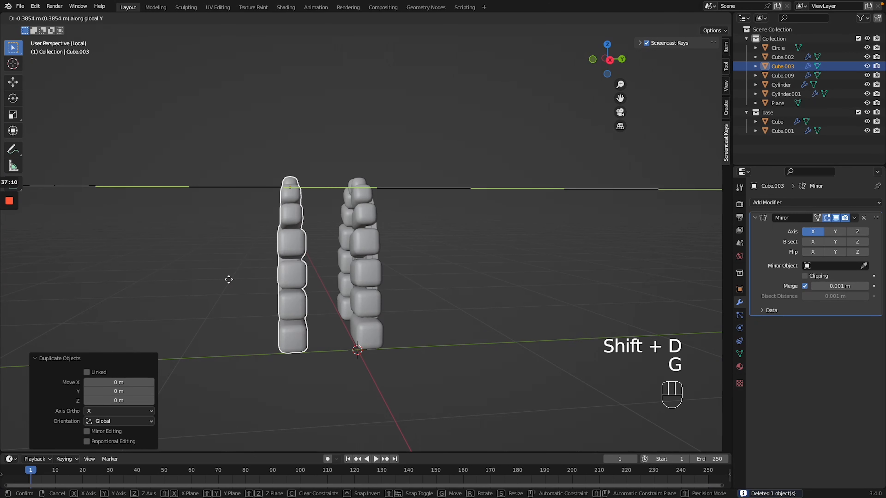
left_click(21, 279)
Add a plane and rotate it 90° about X so it stands upright in front of the door
middle_click_drag(425, 286, 278, 250)
key("shift+a")
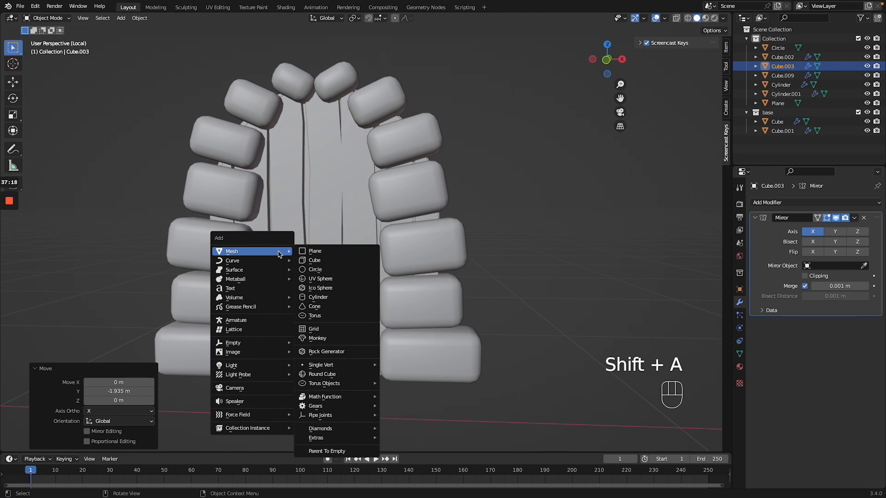
left_click(355, 261)
type("grx")
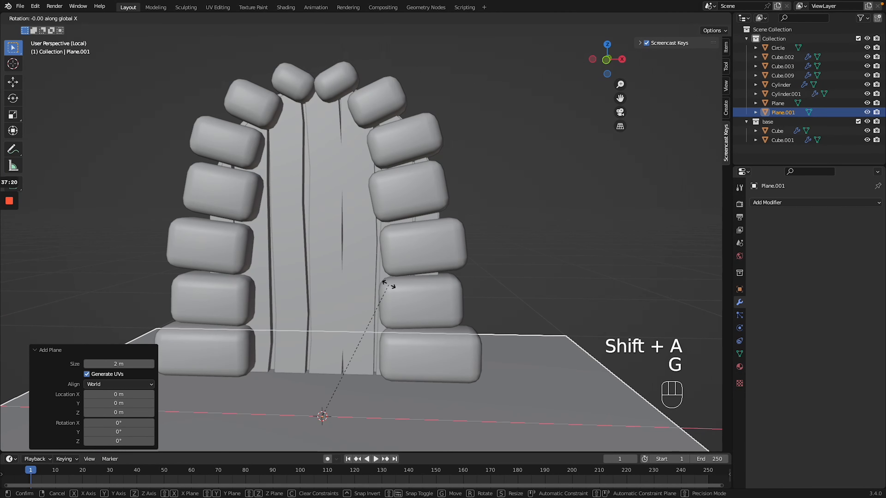
type("90")
key("Return")
Scale the new plane to 0.049 and raise it about 0.59 m along Z to the middle of the door
key("s")
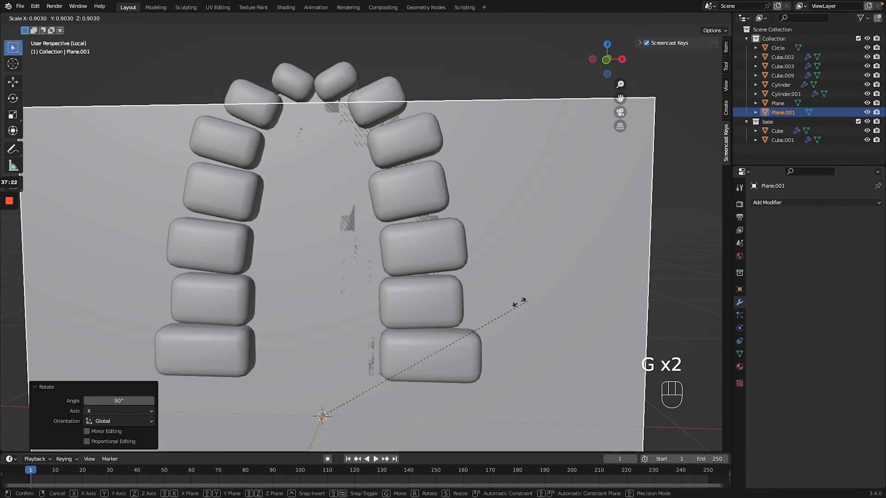
left_click(328, 406)
key("g")
key("z")
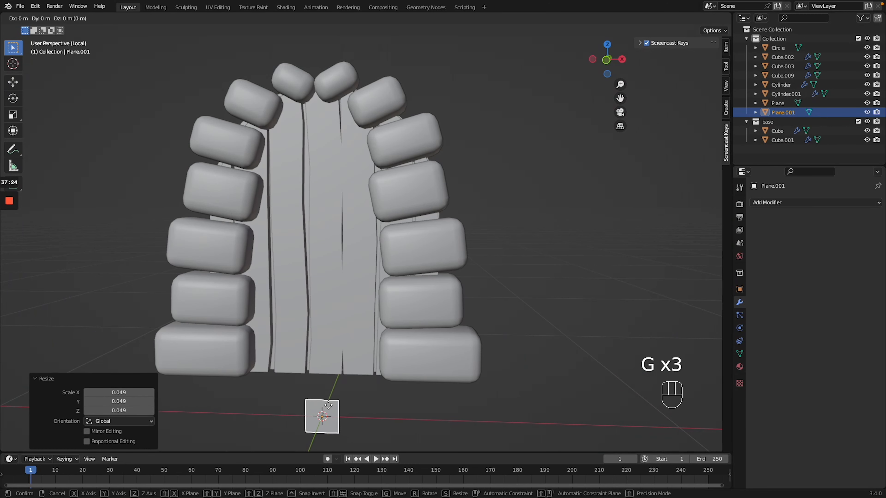
left_click(336, 204)
Stretch the plane by about 6.8 along X into a crossbar, lower it about 0.069 m and shift it slightly toward -X
key("KP_1")
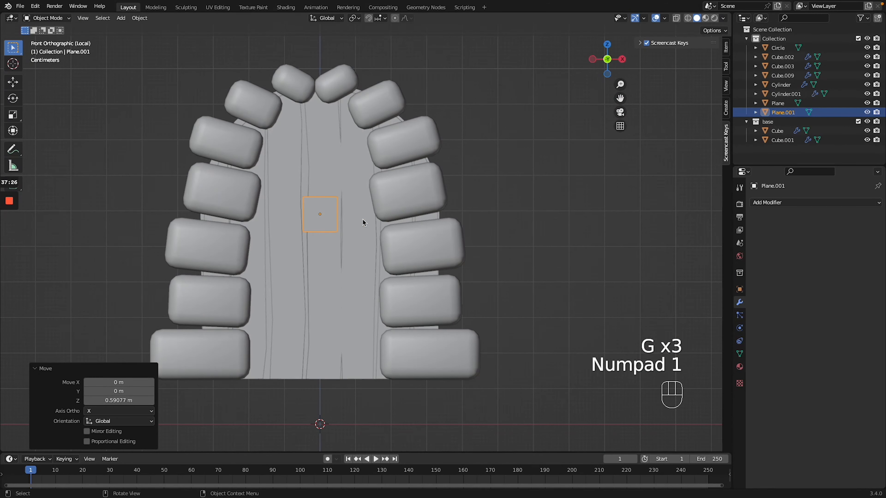
key("g")
key("s")
key("x")
left_click(614, 222)
key("g")
key("z")
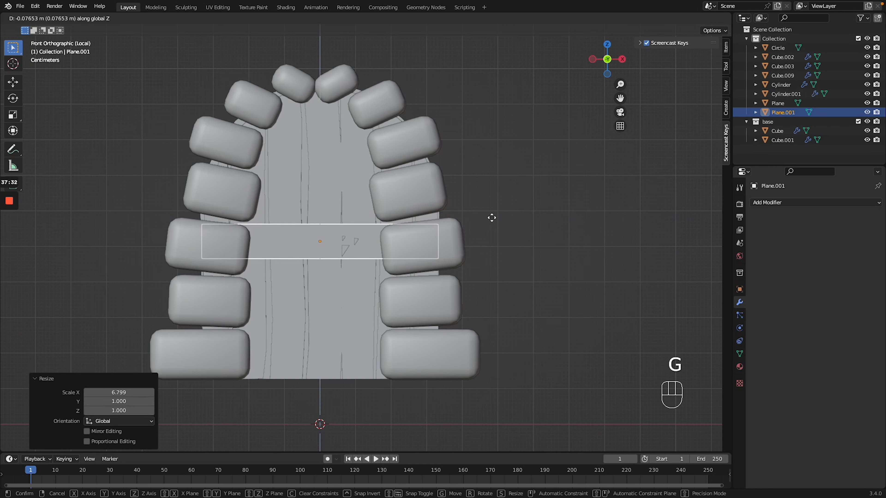
left_click(492, 216)
key("g")
key("x")
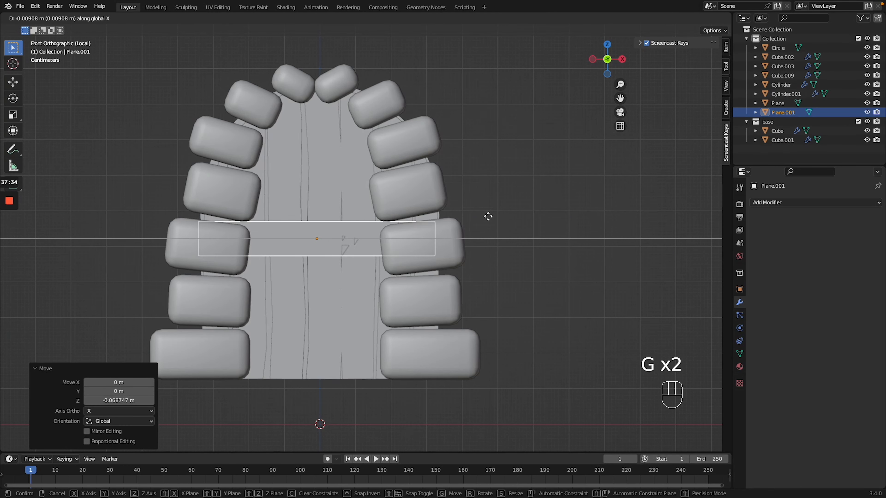
left_click(488, 217)
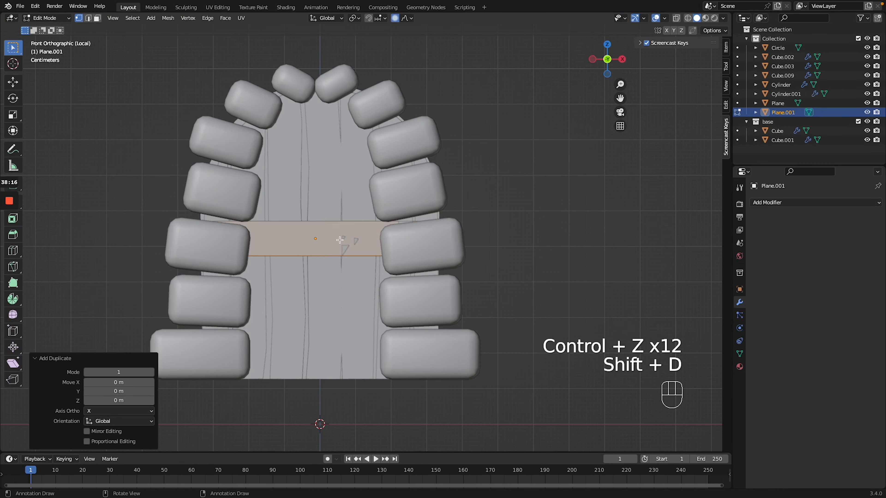
key("g")
left_click(345, 241, "ctrl")
key("ctrl+z")
key("ctrl+z")
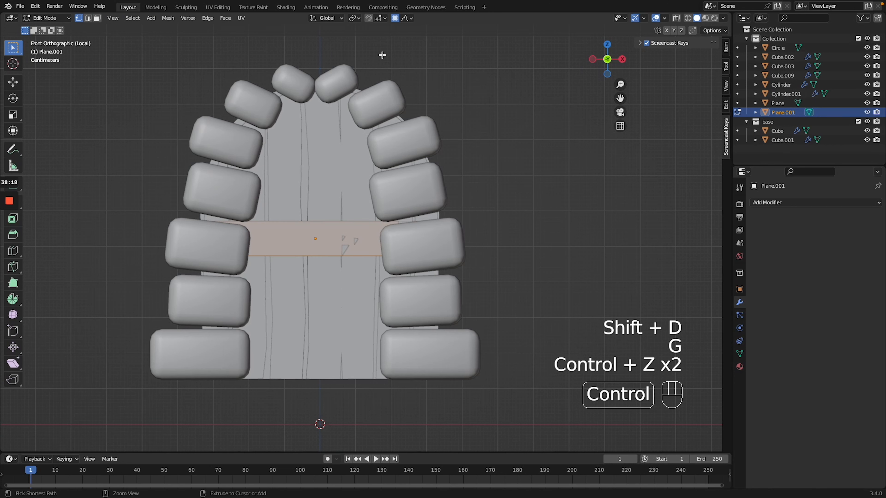
key("ctrl+z")
Duplicate the crossbar's face in Edit Mode and move the copy down along Z to just below the original
key("Tab")
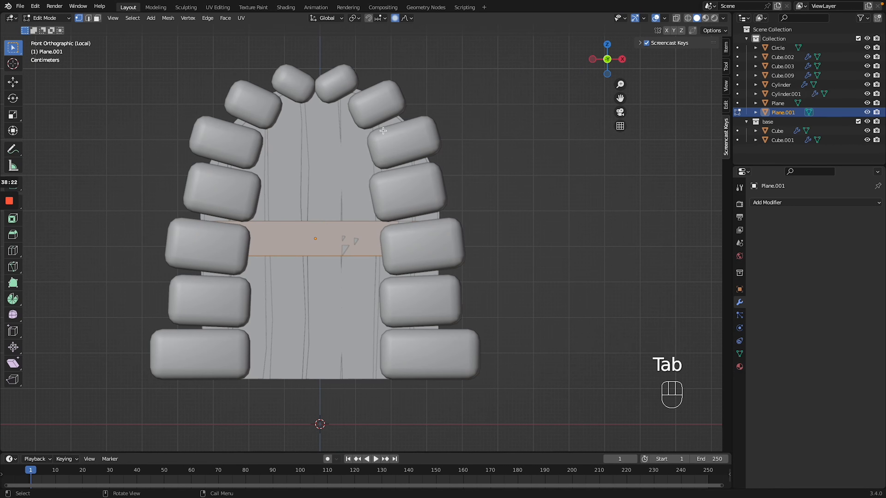
key("shift+d")
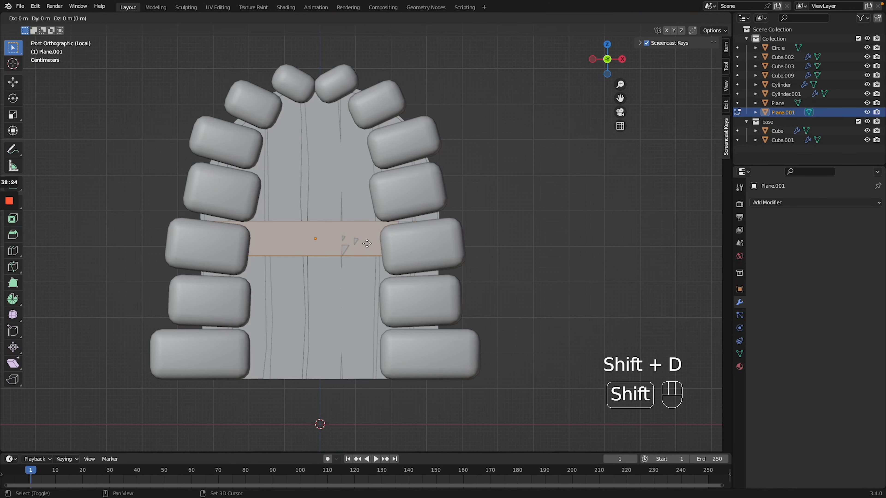
right_click(370, 241)
key("g")
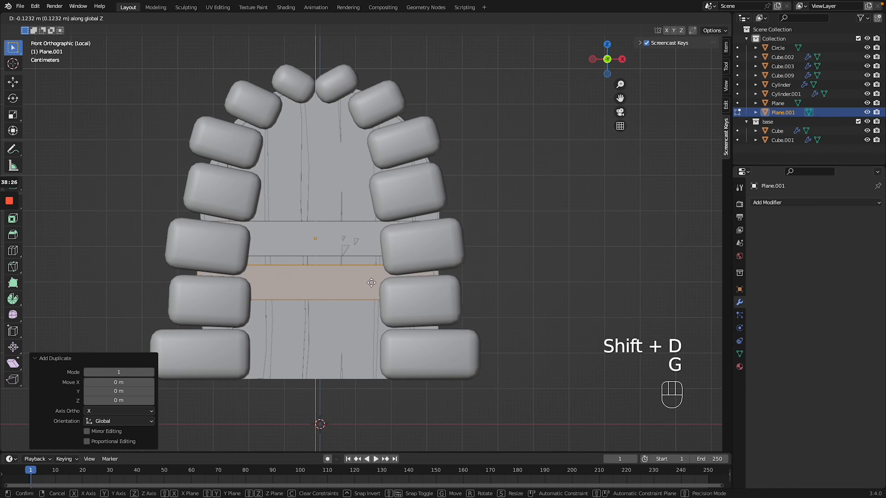
left_click(368, 287)
Add vertical loop cuts at staggered positions across both crossbars
key("ctrl+r")
left_click(375, 281)
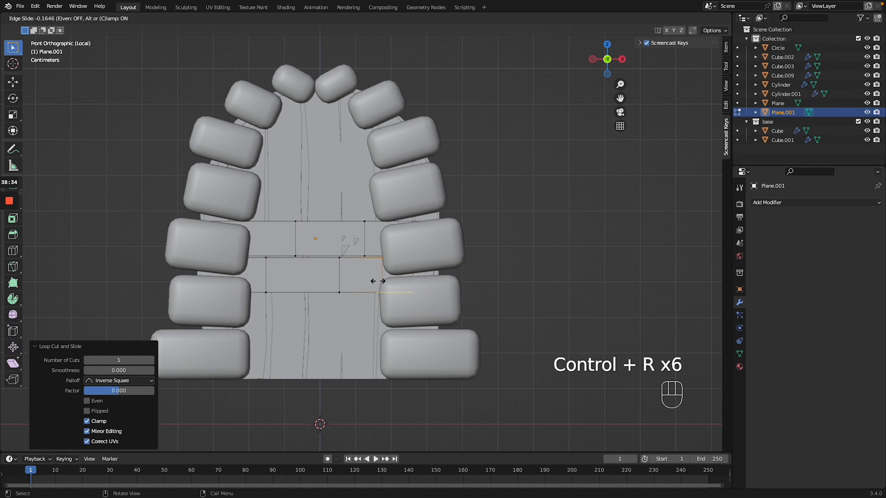
left_click(388, 281)
key("ctrl+r")
left_click(271, 233)
left_click(271, 234)
key("ctrl+r")
left_click(297, 271)
left_click(307, 269)
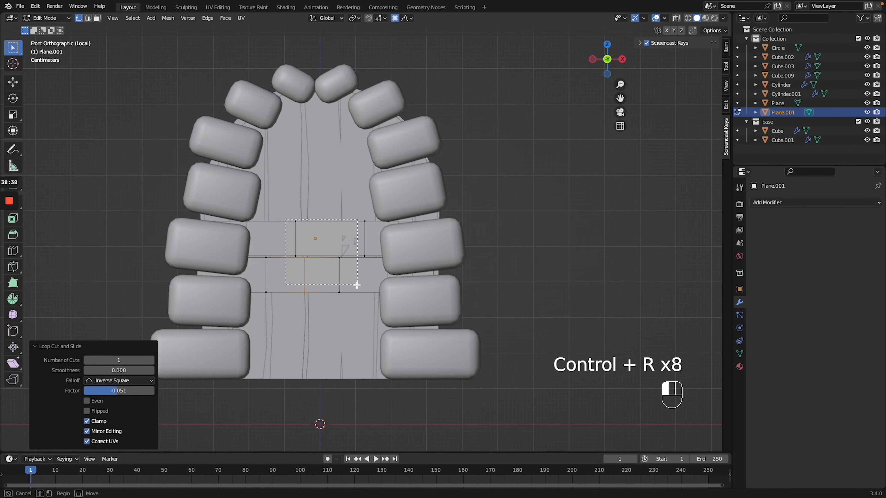
Move the crossbars' loop-cut vertices with Random proportional falloff, reducing the proportional size to 0.097, to make their edges irregular
left_click_drag(357, 285, 356, 285)
key("g")
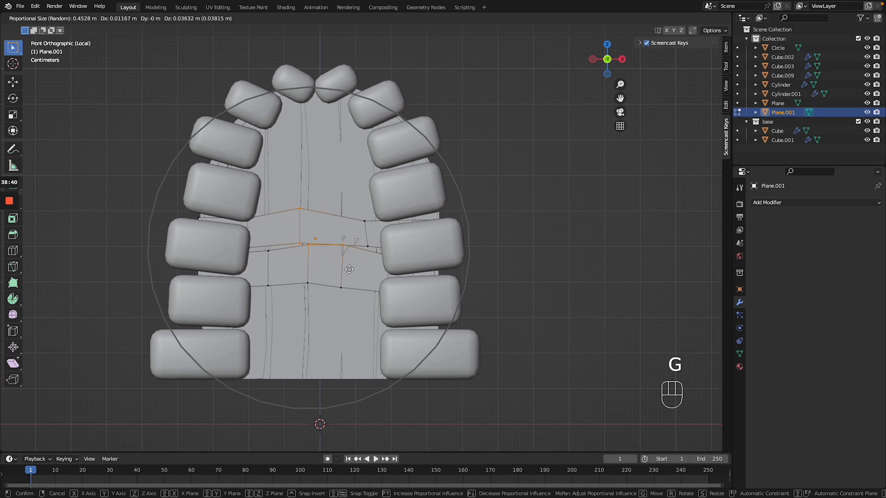
left_click(376, 270)
left_click(377, 270)
key("KP_1")
key("g")
left_click(376, 301)
left_click(369, 315)
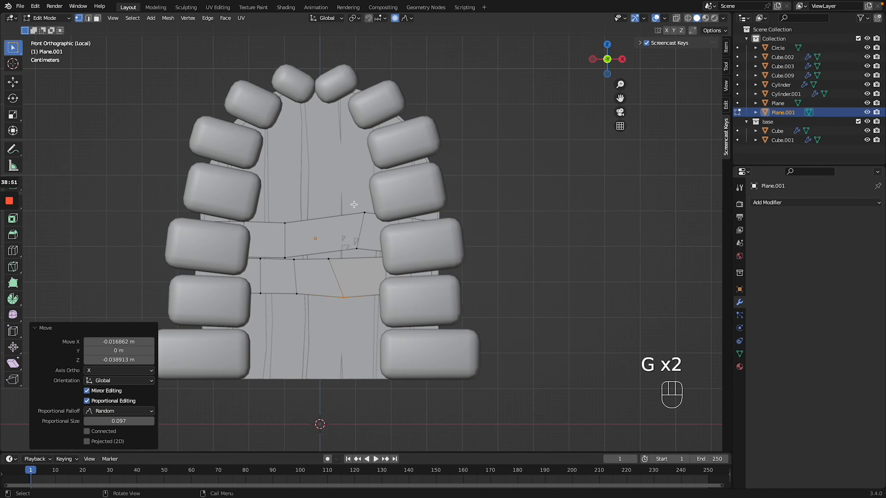
Move the raised top-edge vertex of the upper crossbar downward to even out its slanted outline
left_click(366, 215)
key("g")
left_click(355, 242)
Extrude the entire crossbar mesh along Y to give both crossbars thickness
middle_click_drag(345, 250, 422, 252)
key("a")
key("e")
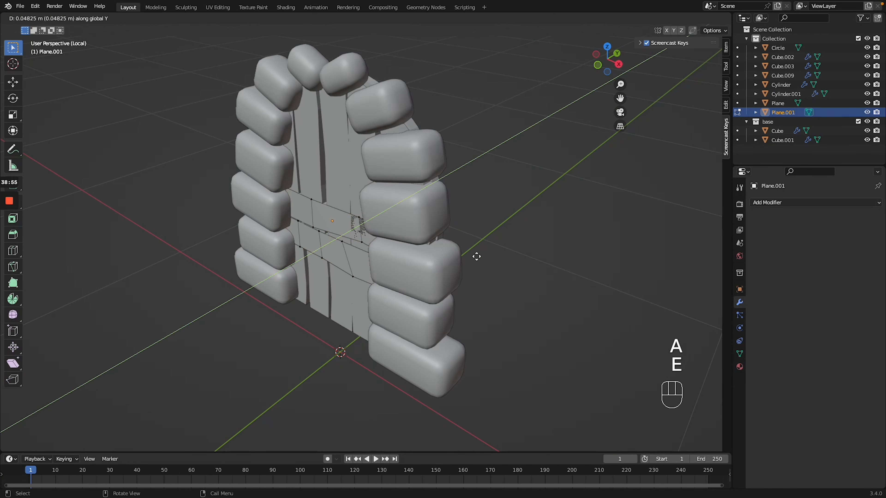
left_click(469, 256)
Move both crossbars about 0.026 m along -Y and return to Object Mode
key("a")
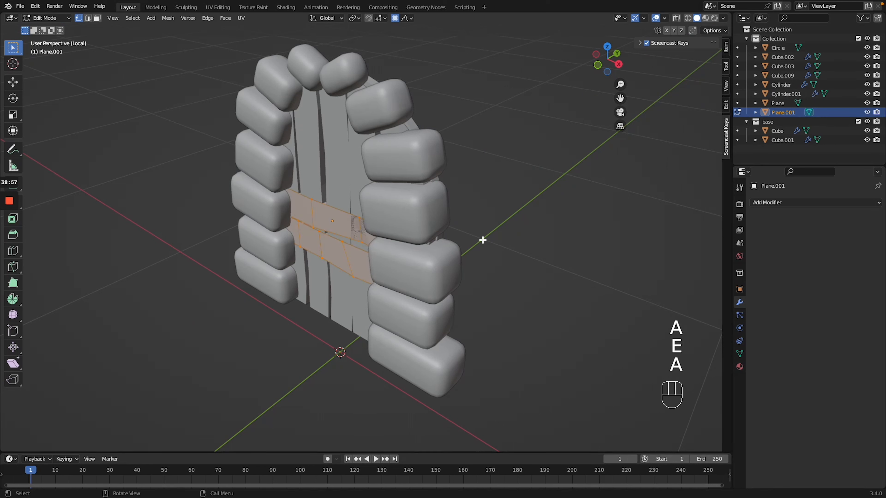
key("g")
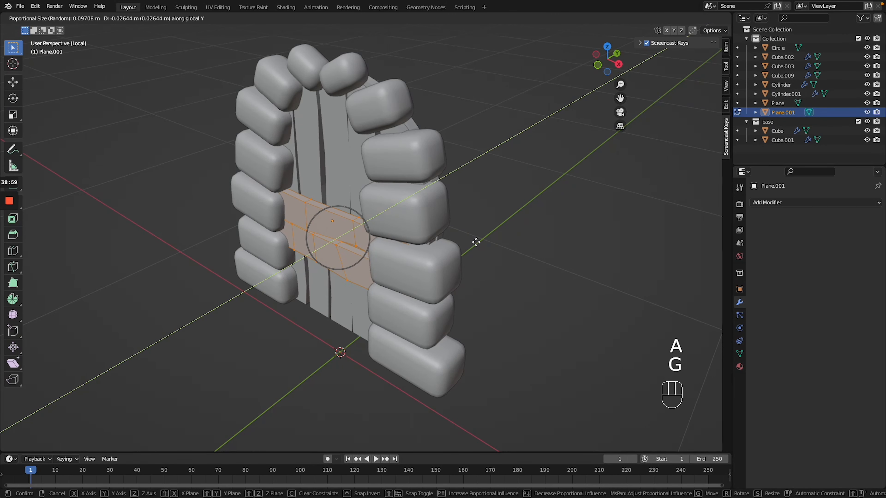
left_click(477, 242)
middle_click_drag(477, 242, 480, 242)
key("Tab")
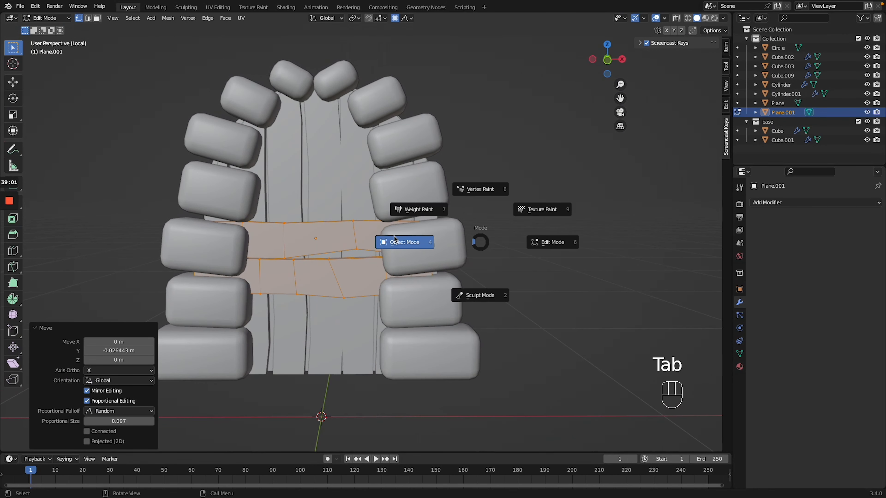
left_click(396, 239)
Exit local view and move the door's stone surround and wooden planks together along -Y, out in front of the castle
left_click(338, 272)
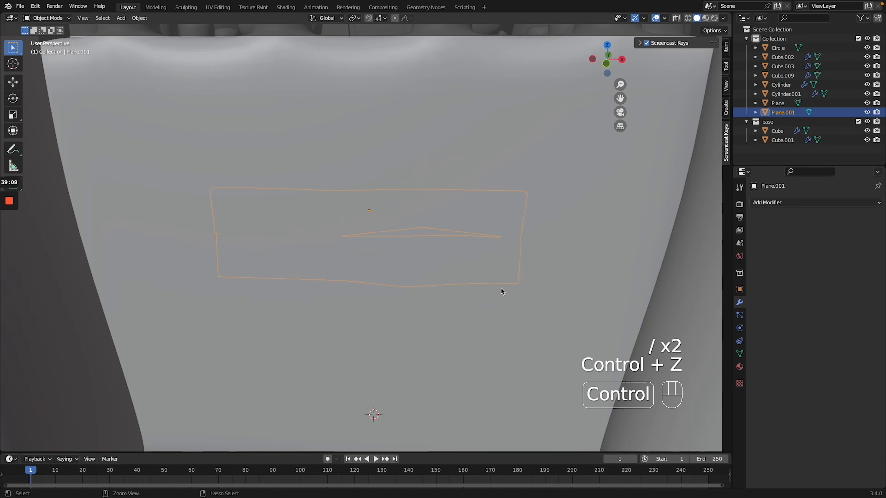
key("ctrl+z")
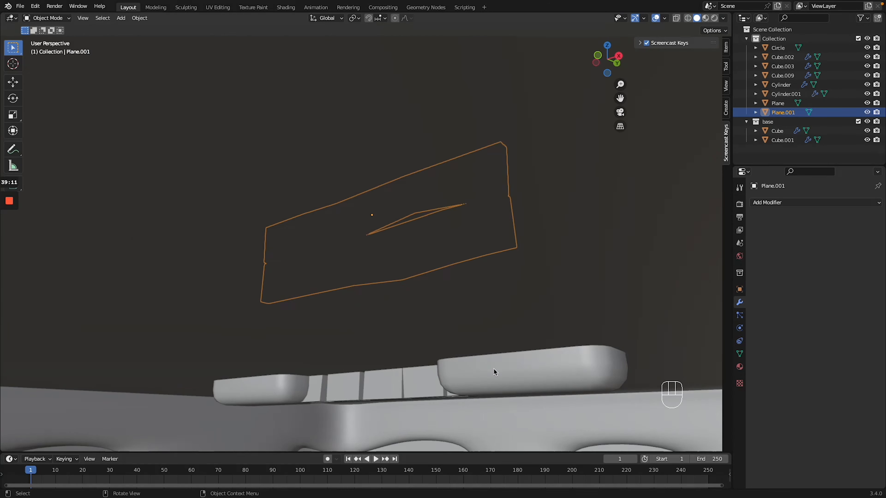
left_click(494, 369)
left_click(419, 379, "shift")
scroll(420, 379, "down", 5)
scroll(419, 379, "up", 5)
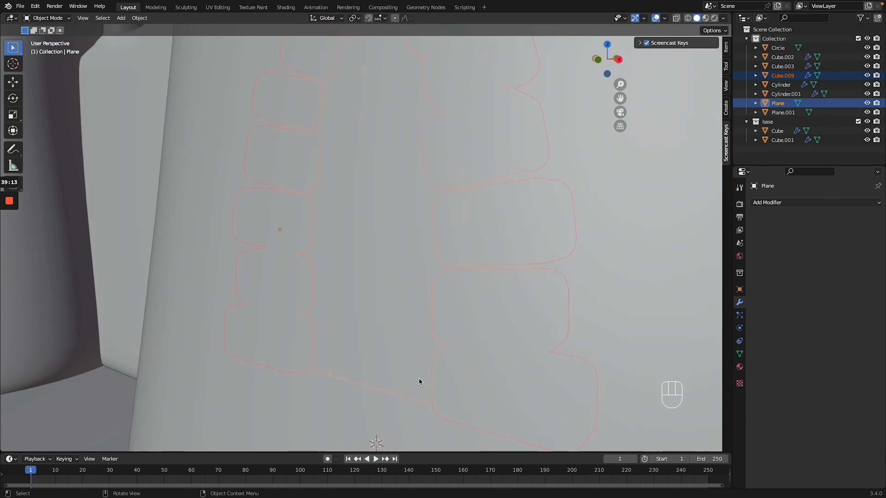
scroll(419, 379, "down", 15, "ctrl")
scroll(419, 379, "up", 4, "ctrl")
key("g")
key("y")
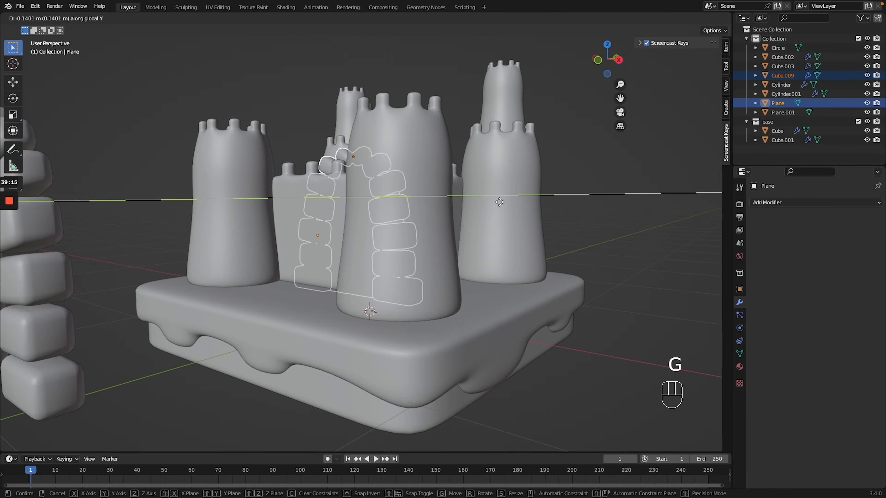
left_click(351, 229)
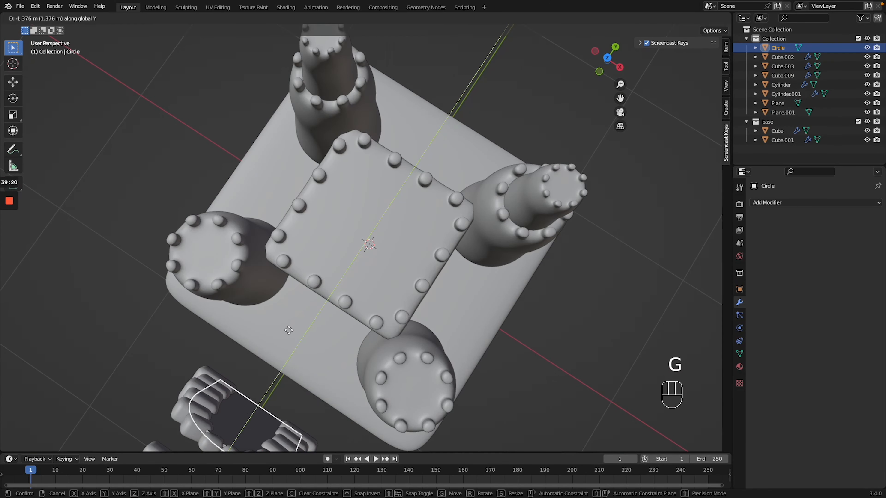
Move the arched Circle object and the crossbars along -Y to the door surround, shifting the crossbars by about 1.38 m
left_click(322, 320)
left_click(395, 241)
left_click(372, 241)
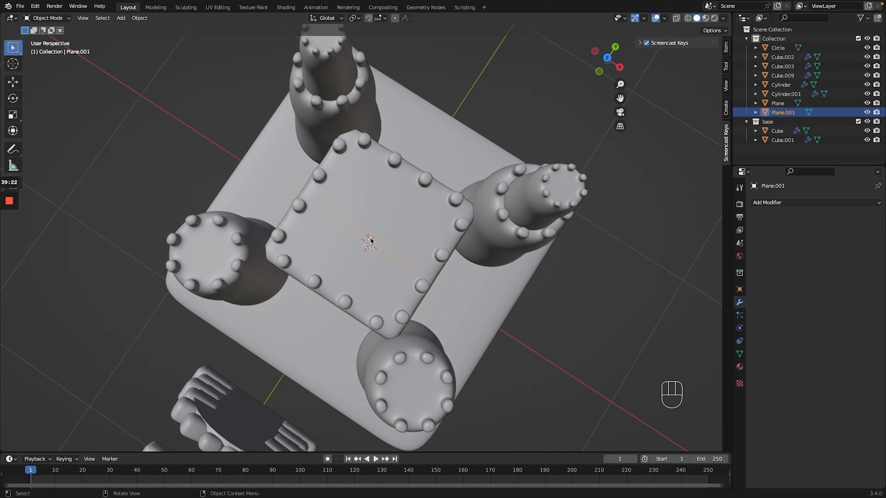
key("g")
left_click(231, 424)
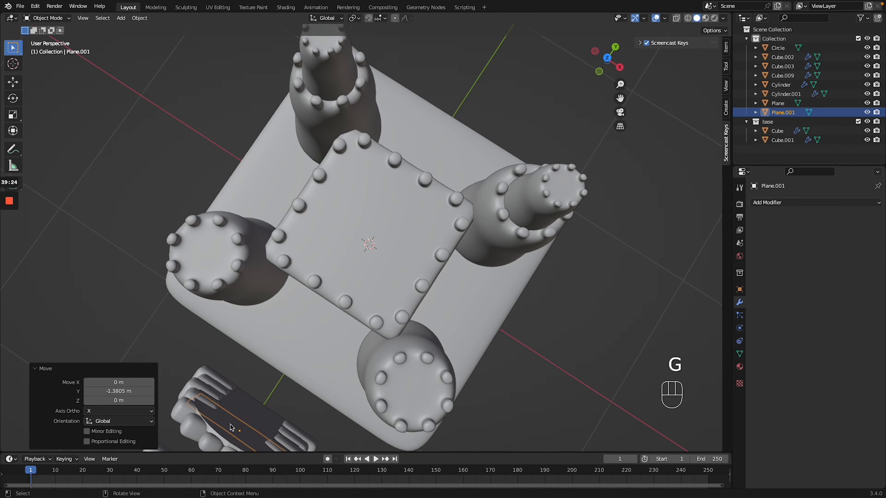
middle_click_drag(230, 423, 290, 280, "ctrl")
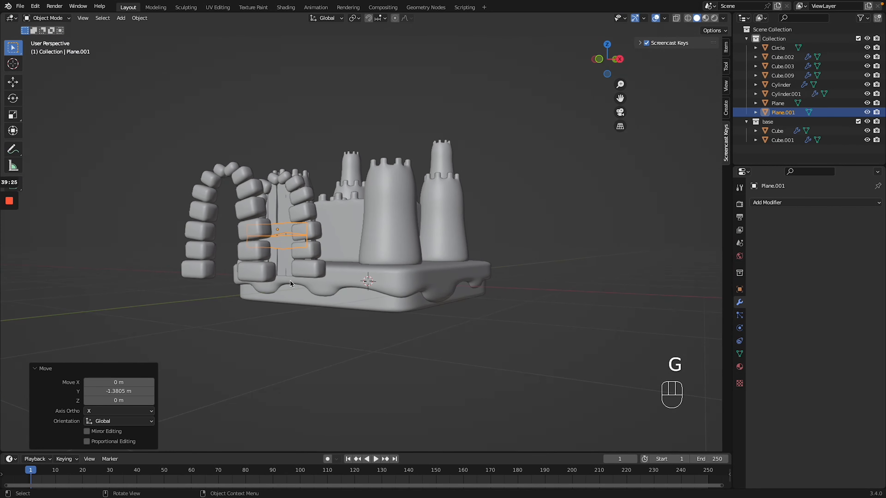
Move the spare stone arch along X until it stands clear of the door and castle
left_click(257, 233)
key("g")
middle_click(258, 234)
left_click(593, 234)
Select all the door parts and move them to a new collection named door
mouse_move(252, 254)
middle_mouse_down("ctrl")
mouse_move(252, 244)
mouse_move(252, 266)
mouse_move(252, 254)
mouse_move(241, 266)
middle_mouse_up("ctrl")
left_click_drag(375, 241, 415, 406)
key("m")
left_click(388, 285)
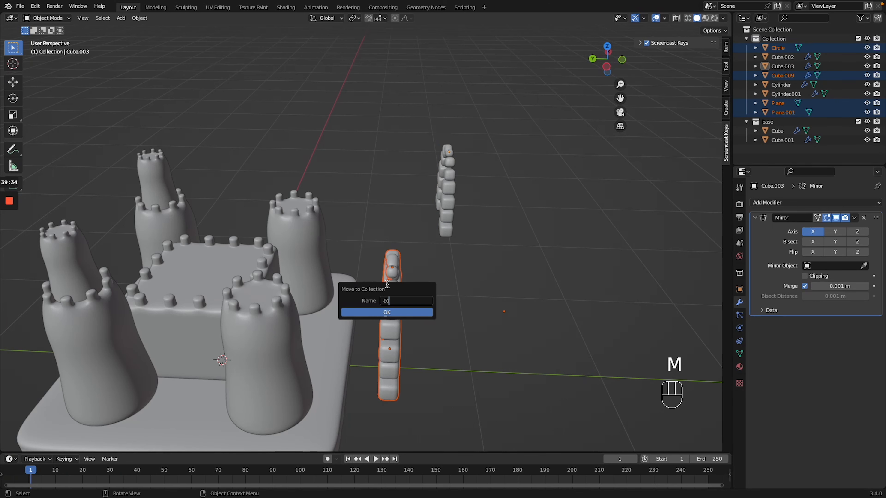
left_click(412, 312)
Scale the whole door assembly down uniformly to about 0.671
middle_click_drag(412, 313, 478, 279)
key("g")
key("s")
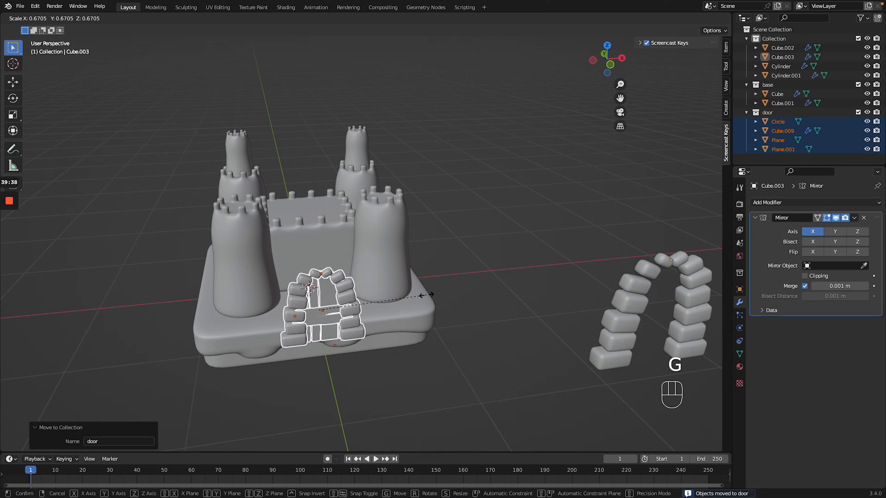
left_click(427, 293)
Lower the door assembly about 0.084 m and shift it about 0.042 m along X in front view
key("KP_1")
key("g")
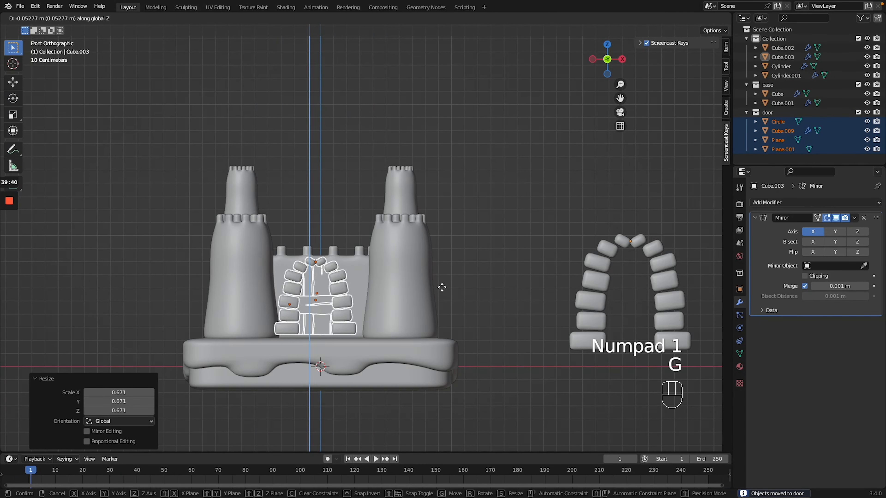
left_click(441, 290)
key("g")
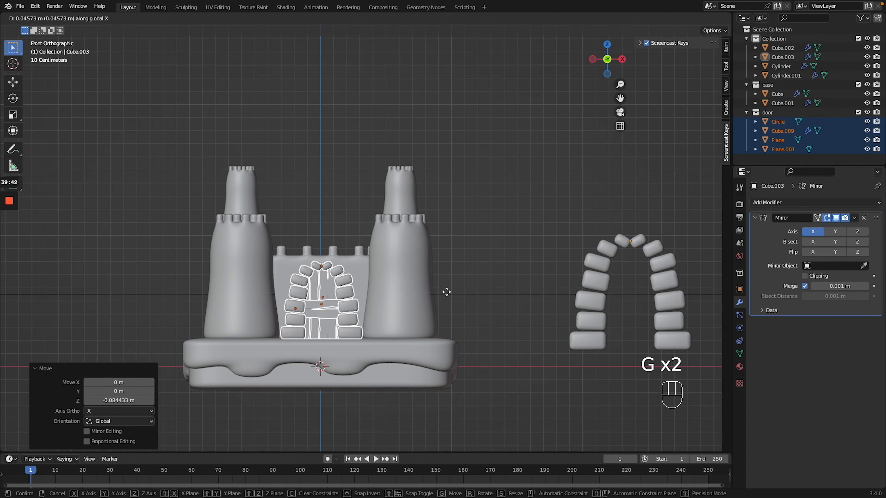
left_click(447, 292)
Move the door assembly back along Y by about 0.668 m and another 0.285 m, against the castle block's front wall
key("KP_3")
key("g")
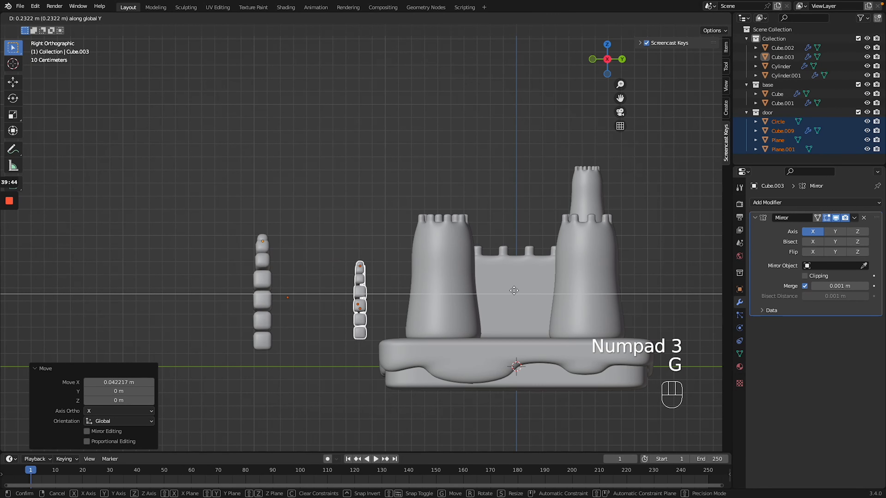
left_click(568, 293)
middle_click_drag(567, 293, 568, 293)
key("KP_7")
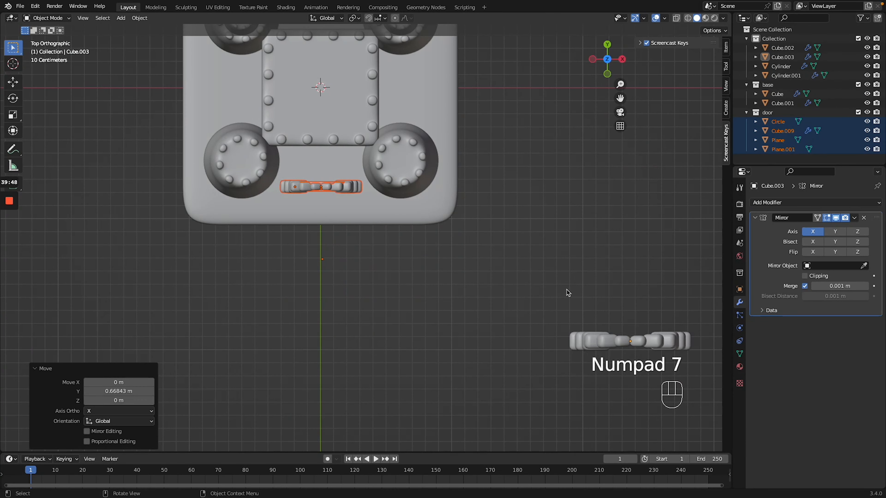
key("g")
left_click(557, 256)
Scale the door assembly to about 0.744 and lower it about 0.069 m toward the slab
middle_click_drag(557, 255, 557, 255)
scroll(557, 255, "up", 3, "ctrl")
scroll(557, 255, "left", 4, "shift")
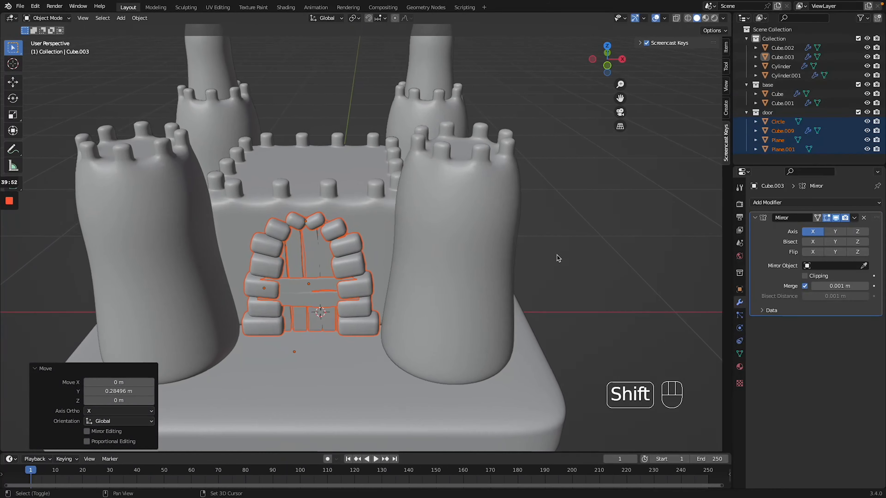
scroll(556, 254, "down", 5)
scroll(557, 254, "down", 5, "shift")
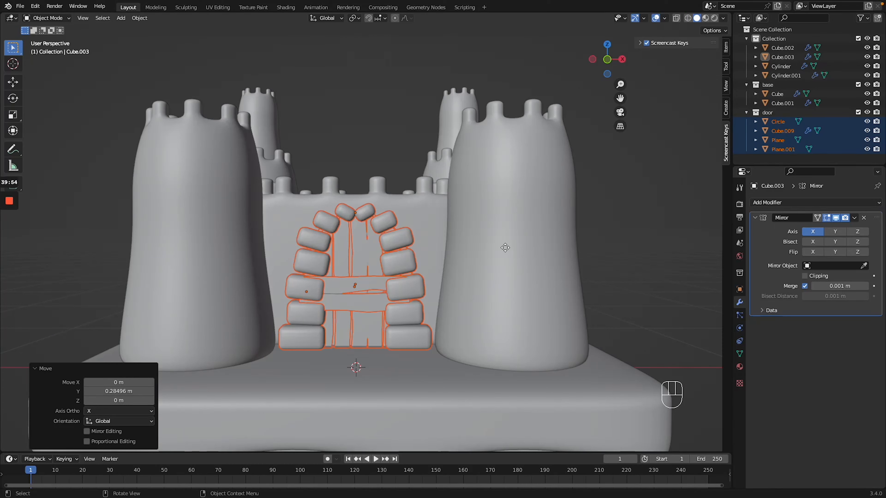
key("s")
left_click(464, 253)
key("g")
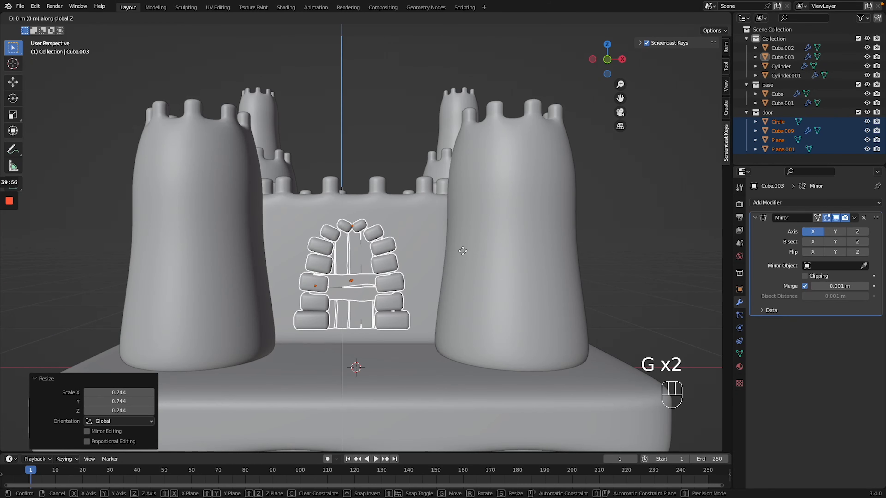
left_click(464, 268)
Lower the door assembly another 0.012 m or so and shift it about 0.015 m along X to center it
key("KP_1")
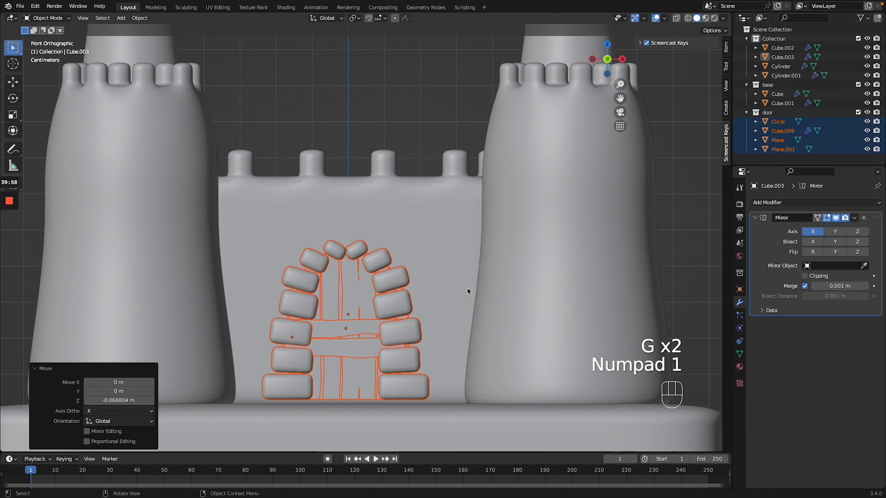
key("g")
key("g")
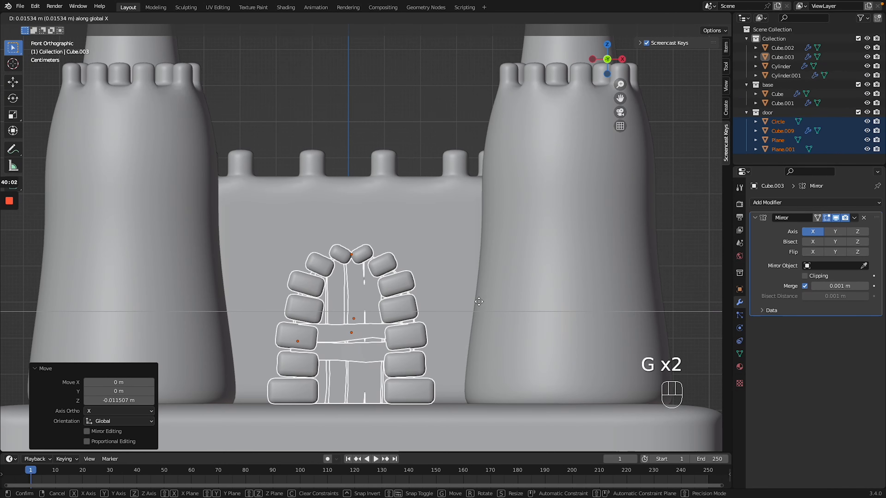
left_click(479, 301)
Move the spare stone arch slightly and isolate it in local view
scroll(479, 300, "down", 7, "ctrl")
left_click(544, 212)
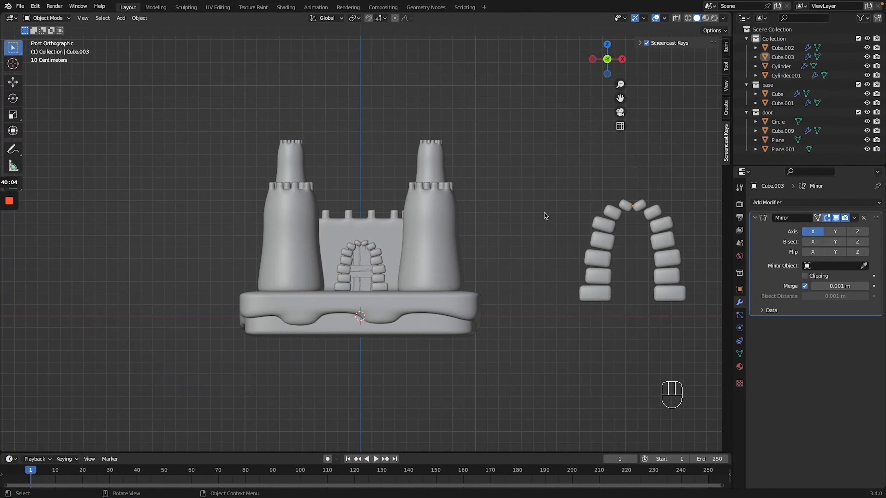
scroll(545, 212, "up", 5)
scroll(546, 216, "down", 4)
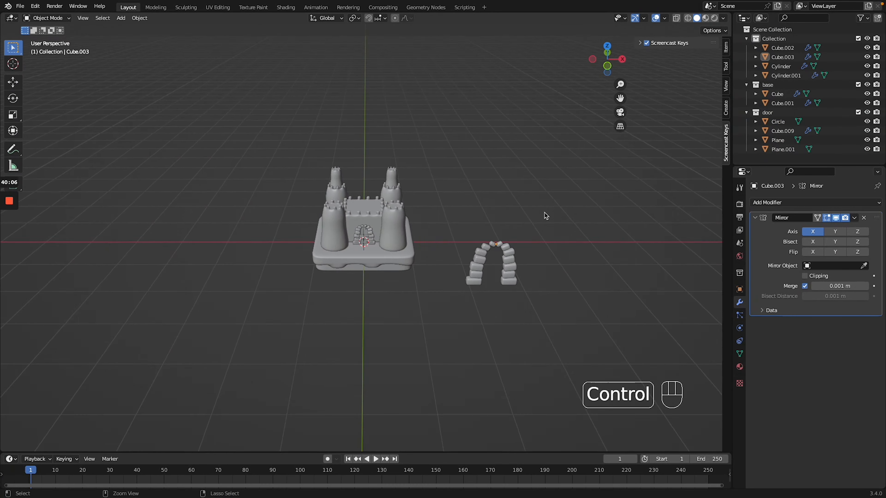
scroll(546, 216, "up", 6)
scroll(546, 216, "down", 5)
left_click(553, 259)
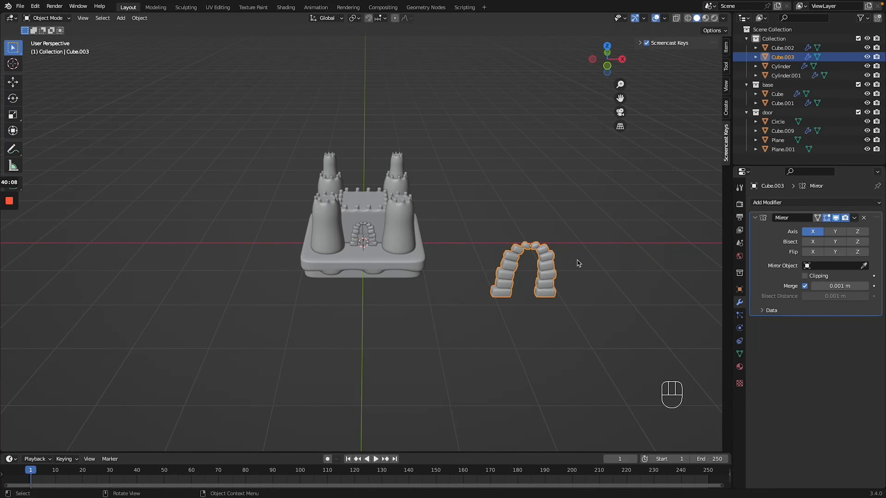
key("g")
left_click(593, 259)
key("KP_Divide")
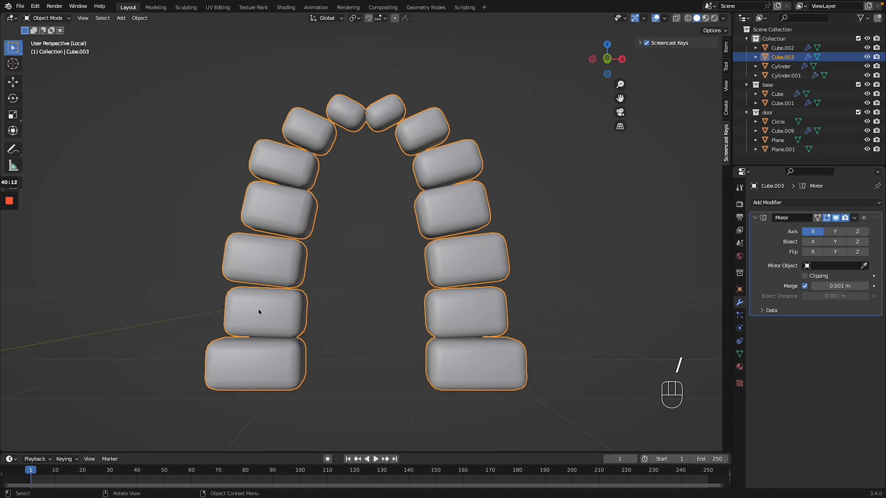
Try to move the spare arch's lowest stone along X in Edit Mode with proportional editing on
key("Tab")
left_click_drag(194, 363, 308, 435)
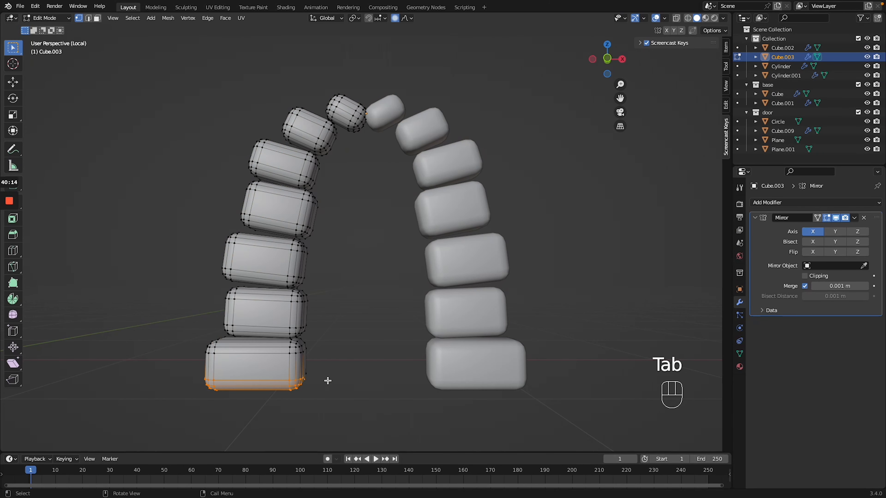
key("l")
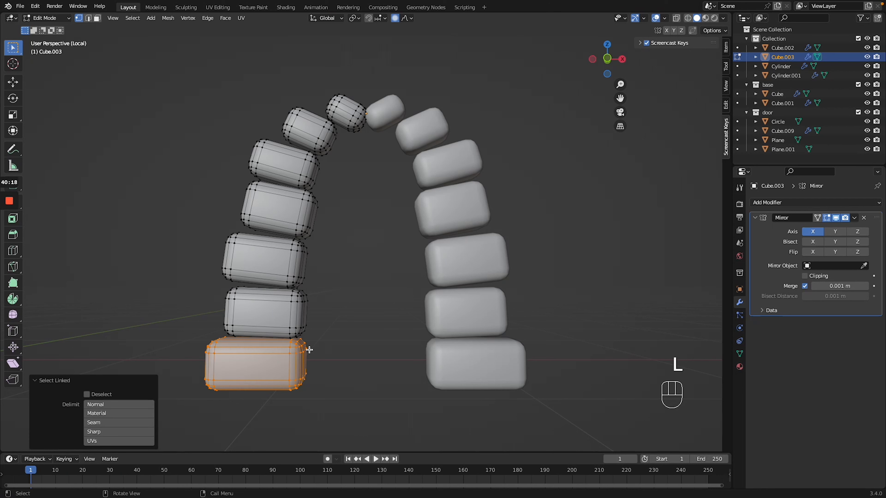
key("s")
key("z")
key("g")
key("x")
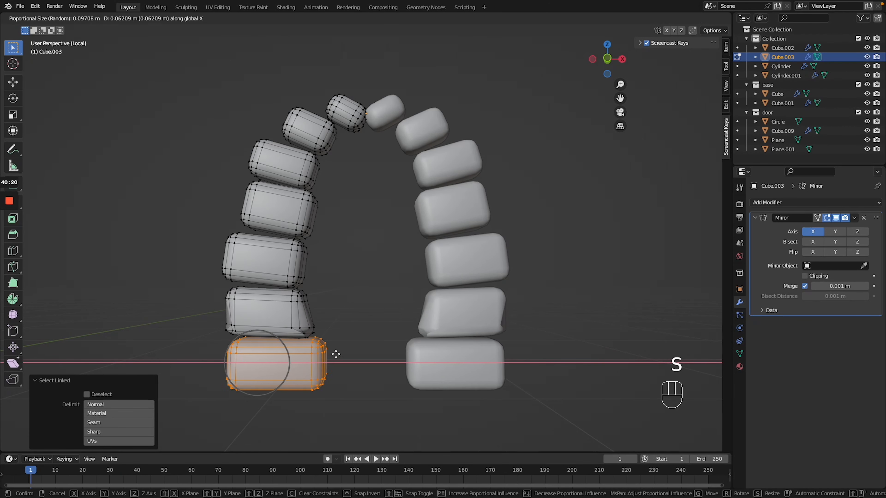
left_click(340, 342)
key("ctrl+z")
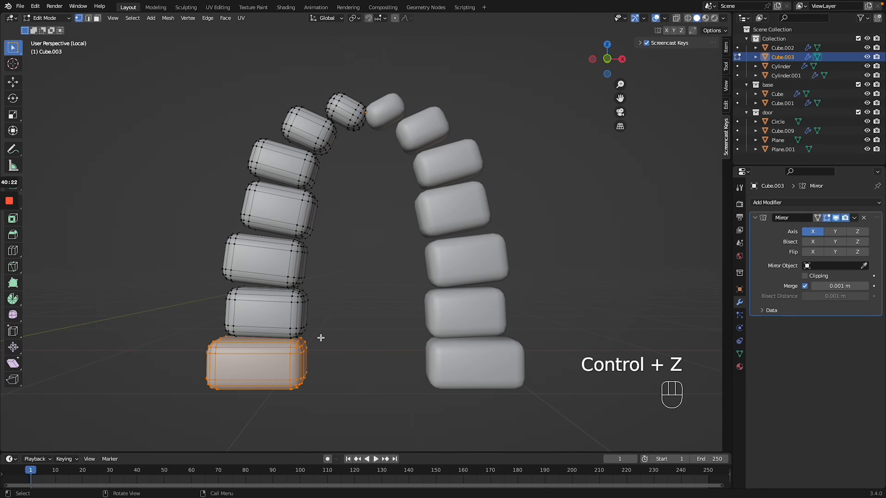
Try stretching the arch's lowest stone by about 2.094 along X with proportional editing off
key("g")
key("s")
key("x")
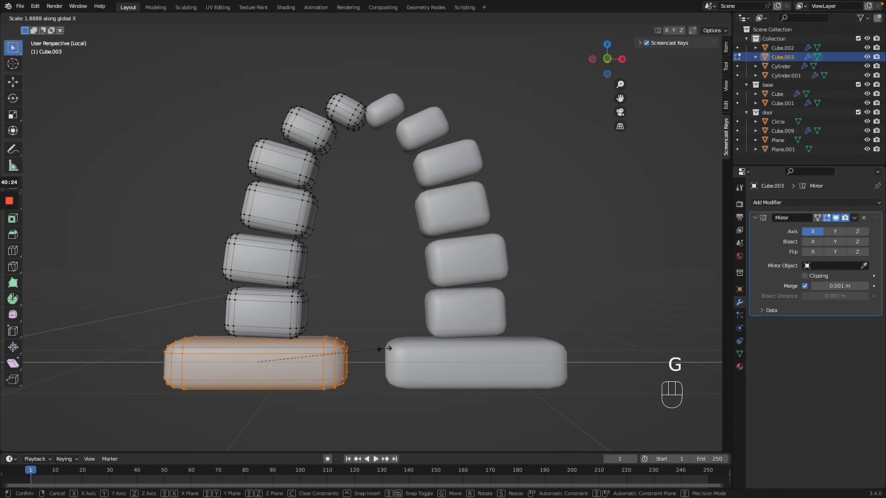
left_click(399, 355)
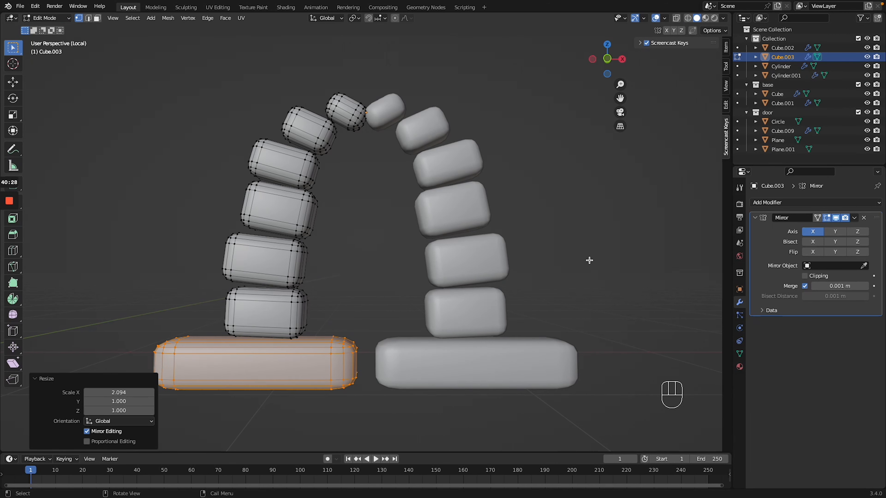
key("ctrl+z")
Return to Object Mode and apply the spare arch's Mirror modifier
key("Tab")
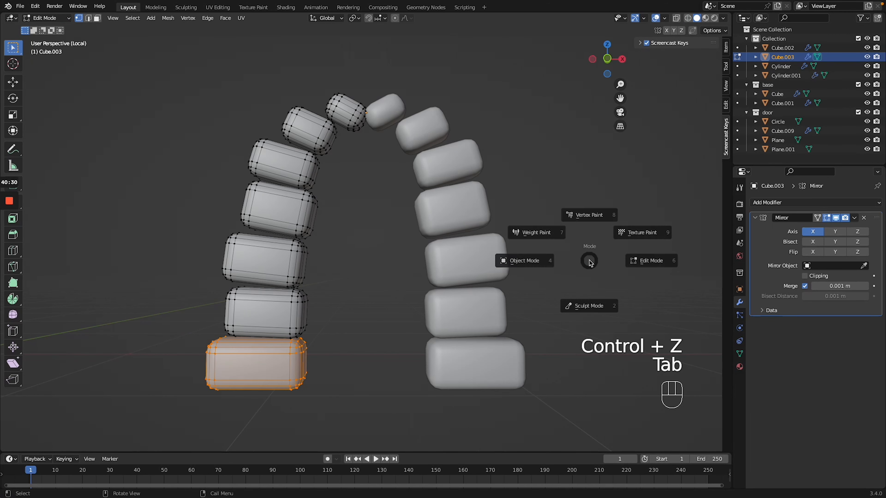
left_click(865, 219)
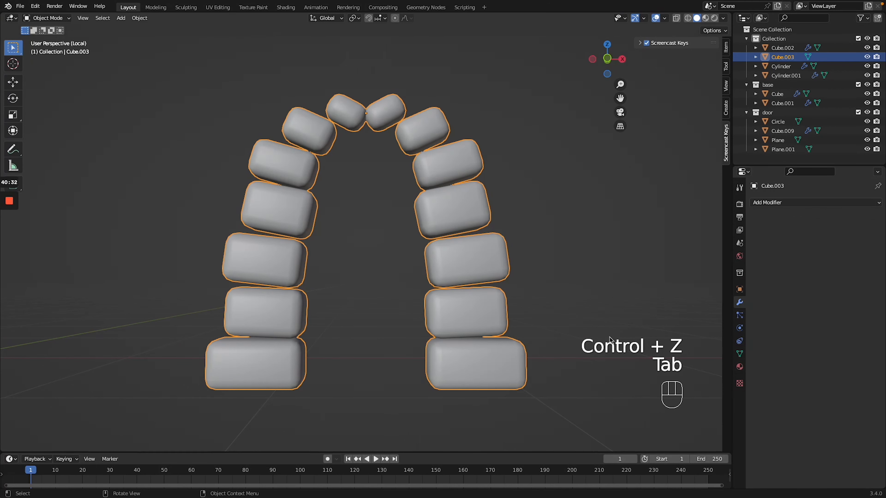
Delete the lowest stone from both legs of the spare arch in Edit Mode
key("Tab")
left_click_drag(389, 347, 441, 389)
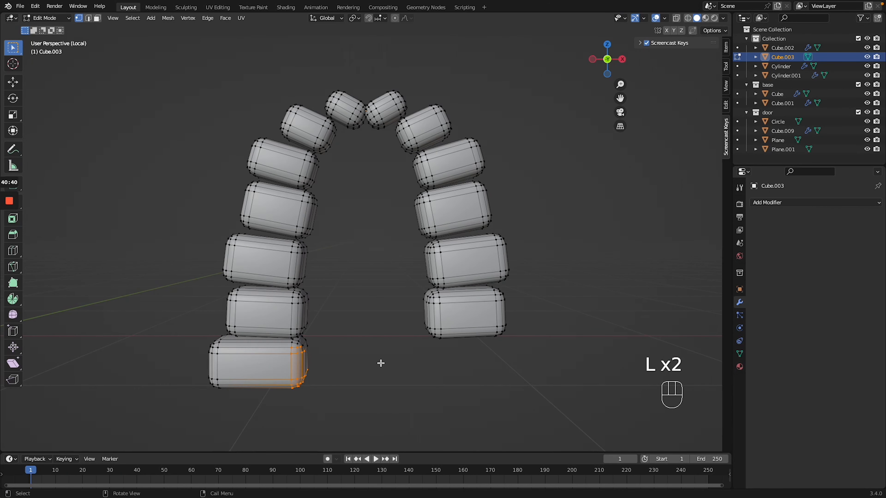
key("l")
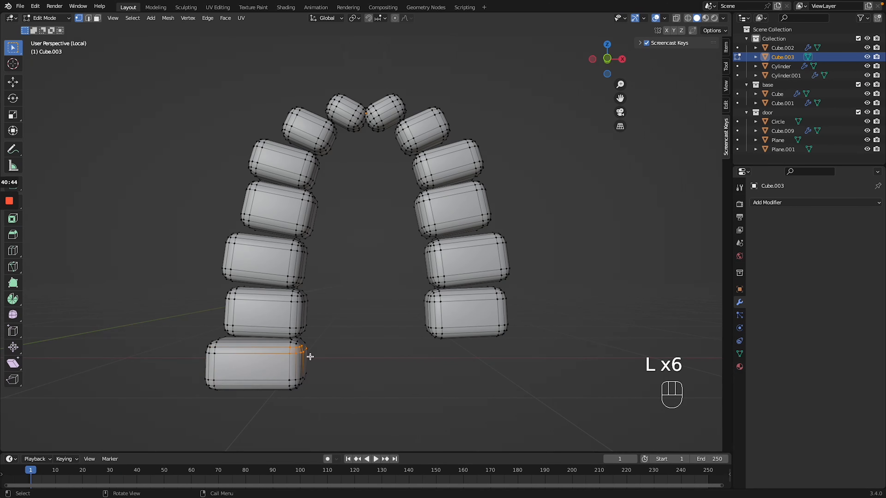
key("l")
key("x")
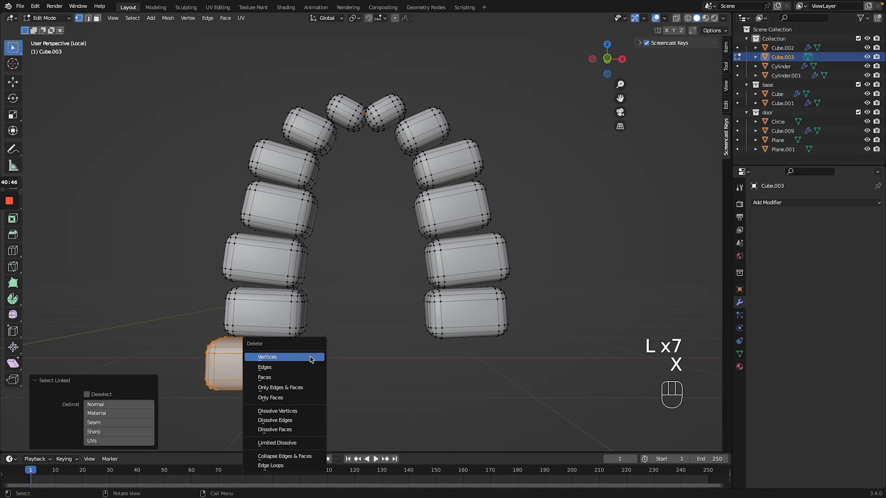
left_click(314, 357)
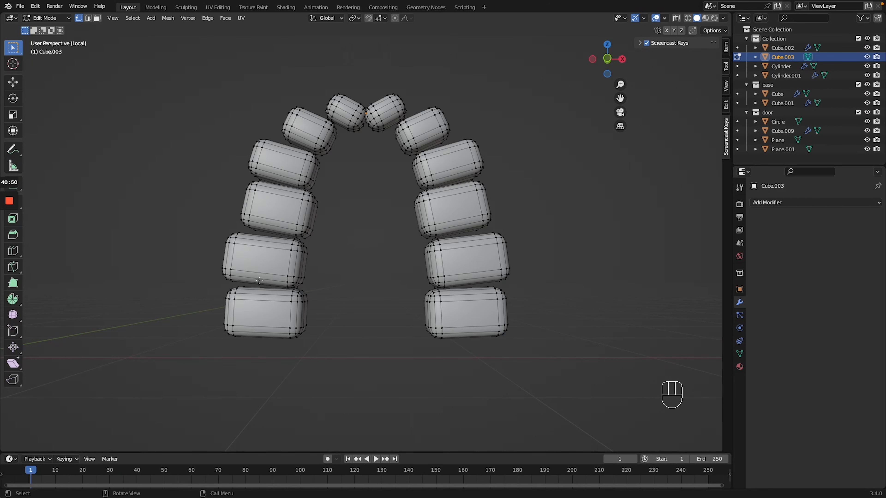
Delete the bottom remaining stone of the spare arch's right leg
left_click_drag(420, 293, 443, 344)
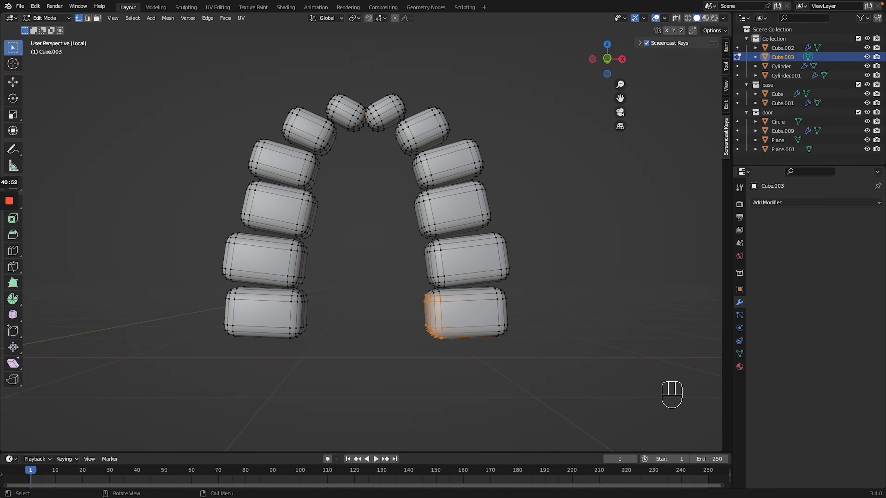
key("l")
key("Delete")
left_click(463, 321)
Select the whole bottom stone of the arch's left leg and straighten it with a -1.48° rotation about Y
left_click_drag(274, 293, 343, 352)
key("l")
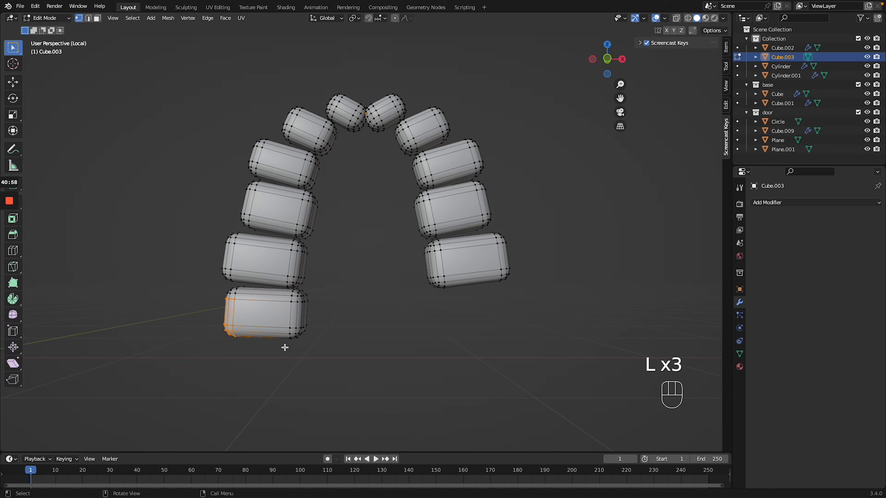
key("l")
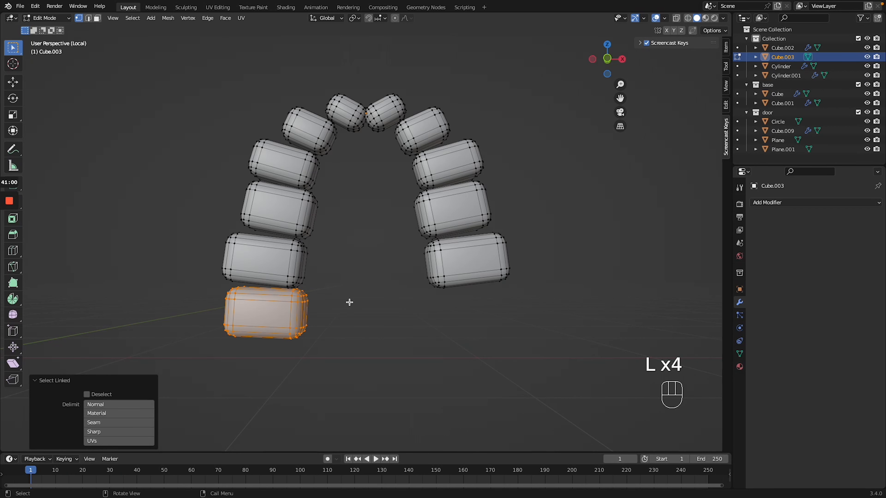
key("g")
key("r")
key("x")
key("y")
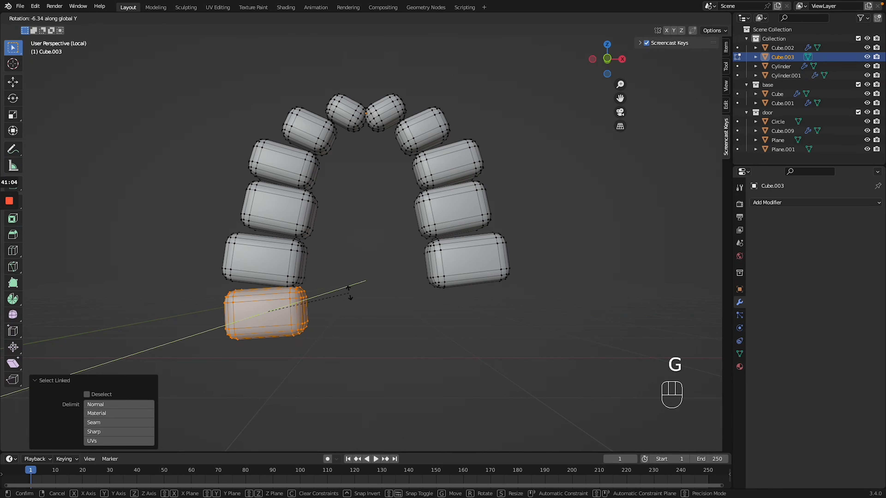
left_click(348, 301)
Move the straightened stone about 0.3 m along X so it sits centred between the arch's two legs
key("g")
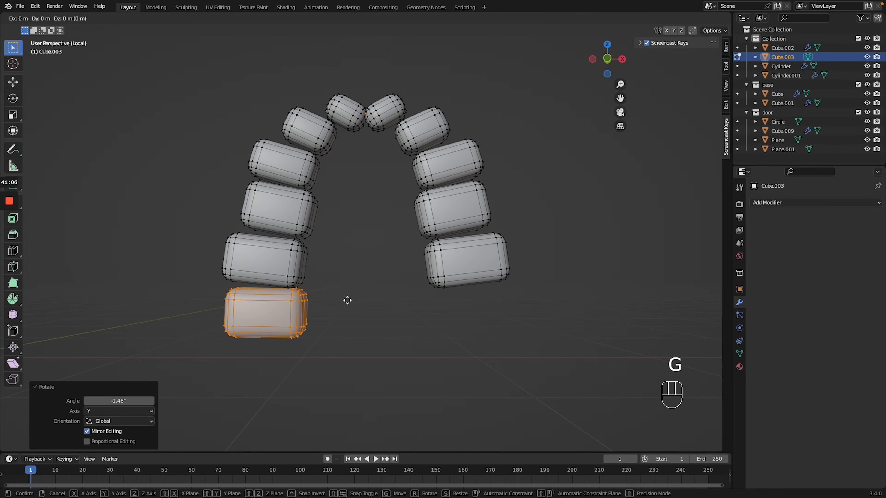
key("x")
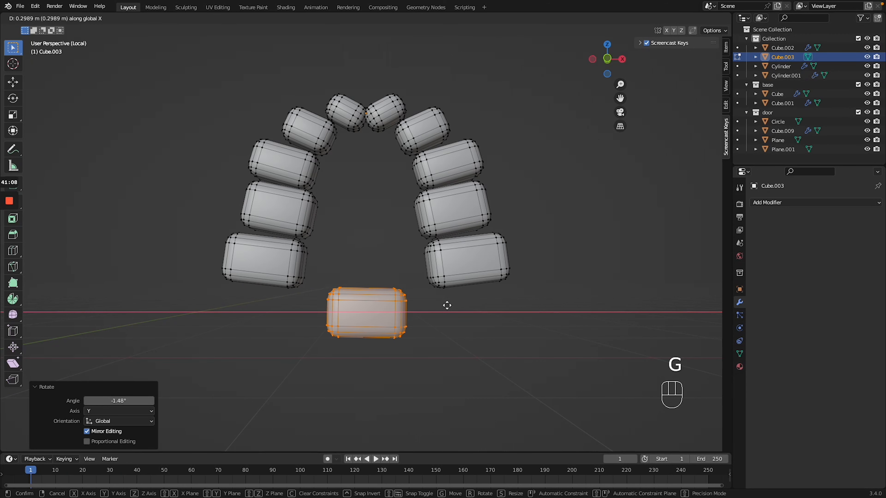
left_click(447, 306)
Try enlarging the centred stone uniformly by about 1.456
key("s")
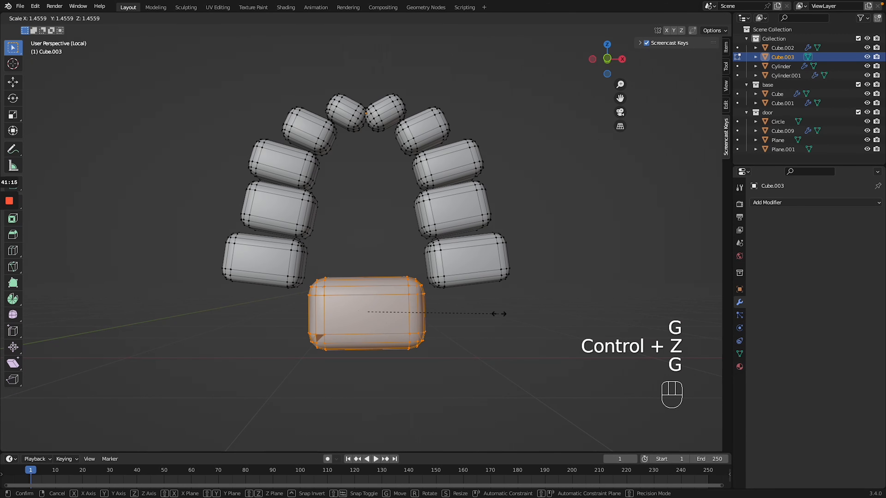
left_click(498, 314)
key("ctrl+z")
key("ctrl+z")
Stretch the centred stone by about 3.709 along X to form a sill spanning both legs of the arch
key("g")
key("s")
key("x")
key("z")
key("x")
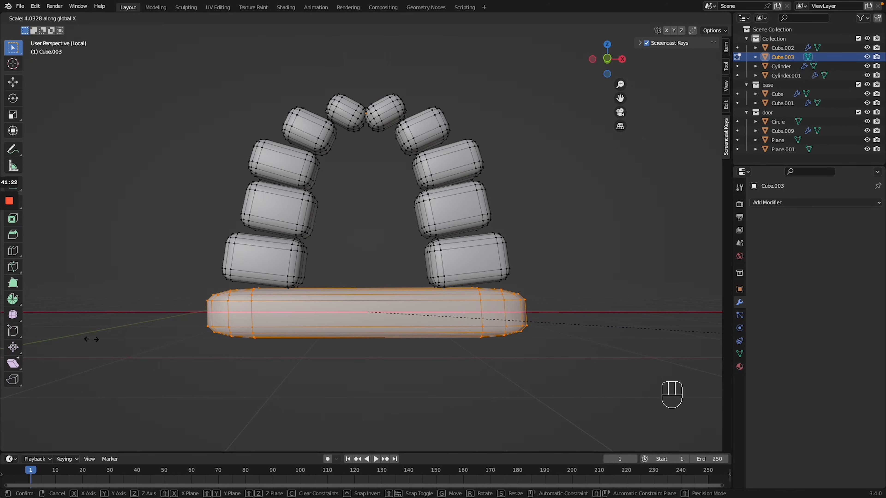
left_click(57, 340)
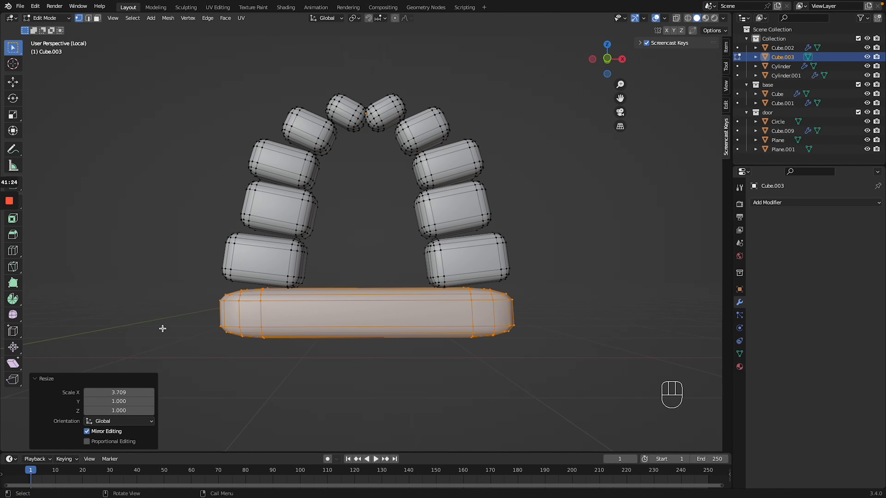
Scale the sill stone by about 1.434 along Z and lower it about 0.034 m beneath the arch legs
key("s")
key("z")
left_click(364, 286)
key("g")
key("z")
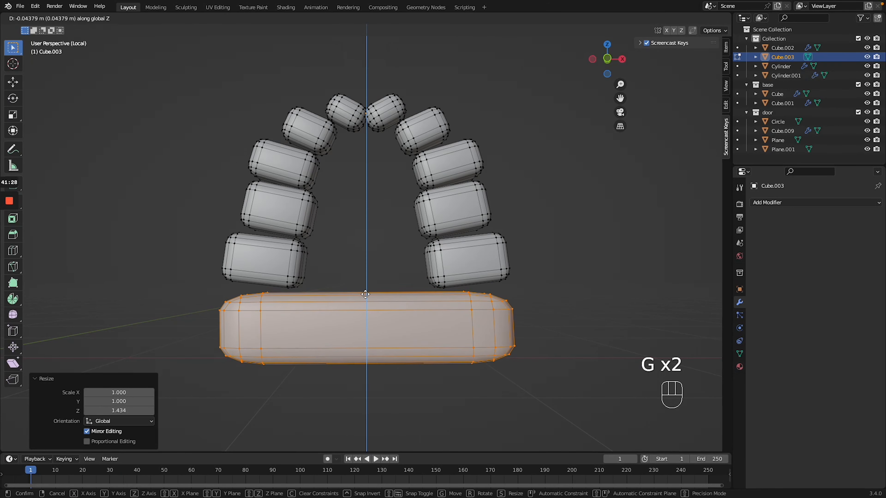
left_click(365, 294)
Adjust the sill stone's depth by scaling it along Y relative to the arch stones
middle_click_drag(376, 302, 375, 301)
key("s")
key("y")
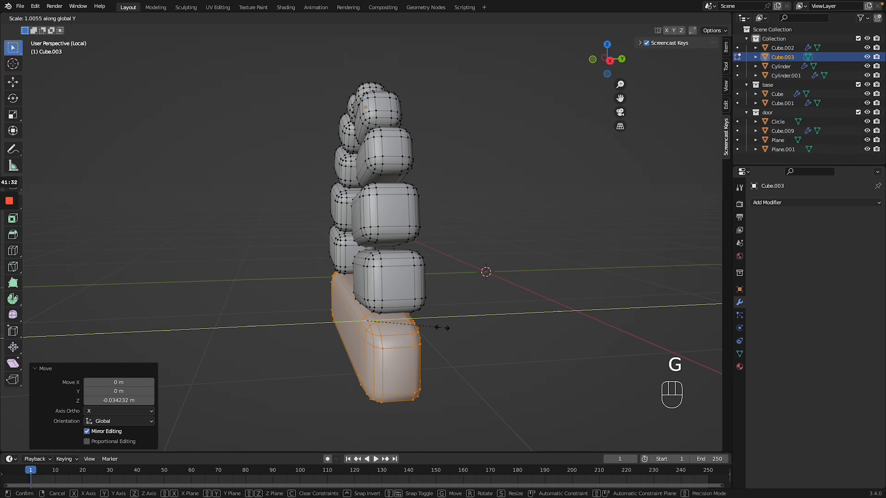
Widen the long sill block to a scale of 1.672 along Y and shift it along Y beneath the arch stones
left_click(495, 327)
key("g")
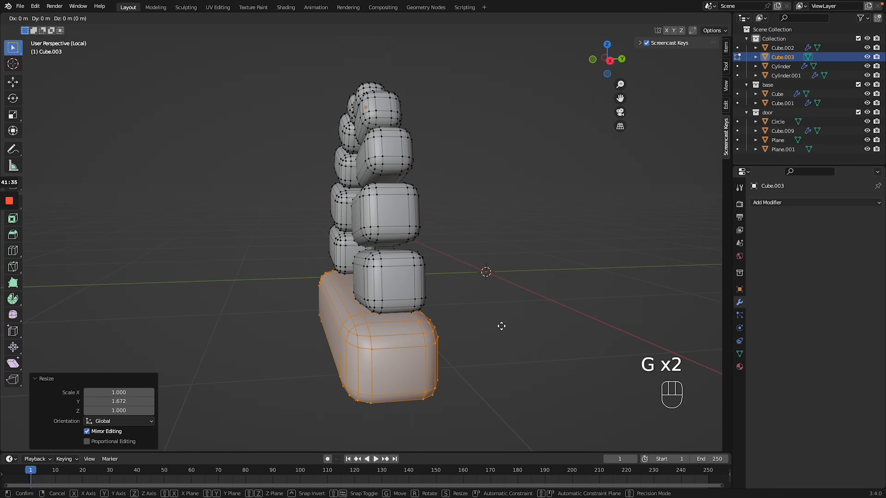
key("y")
left_click(497, 327)
middle_click_drag(497, 327, 364, 391)
left_click(364, 390)
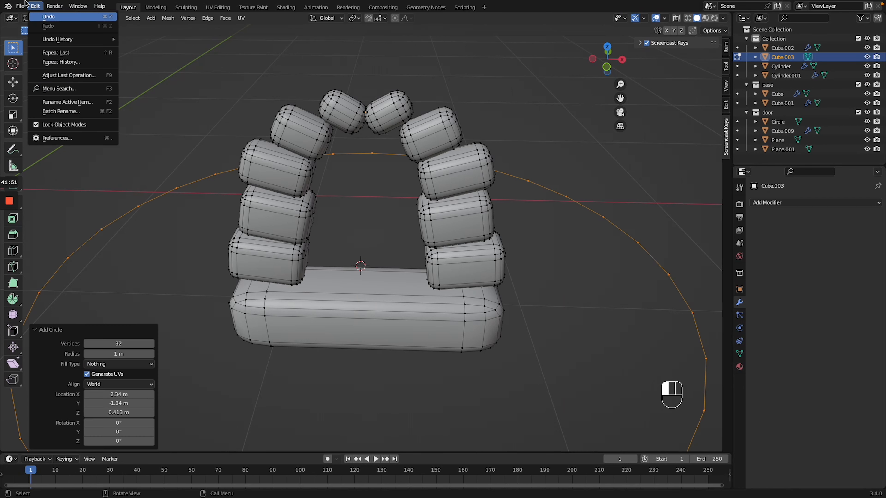
Save the file, undo the circle added inside the arch mesh, and return to Object Mode
left_click(20, 6)
left_click(35, 67)
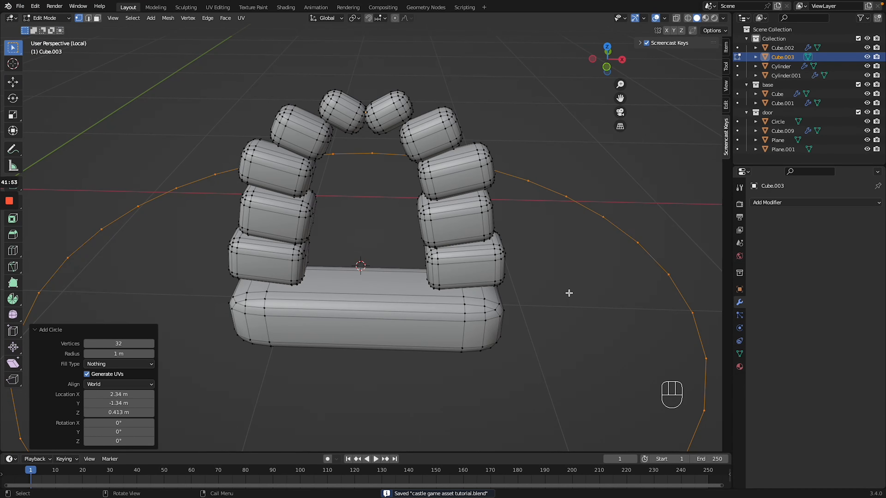
key("ctrl+z")
key("Tab")
Add a 32-vertex mesh circle as a separate object, shrink it to roughly the arch's width and rotate it 90° about X
key("shift+a")
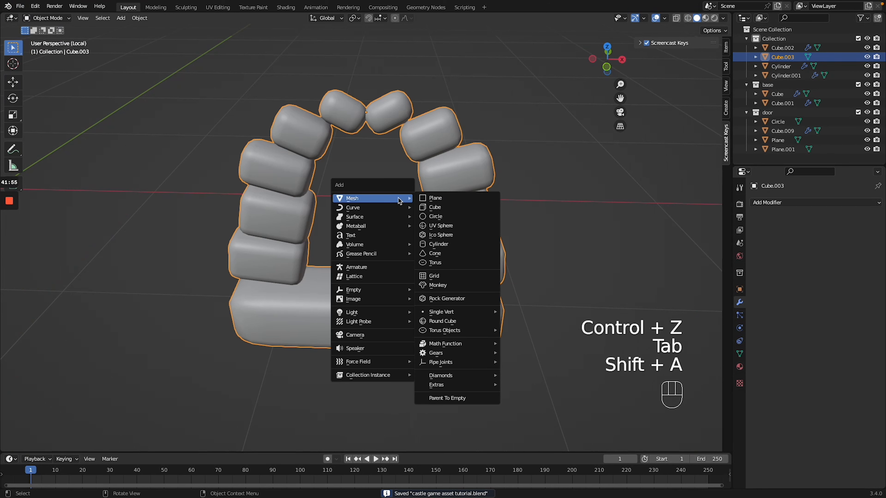
left_click(453, 220)
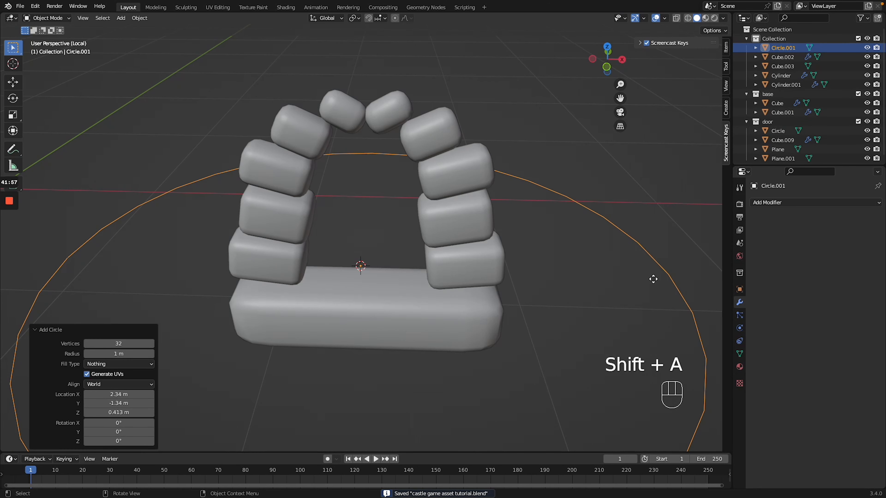
key("g")
key("s")
left_click(483, 281)
key("g")
key("r")
type("x")
type("90")
key("Return")
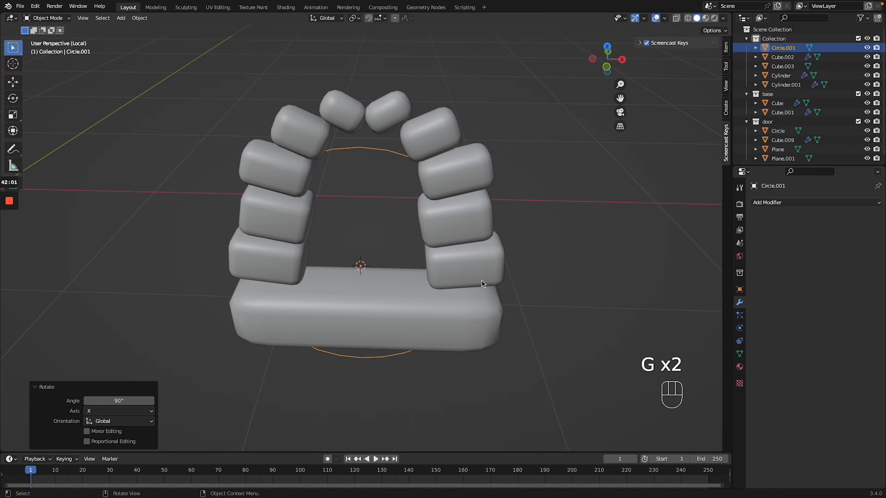
Raise the circle about 0.104 m along Z and move it about -0.437 m along Y, in front of the arch
key("g")
key("z")
left_click(509, 224)
key("g")
key("y")
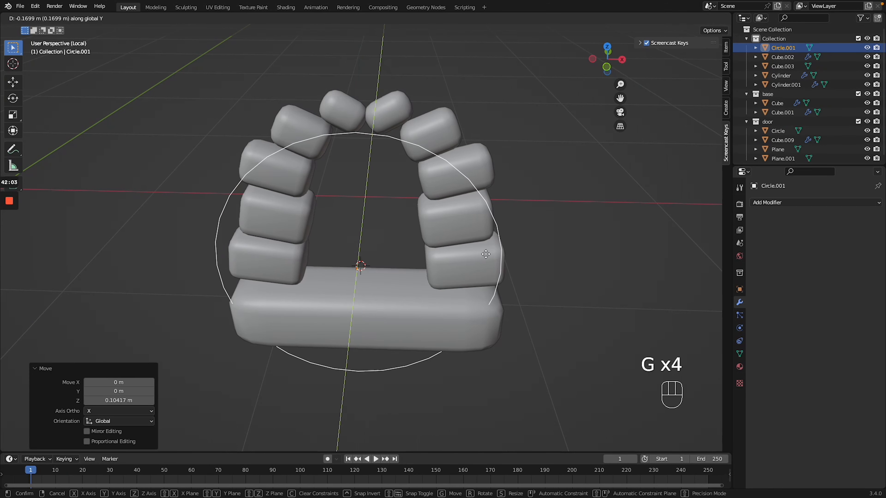
left_click(452, 309)
In Edit Mode, select the circle's lower-half vertices and flatten them by scaling to 0 along Z
scroll(453, 309, "down", 5, "ctrl")
scroll(453, 308, "down", 3)
key("Tab")
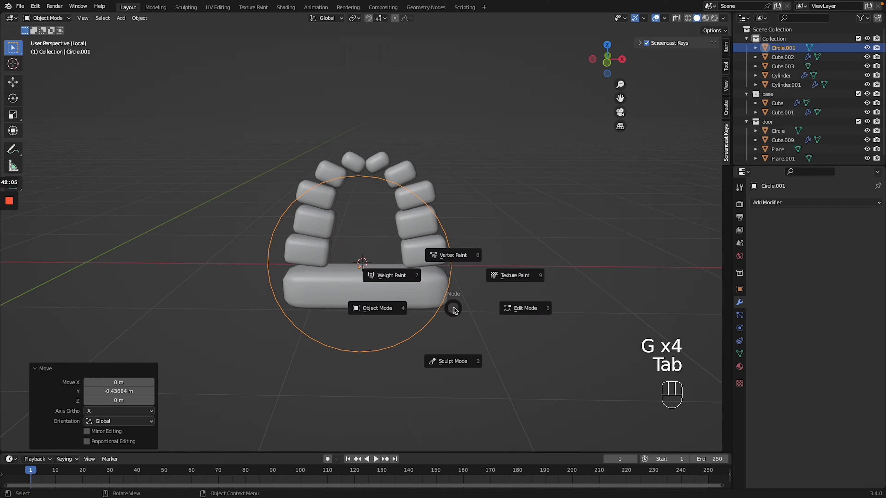
left_click(520, 309)
left_click(259, 278)
left_click_drag(262, 279, 481, 384)
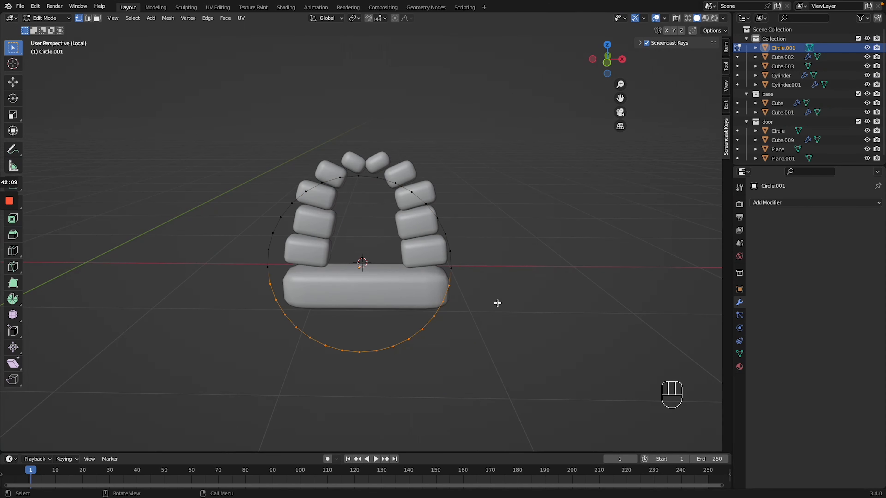
key("s")
key("z")
key("0")
key("Return")
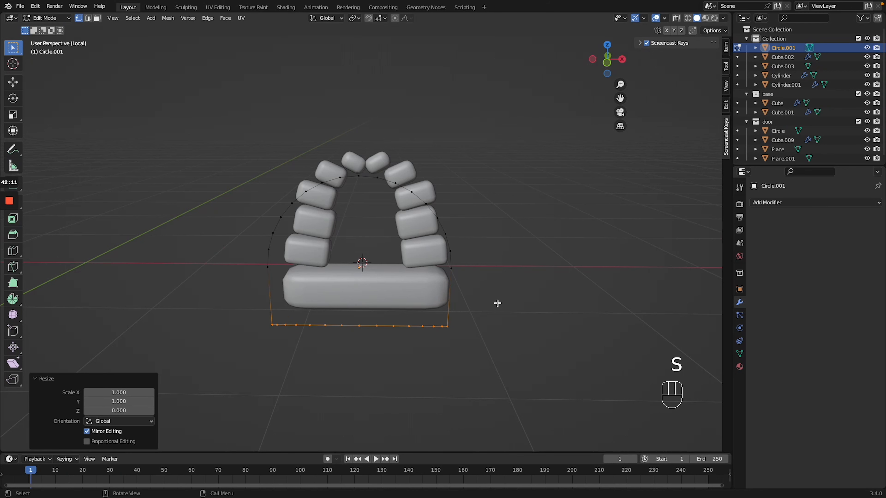
Adjust the flattened bottom edge along Z, select the whole outline and return to Object Mode
key("g")
key("z")
left_click(488, 317)
left_click_drag(199, 141, 543, 432)
key("Tab")
From the top view, move the outline about 0.422 m along Y and 0.029 m along X to line up with the arch
middle_click_drag(464, 280, 447, 296)
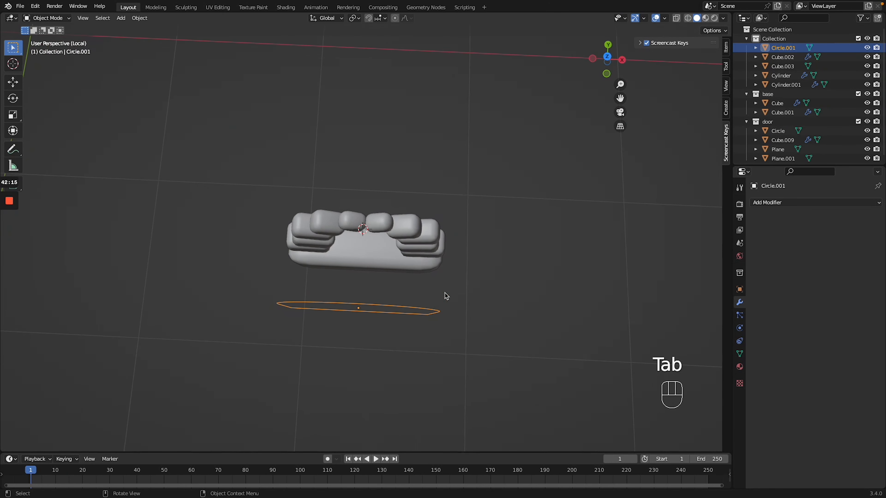
key("KP_7")
key("g")
key("y")
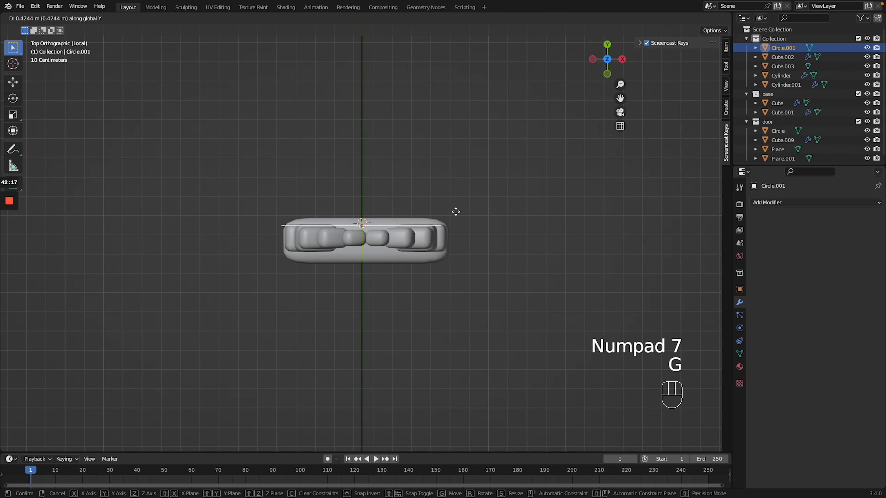
left_click(456, 212)
key("g")
key("x")
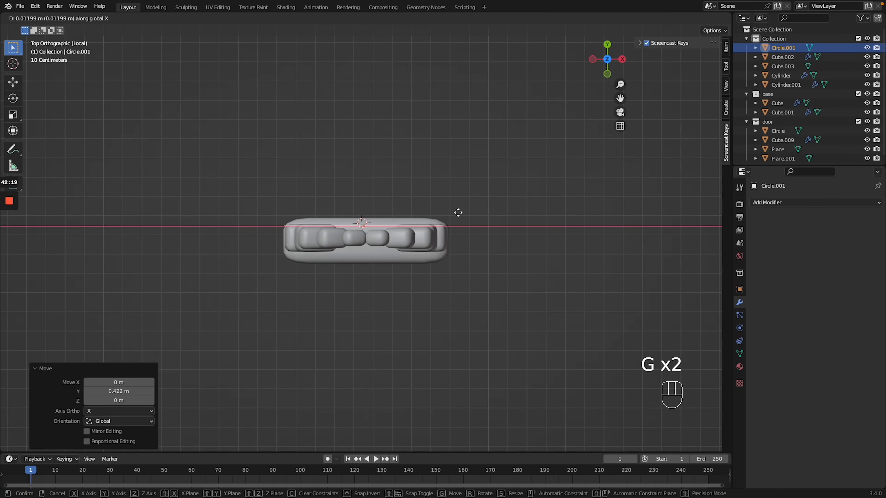
left_click(461, 213)
middle_click_drag(465, 213, 467, 213)
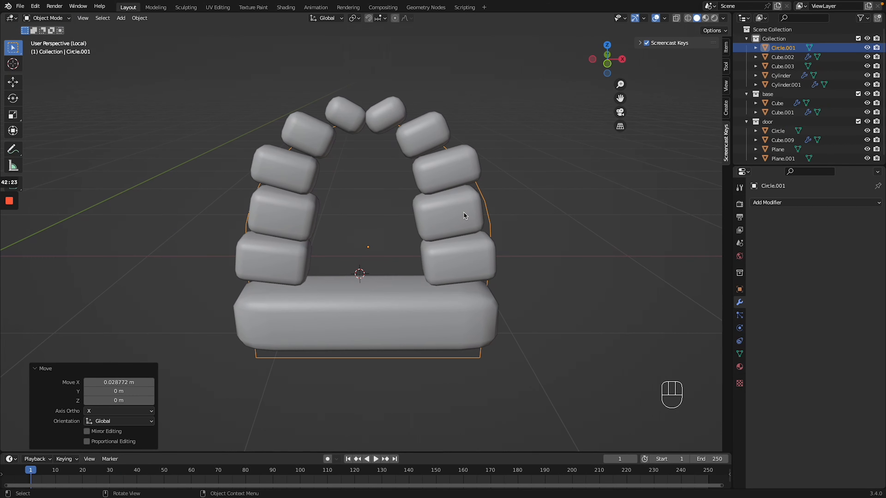
In front view, scale the outline to 0.908 and reposition it along Z against the arch stones
key("KP_1")
key("g")
key("z")
left_click(481, 211)
key("g")
key("s")
left_click(554, 245)
key("g")
key("z")
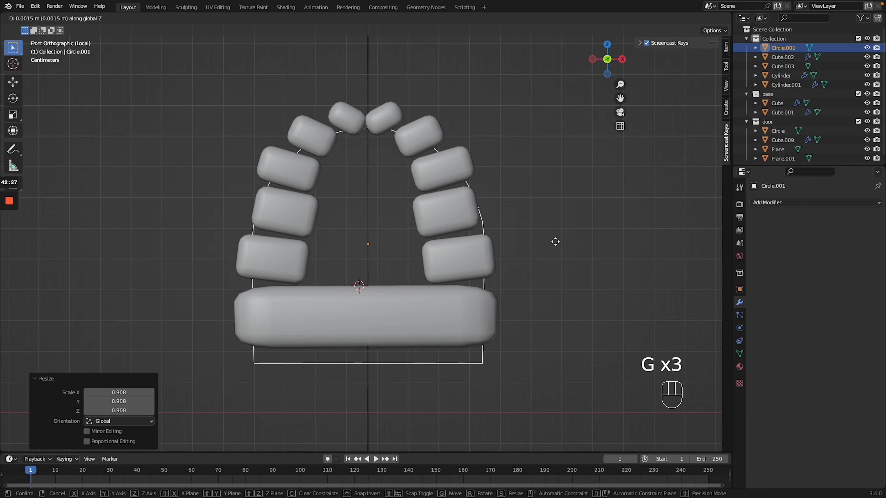
left_click(555, 226)
Resize the outline along Z to follow the arch's curve and raise it about 0.0075 m along Z
key("g")
key("s")
key("z")
left_click(478, 163)
key("g")
left_click(479, 161)
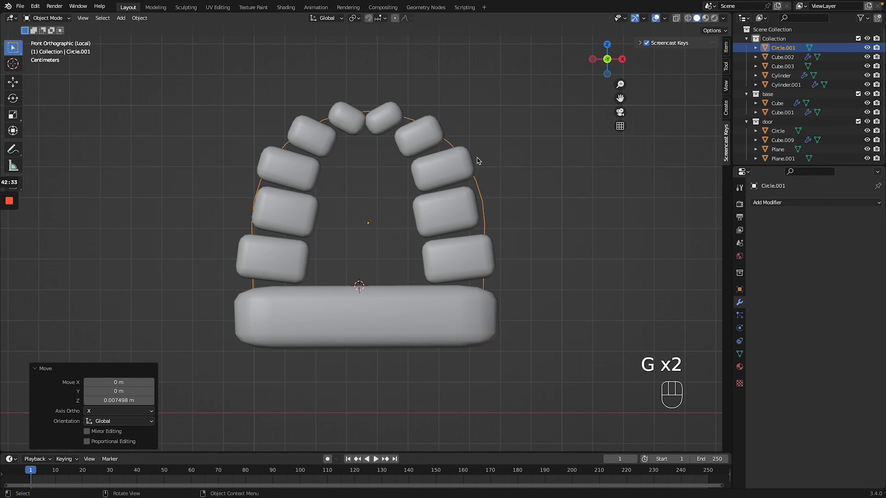
Fill the entire arch outline with a face in Edit Mode and return to Object Mode
key("Tab")
left_click(558, 201)
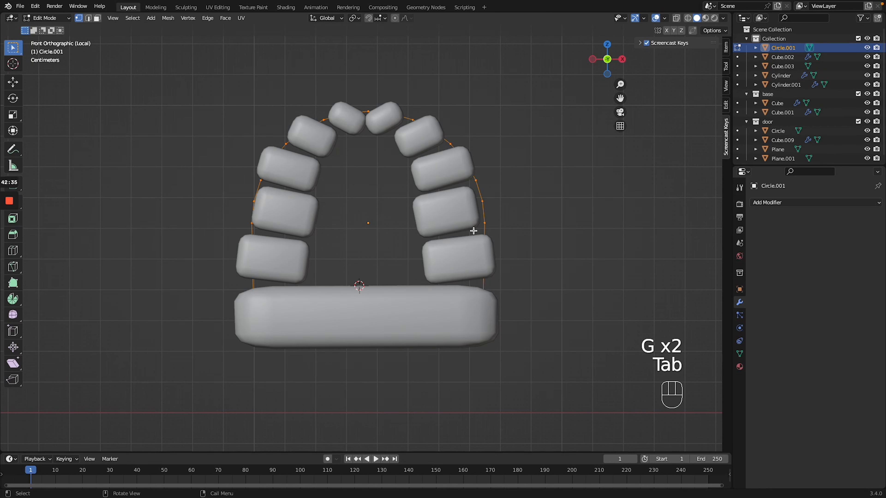
key("a")
key("f")
key("Tab")
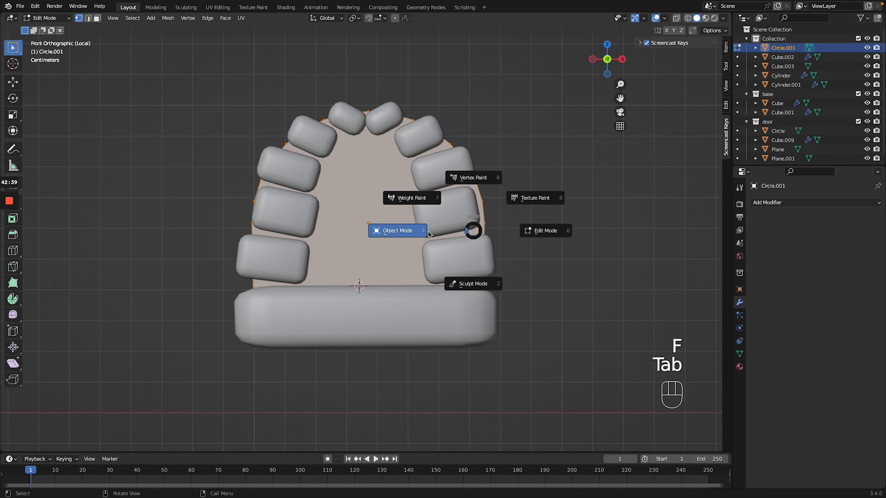
left_click(446, 234)
Add a 2 m mesh plane, rotate it 90° about X and scale it down to about 0.053
left_click(370, 293, "shift")
key("shift+a")
mouse_move(368, 291)
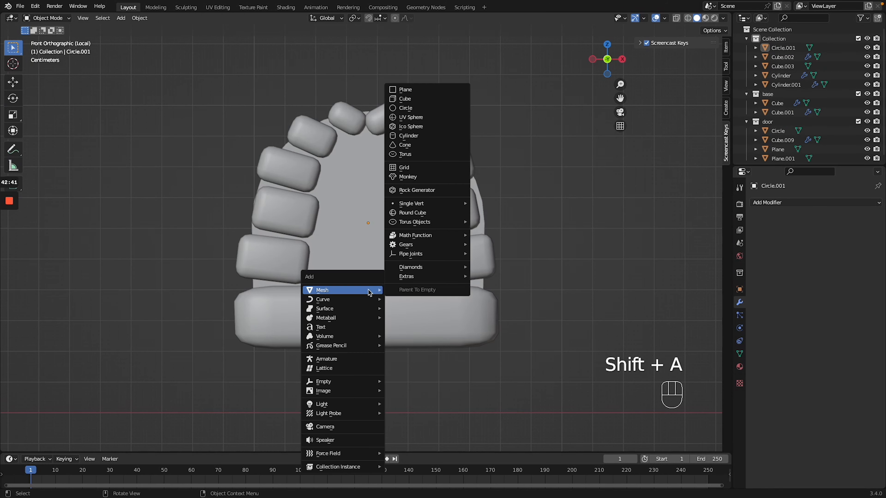
left_click(447, 91)
key("g")
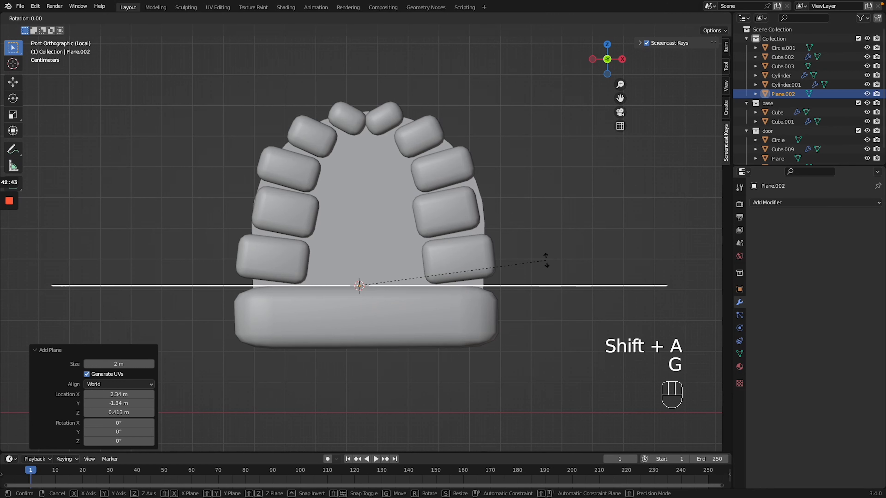
key("r")
key("x")
key("9")
key("0")
key("Return")
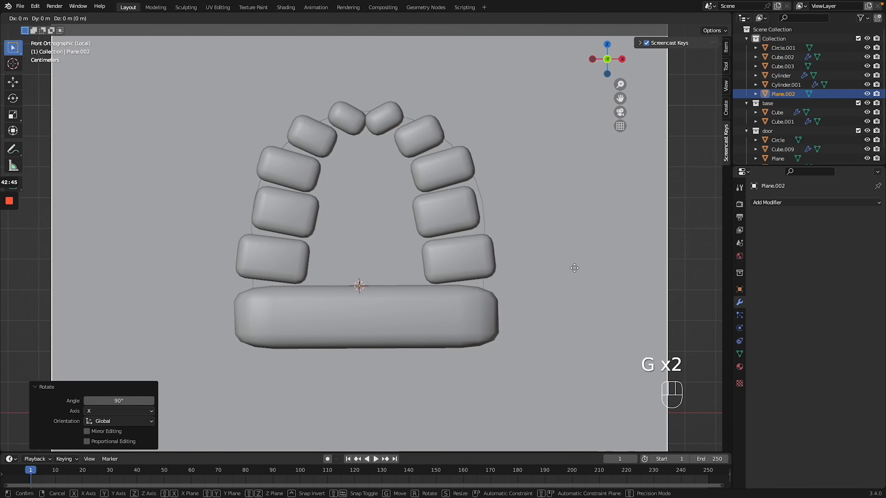
key("s")
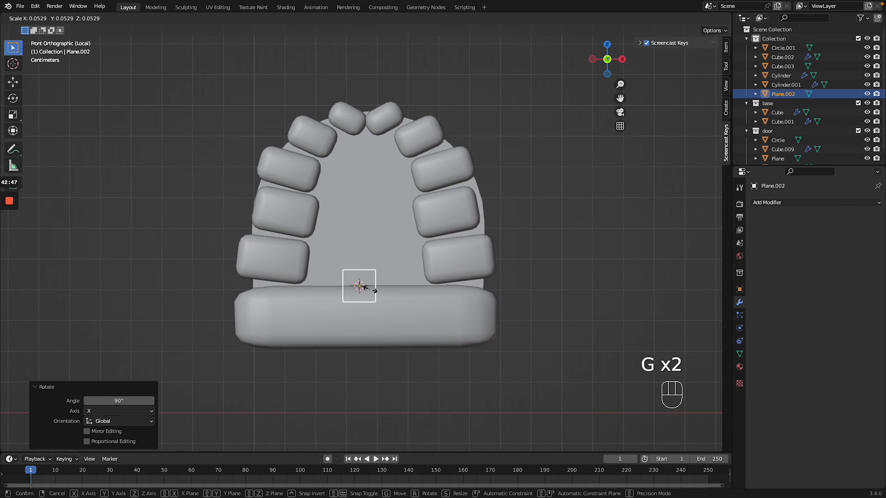
left_click(375, 291)
Position the small plane along Y in front of the arch's backing face and shift it about -0.123 m along X
key("g")
left_click(396, 316)
middle_click_drag(397, 316, 593, 218)
key("g")
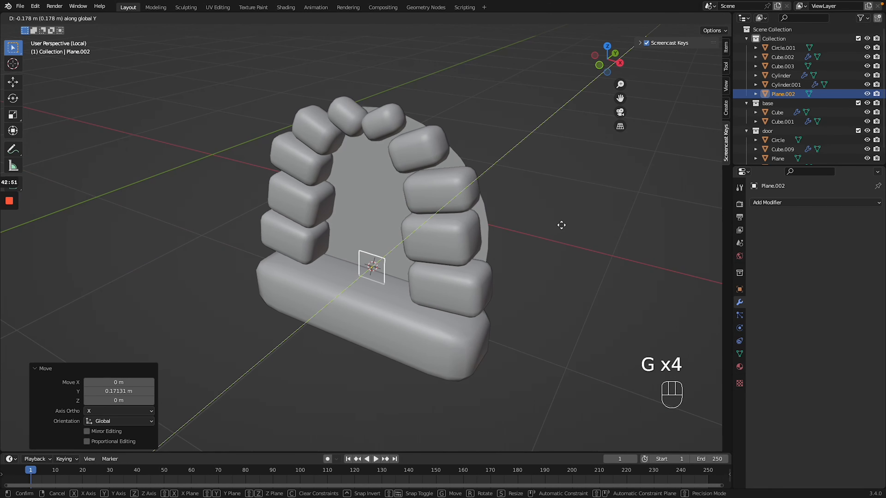
left_click(561, 227)
middle_click_drag(561, 226, 529, 217)
key("g")
key("y")
left_click(560, 224)
key("g")
key("x")
left_click(528, 217)
Raise the plane about 0.21 m along Z within the arch's left half
scroll(529, 217, "up", 5, "ctrl")
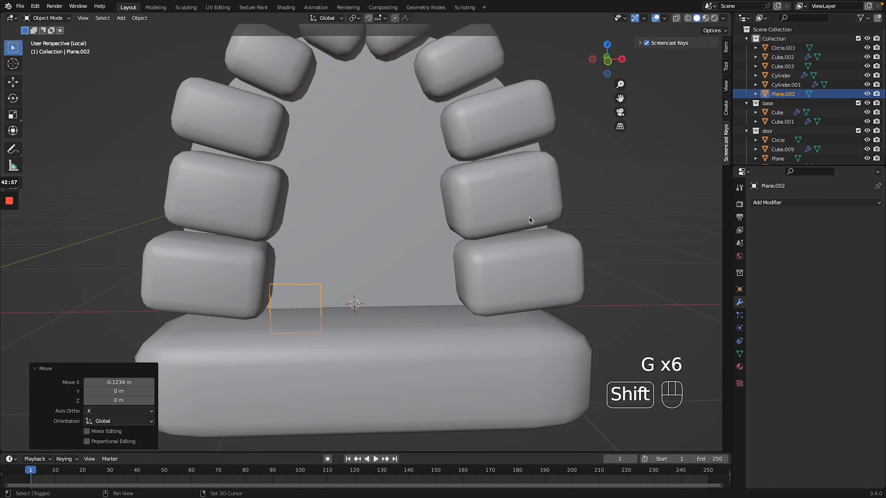
scroll(529, 217, "up", 1, "ctrl")
scroll(529, 217, "down", 2, "ctrl")
key("g")
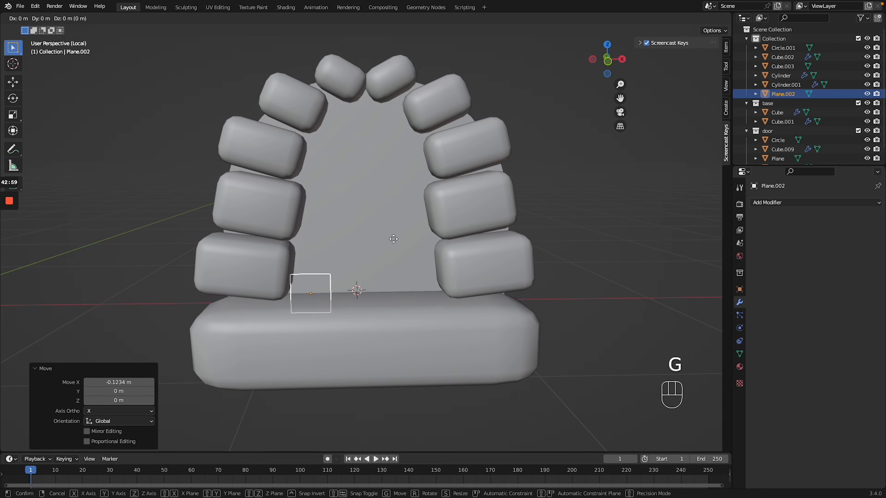
left_click(392, 98)
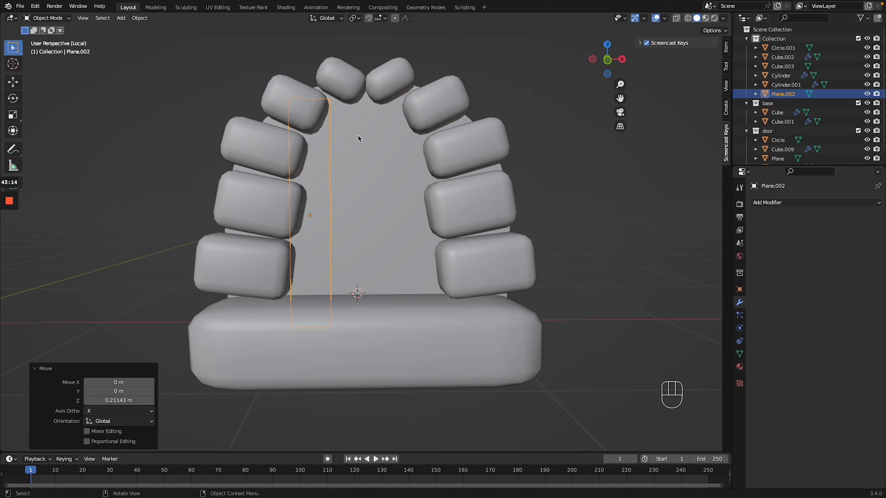
Move the half-arch plane about -0.023 m along X so its inner edge sits at the arch's centre
key("g")
left_click(633, 211)
key("h")
key("ctrl+z")
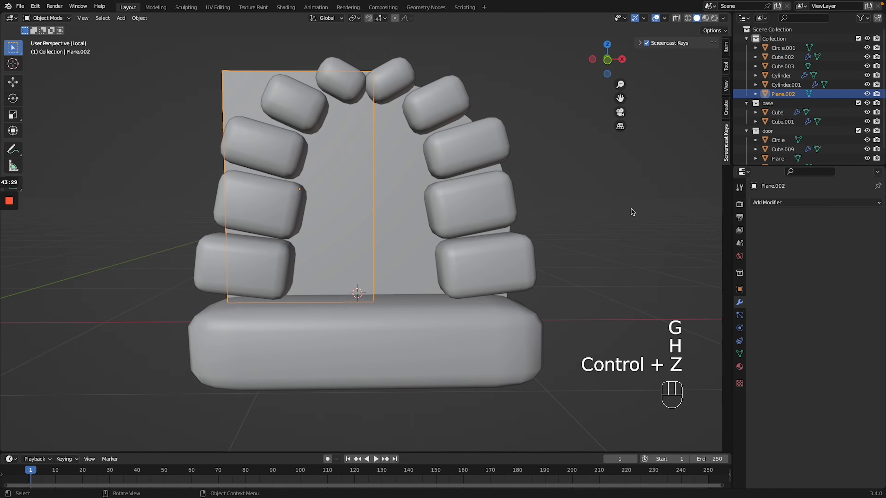
key("g")
left_click(624, 211)
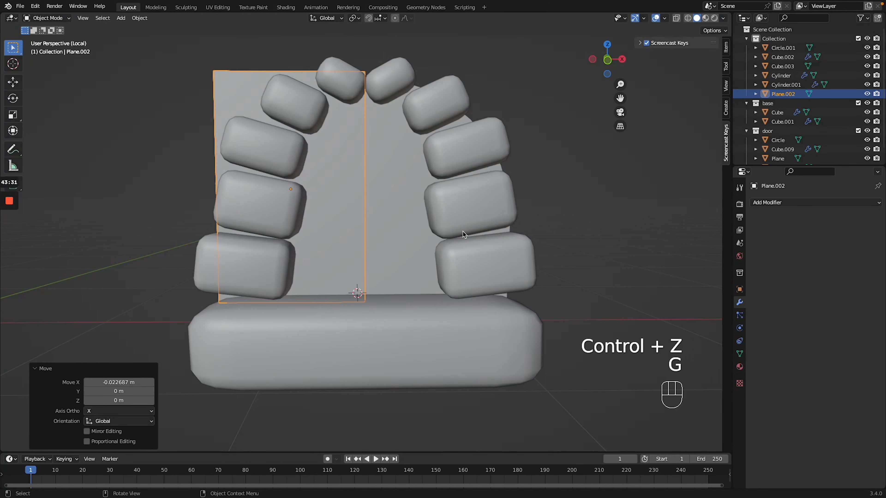
Try mirroring the plane along X with a Mirror modifier, and remove that modifier
key("ctrl+a")
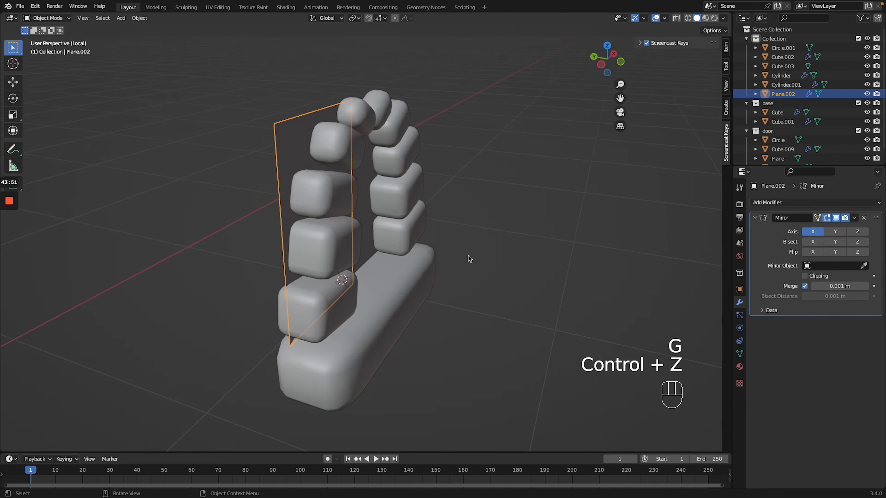
scroll(469, 255, "right", 10)
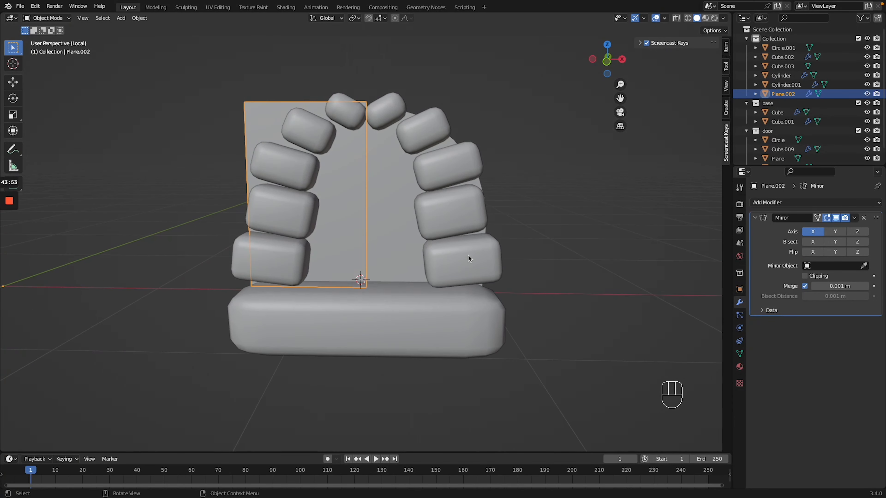
left_click(864, 218)
In Edit Mode, duplicate the plane's face and move the copy about 0.394 m along X to cover the arch's other half
key("Tab")
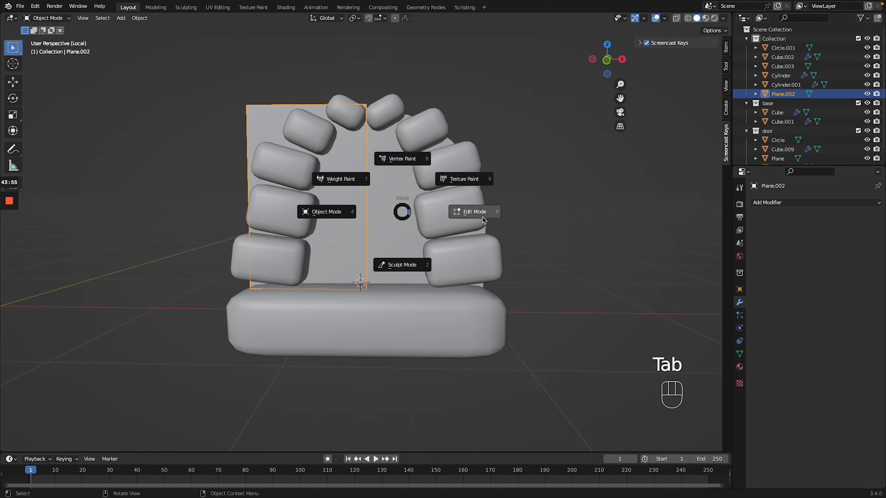
left_click(386, 177, "shift")
key("shift+d")
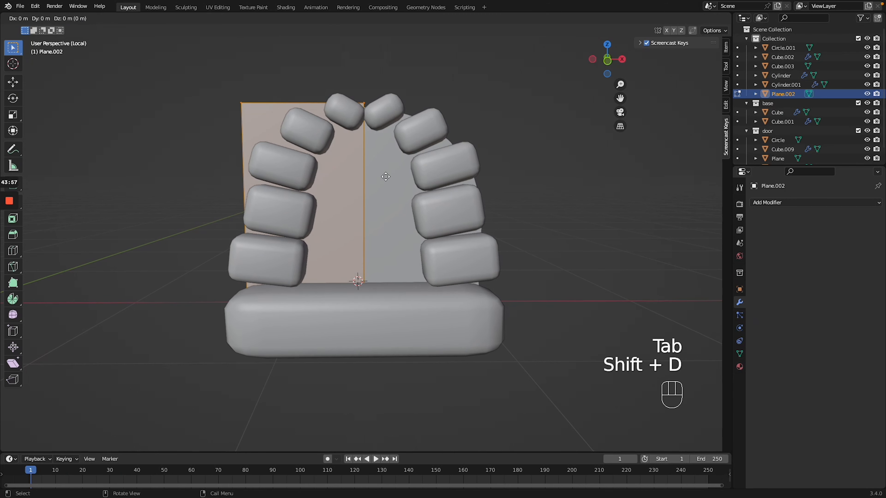
key("g")
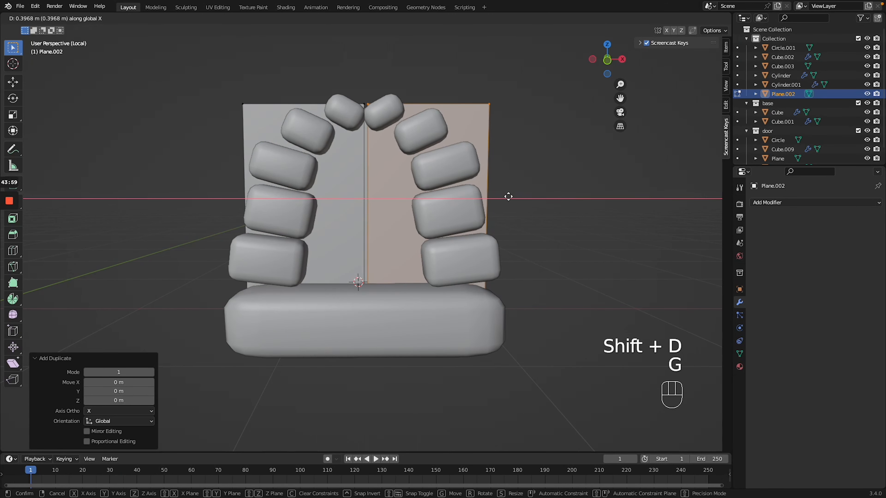
left_click(507, 197)
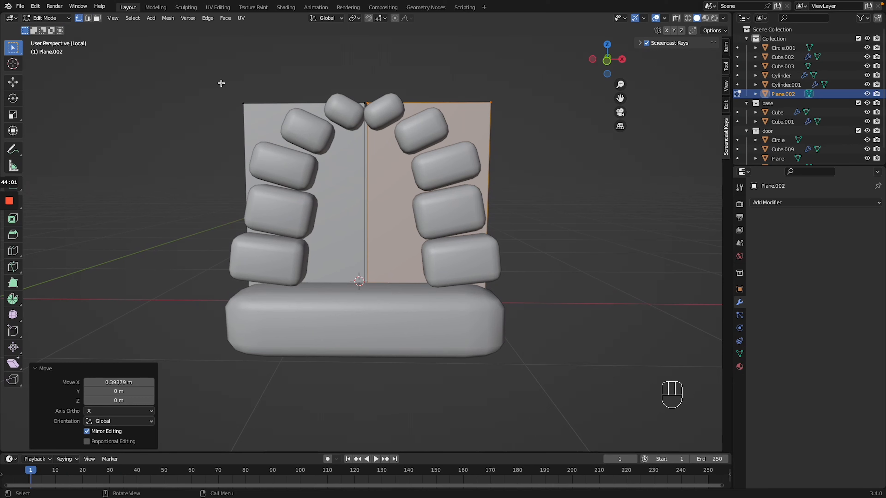
Move the backing plane's upper outer corner on the left half about -0.22 m along Z and 0.047 m along X
key("KP_1")
left_click(243, 104)
key("g")
key("z")
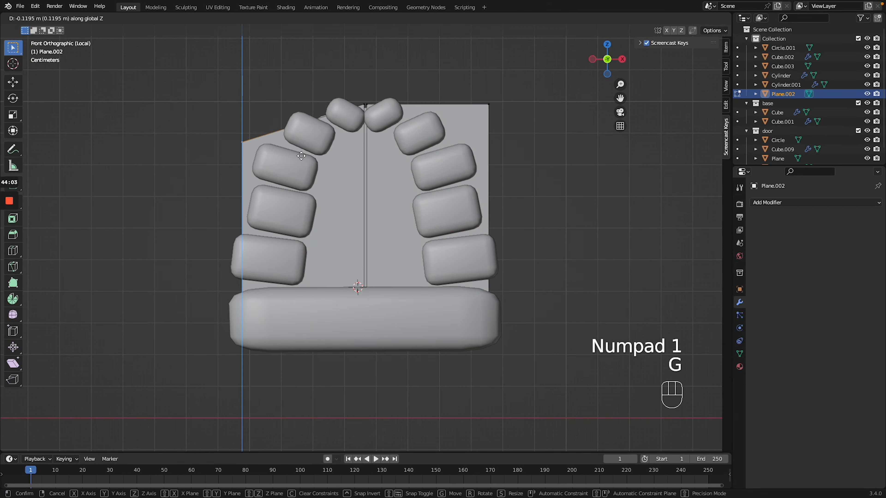
left_click(315, 184)
key("g")
key("x")
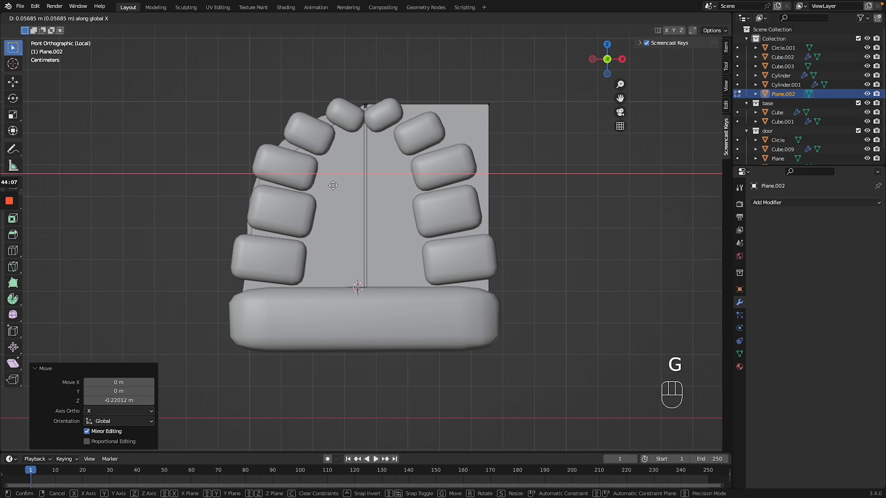
left_click(330, 185)
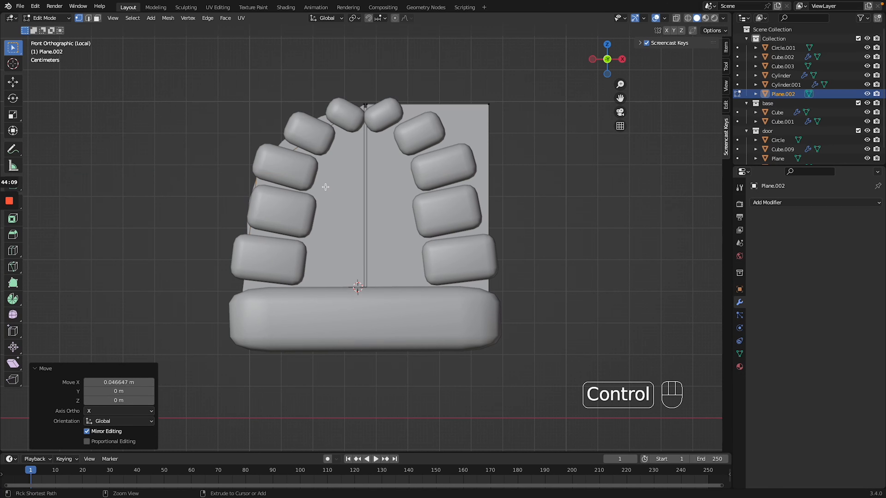
Add a vertical loop cut to the left half and move its upper vertex about -0.042 m in X and 0.047 m in Z
key("ctrl+r")
left_click(301, 156)
right_click(302, 156)
left_click_drag(299, 135, 328, 152)
key("g")
left_click(314, 139)
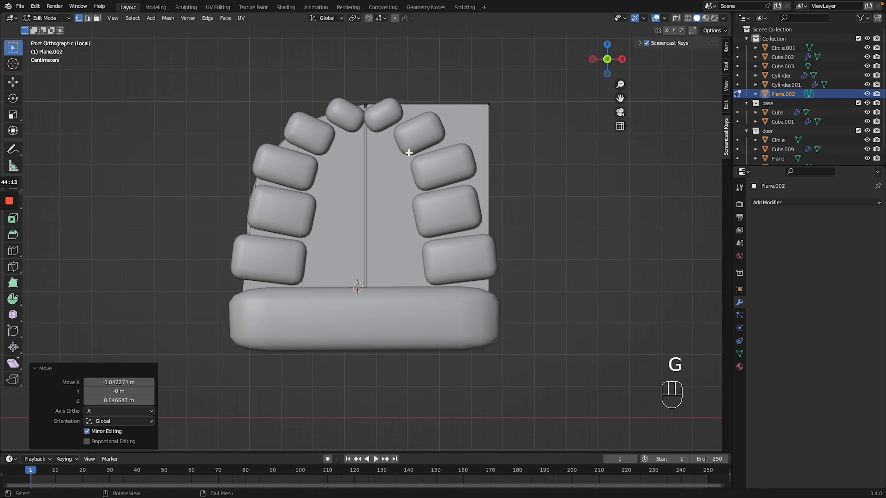
Add a loop cut to the right half and shift its outline vertex about 0.003 m in X and 0.035 m in Z
key("ctrl+r")
left_click(431, 98)
right_click(431, 97)
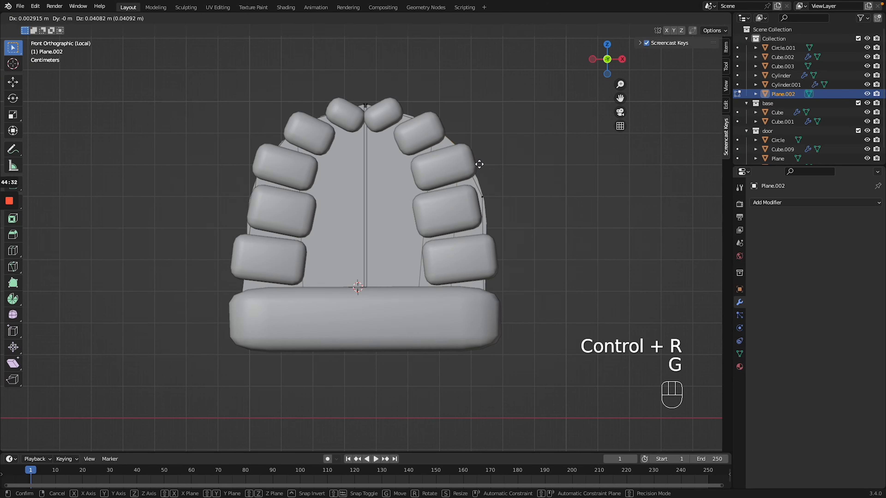
left_click(479, 164)
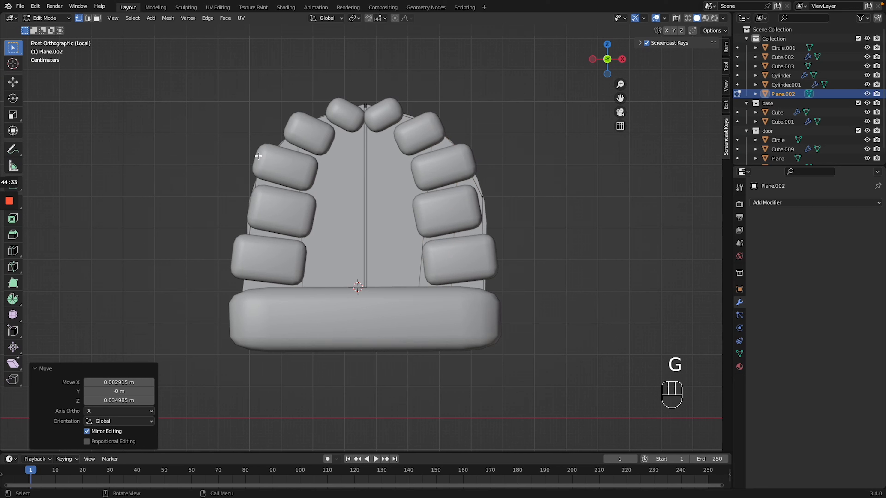
Lower the left half's outer vertex about 0.023 m and the top centre vertices about 0.012 m so they hide behind the stones
left_click(287, 188)
key("g")
left_click(286, 191)
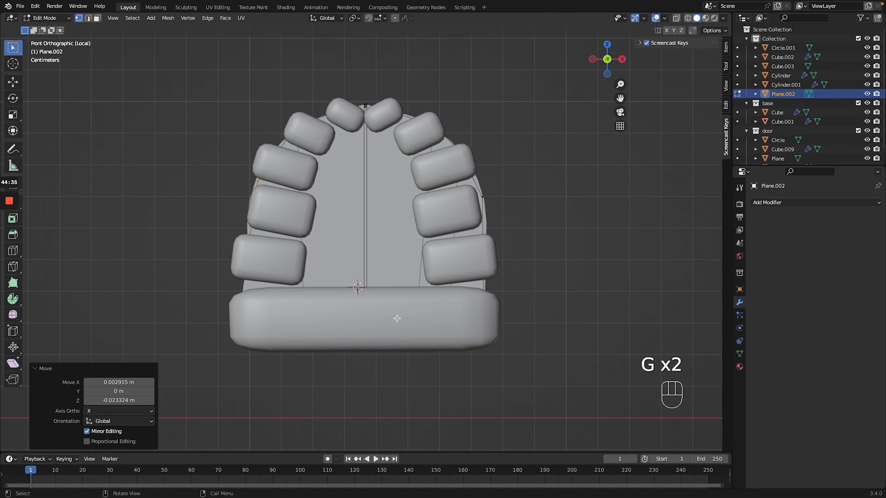
left_click(365, 105)
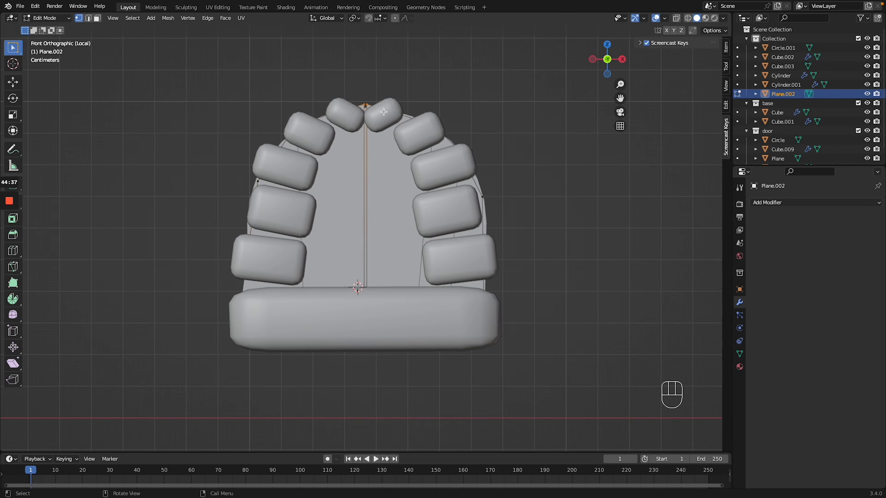
key("g")
left_click(383, 115)
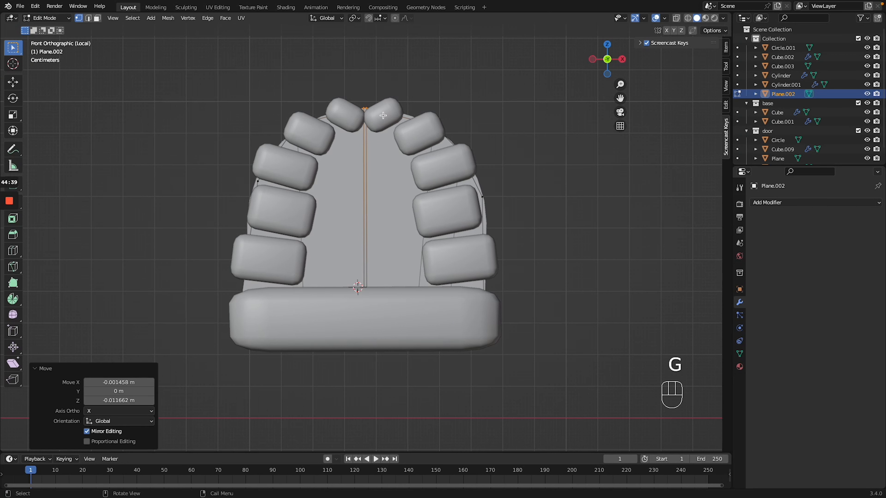
Add horizontal loop cuts across both window panels, four in the left panel and three in the right
key("ctrl+r")
left_click(412, 228)
key("ctrl+r")
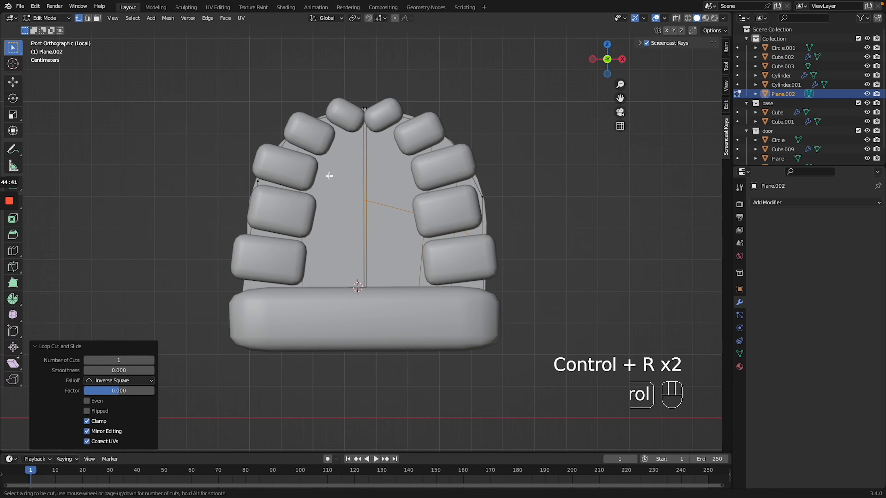
double_click(355, 197)
key("ctrl+r")
scroll(346, 157, "up", 1)
double_click(346, 157)
key("ctrl+r")
left_click(407, 241)
left_click(408, 241)
key("ctrl+r")
left_click(304, 222)
left_click(304, 218)
key("ctrl+r")
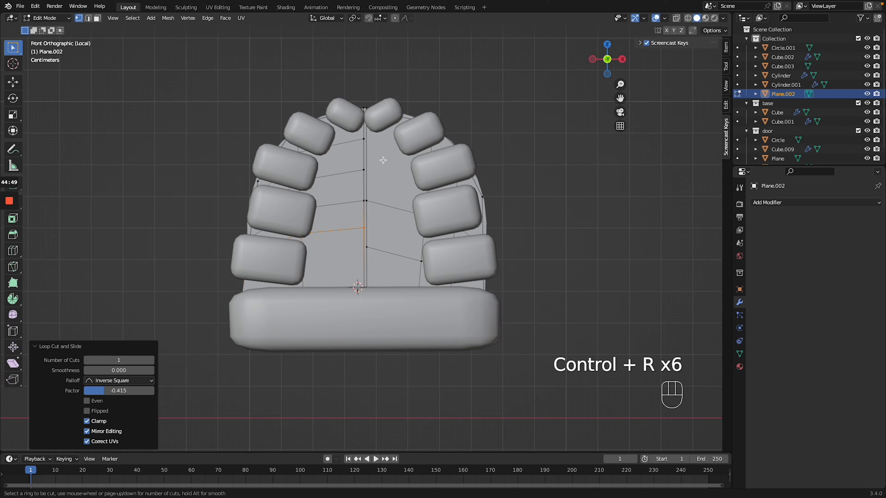
double_click(371, 156)
Turn on proportional editing and shift the upper vertices along the panels' inner edges to bend the centre seam
left_click(395, 19)
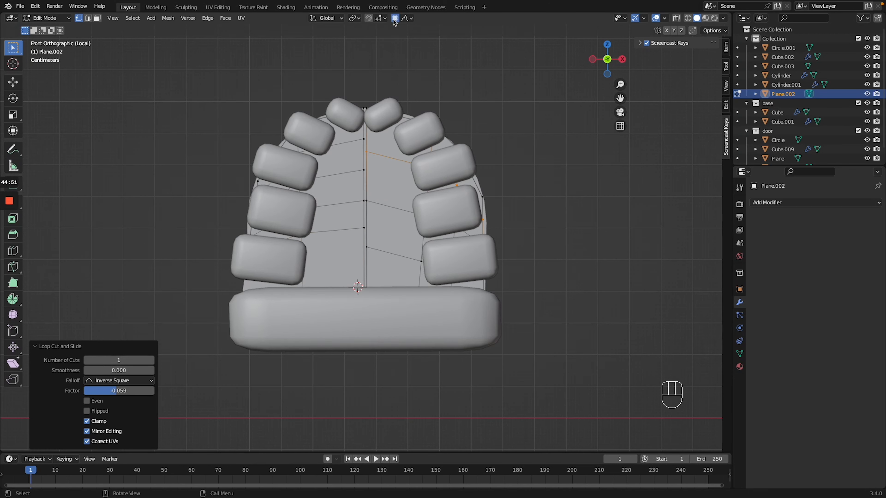
left_click(379, 176)
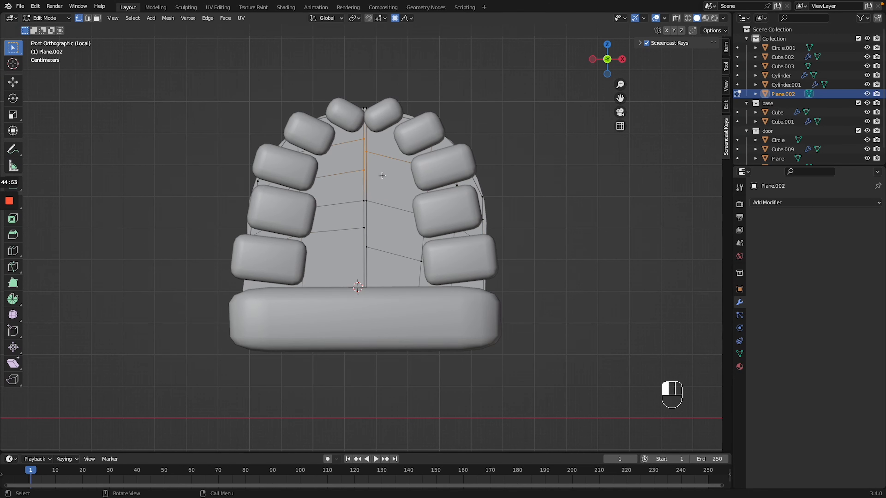
key("g")
left_click(378, 178)
left_click(361, 153)
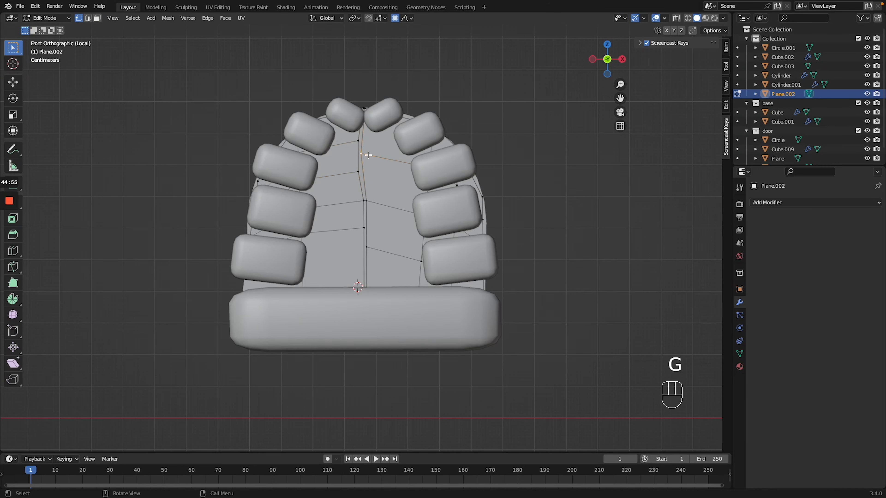
key("g")
left_click(388, 159)
Move the middle and lower inner-edge vertices of both panels to form an uneven, jagged gap between them
left_click(364, 201)
key("g")
left_click(378, 227)
key("g")
left_click(385, 256)
left_click(369, 231)
key("g")
left_click(359, 222)
left_click(364, 198)
key("g")
left_click(370, 215)
Select the whole panel mesh and extrude it along Y to give both window panels thickness
key("a")
middle_click_drag(382, 219, 439, 209)
key("e")
key("y")
left_click(493, 199)
key("Tab")
left_click(396, 209)
key("Tab")
key("e")
key("y")
left_click(491, 211)
Reposition the complete thickened panel mesh behind the stone arch and return to Object Mode
key("a")
key("g")
left_click(485, 212)
key("Tab")
left_click(433, 215)
scroll(433, 215, "left", 10)
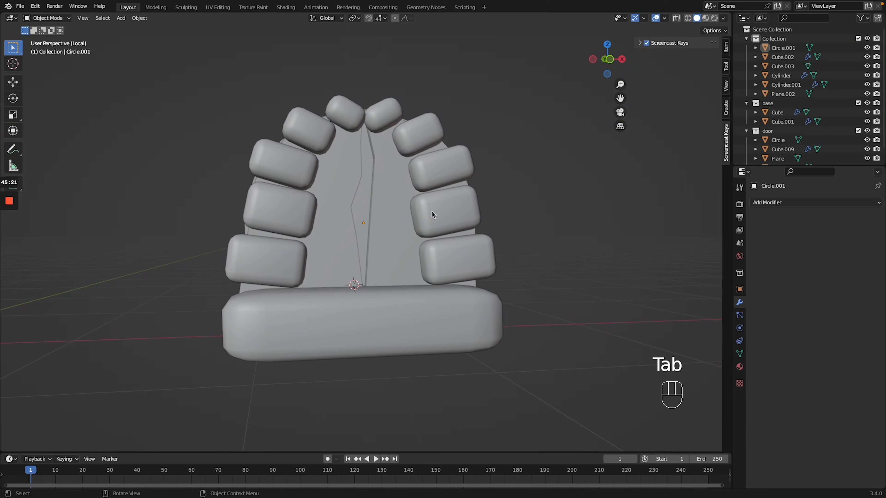
scroll(432, 214, "left", 10)
scroll(432, 215, "right", 10)
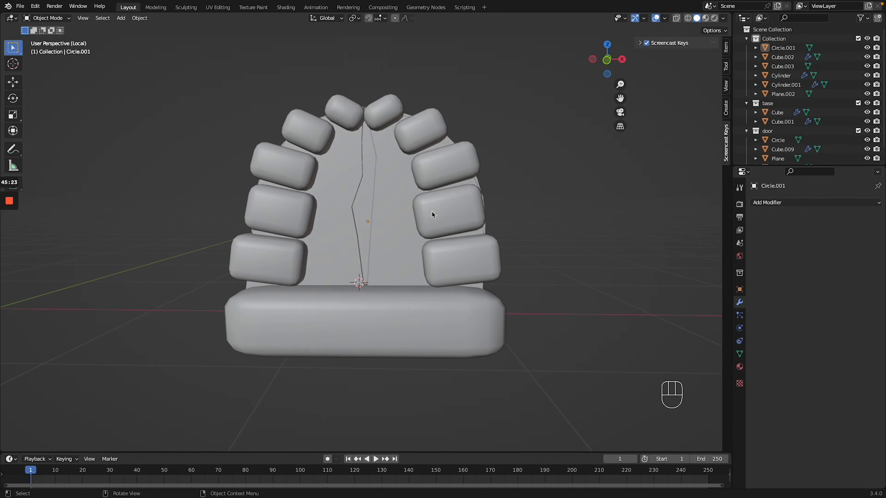
Select all window parts, leave local view and move them about -3.15 m along X toward the castle
left_click_drag(200, 85, 633, 442)
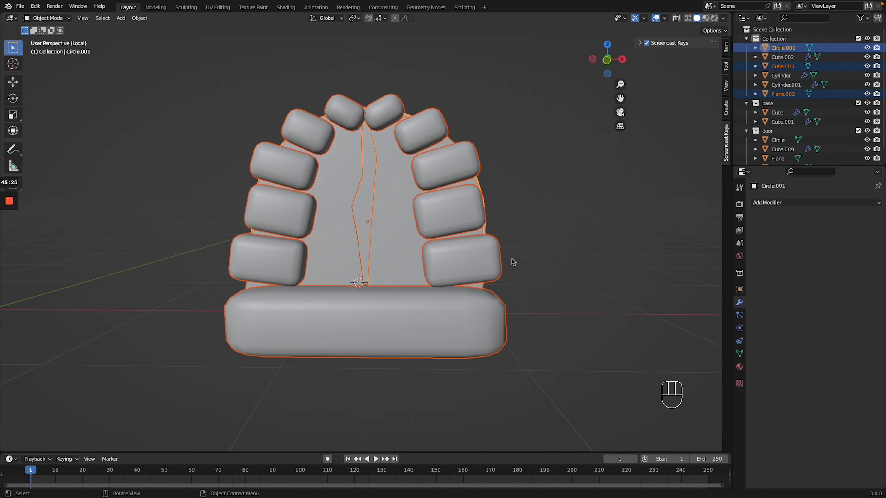
key("KP_Divide")
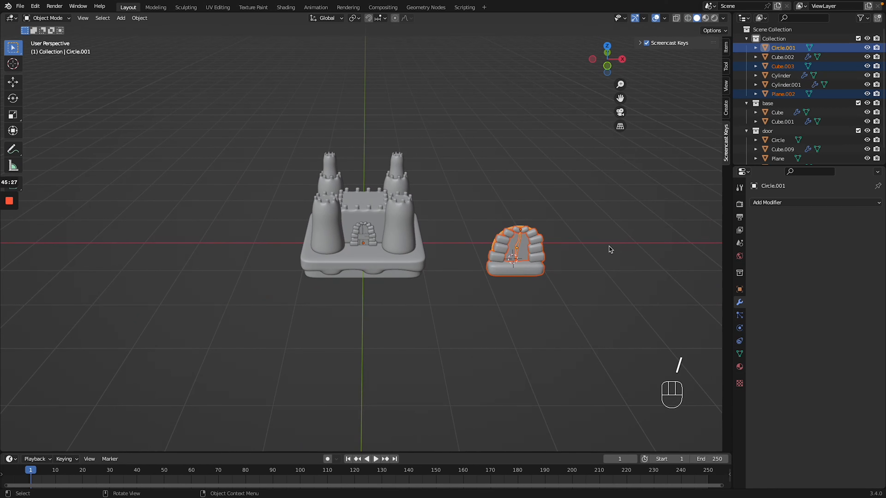
key("g")
key("x")
left_click(461, 261)
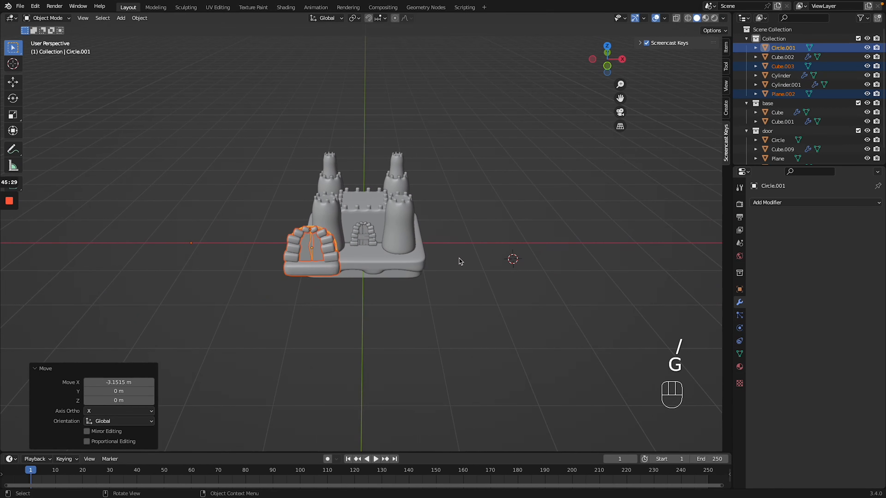
Set the origins of the selected window parts to their geometry
left_click(146, 19)
mouse_move(164, 35)
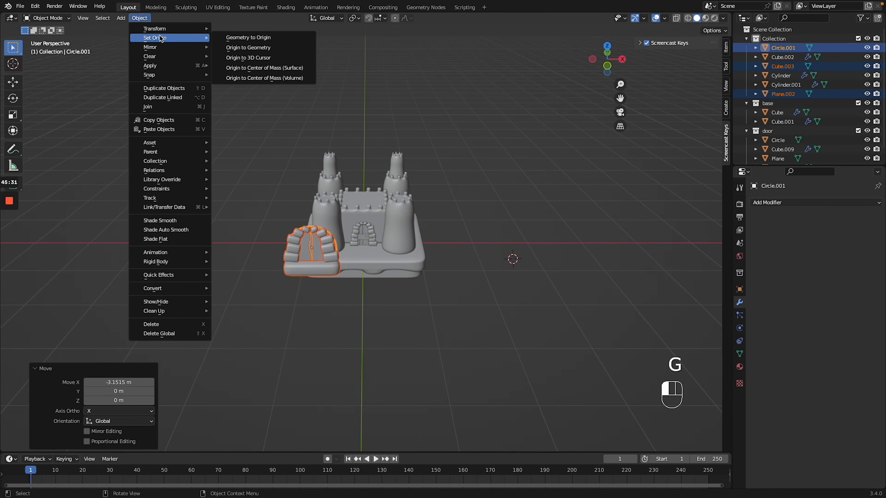
left_click(261, 49)
middle_click_drag(327, 230, 403, 237, "ctrl")
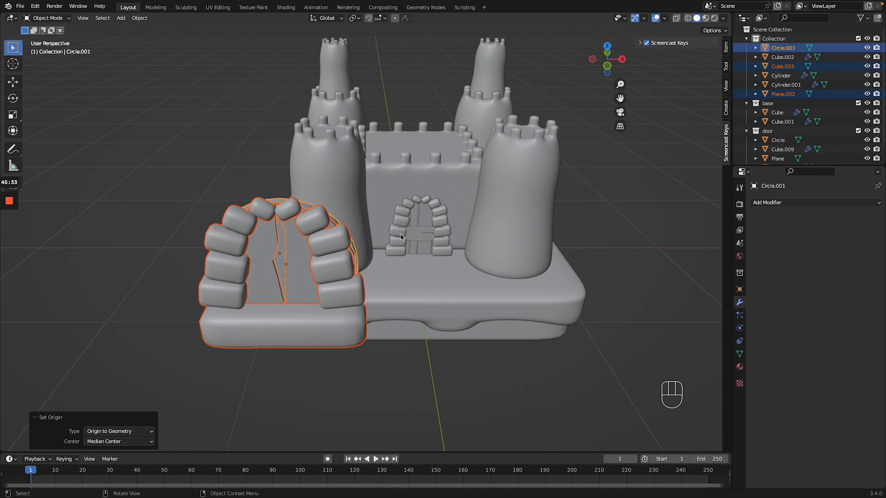
Scale the window by 0.272, position it at the front left tower in front view, and scale it by 1.229
key("g")
key("s")
left_click(314, 248)
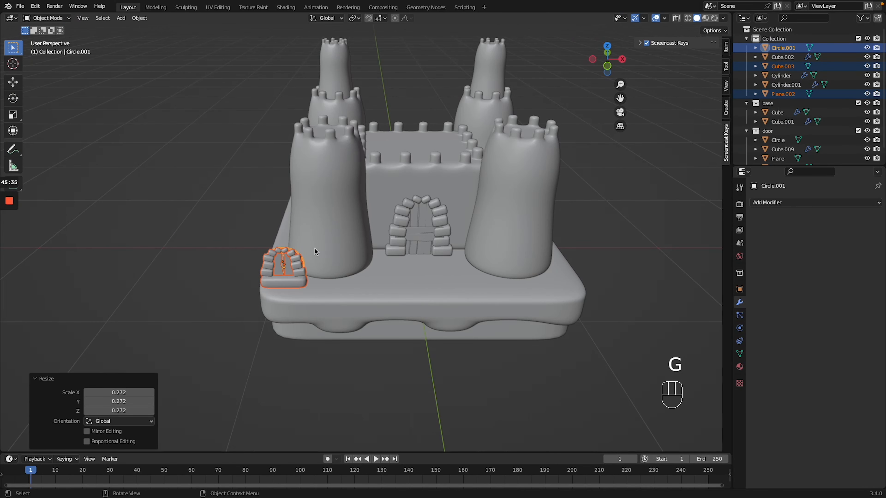
key("KP_1")
key("g")
key("s")
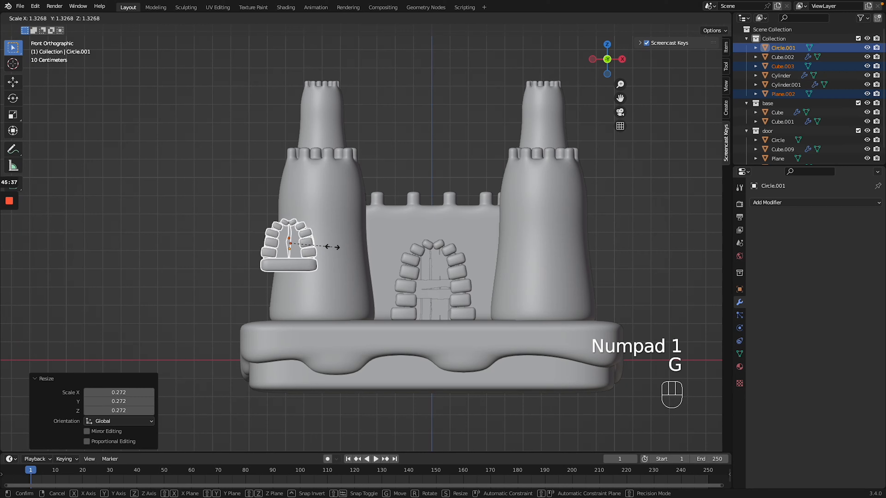
left_click(329, 247)
From the top view, move the window about 0.583 m along Y and fine-tune it in X and Y against the tower's front wall
key("KP_7")
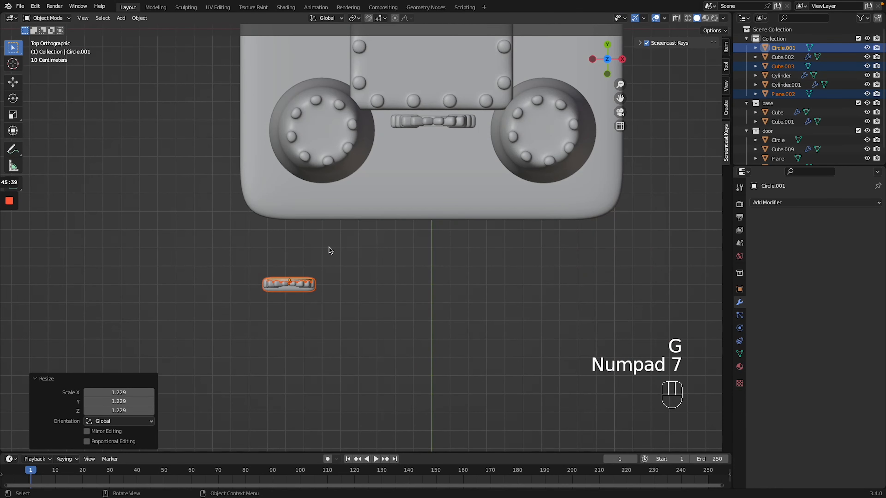
key("g")
left_click(338, 140)
key("g")
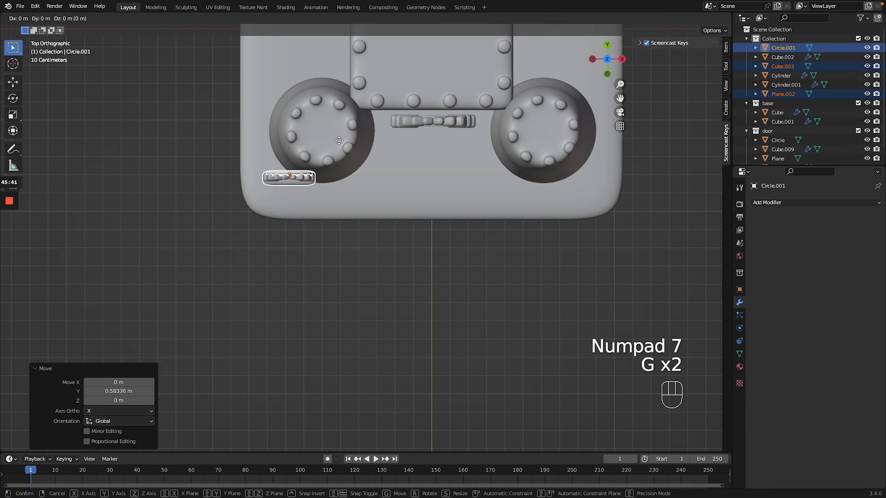
key("x")
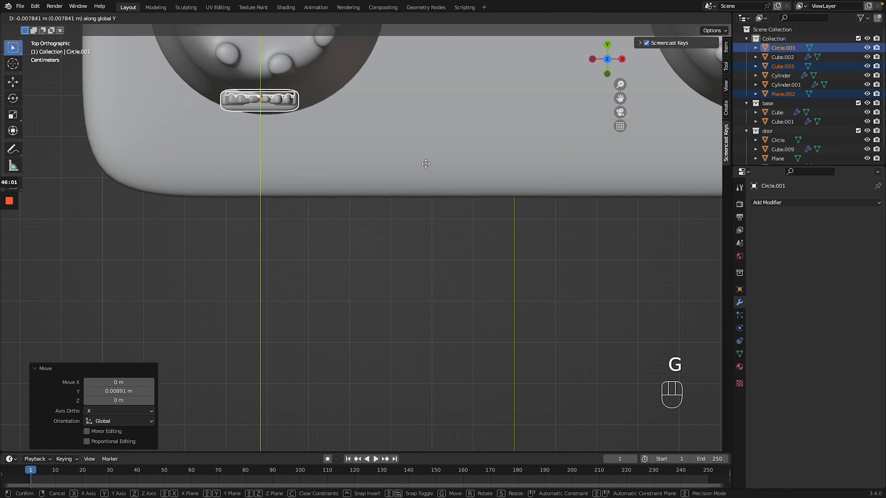
left_click(425, 163)
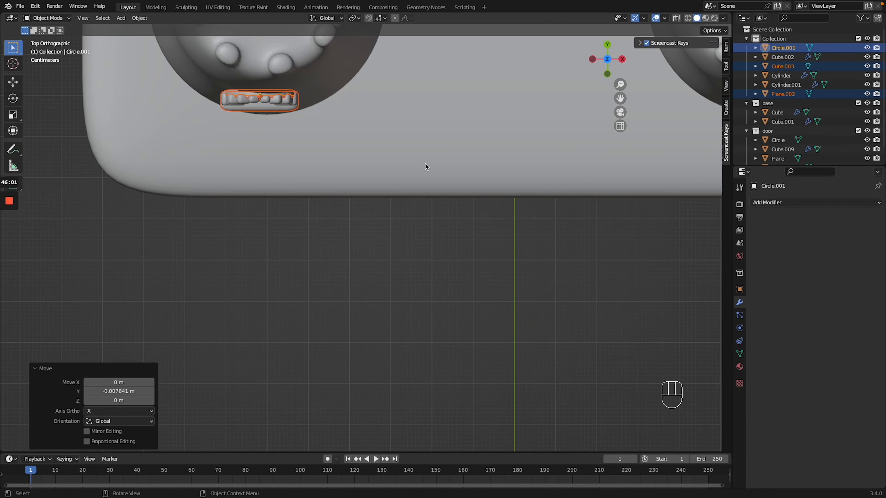
key("g")
left_click(427, 162)
middle_click_drag(427, 162, 429, 162)
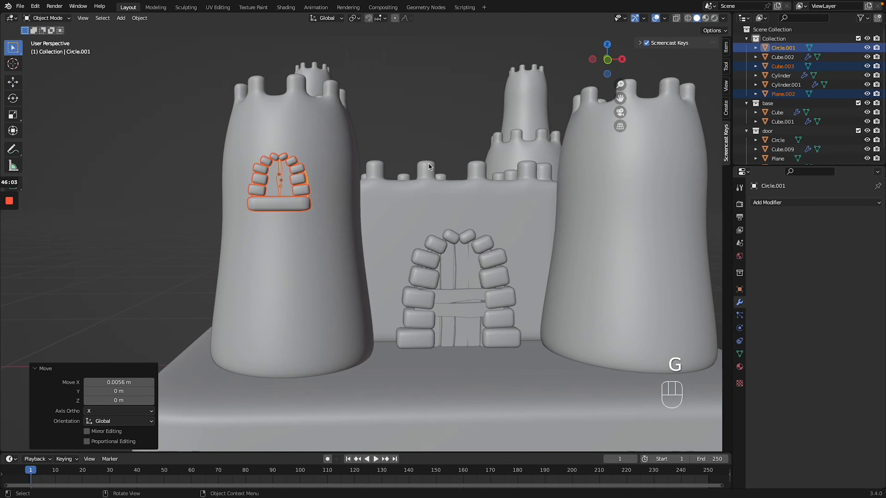
Lower the window along Z on the front of the left tower
key("g")
key("x")
key("z")
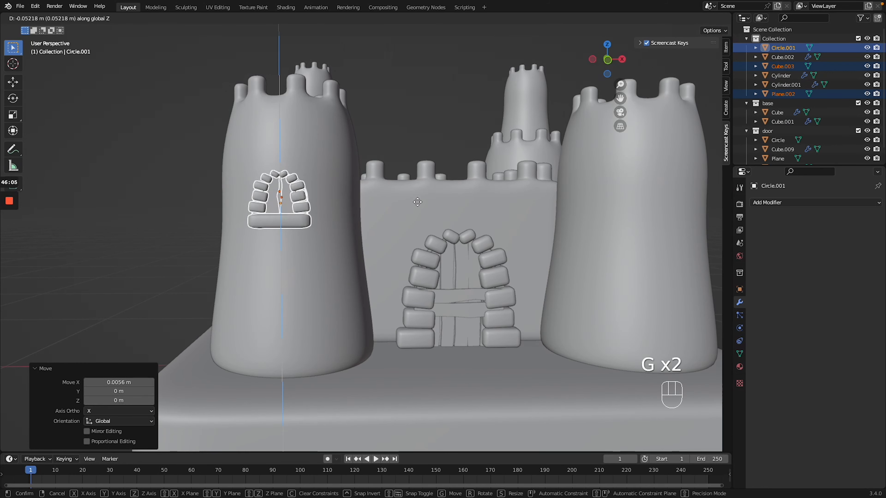
left_click(419, 194)
middle_click_drag(418, 194, 419, 195)
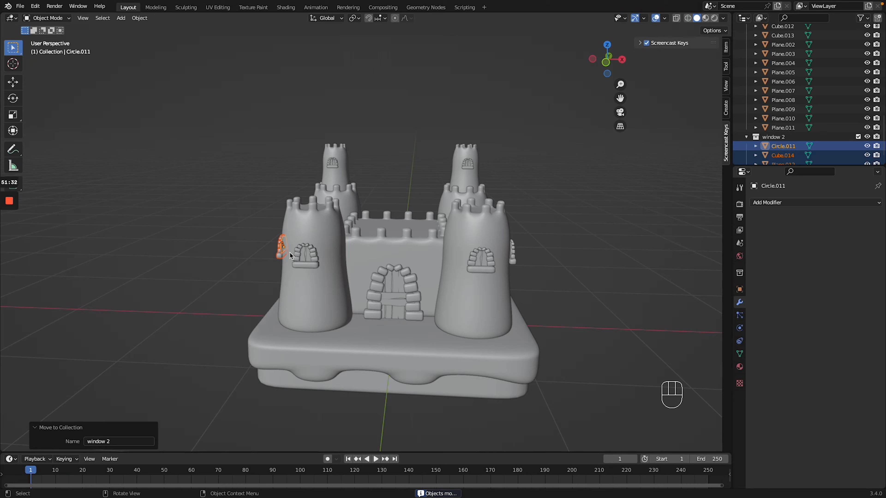
Save the castle game asset tutorial file
middle_click_drag(388, 189, 470, 152)
left_click(37, 6)
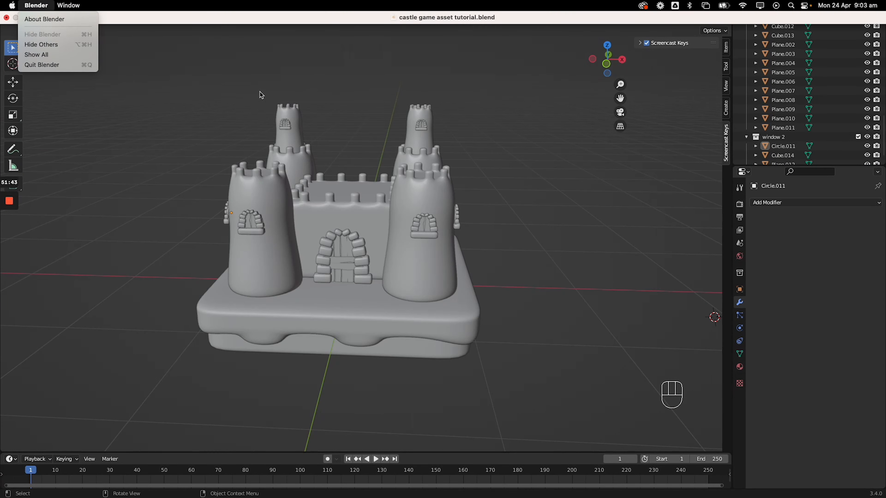
left_click(21, 7)
left_click(39, 70)
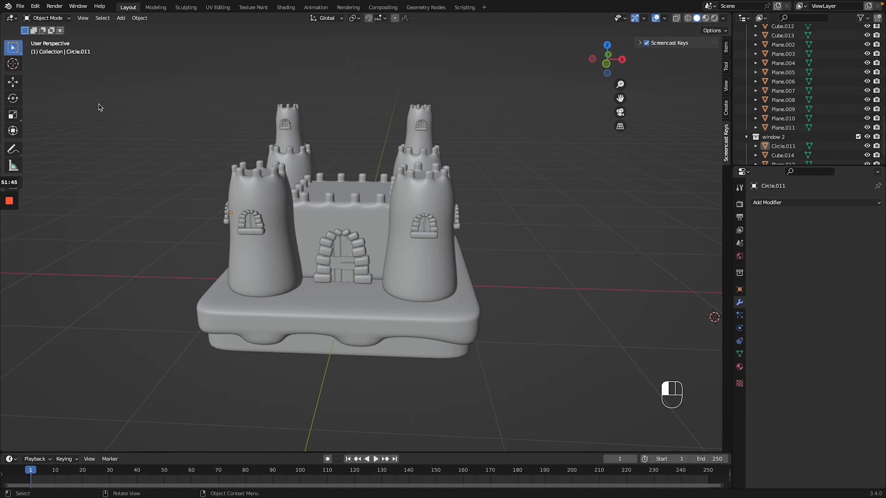
Extrude the top faces inside the central block's battlements about 0.563 m downward along Z to hollow it out
middle_click_drag(249, 217, 248, 216)
left_click(363, 213)
key("Tab")
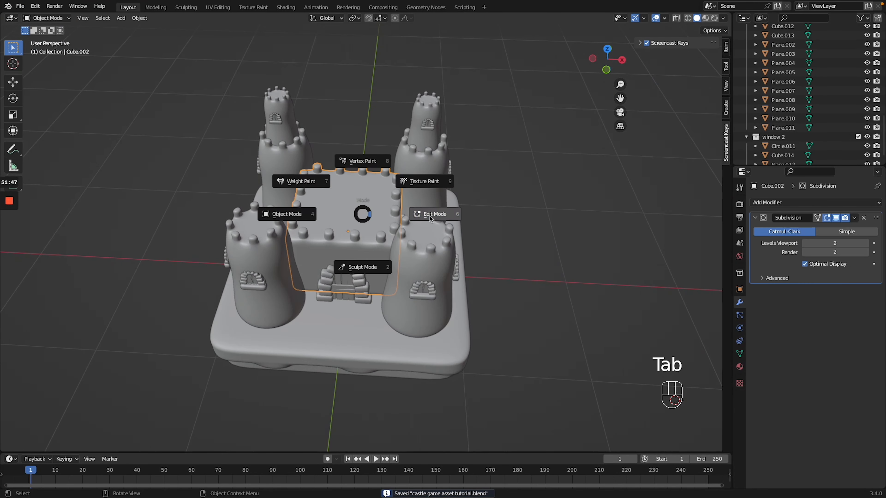
middle_click_drag(429, 216, 429, 216, "ctrl")
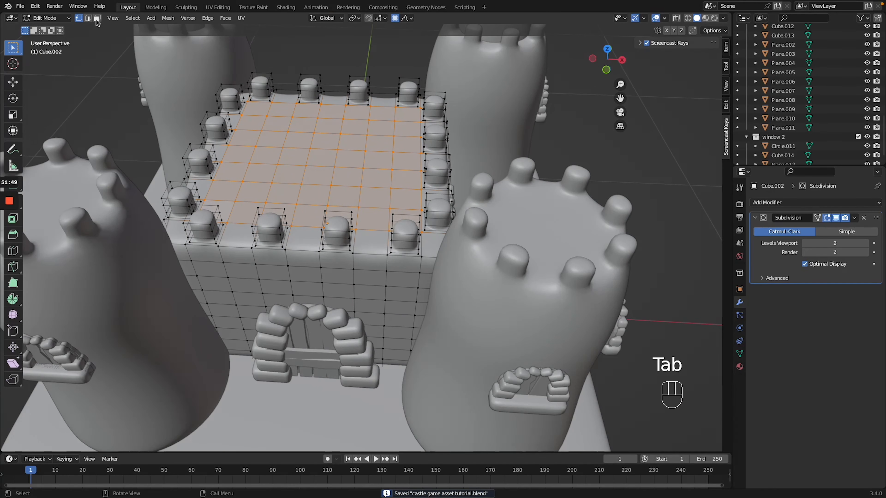
key("e")
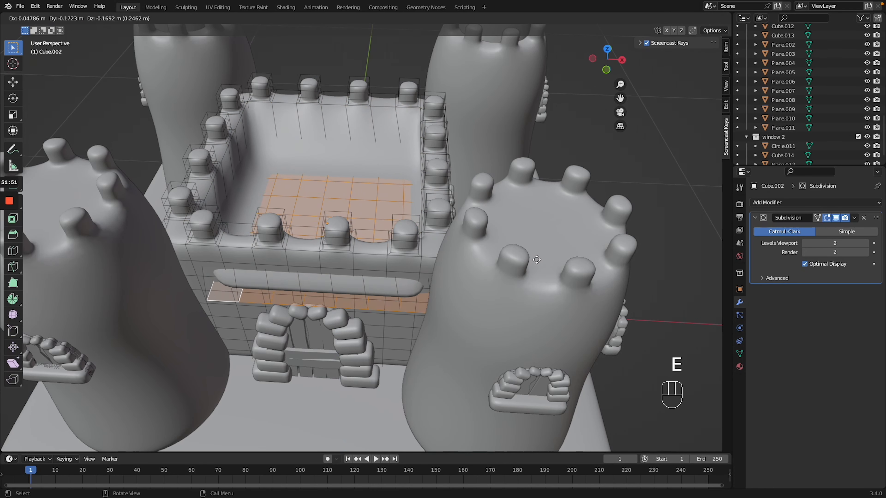
left_click(525, 295)
scroll(393, 216, "up", 5)
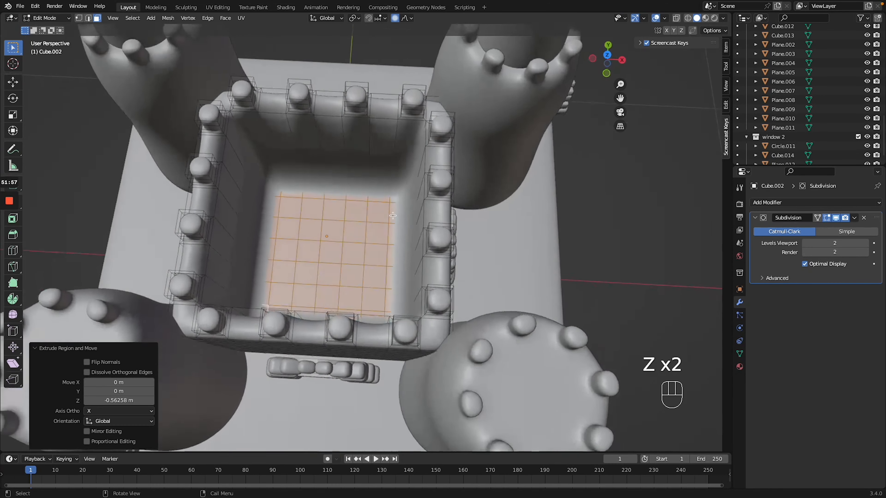
Add an edge loop around the recess's inner walls and slide it to factor -1.000 at the floor
key("ctrl+r")
left_click(340, 174)
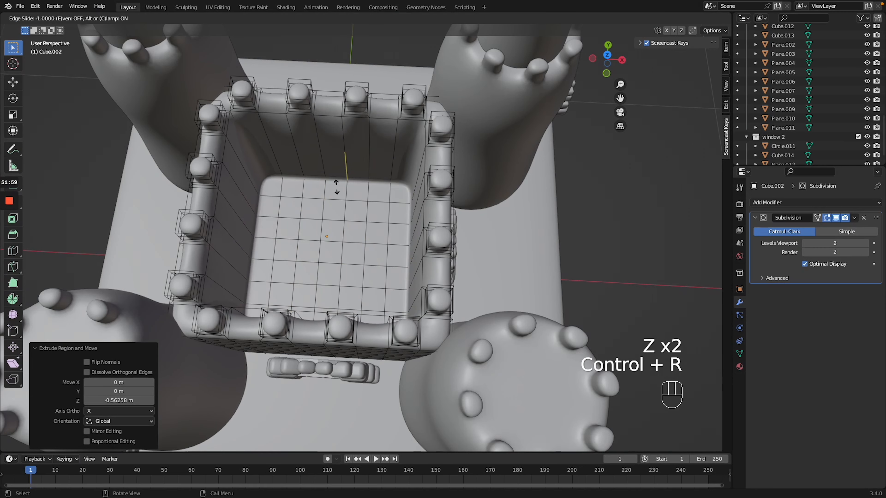
left_click(338, 192)
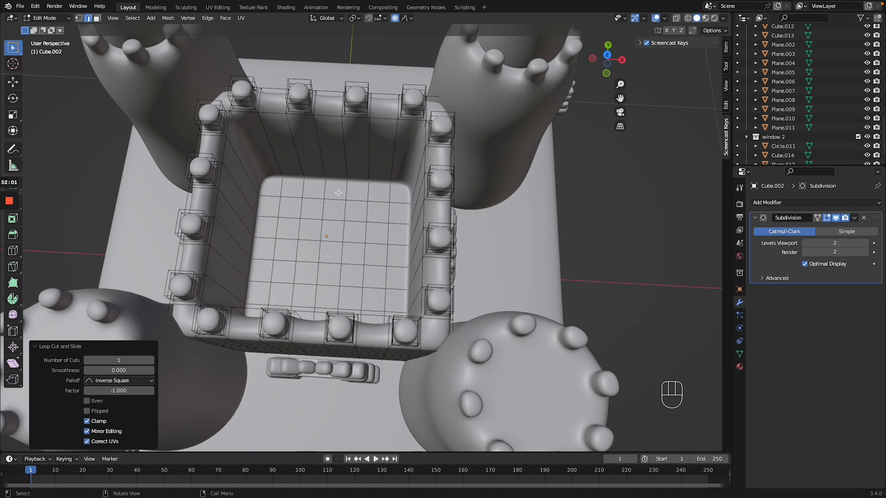
Move the arched door about 0.034 m along Y at the central block's front wall and clear the selection
middle_click_drag(354, 273, 344, 243)
key("grave")
left_click(343, 190)
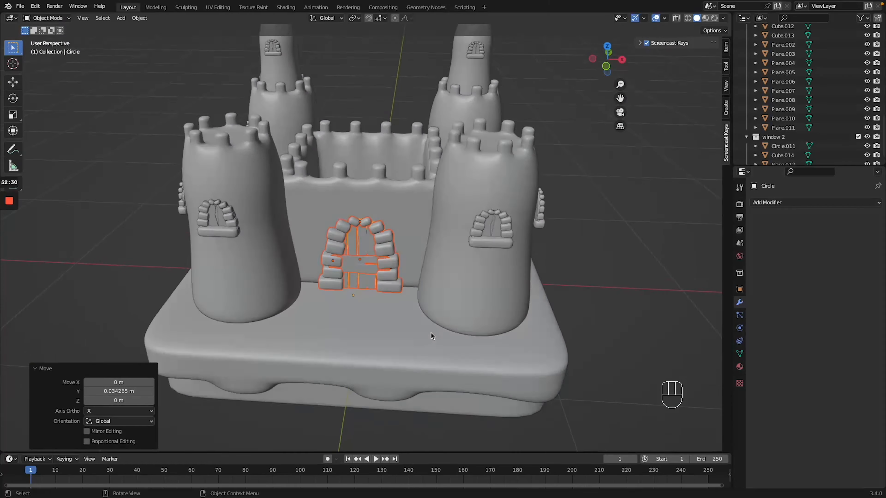
middle_click_drag(431, 336, 431, 335)
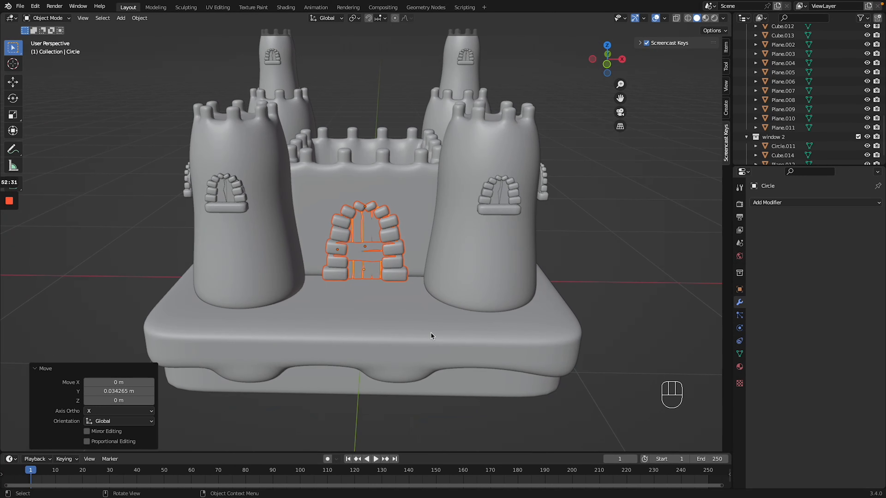
middle_click_drag(369, 170, 366, 196)
left_click(152, 185)
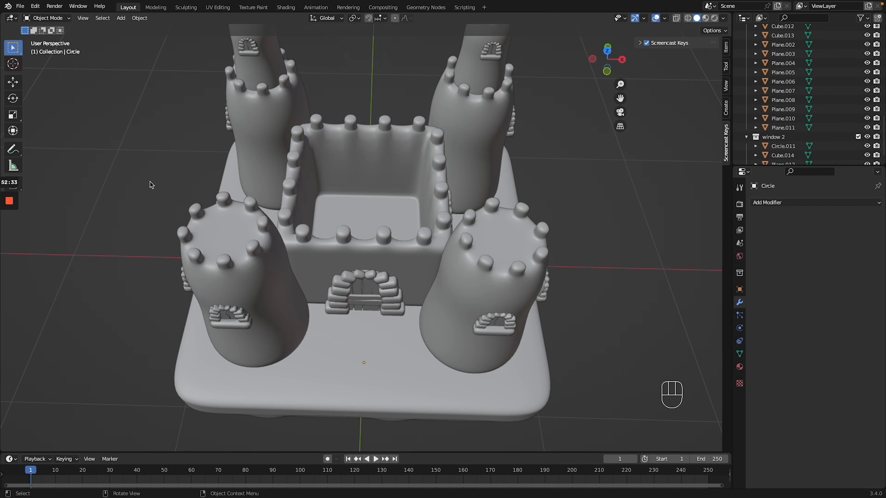
Snap the 3D cursor to the world origin and add a cylinder with 16 vertices
key("shift+s")
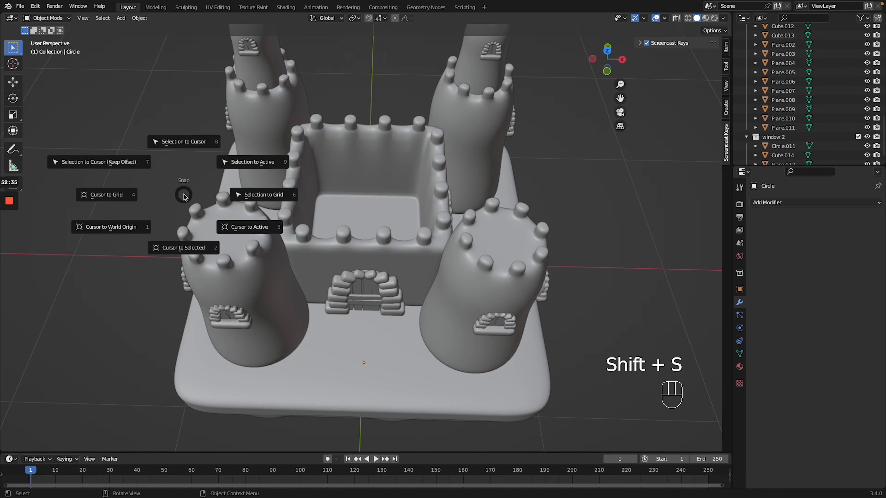
left_click(131, 231)
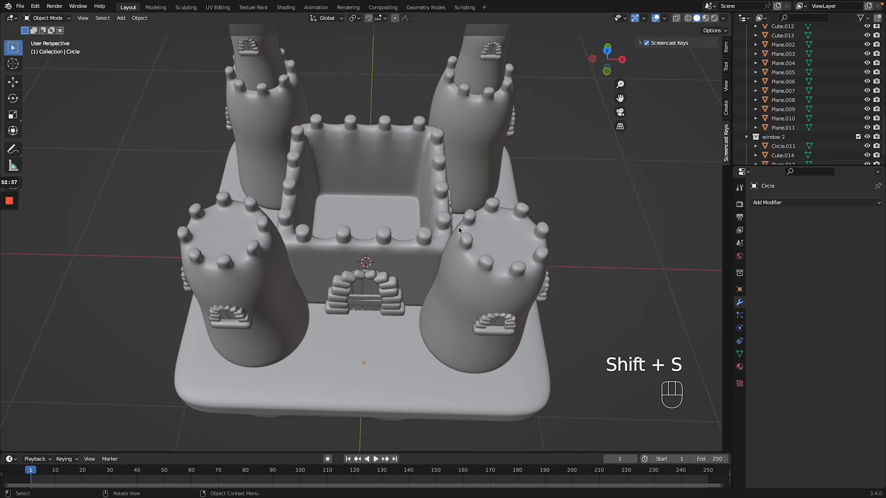
key("shift+a")
mouse_move(398, 209)
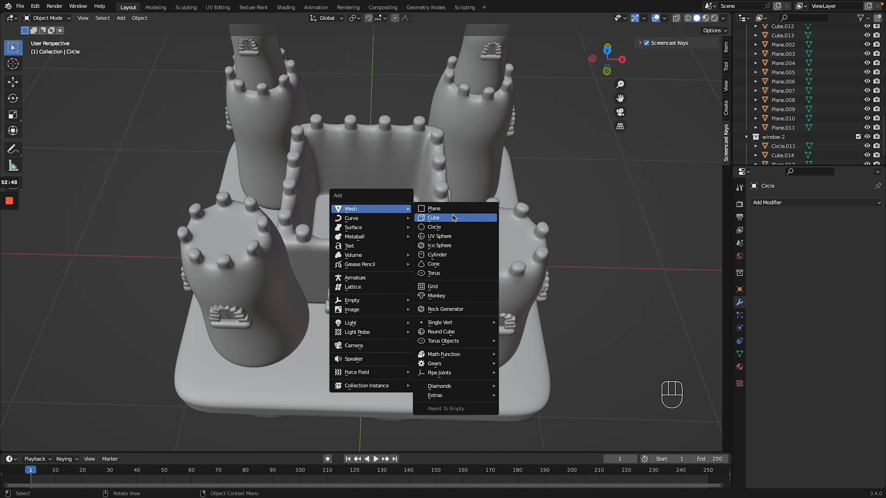
left_click(437, 255)
left_click(122, 332)
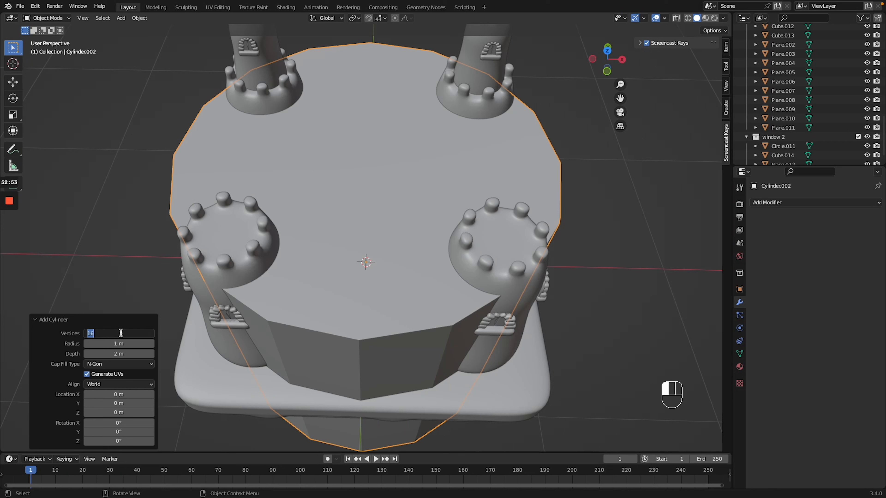
key("Return")
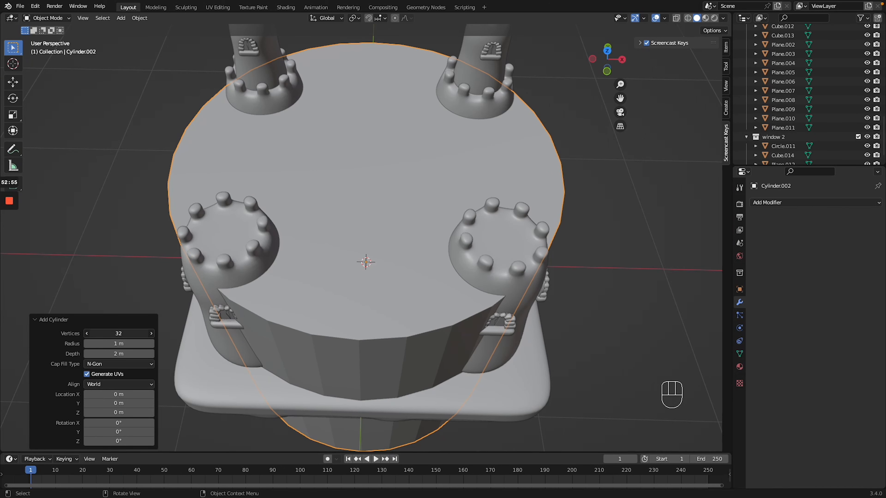
type("16")
key("Return")
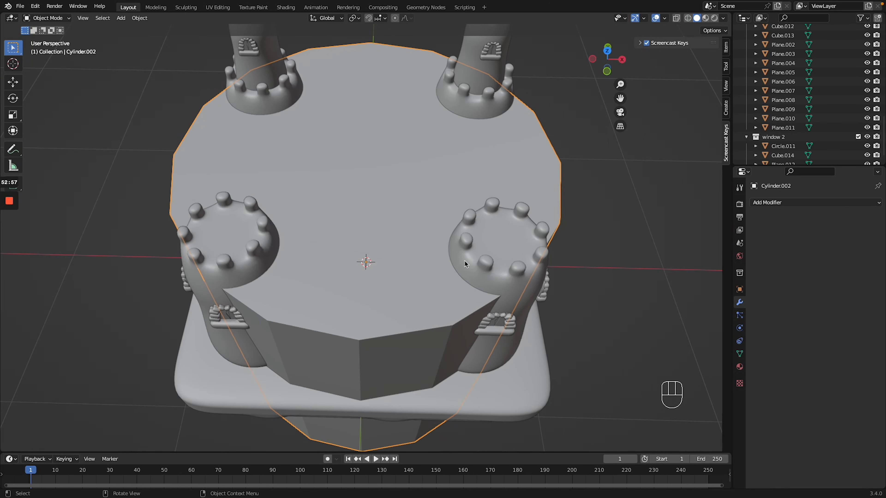
Scale the cylinder down to about 0.08 of its size and isolate it in local view
key("g")
key("s")
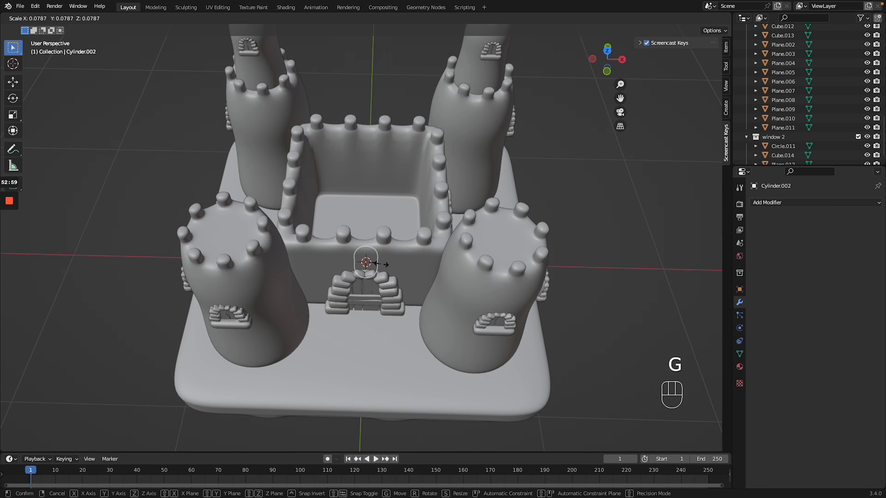
left_click(380, 266)
key("KP_Divide")
scroll(459, 248, "down", 9, "ctrl")
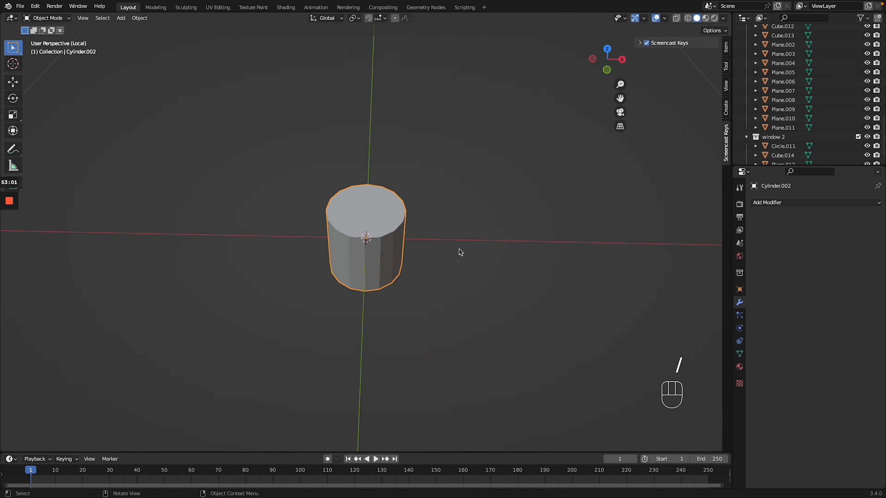
Stretch the cylinder about 2.28 times along Z and raise it until its base sits at the world origin
scroll(459, 248, "down", 5)
key("g")
key("s")
key("z")
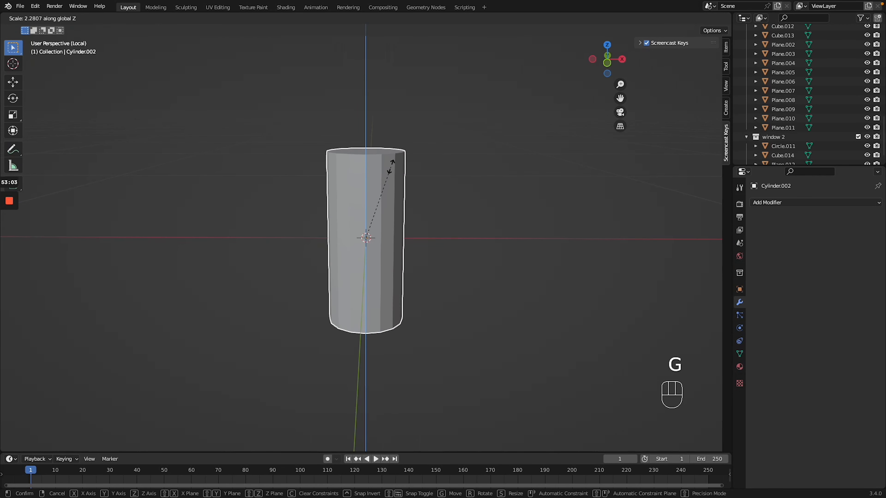
left_click(390, 167)
key("g")
key("z")
left_click(391, 89)
left_click(464, 140)
Open the preferences and look through the add-ons section
key("shift+a")
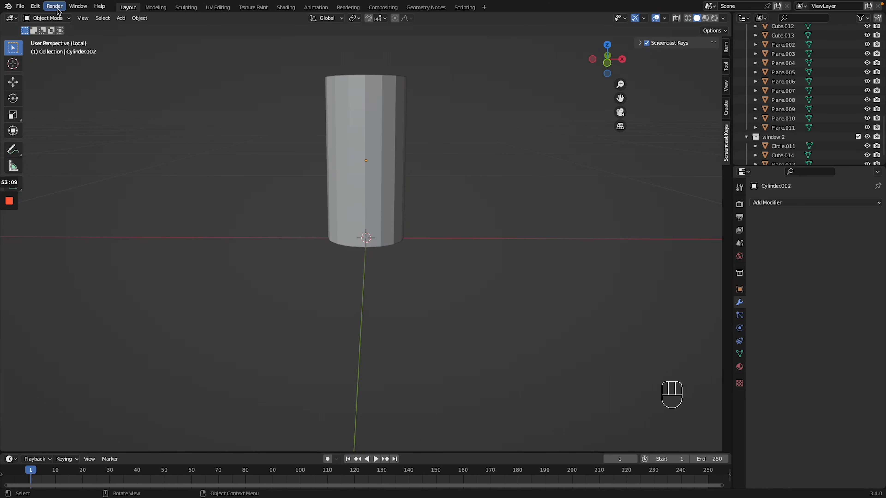
left_click(35, 6)
left_click(56, 137)
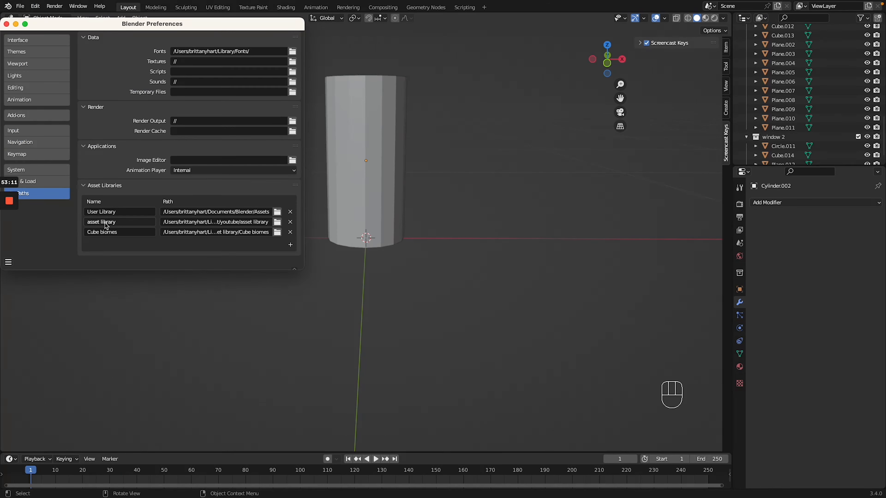
left_click(39, 116)
left_click(269, 50)
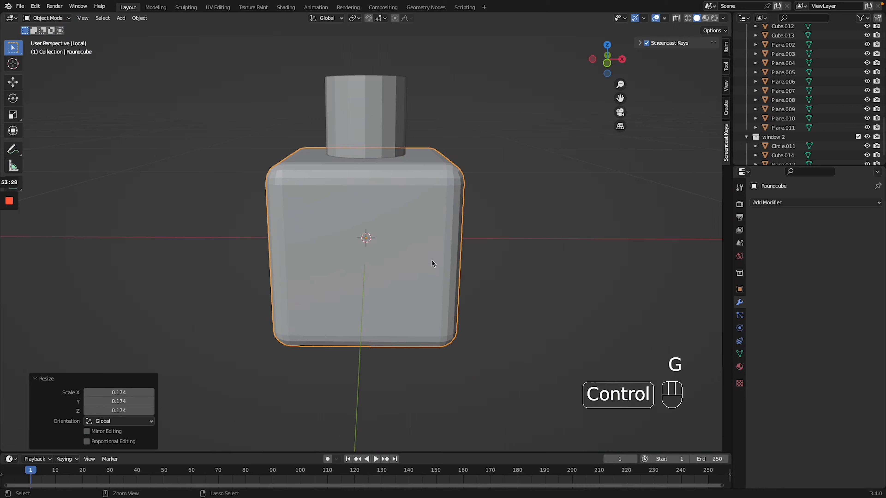
Undo the scaled box-shaped round cube and add a new round cube with a radius of 1.00
key("ctrl+z")
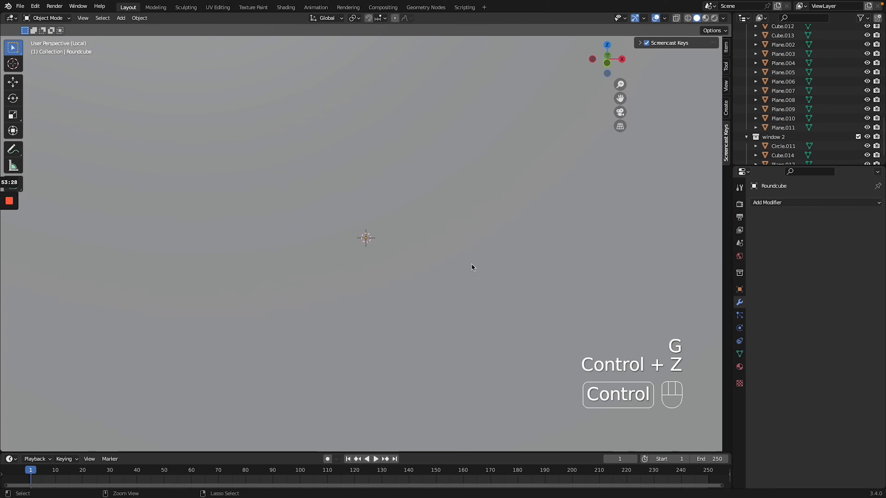
key("ctrl+z")
key("shift+a")
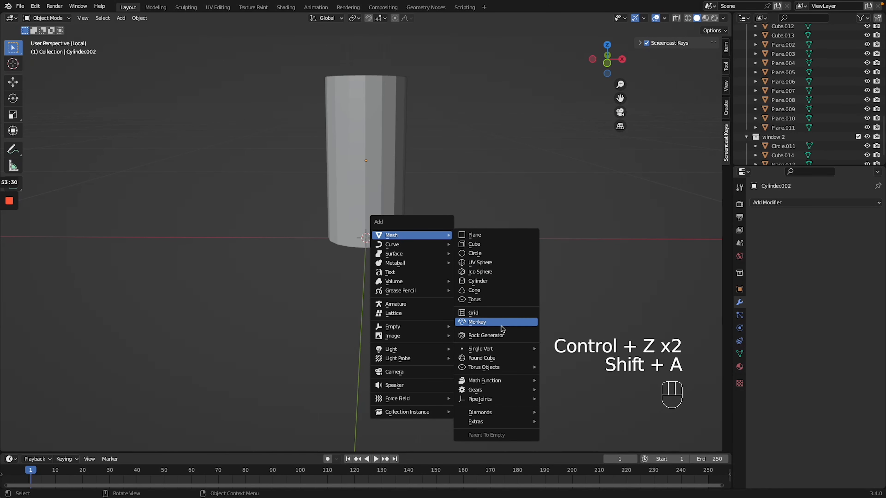
left_click(495, 358)
left_click_drag(127, 224, 130, 225)
left_click(624, 200)
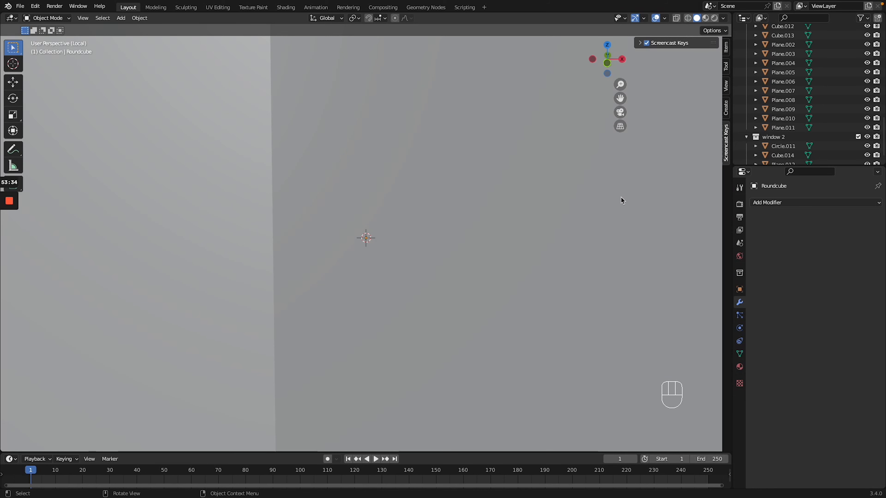
Scale the round cube down and raise it about 0.354 m along Z onto the top of the cylinder
key("g")
key("s")
left_click(410, 237)
key("g")
left_click(410, 59)
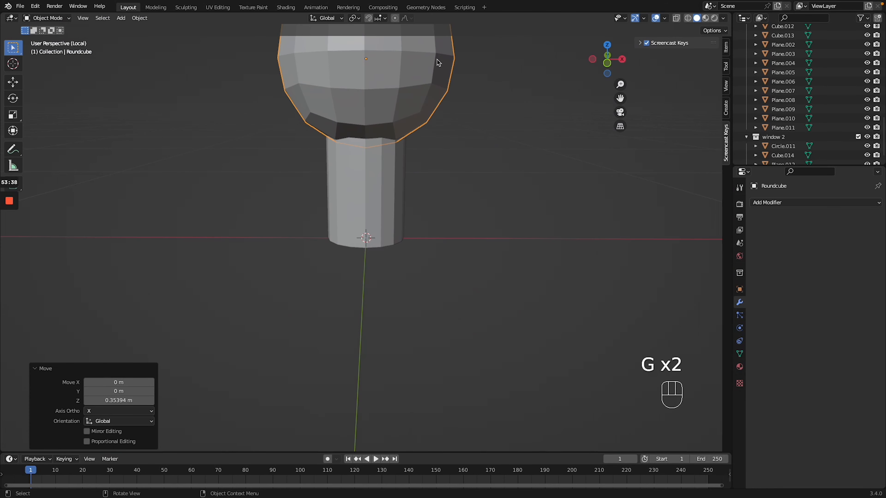
Enlarge the round cube on top of the cylinder to roughly three times the cylinder's width
key("shift+a")
scroll(451, 174, "up", 5, "shift")
left_click(405, 222)
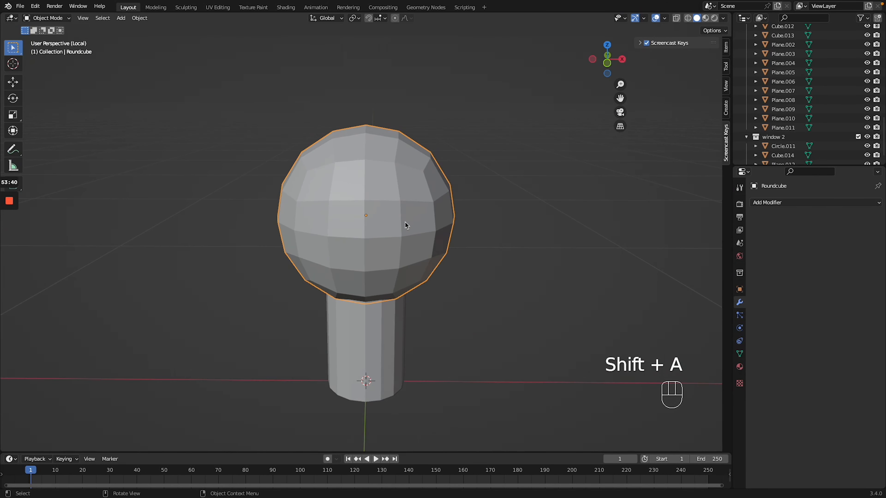
key("s")
left_click(418, 225)
scroll(418, 226, "down", 3)
scroll(418, 226, "down", 3, "shift")
Add a second round cube at the cylinder's base and scale it down to a small ball
left_click(453, 295)
key("shift+a")
mouse_move(452, 295)
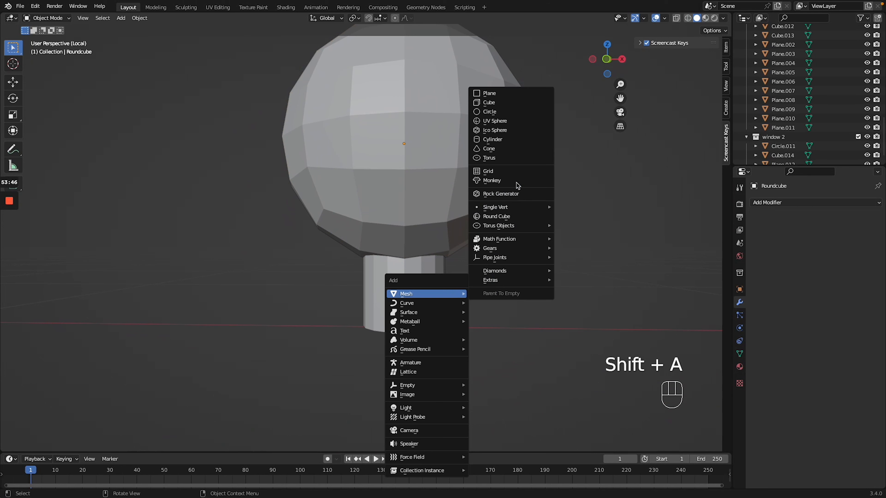
left_click(508, 217)
key("s")
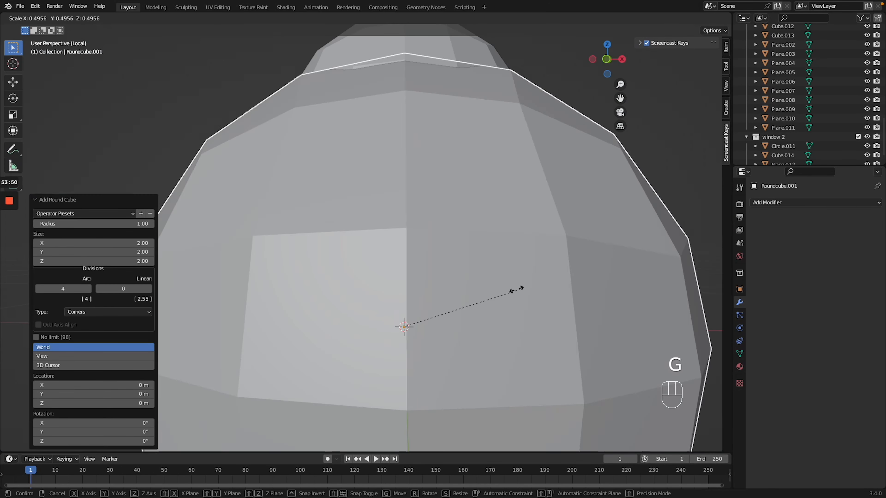
left_click(415, 316)
Place the small round cube beside the cylinder along Y, stretching it 1.555 times and shifting it about 0.069 m back along Y
middle_click_drag(593, 319, 491, 323)
key("g")
key("y")
left_click(377, 325)
key("s")
key("y")
left_click(461, 324)
key("g")
key("y")
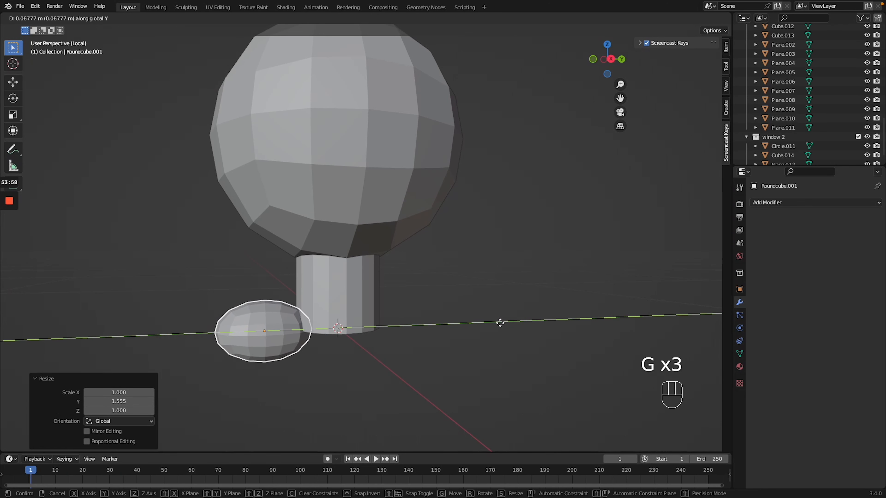
left_click(501, 323)
Flatten the small round cube along Z, scale it by 0.722 and lower it about 0.004 m beside the cylinder's base
middle_click_drag(267, 296, 268, 287, "ctrl")
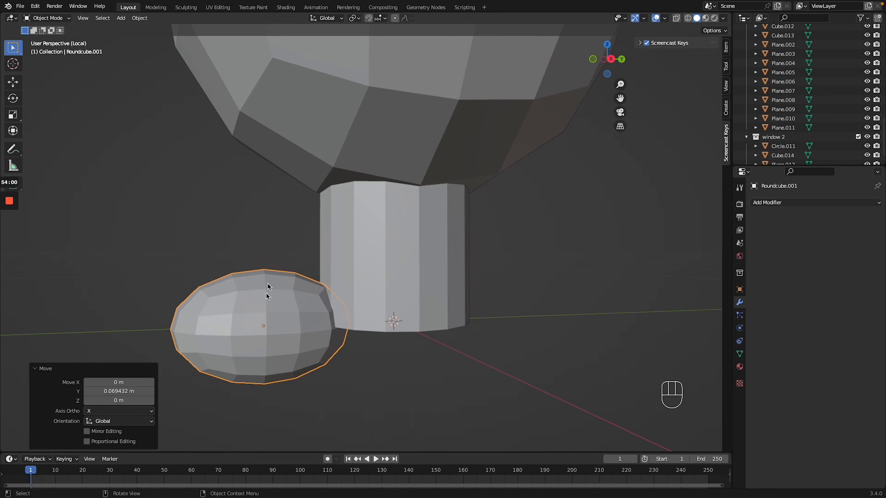
key("g")
key("s")
key("z")
left_click(271, 285)
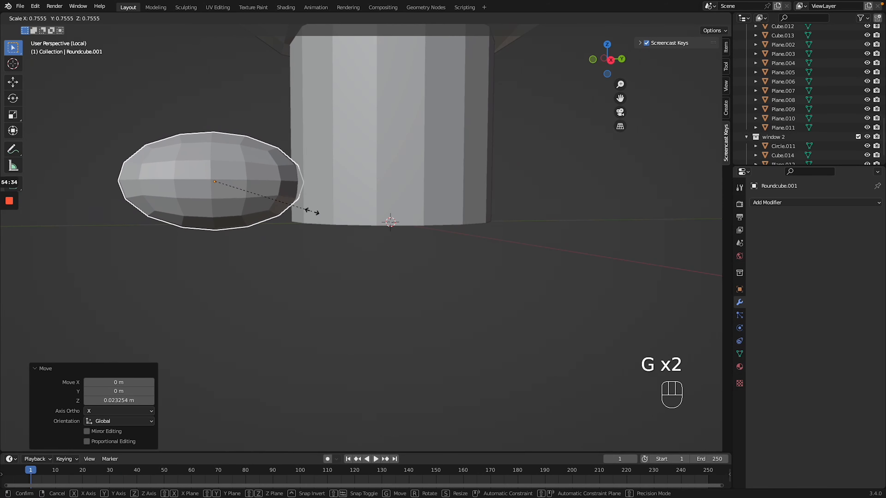
key("g")
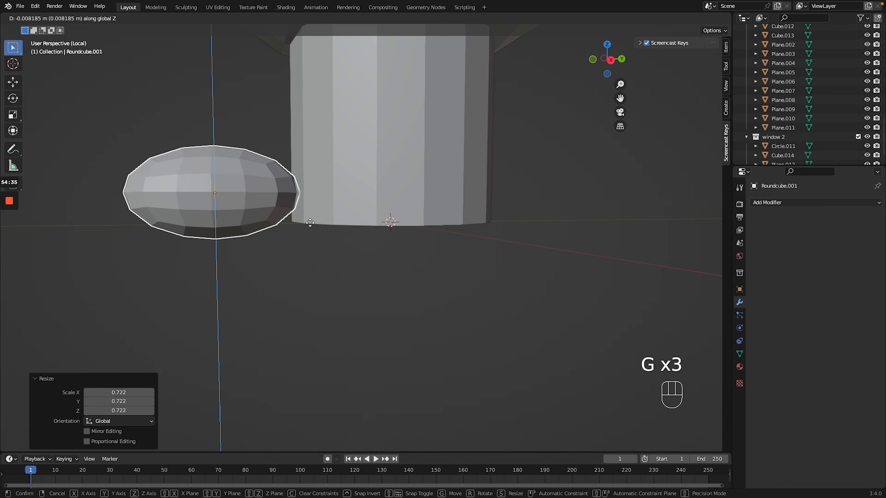
left_click(310, 222)
middle_click_drag(310, 223, 311, 216)
Select the small round cube's end vertices nearest the cylinder in X-ray and move them about -0.011 m along X with proportional editing
key("Tab")
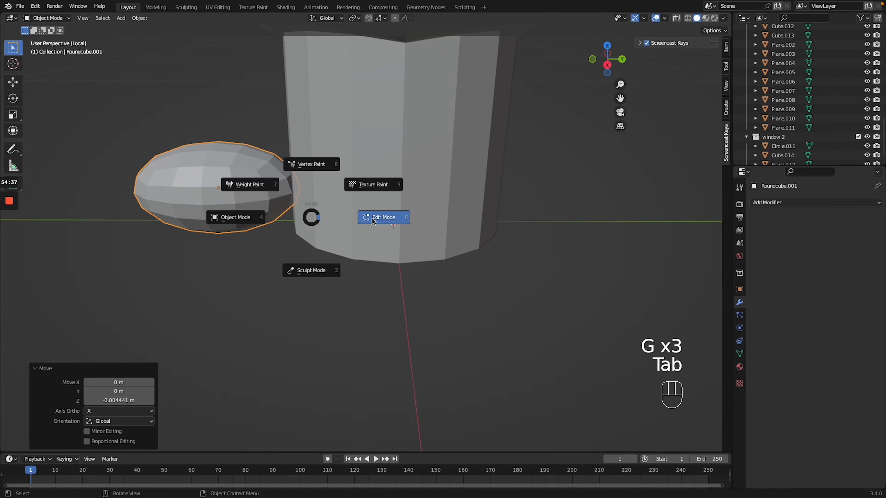
left_click(317, 218)
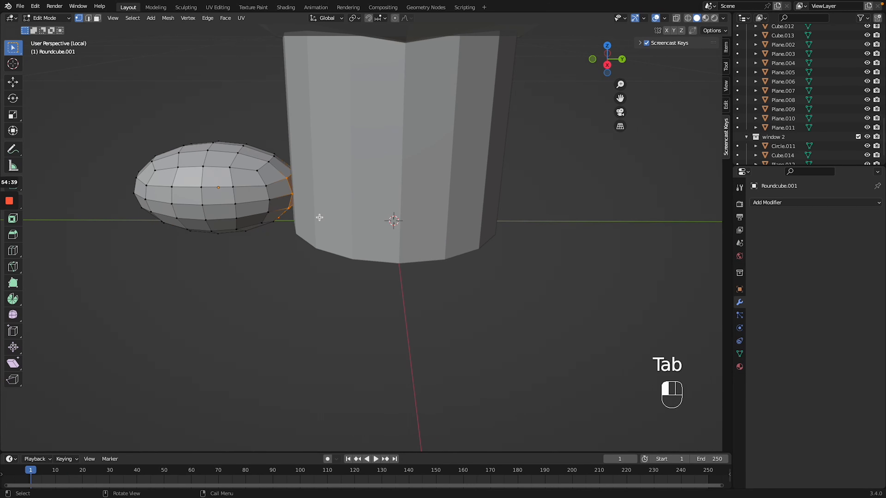
key("alt+z")
middle_click_drag(320, 217, 319, 216)
key("b")
left_click_drag(436, 187, 450, 223)
middle_click_drag(503, 209, 482, 208)
key("o")
key("f")
key("g")
left_click(497, 202)
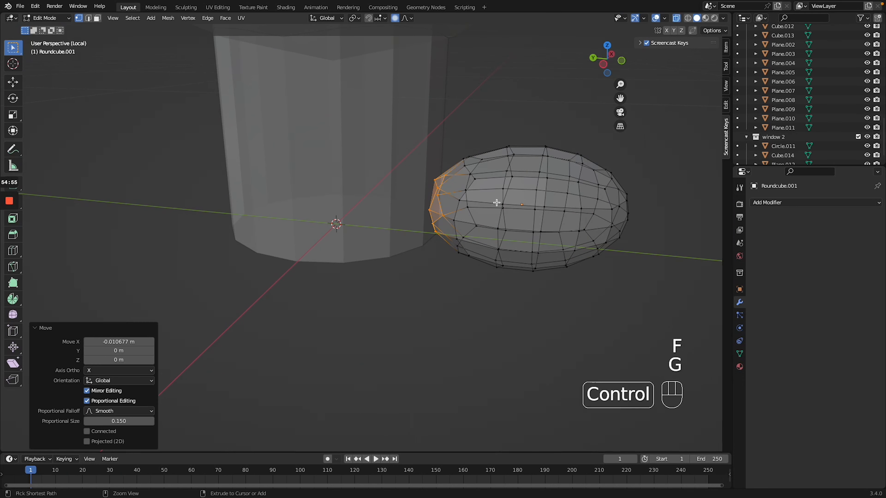
Undo the last X move, move the small round cube's end vertices along Y with proportional editing, and return to Object Mode without X-ray
key("ctrl+z")
key("g")
key("y")
left_click(473, 199)
mouse_move(474, 199)
middle_mouse_down()
mouse_move(450, 199)
mouse_move(474, 198)
middle_mouse_up()
key("Tab")
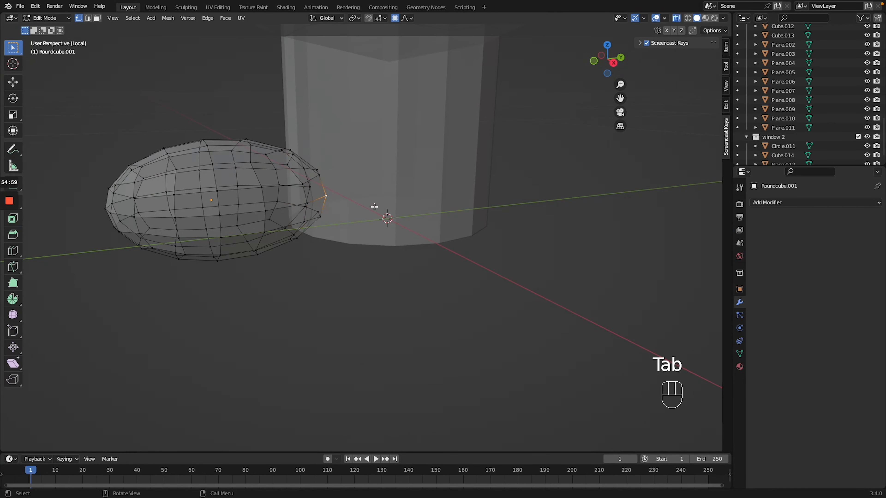
key("Tab")
left_click(343, 202)
key("alt+z")
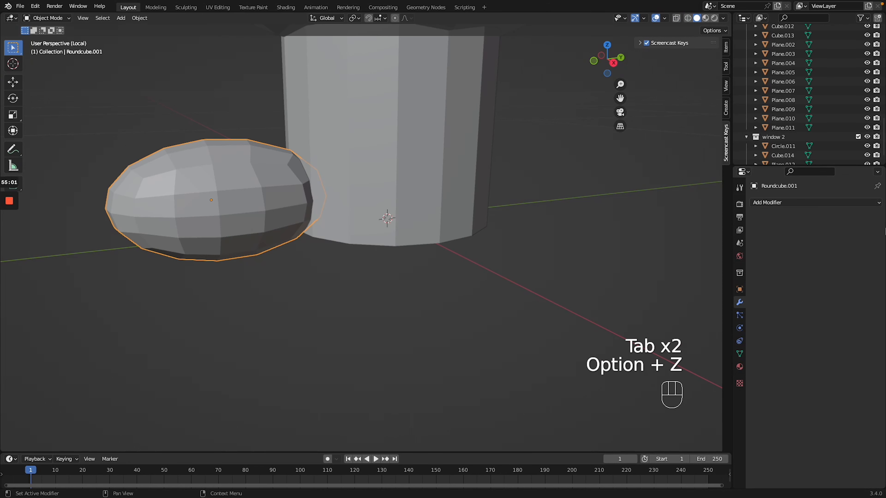
Smooth the small round cube with a Subdivision Surface modifier and smooth shading, and save the file
left_click(824, 203)
left_click(713, 370)
right_click(714, 370)
left_click(715, 370)
left_click(21, 7)
left_click(35, 68)
Apply the small round cube's location, rotation and scale
key("shift+a")
mouse_move(314, 225)
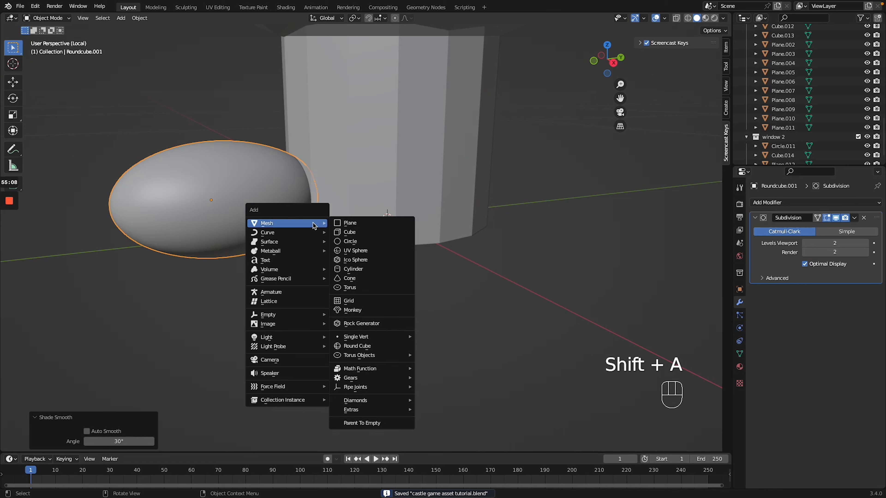
left_click(342, 236)
key("ctrl+a")
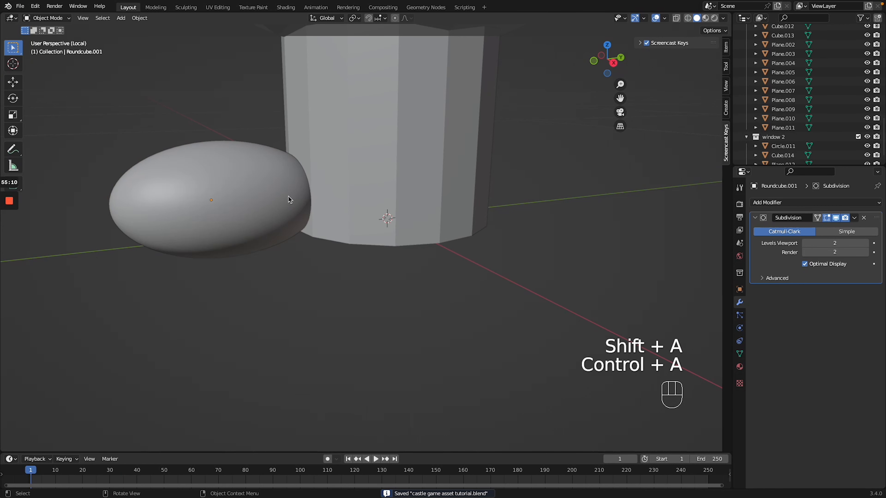
left_click(288, 197)
key("ctrl+a")
left_click(289, 197)
key("ctrl+a")
left_click(286, 202)
key("ctrl+a")
left_click(282, 214)
Add a Bezier circle at the cylinder's base and scale it by 0.153
key("shift+a")
mouse_move(227, 179)
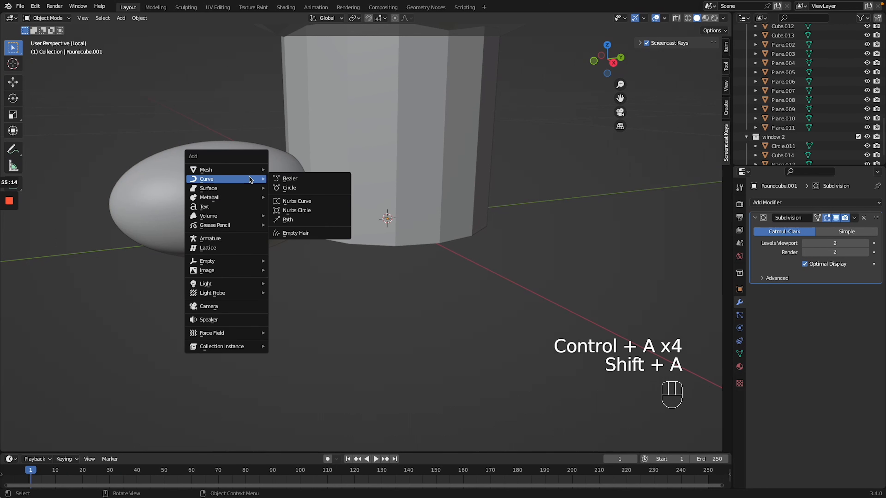
left_click(304, 195)
key("g")
key("s")
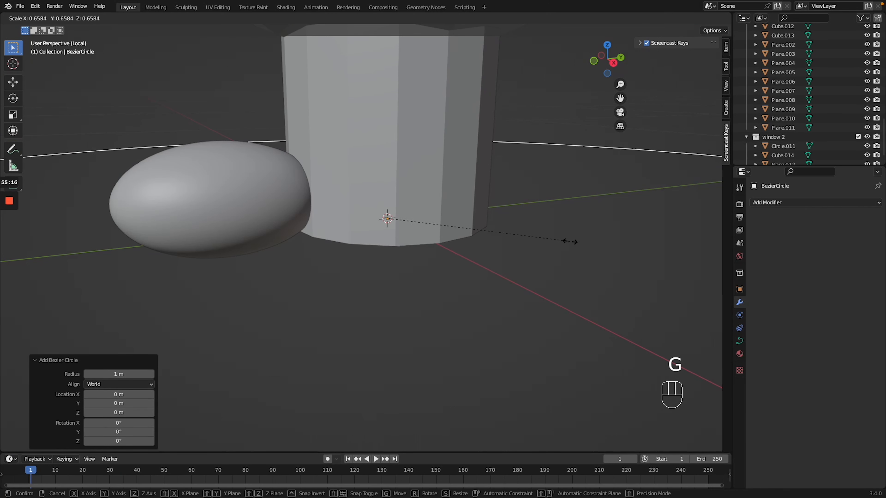
left_click(424, 239)
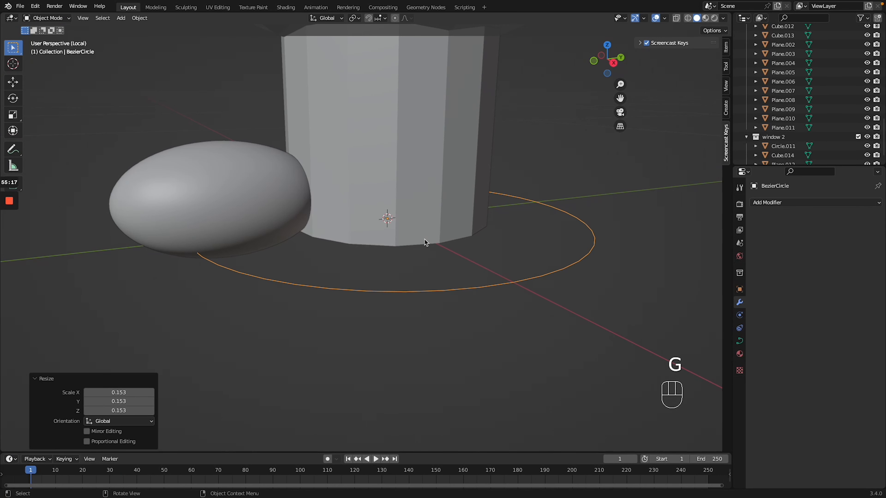
Apply all transforms on the Bezier circle
key("ctrl+a")
left_click(543, 250)
key("ctrl+a")
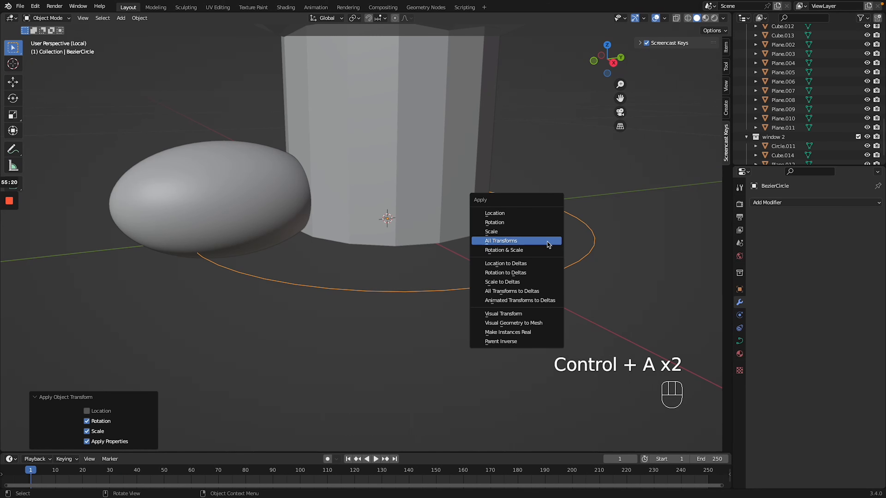
Add an Array modifier to the small round cube, using Object Offset from the Bezier circle instead of Relative Offset
left_click(239, 209)
left_click(824, 202)
left_click(695, 225)
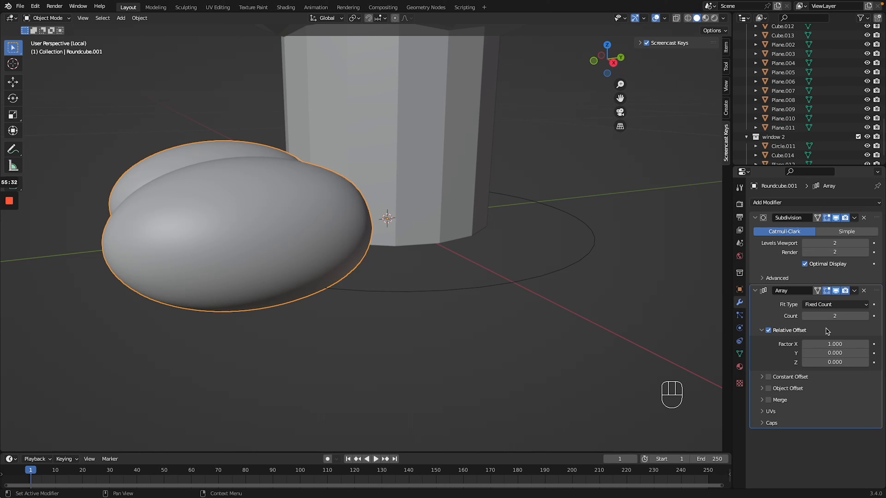
left_click(798, 332)
left_click(762, 389)
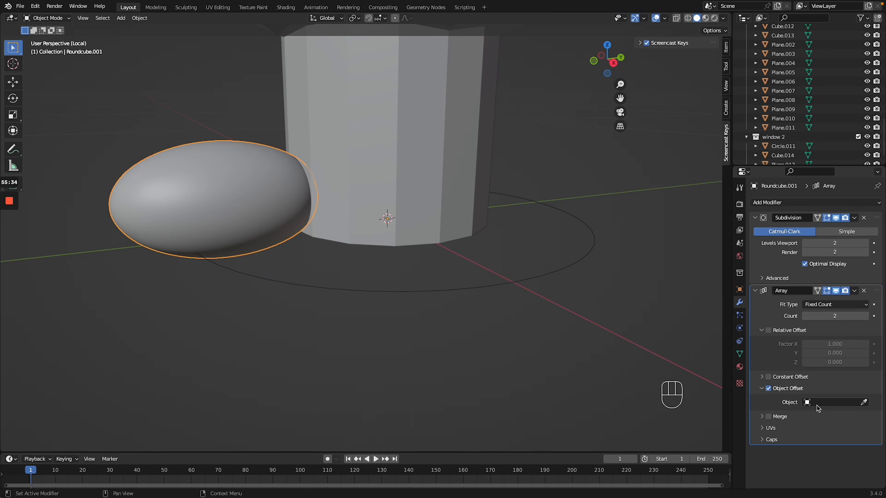
left_click(864, 403)
left_click(544, 273)
middle_click_drag(540, 246, 540, 245, "ctrl")
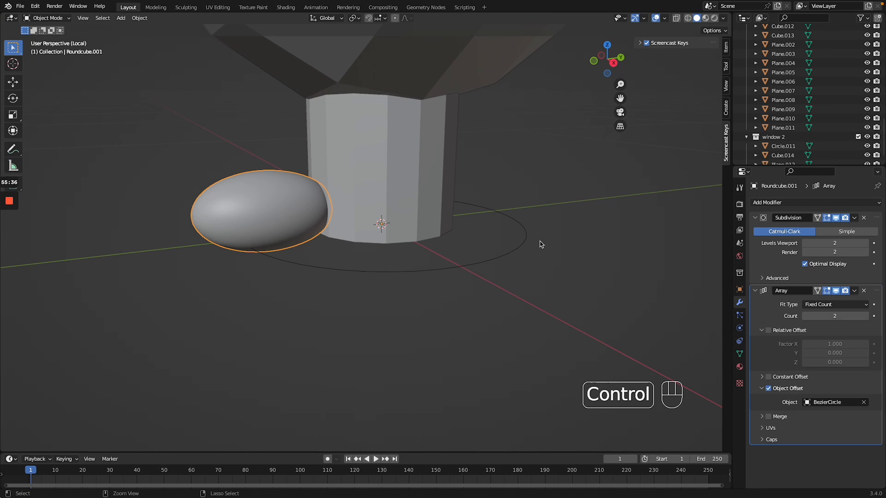
Set the array count to 5 and the small round cube's Z rotation to 360/5 degrees
left_click_drag(867, 317, 854, 316)
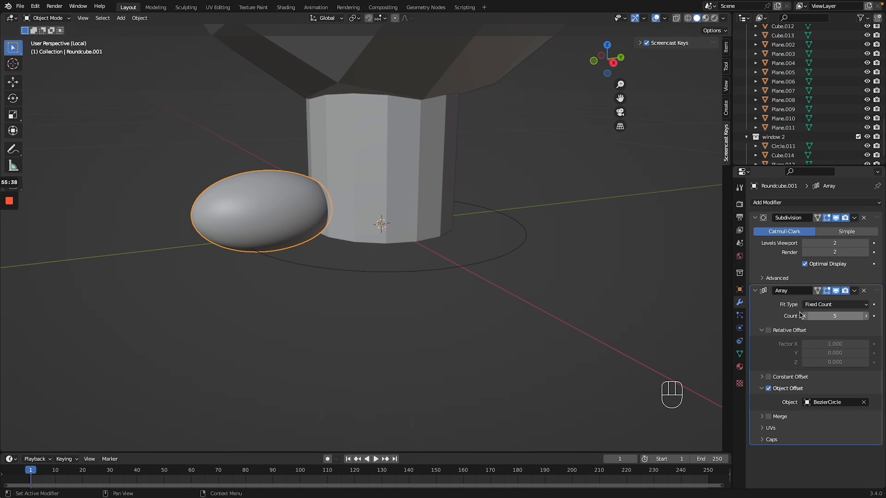
left_click(740, 289)
double_click(844, 280)
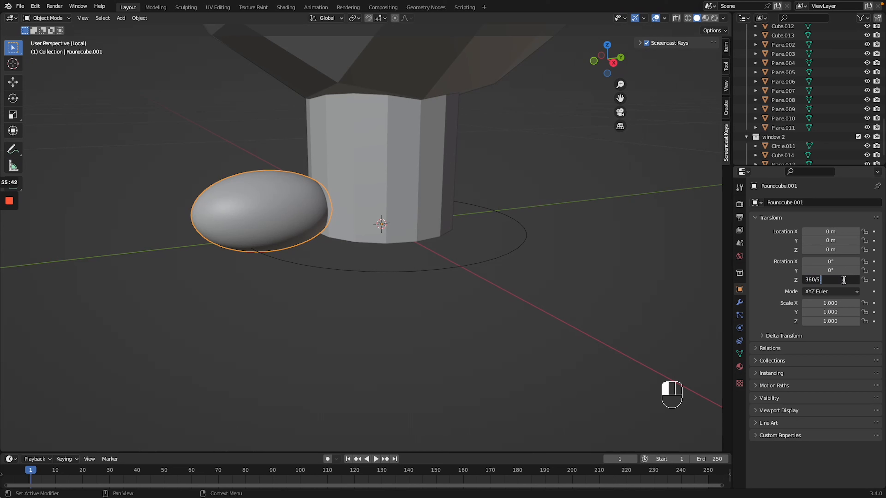
type("360/5.")
key("BackSpace")
key("Return")
middle_click_drag(581, 175, 579, 174)
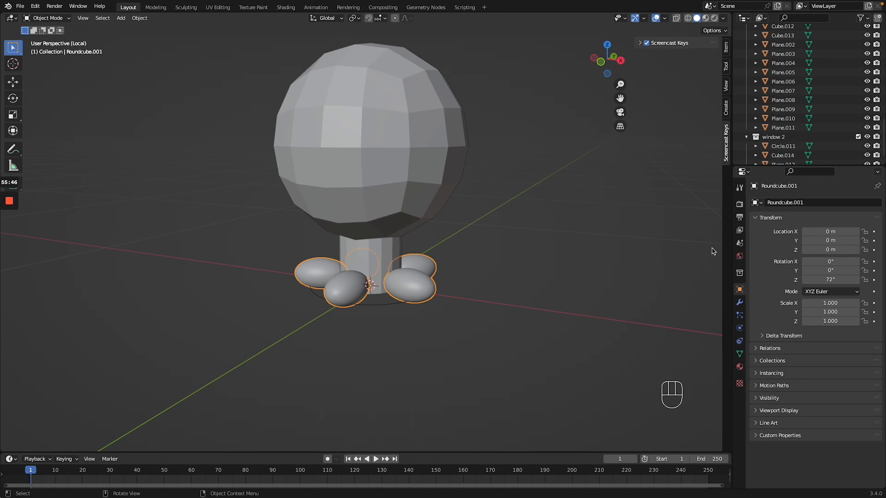
Apply the Array modifier on the ring of small round cubes and delete the Bezier circle
left_click(739, 303)
left_click(857, 292)
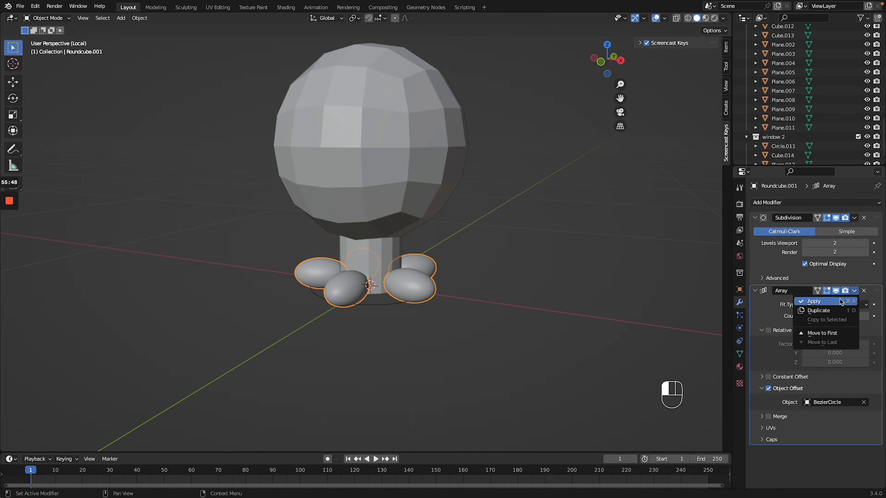
left_click(813, 300)
left_click(388, 302)
key("Delete")
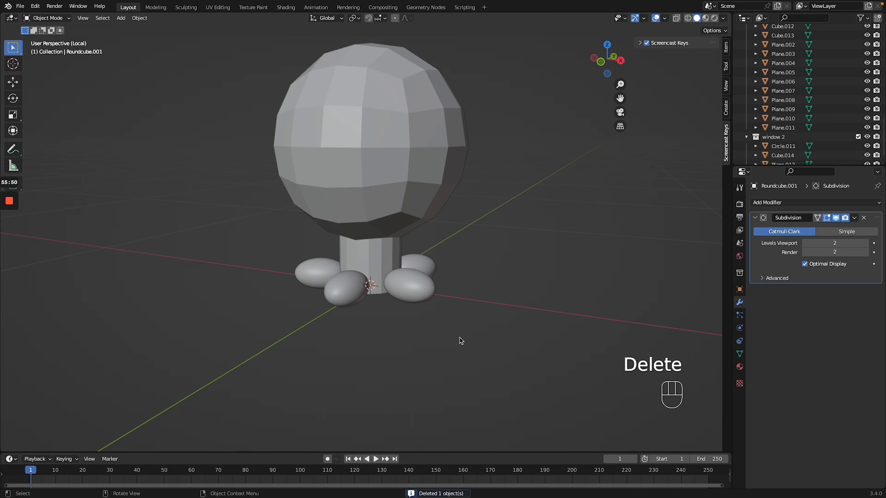
Inset the cylinder's bottom face about 0.218 m, and extrude it inward with a scale of 0.591
left_click(374, 261)
key("Tab")
middle_click_drag(445, 259, 260, 94, "ctrl")
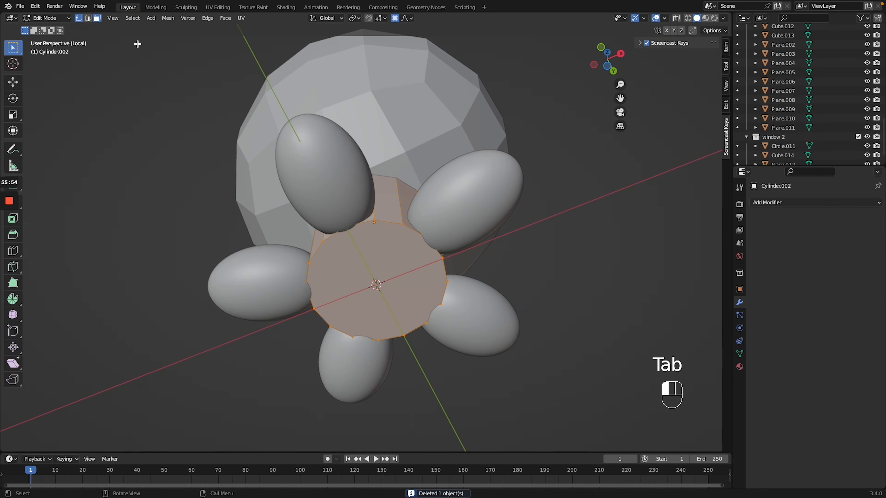
left_click(410, 304)
key("i")
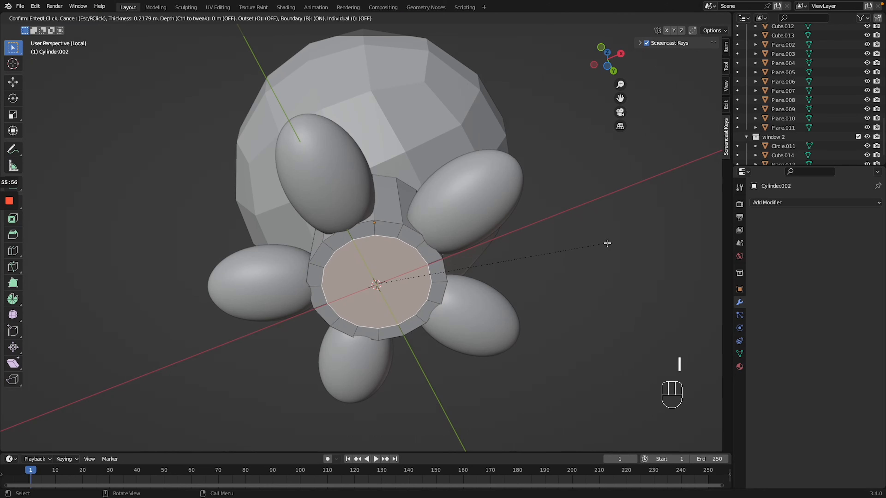
left_click(608, 243)
key("e")
left_click(514, 259)
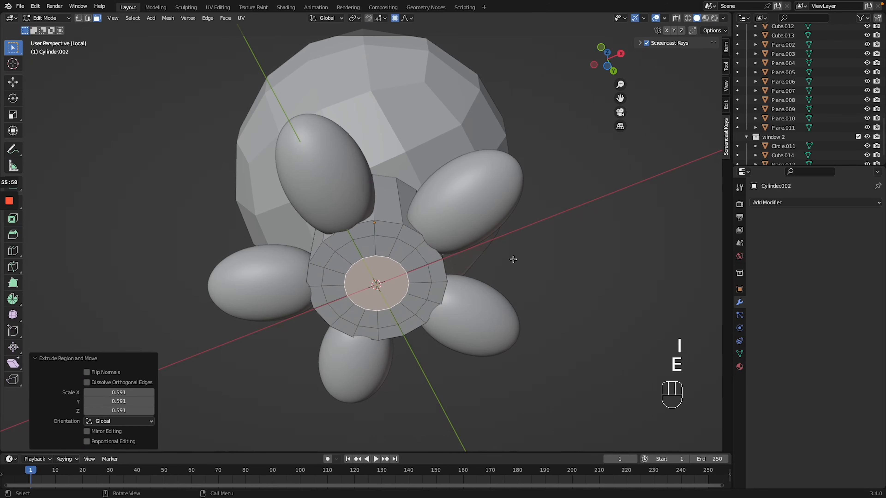
Inset the cylinder's top face 0.3681 m in X-ray, extrude it inward with a scale of 0.611, and return to Object Mode
scroll(513, 260, "up", 10)
scroll(513, 259, "down", 3)
key("alt+z")
left_click(375, 108)
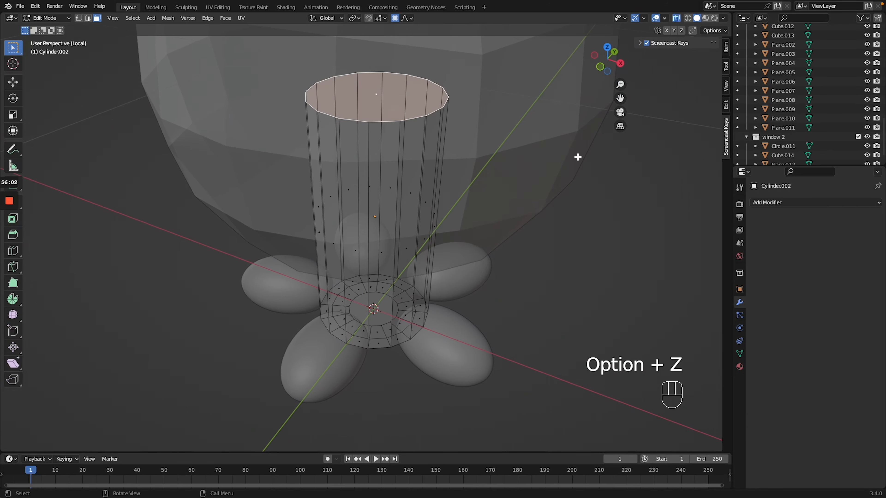
key("i")
left_click(540, 151)
key("s")
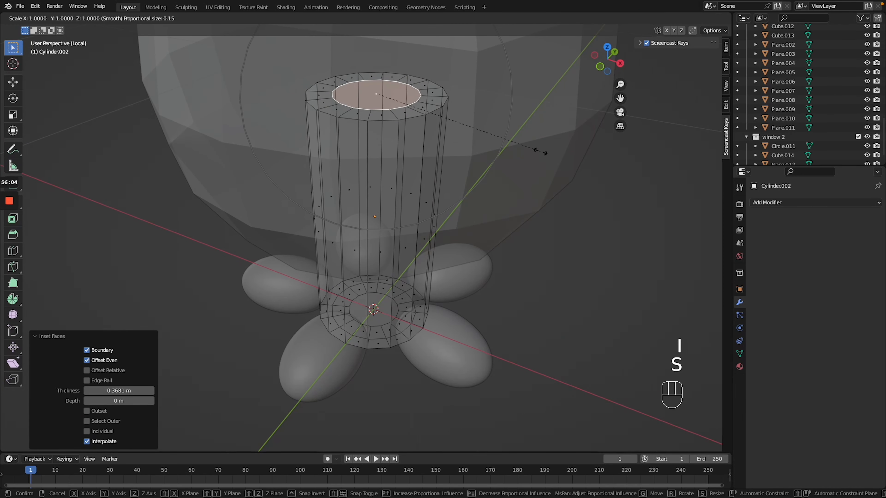
left_click(540, 151)
scroll(540, 151, "up", 1)
key("e")
key("s")
left_click(469, 148)
key("Tab")
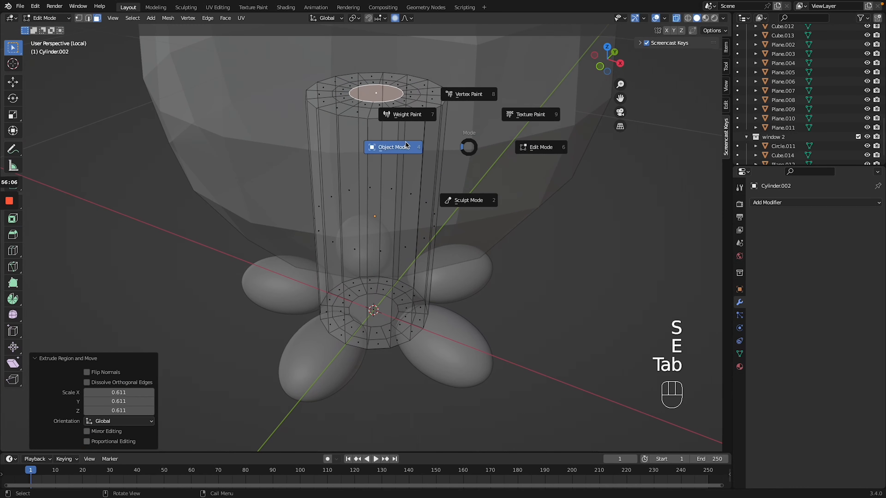
key("alt+z")
Add a Subdivision Surface modifier to the cylinder and shade it smooth
left_click(808, 205)
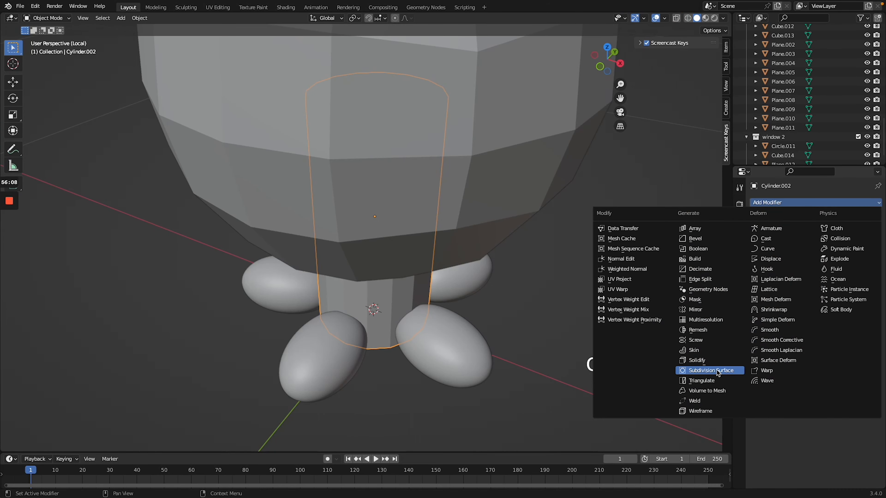
left_click(706, 370)
middle_click_drag(465, 241, 506, 217)
left_click(866, 244)
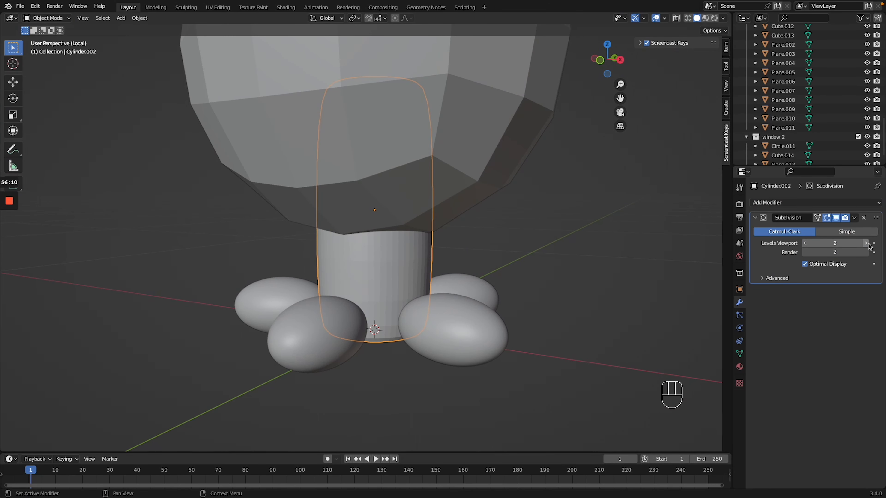
right_click(358, 214)
left_click(335, 257)
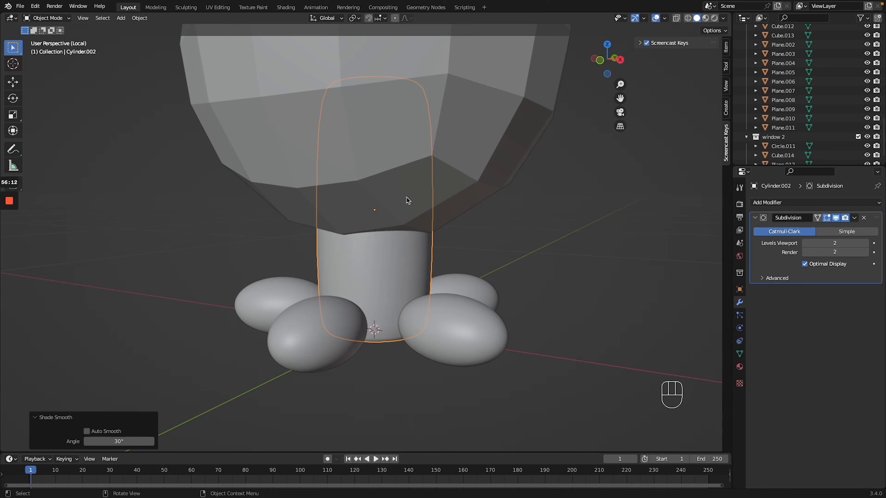
Raise the large round cube about 0.040 m along Z above the cylinder
middle_click_drag(405, 198, 408, 202, "ctrl")
scroll(407, 198, "down", 5, "ctrl")
left_click(406, 198)
key("g")
key("z")
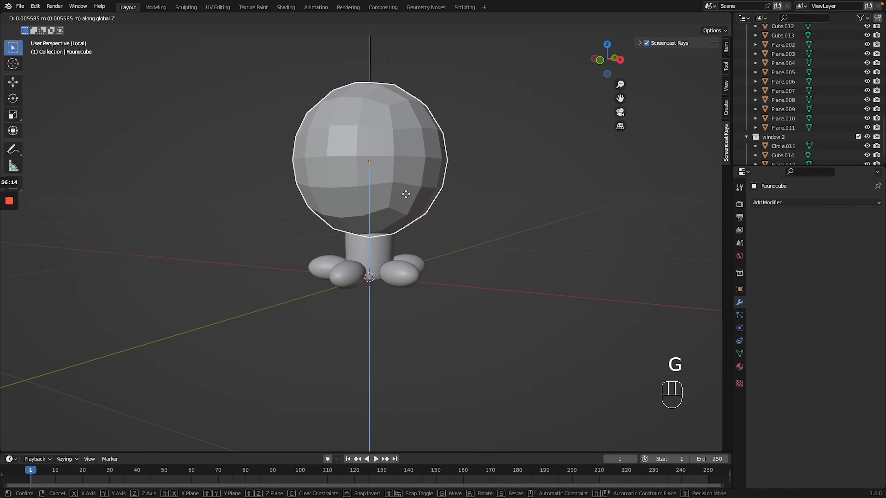
left_click(408, 180)
Add a Subdivision Surface modifier to the large round cube and shade it smooth
left_click(773, 202)
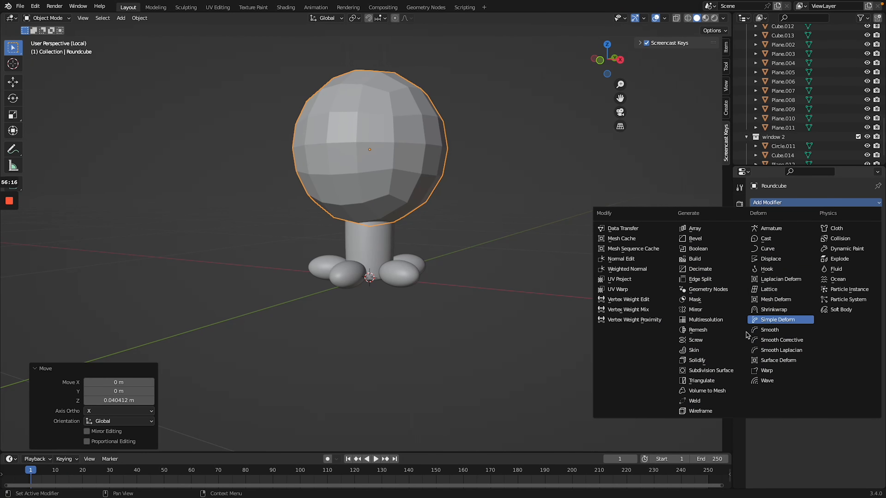
left_click(781, 320)
left_click(866, 244)
right_click(394, 154)
left_click(398, 155)
Lower the large round cube slightly along Z onto the trunk
middle_click_drag(401, 224, 436, 224)
key("g")
key("z")
left_click(295, 179)
Select all parts of the tree and move them along positive X, away from the origin
left_click_drag(251, 107, 514, 363)
key("g")
key("z")
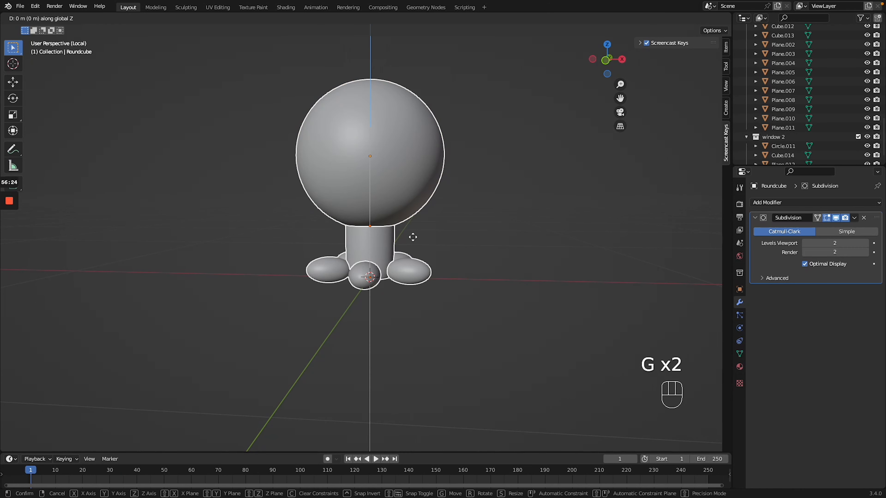
key("x")
left_click(662, 271)
left_click(536, 274, "shift")
key("g")
key("x")
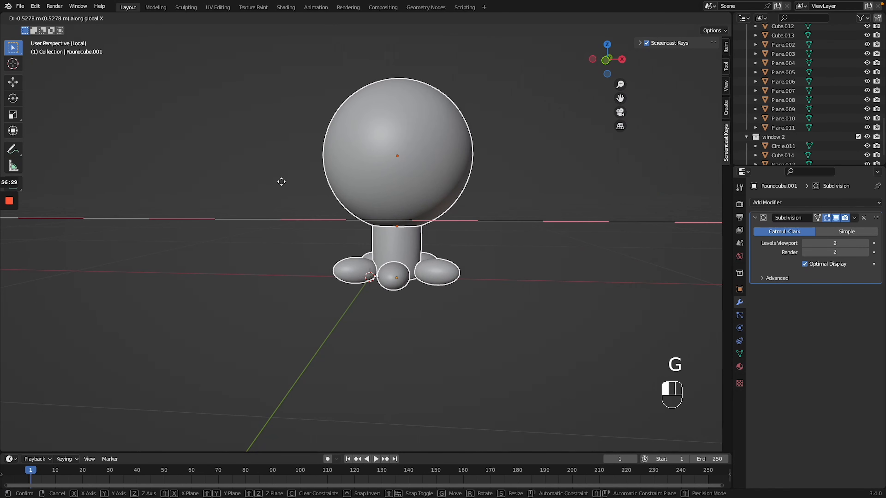
left_click(308, 196)
key("ctrl+z")
Duplicate the whole tree and move the copy about -0.593 m along X
key("shift+d")
left_click(504, 206)
key("g")
key("y")
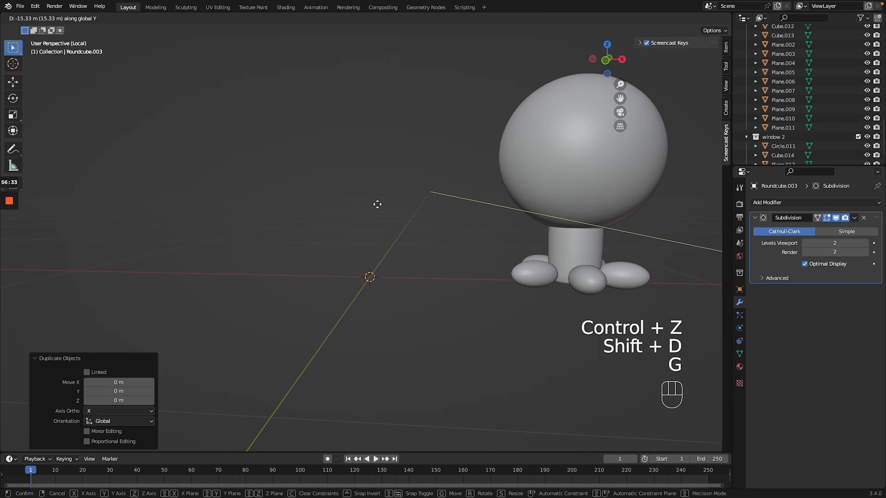
key("x")
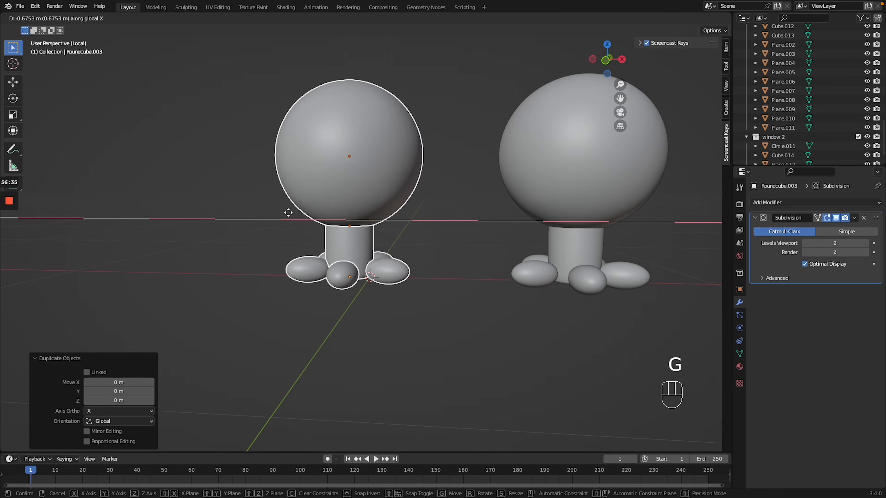
left_click(429, 296)
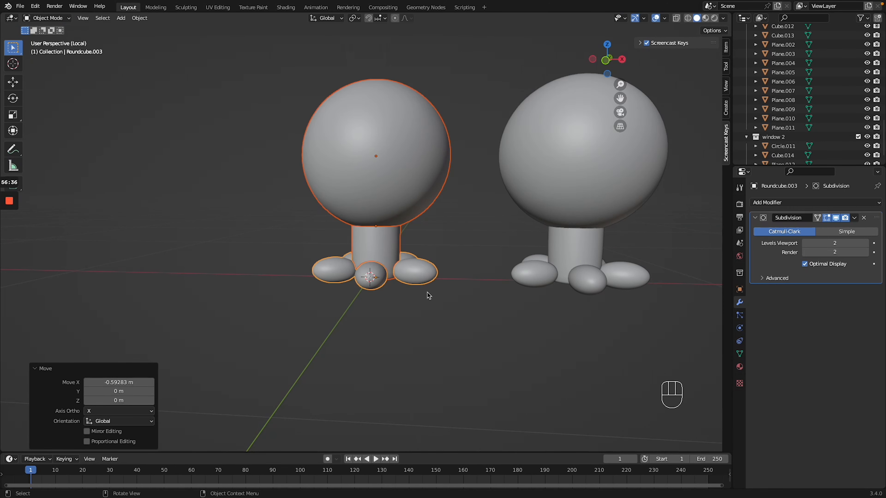
Raise the copied tree's crown along Z and place a linked duplicate offset -0.136 m in X, -0.029 m in Y and -0.134 m in Z
left_click(387, 186)
key("g")
key("z")
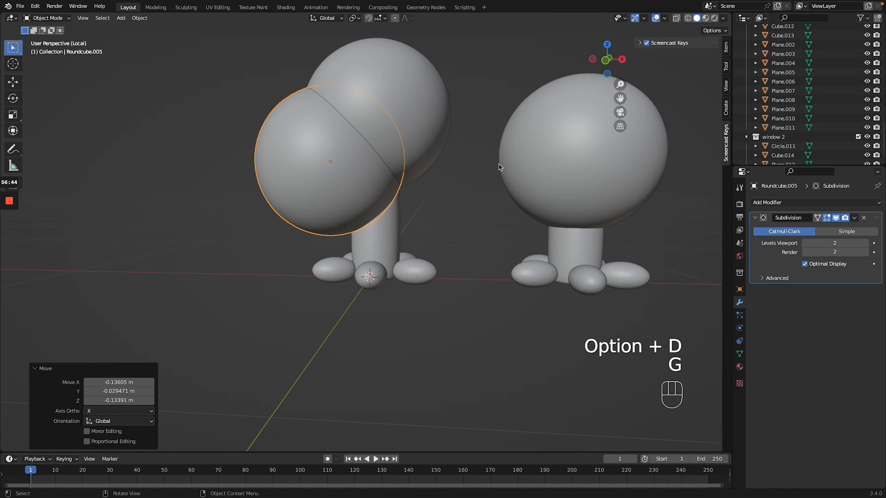
Surround the crown with smaller duplicates, scaling one by 0.834 and moving it about 0.108 m in X, 0.014 m in Y and 0.083 m in Z
key("s")
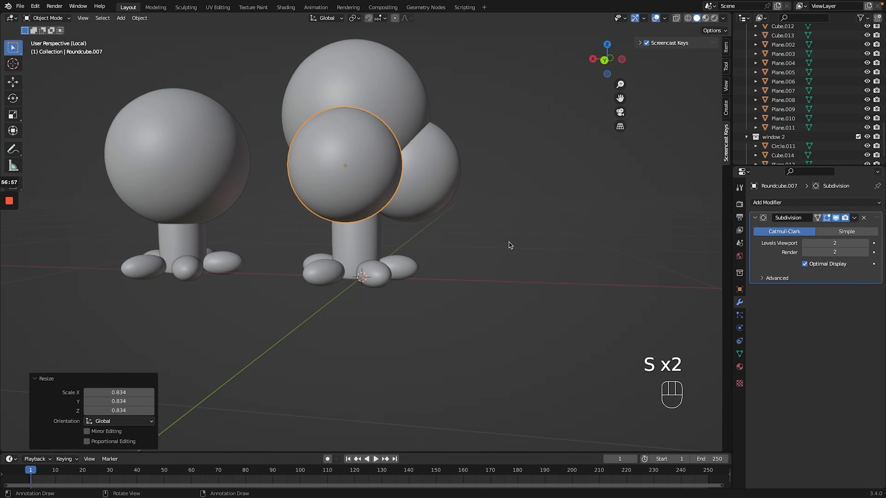
key("g")
left_click(467, 209)
middle_click_drag(466, 212, 455, 210)
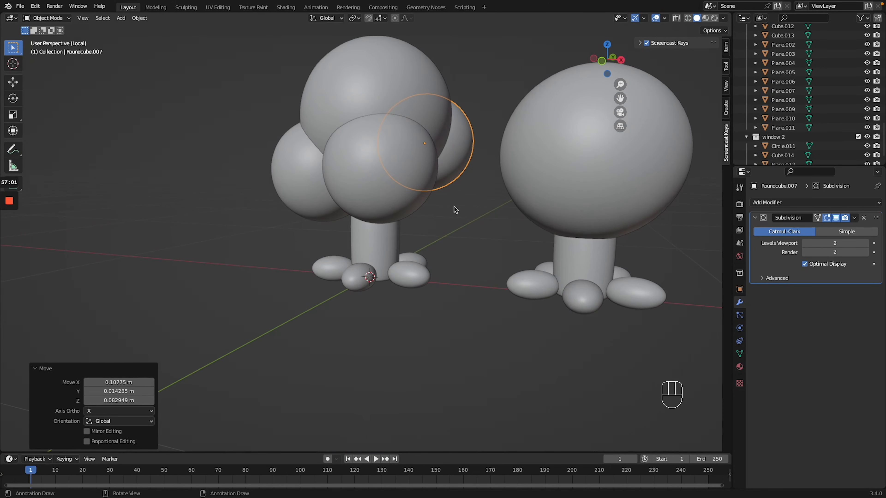
Shift the front small crown sphere sideways on the multi-sphere tree so it sits beside the large sphere
left_click(373, 181)
key("g")
left_click(399, 169)
Move all parts of the single-crown tree into a new collection named "tree 1"
middle_click_drag(400, 169, 401, 171)
left_click_drag(579, 95, 604, 278)
key("m")
left_click(602, 253)
type("tree 1")
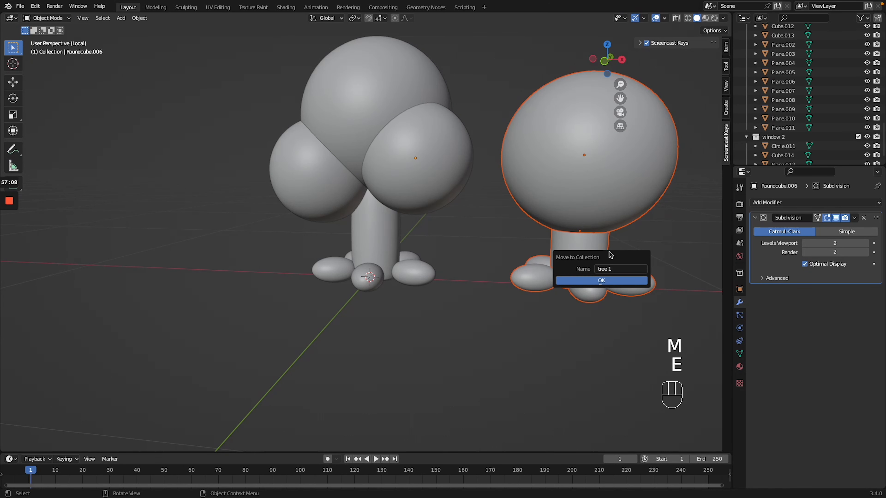
left_click(625, 281)
Move all parts of the multi-sphere tree into a new collection named "tree 2"
left_click_drag(223, 53, 466, 319)
key("m")
left_click(380, 222)
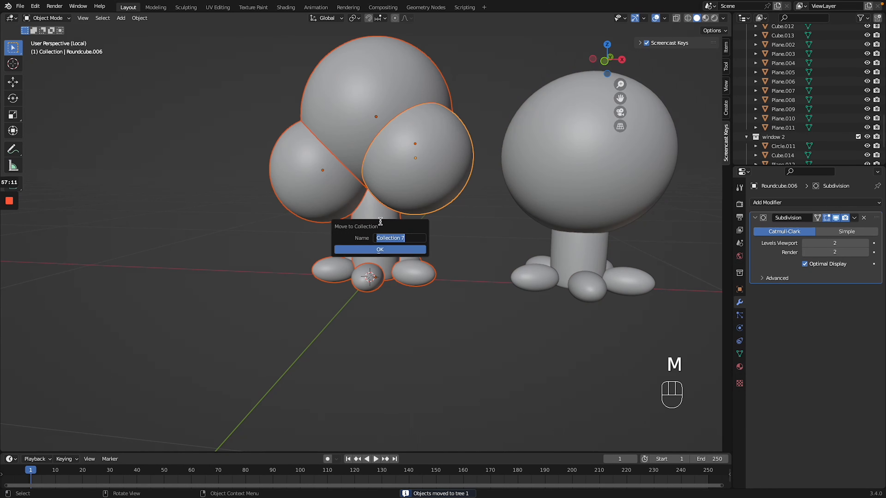
type("tree 2")
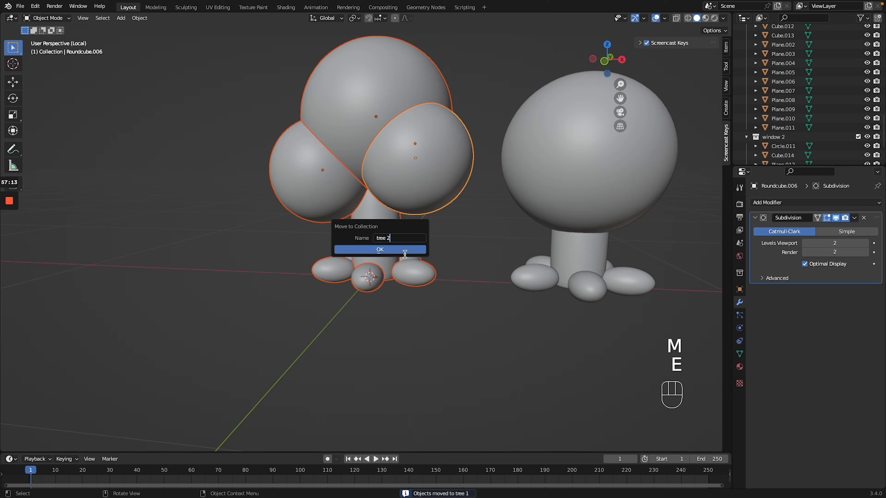
left_click(405, 250)
left_click(413, 356)
Move the whole multi-sphere tree along negative X, away from the origin
left_click_drag(220, 51, 454, 323)
key("g")
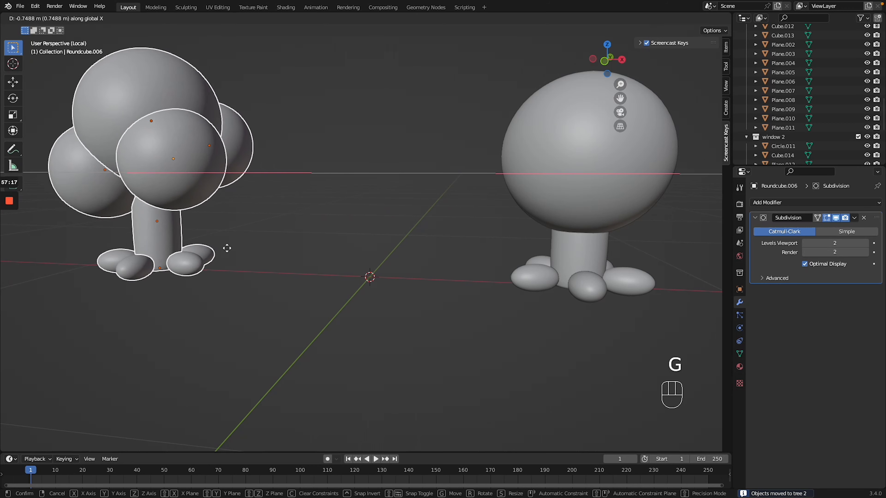
left_click(189, 253)
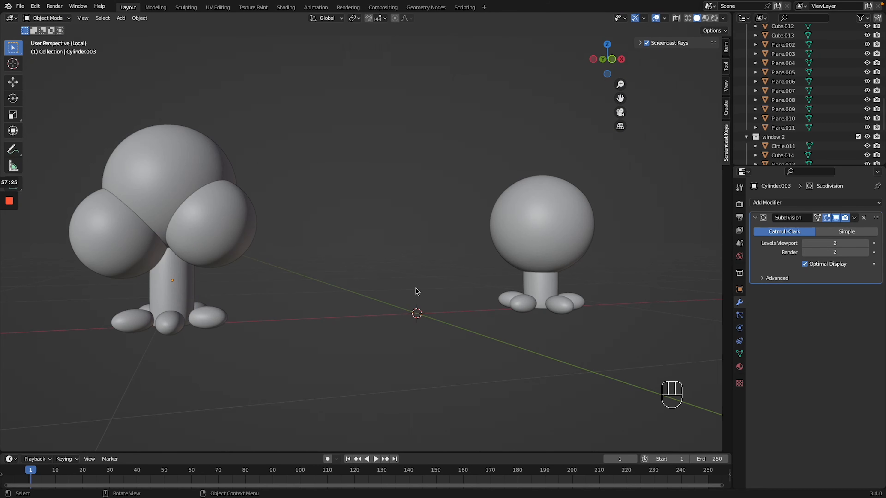
Select both trees, leave local view and move them along negative Y in front of the castle base
scroll(415, 291, "right", 5)
scroll(417, 291, "up", 3, "shift")
left_click_drag(97, 109, 731, 440)
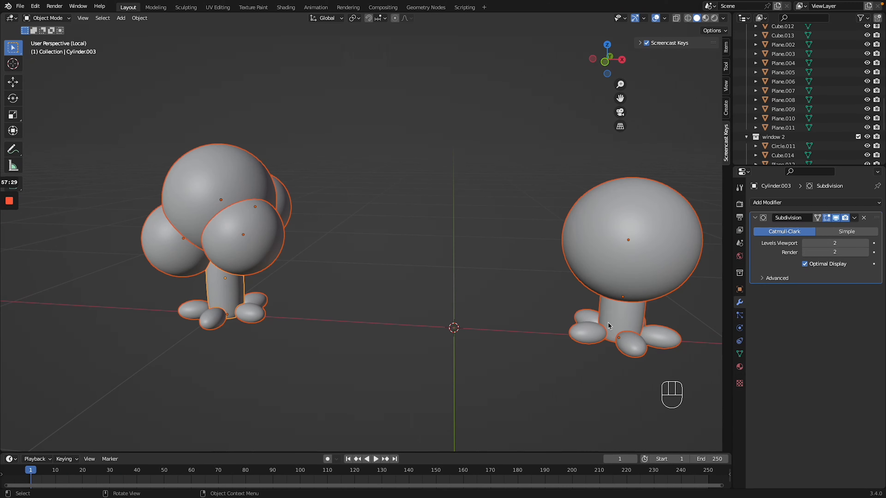
key("slash")
key("g")
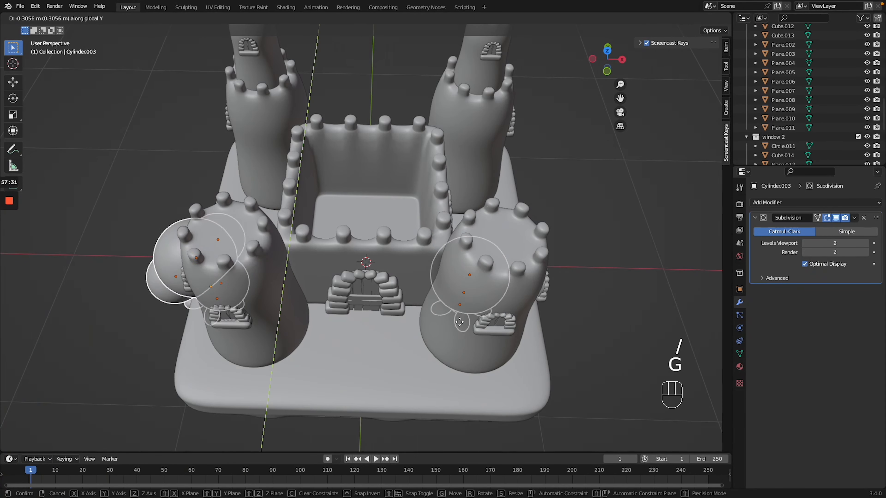
left_click(422, 437)
scroll(419, 441, "down", 3, "ctrl")
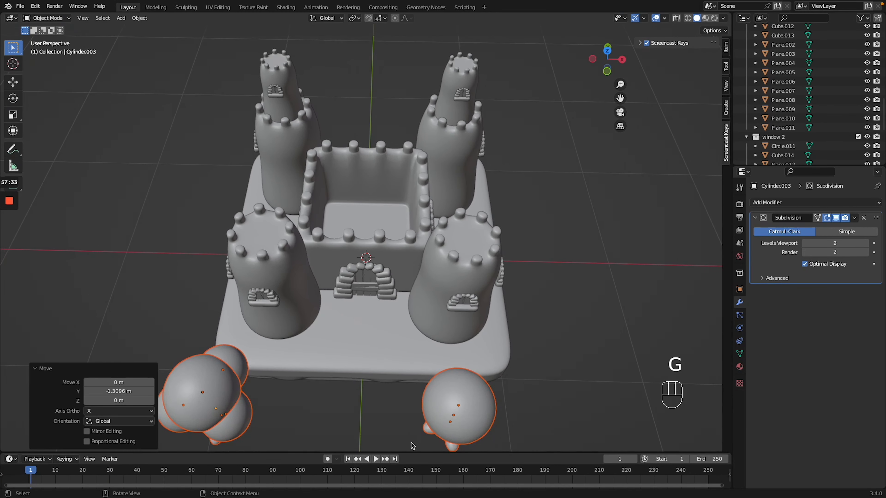
scroll(415, 443, "down", 3, "shift")
scroll(413, 445, "down", 2, "shift")
key("g")
key("y")
left_click(503, 258)
Select only the single-crown tree and switch to the top view
left_click_drag(372, 292, 542, 404)
scroll(519, 337, "up", 3, "shift")
key("KP_7")
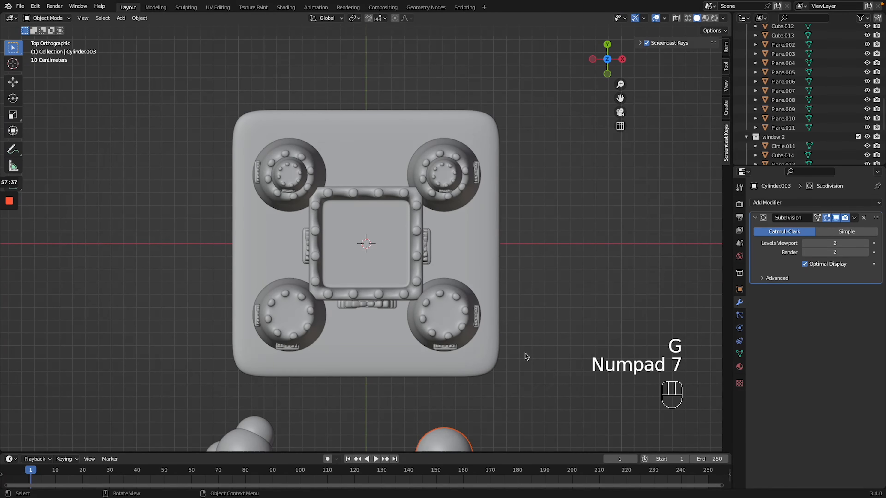
key("h")
key("g")
key("y")
key("ctrl+z")
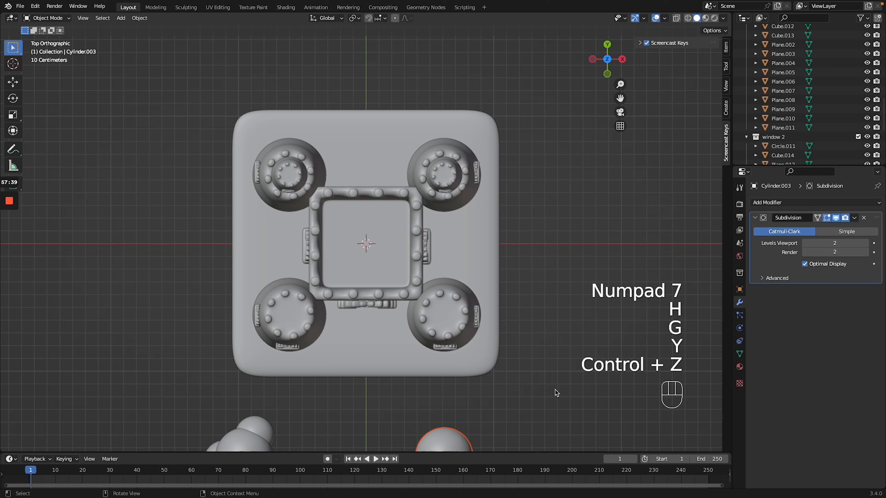
Move the single-crown tree along Y toward the castle courtyard and -0.70875 m along X
key("g")
left_click(545, 180)
key("g")
left_click(464, 174)
middle_click_drag(464, 174, 464, 175)
Raise the single-crown tree 0.2641 m along Z and fine-tune its height in the courtyard by -0.000982 m
key("g")
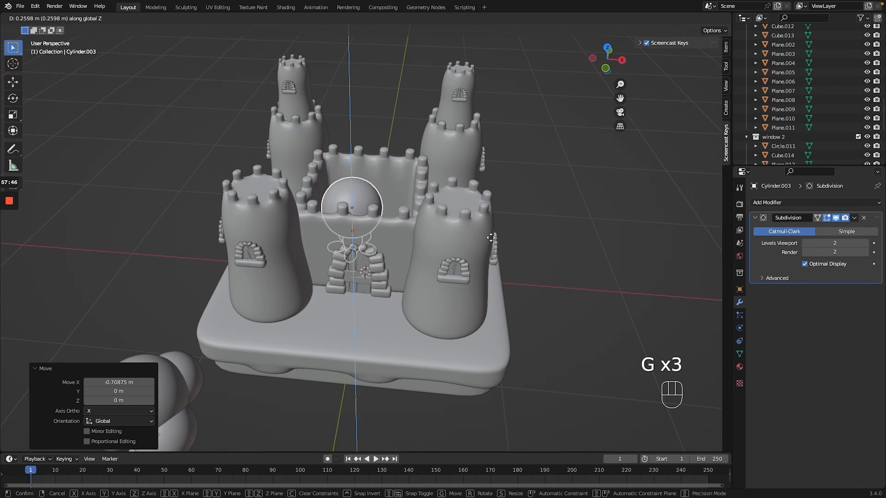
left_click(492, 241)
middle_click_drag(493, 241, 492, 241)
key("g")
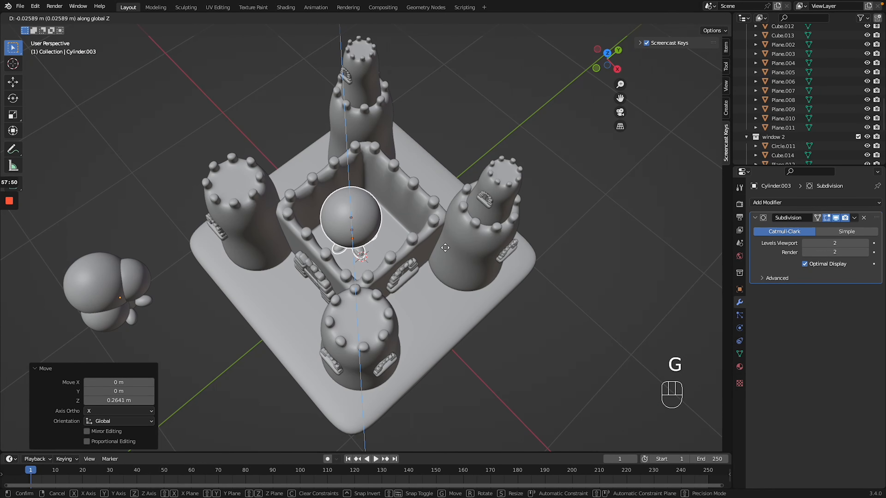
left_click(445, 247)
Rotate the single-crown tree about the Z axis and shift it along Y within the courtyard
key("g")
key("r")
key("z")
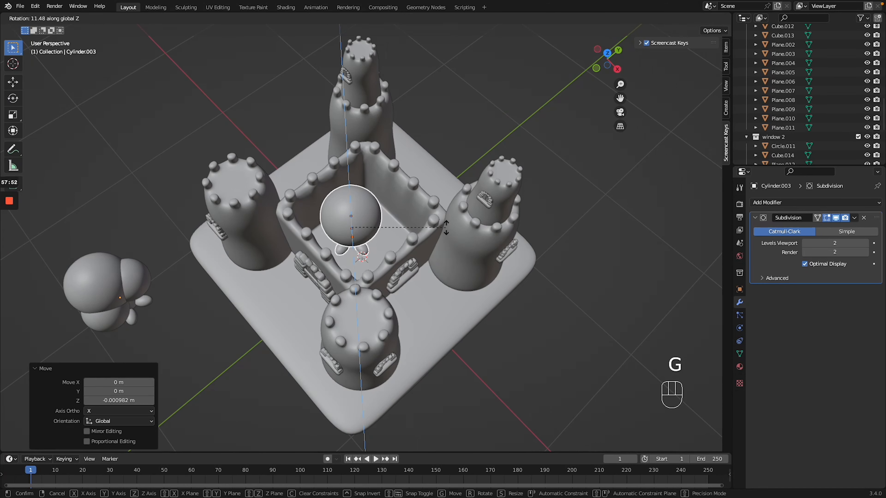
left_click(451, 232)
key("g")
key("y")
left_click(462, 225)
Scale the courtyard tree down and move it 0.066929 m along Y and about -0.06 m along X toward a corner
key("s")
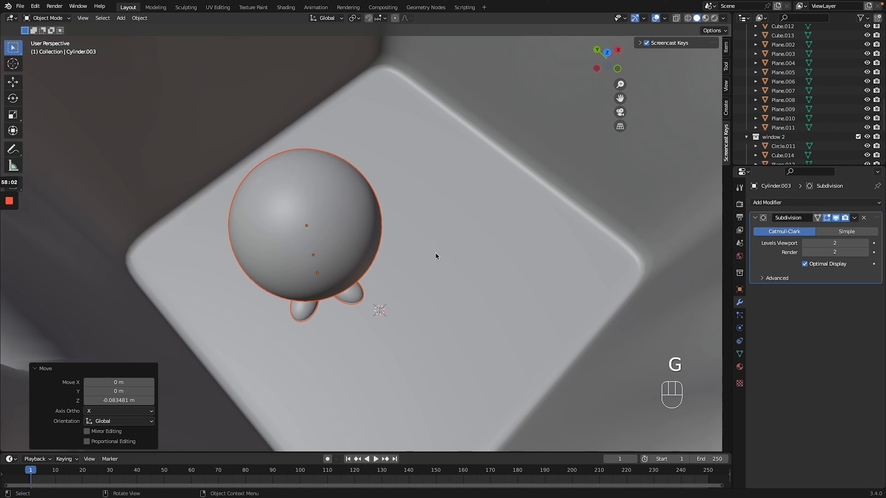
key("g")
left_click(407, 230)
key("g")
key("x")
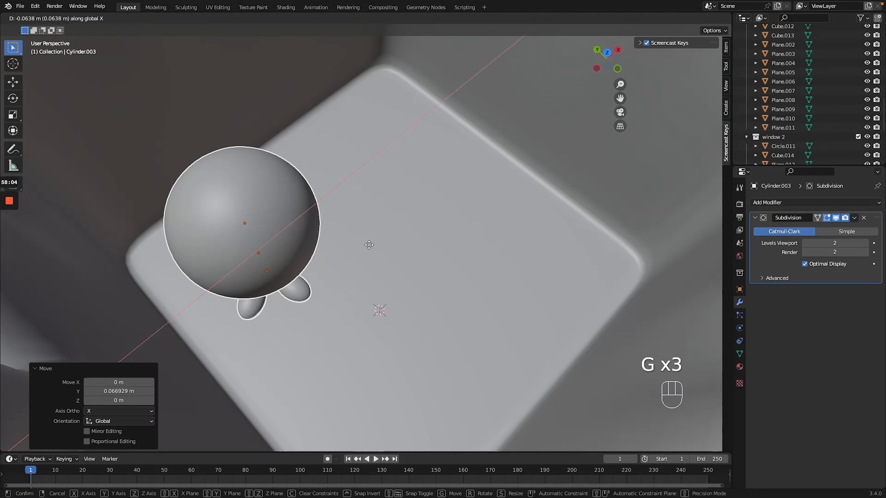
left_click(288, 227)
Create a linked duplicate of the courtyard tree, move it 0.29044 m along X and scale it by 1.678
key("alt+d")
right_click(288, 228)
key("g")
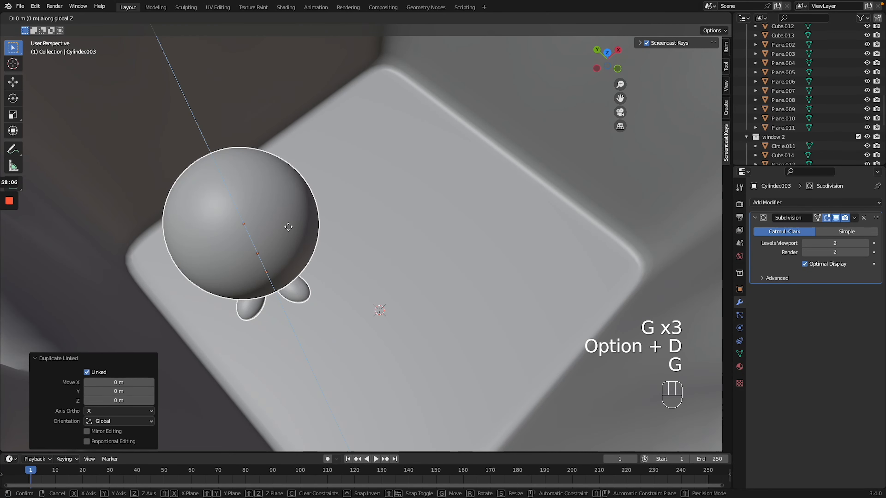
left_click(436, 154)
key("g")
key("s")
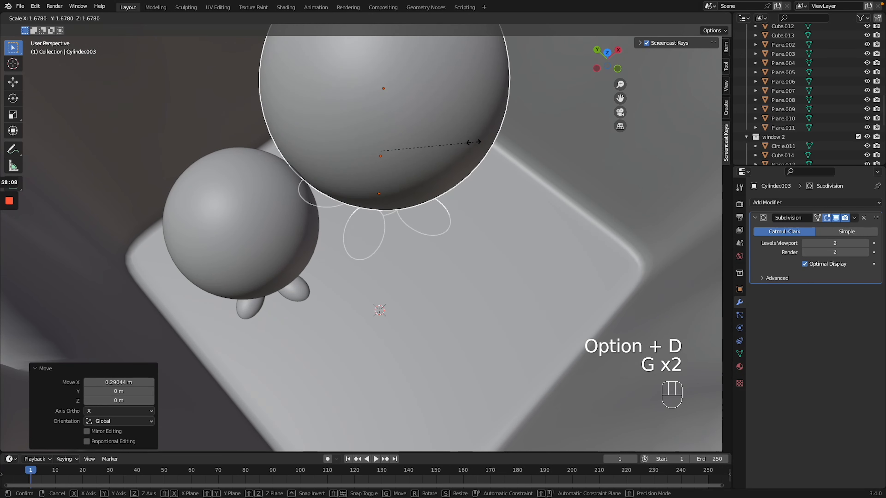
left_click(468, 174)
Position the larger courtyard tree by moving it 0.053855 m in Z, -0.060065 m in Y and 0.025443 m in X
key("g")
key("z")
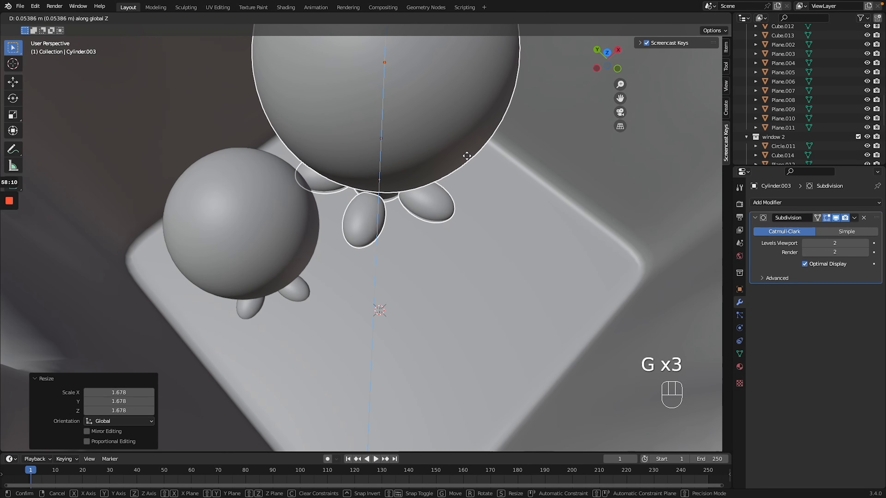
left_click(467, 156)
key("g")
key("y")
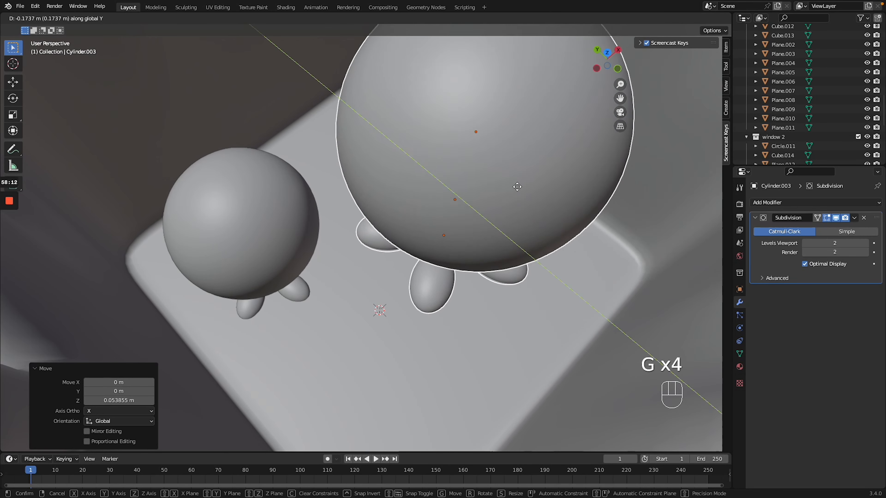
left_click(500, 168)
key("g")
key("x")
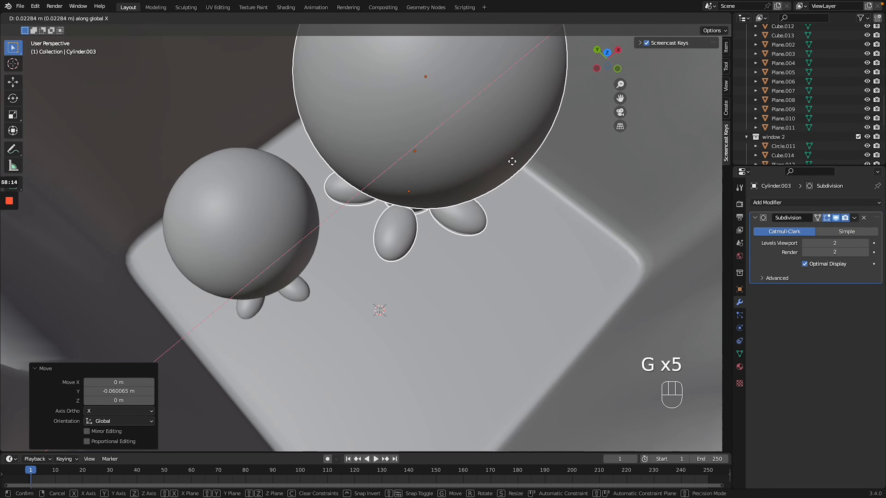
left_click(511, 161)
Select the whole multi-sphere tree in front of the castle and scale it to 0.607
scroll(512, 161, "right", 10)
scroll(512, 161, "down", 15, "ctrl")
scroll(512, 160, "down", 5)
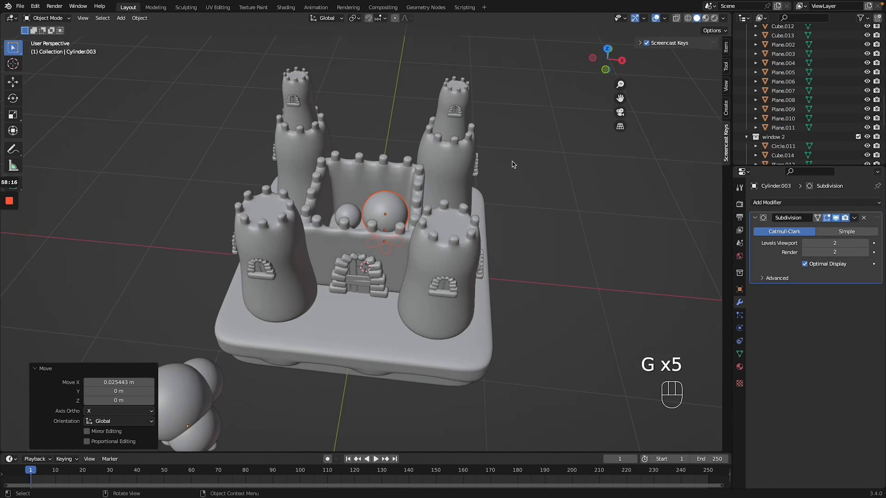
scroll(512, 161, "down", 8, "ctrl")
middle_click_drag(327, 329, 230, 190)
left_click_drag(230, 190, 303, 292)
key("s")
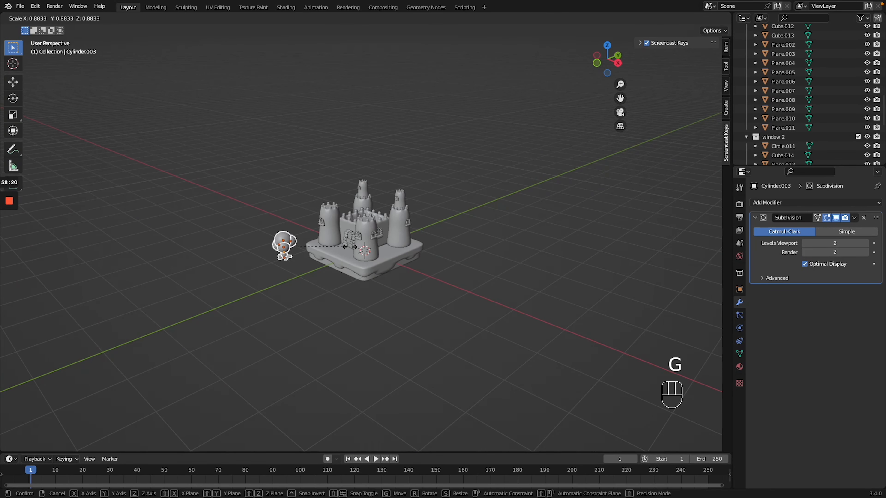
left_click(330, 246)
Place the multi-sphere tree on the castle base, moving it 0.85311 m in Y, 0.077185 m in Z and 1.3556 m in X
scroll(329, 246, "up", 5, "ctrl")
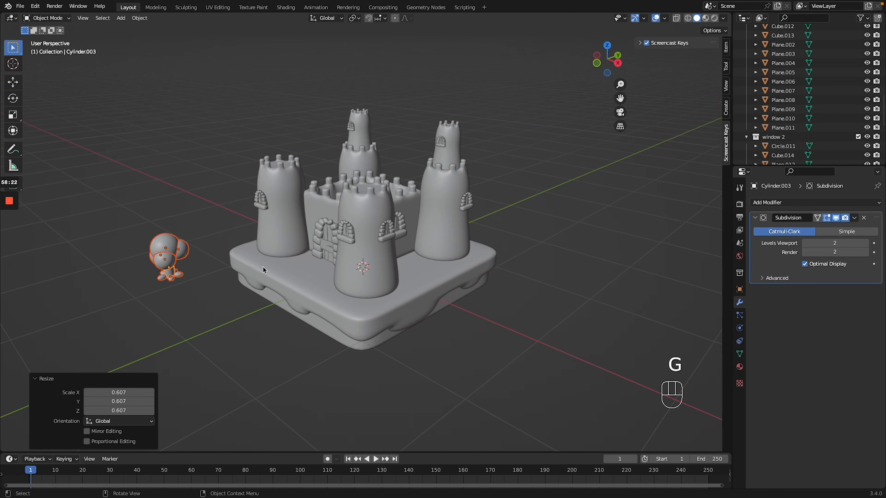
key("g")
left_click(345, 259)
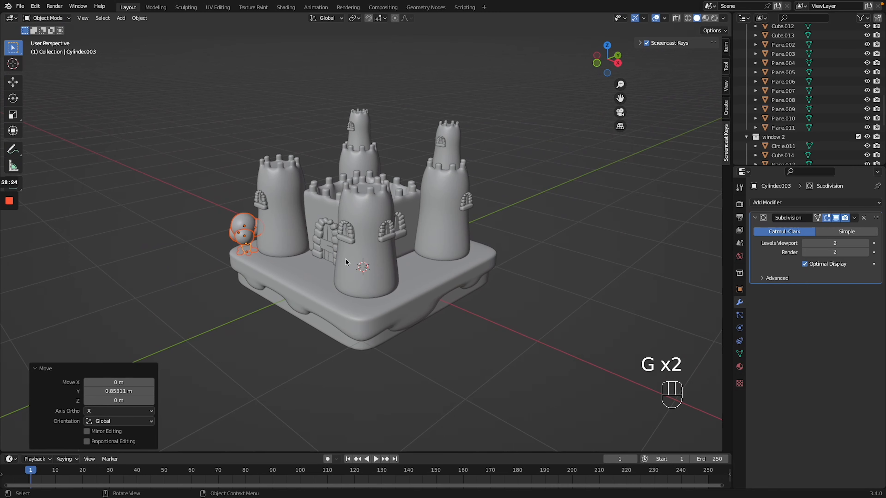
key("KP_1")
key("g")
left_click(343, 251)
key("g")
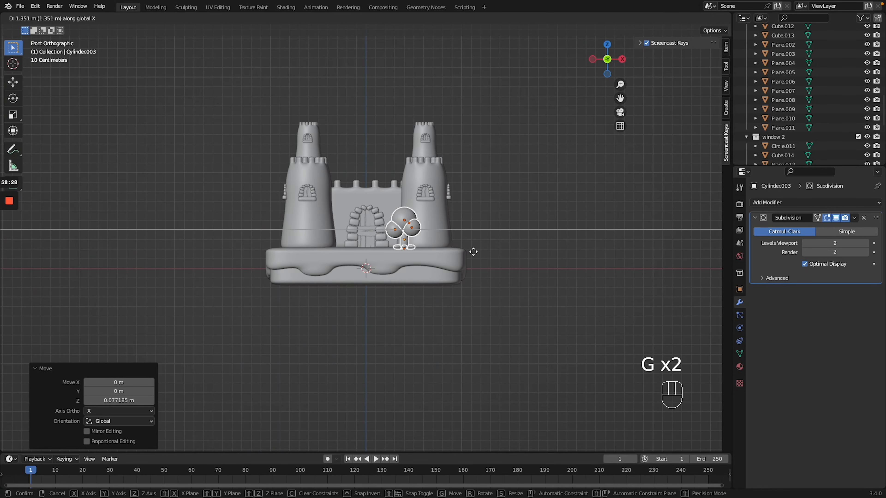
left_click(473, 252)
Move the multi-sphere tree -0.096485 m along Y, clear of the front tower
middle_click_drag(473, 252, 474, 251)
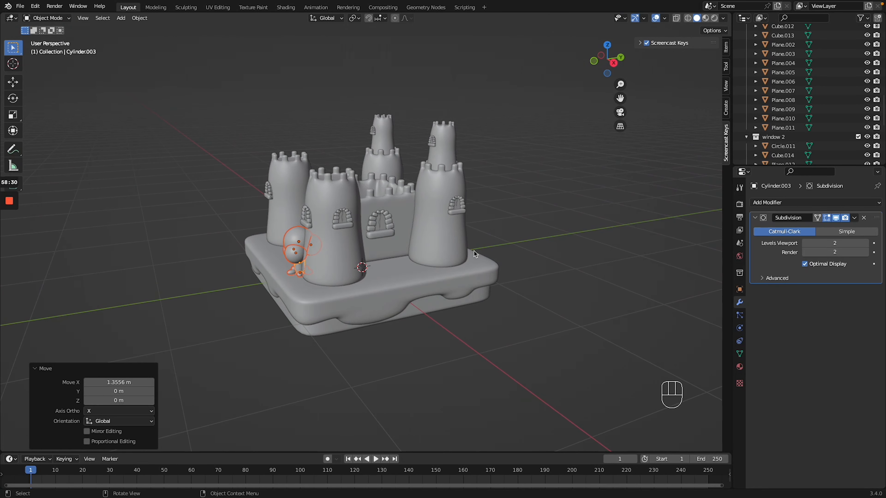
key("g")
key("y")
left_click(453, 284)
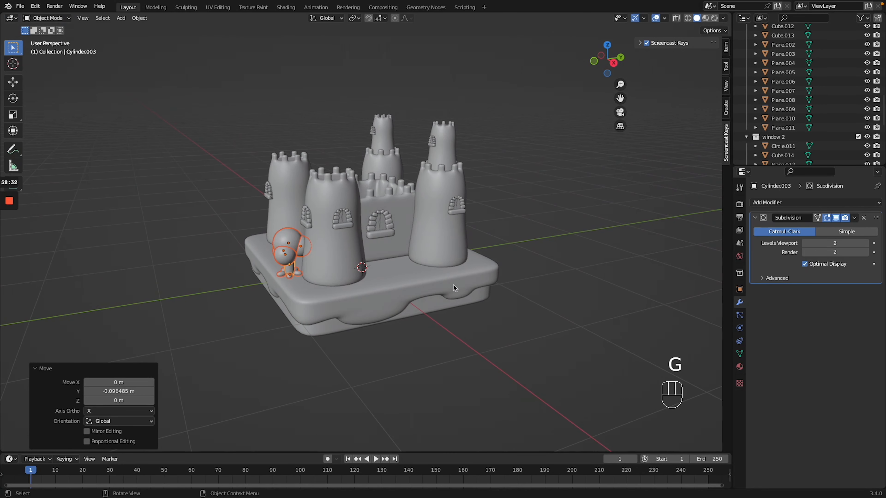
Select both parts of the castle base, scale them by 1.174 and lower them -0.026384 m along Z
middle_click_drag(454, 284, 433, 303)
left_click(434, 304)
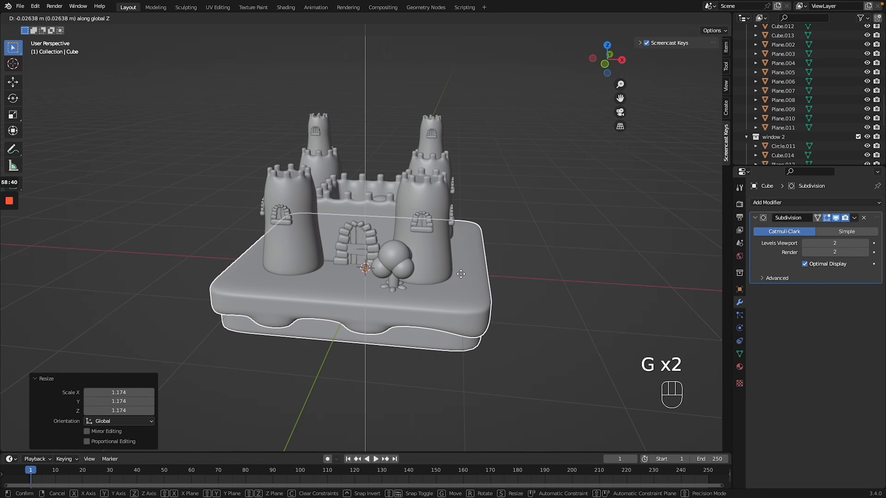
left_click(461, 273)
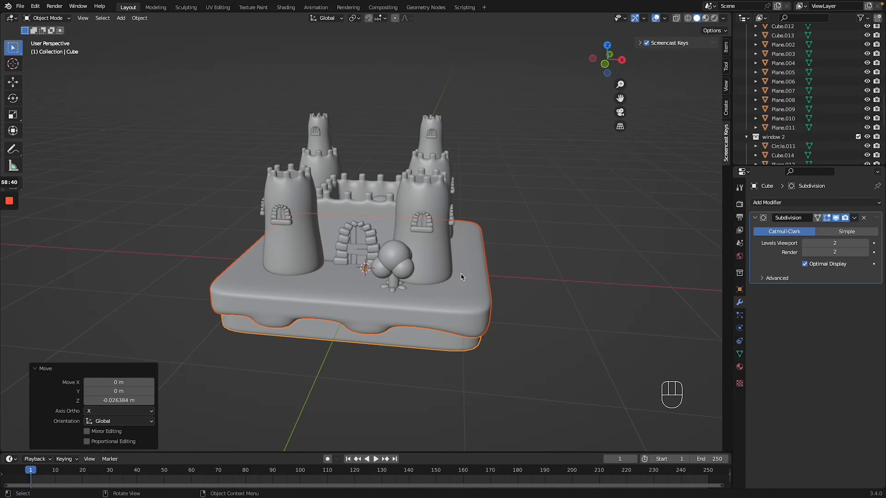
left_click(557, 303)
Select all objects in the "tree 2" collection and move them -0.12686 m along Y
scroll(778, 140, "down", 10)
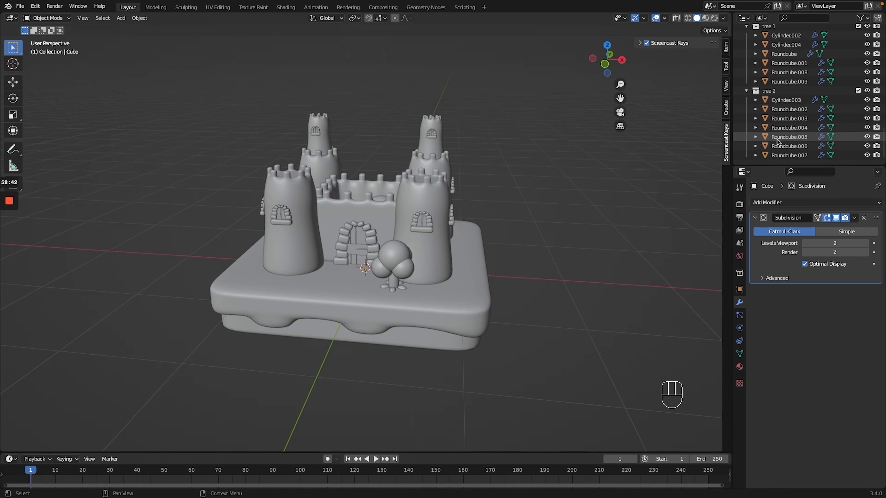
left_click(780, 100)
left_click(780, 156, "shift")
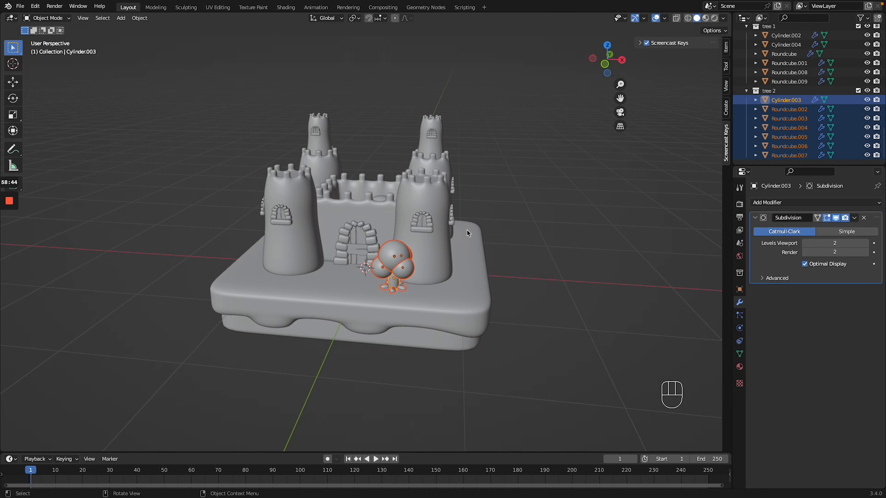
key("g")
key("y")
left_click(485, 224)
Scale the multi-sphere tree by 1.249 and raise it 0.045053 m along Z
key("g")
key("s")
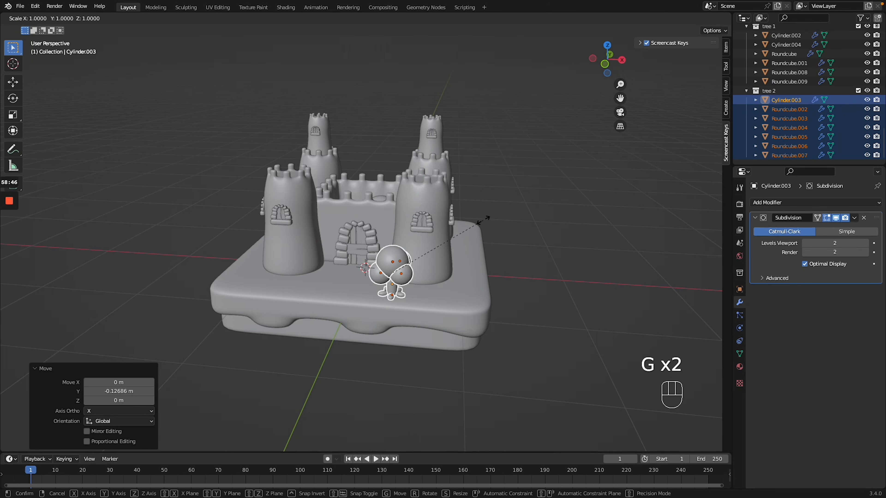
left_click(509, 212)
key("g")
key("z")
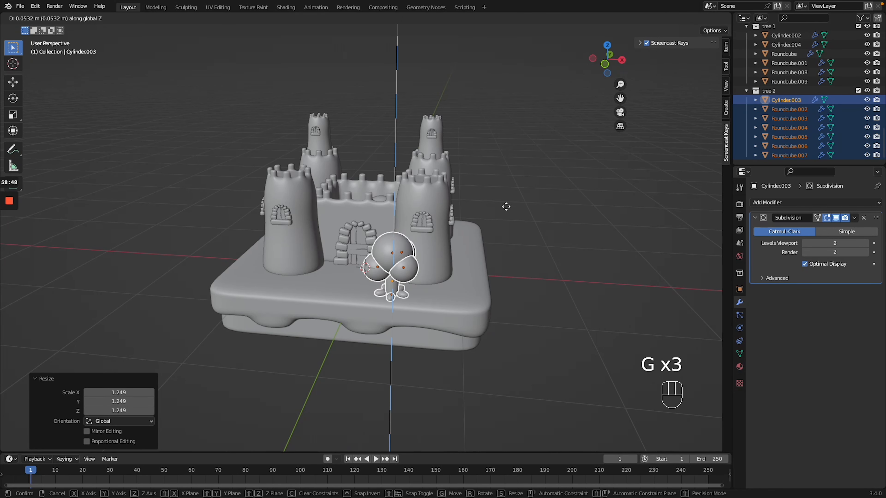
left_click(506, 207)
Move the multi-sphere tree -0.023656 m along X and switch to the front view
key("g")
key("x")
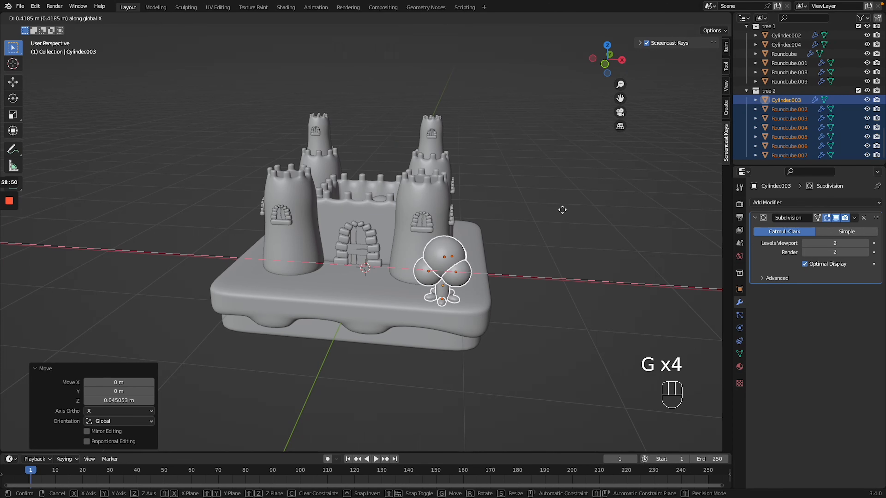
left_click(505, 209)
key("KP_1")
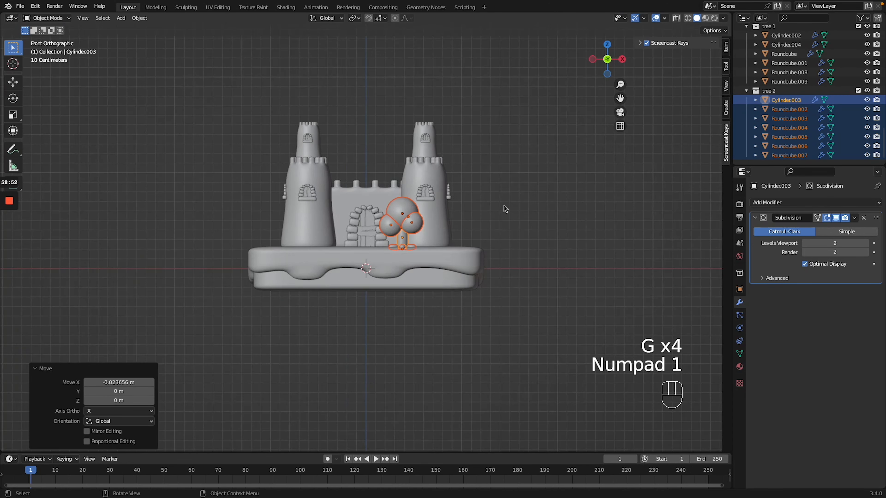
Shift the multi-sphere tree along X, make a linked duplicate of it and move the copy -1.2253 m along X
key("g")
key("x")
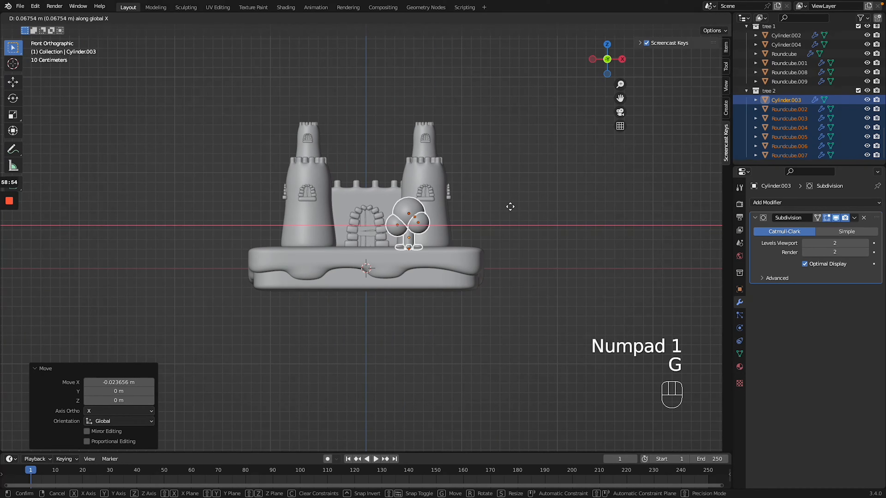
left_click(514, 206)
key("alt+d")
left_click(460, 208)
key("g")
key("x")
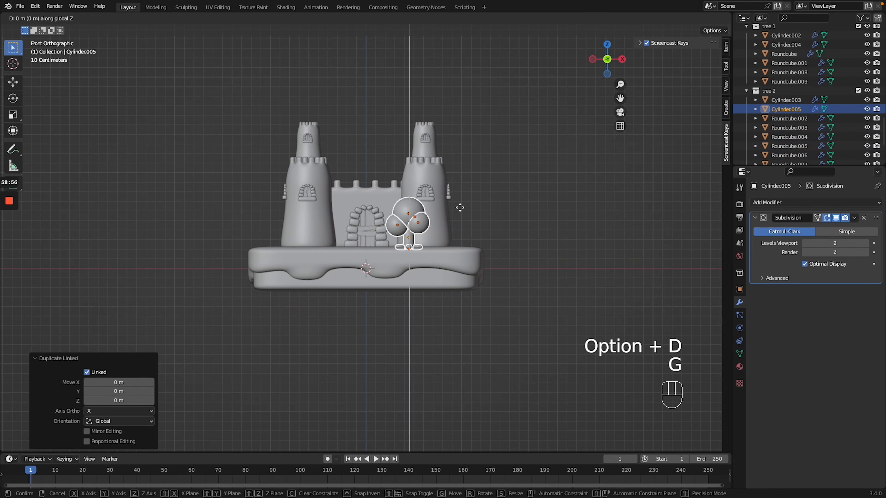
left_click(343, 206)
Move the duplicated multi-sphere tree along Y to the base's back corner and raise it 0.015336 m along Z
scroll(343, 205, "left", 10)
scroll(343, 206, "left", 5)
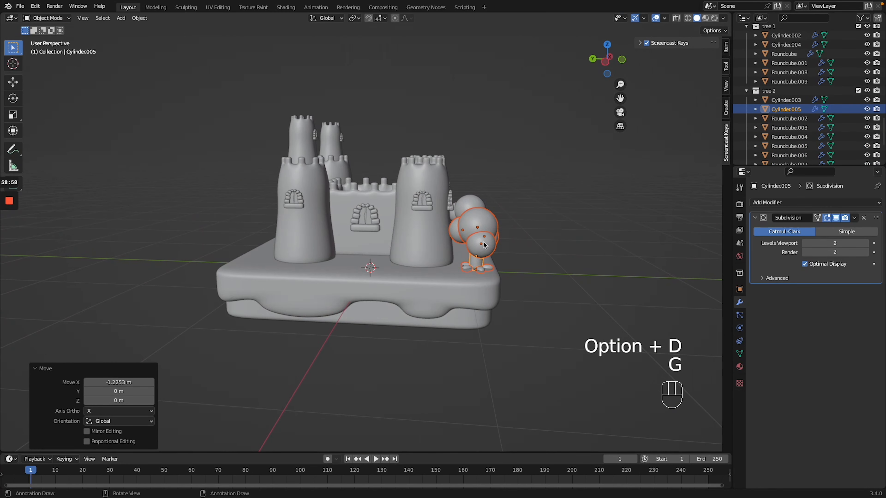
key("g")
key("y")
left_click(332, 199)
key("g")
key("z")
left_click(332, 197)
key("KP_1")
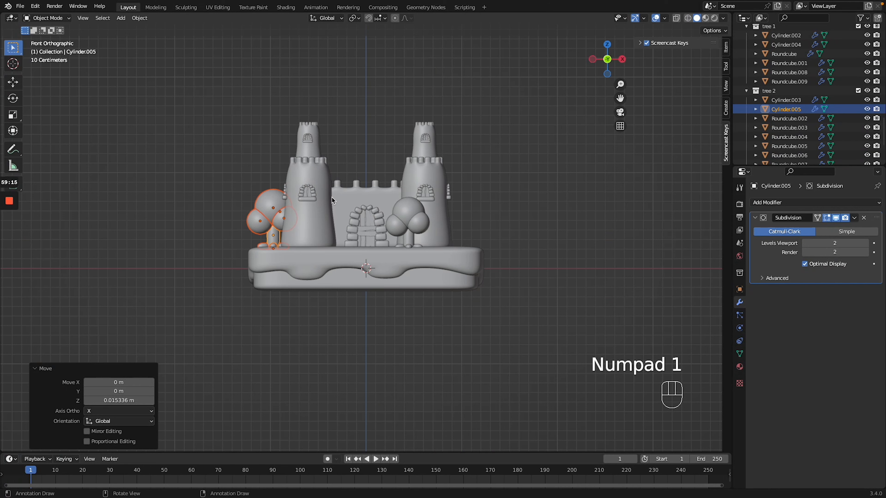
Make a linked duplicate of the back-corner tree 0.89014 m along X and scale it by 1.329
middle_click_drag(332, 197, 318, 139)
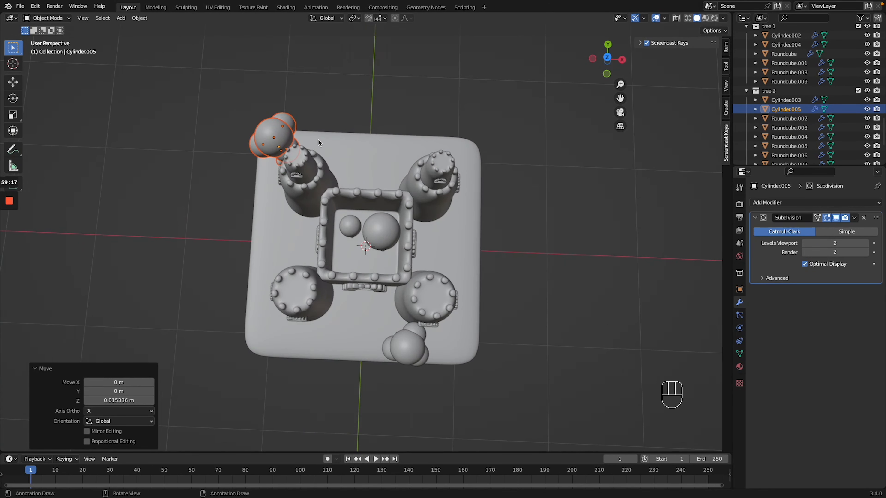
key("alt+d")
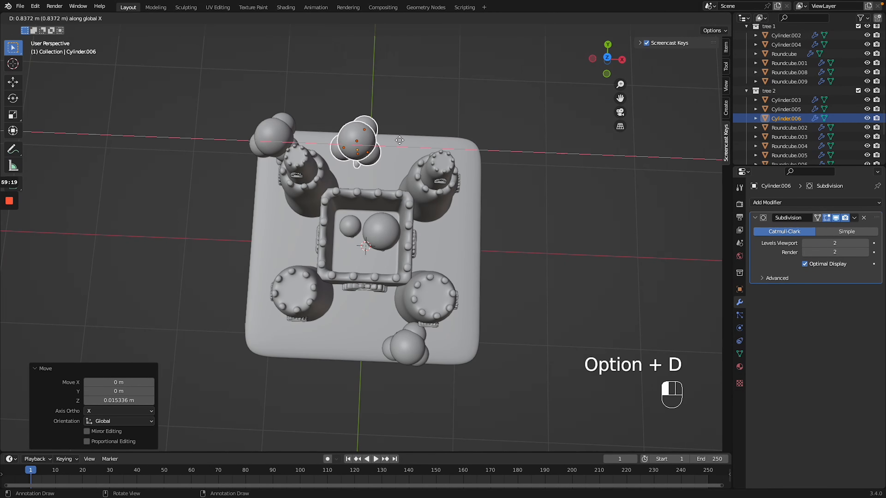
left_click(400, 144)
key("g")
key("s")
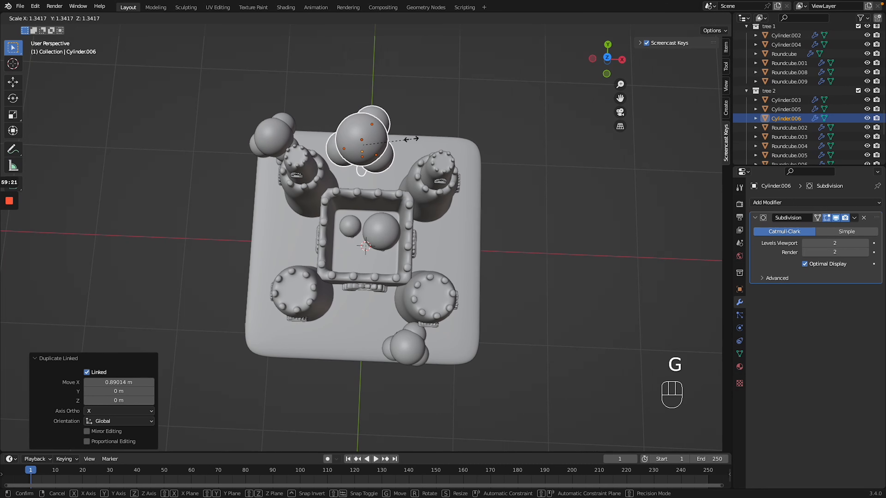
left_click(413, 139)
Raise the enlarged tree behind the castle 0.086845 m along Z and move it 0.43485 m along X
scroll(413, 139, "right", 5)
middle_click_drag(413, 141, 482, 222)
key("g")
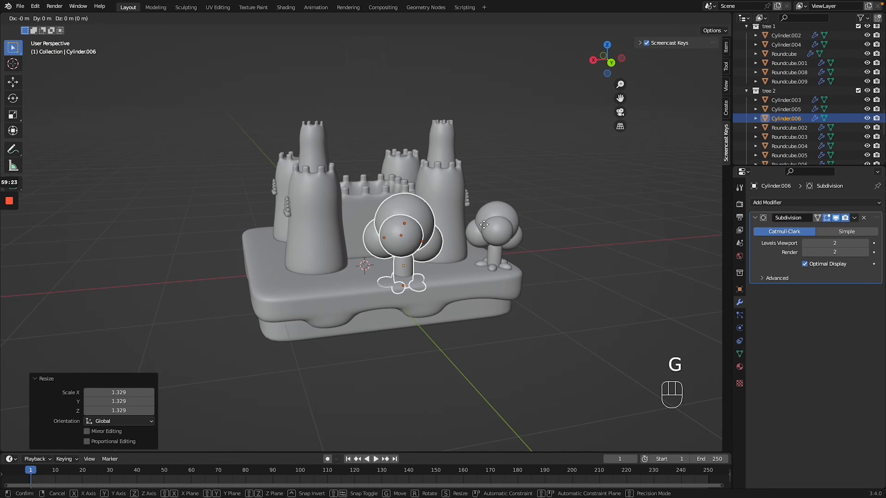
key("z")
left_click(484, 215)
key("g")
key("x")
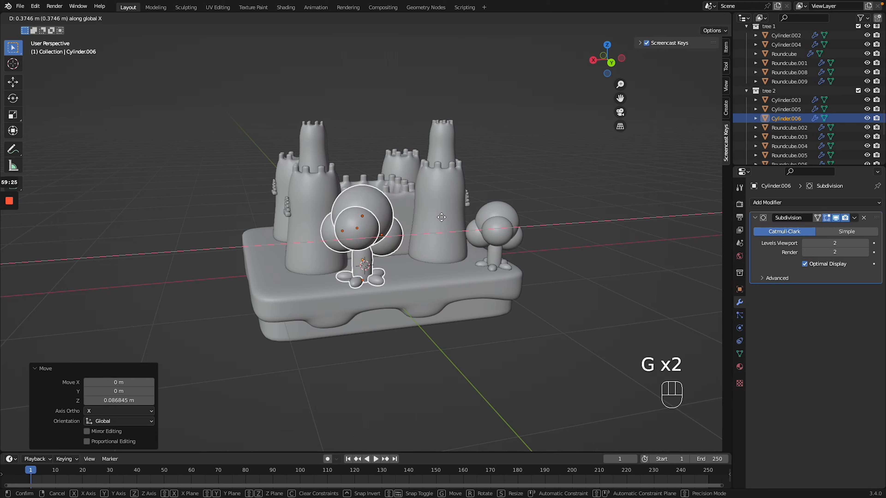
left_click(435, 216)
Shift the enlarged tree behind the castle -0.16142 m along X and clear the selection
scroll(436, 217, "left", 10)
scroll(436, 217, "right", 10)
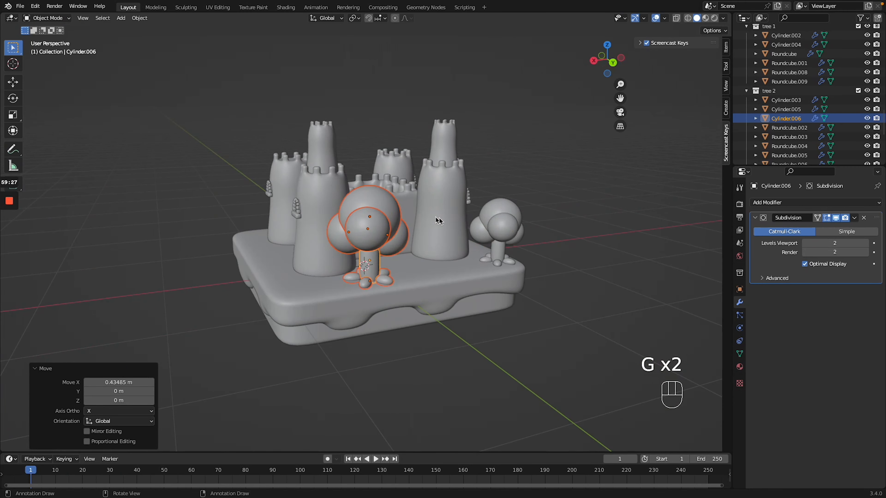
key("g")
key("x")
left_click(471, 220)
middle_click_drag(471, 220, 472, 224)
key("KP_1")
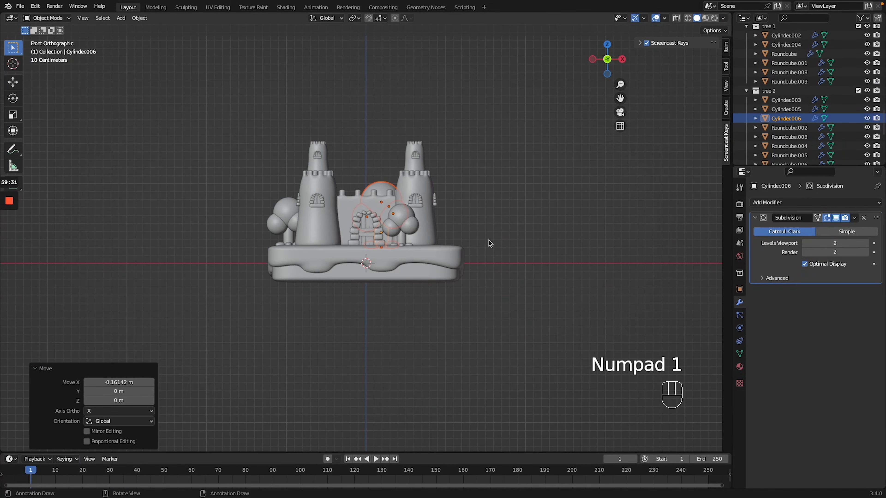
left_click(491, 244)
middle_click_drag(491, 244, 490, 244)
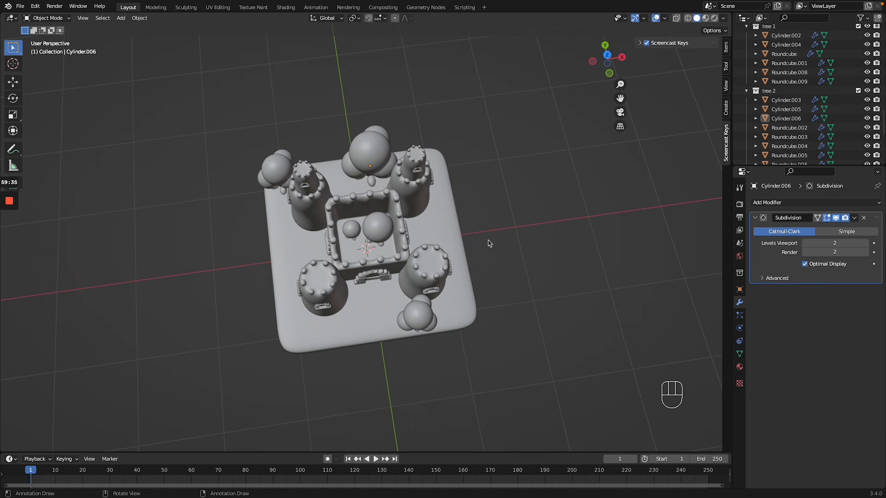
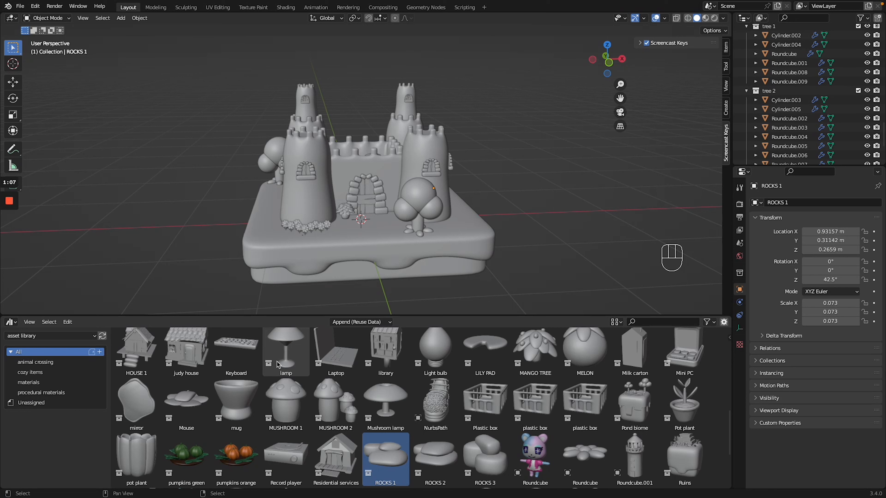
Switch the viewport to Material Preview shading and shrink the asset browser to give the viewport more room
middle_click_drag(556, 214, 527, 213)
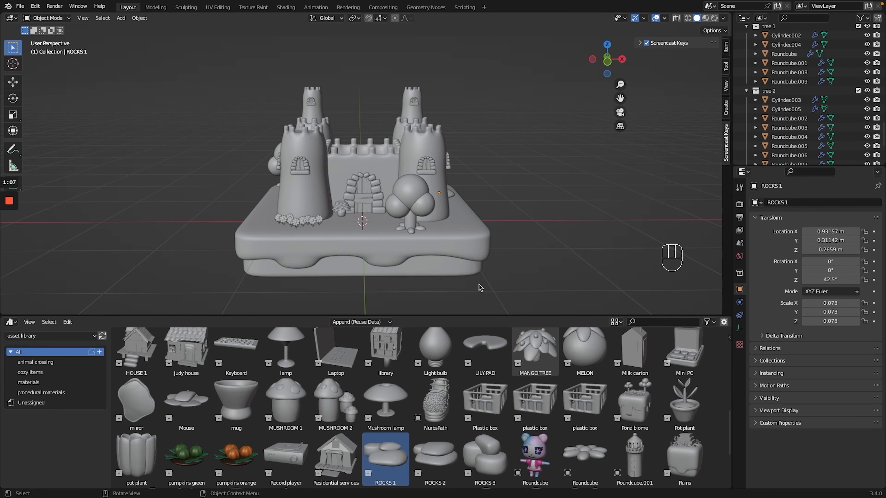
scroll(395, 231, "up", 10)
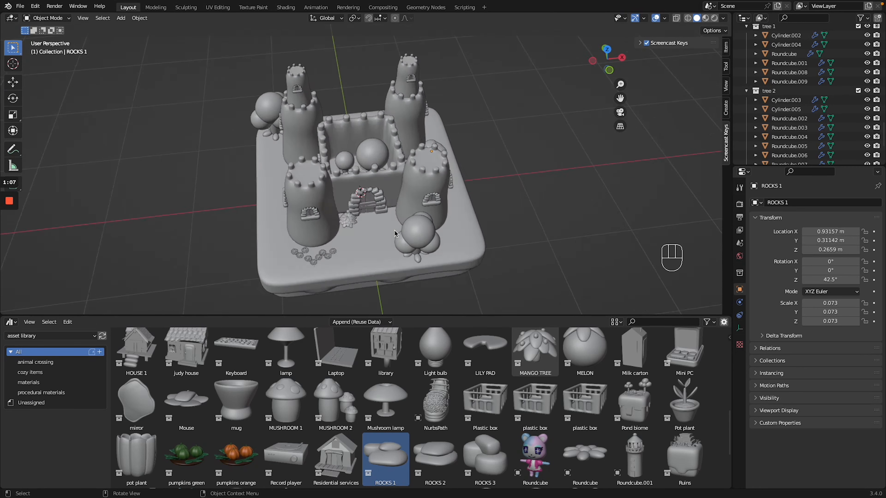
scroll(395, 231, "up", 10, "ctrl")
scroll(395, 231, "left", 10)
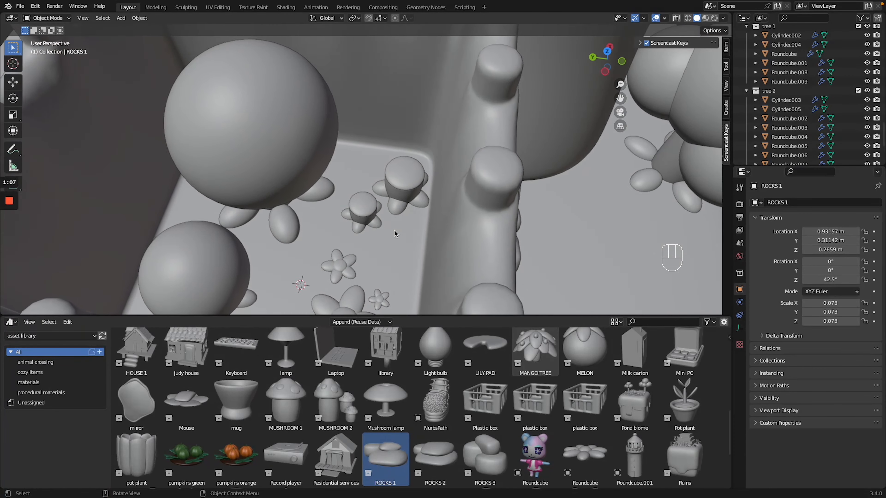
scroll(367, 245, "down", 10, "ctrl")
scroll(367, 247, "down", 10)
scroll(367, 247, "down", 5, "ctrl")
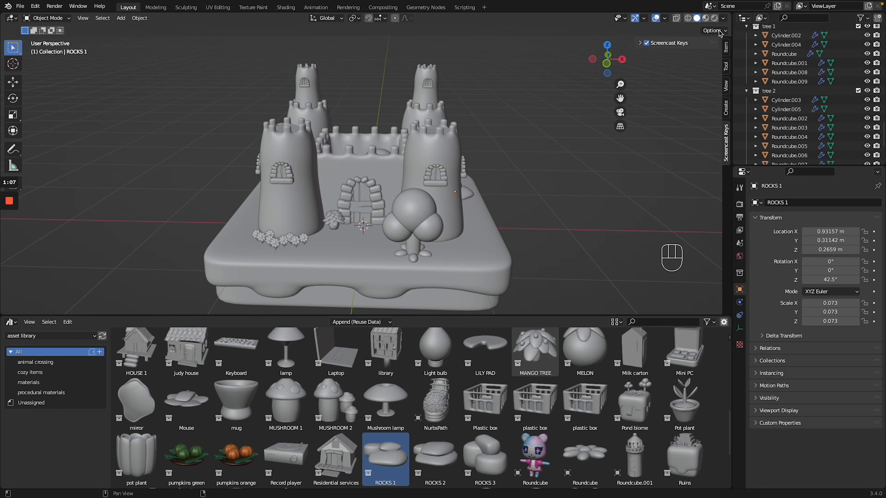
left_click(706, 19)
middle_click_drag(430, 188, 497, 212)
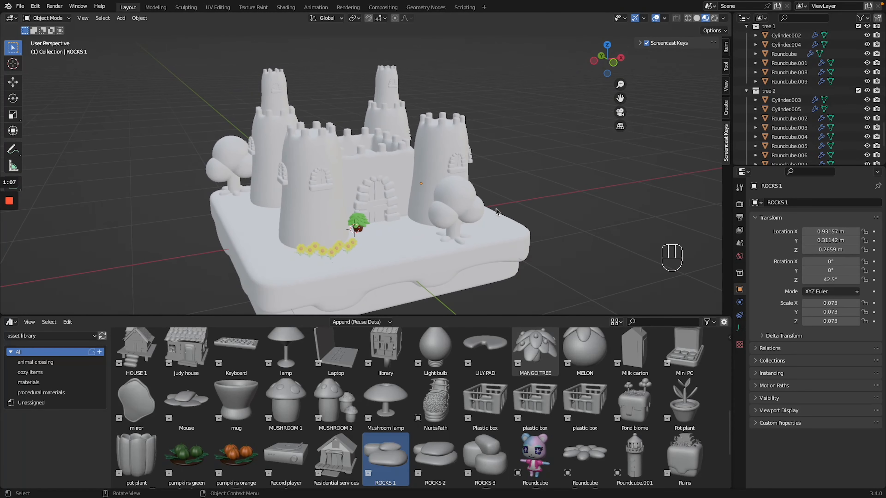
left_click_drag(505, 314, 502, 458)
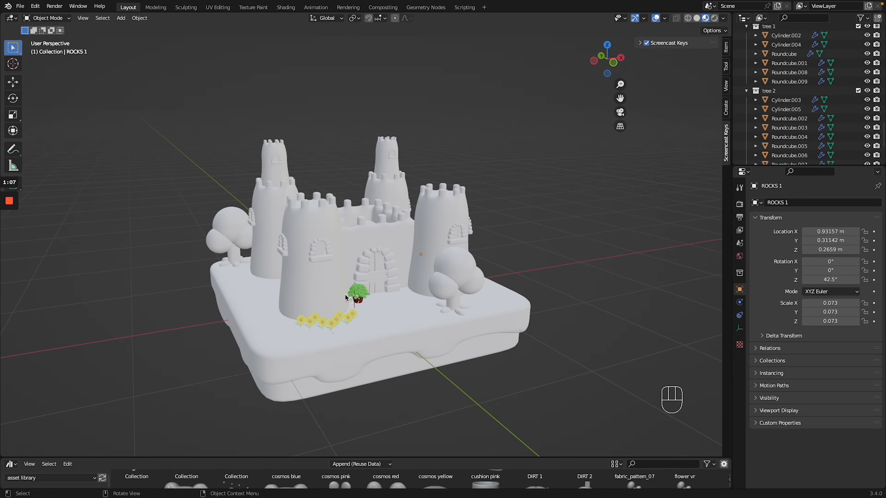
Save the castle scene to its current file
scroll(345, 298, "up", 5)
scroll(345, 297, "up", 6, "ctrl")
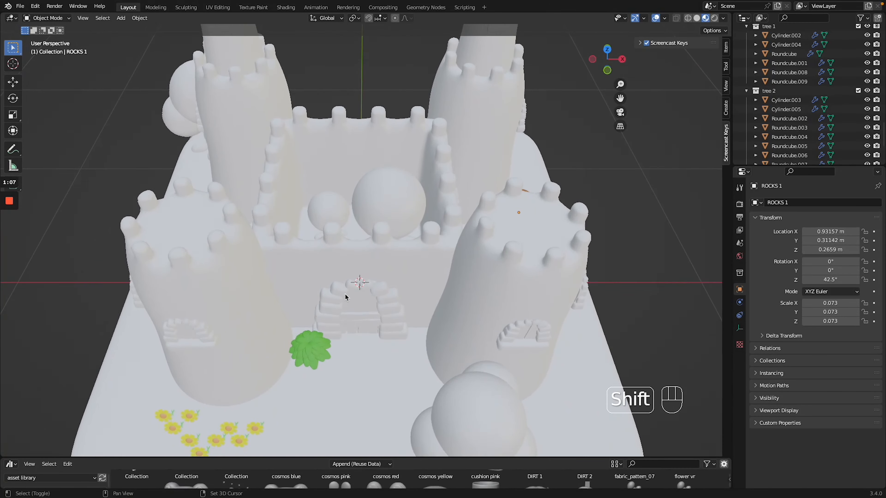
scroll(345, 298, "down", 4, "shift")
scroll(345, 297, "down", 6)
scroll(345, 297, "up", 3)
scroll(345, 296, "up", 3, "shift")
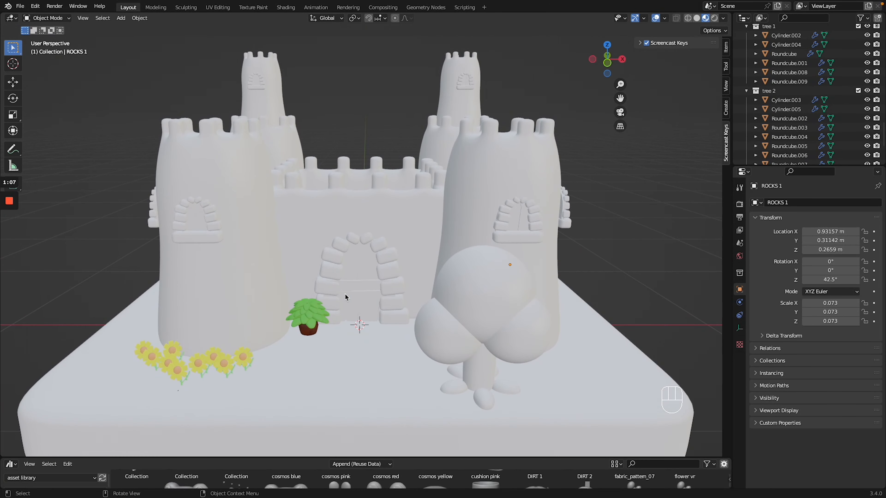
left_click(20, 7)
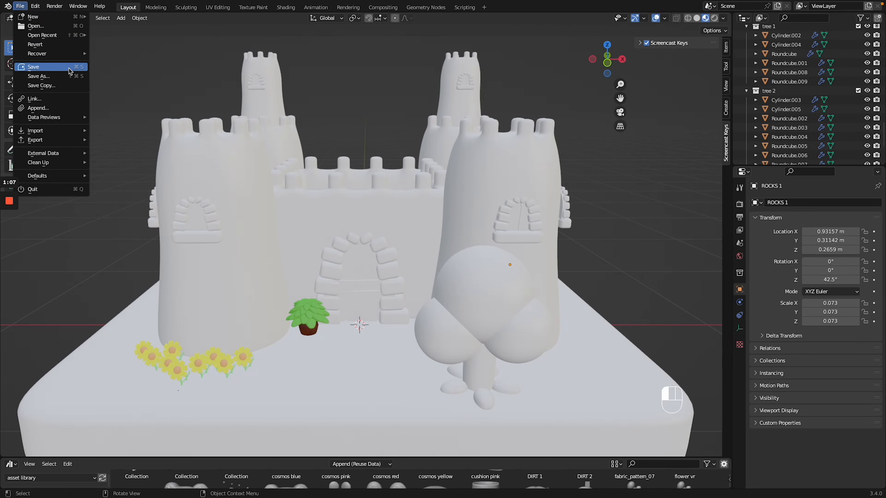
left_click(52, 69)
Select the castle's central wall block and create a material named "stone" for it in the Shading workspace
left_click(342, 213)
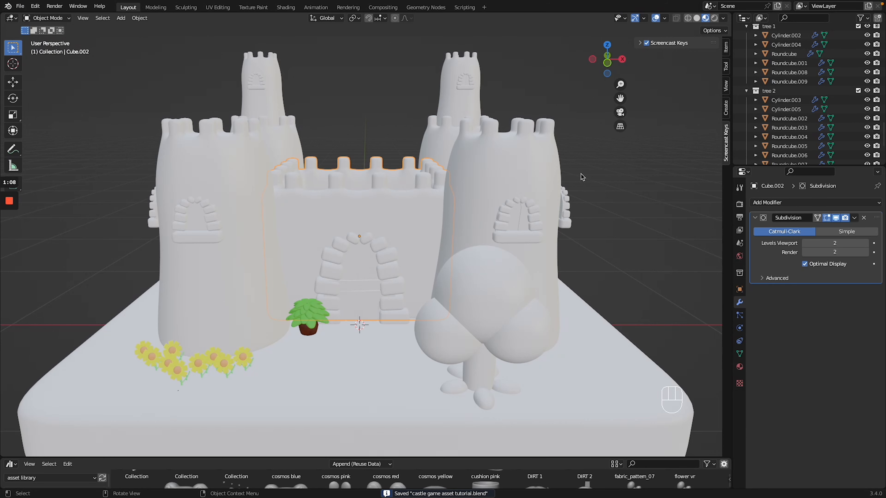
left_click(285, 7)
scroll(376, 248, "up", 8, "ctrl")
scroll(377, 248, "down", 10)
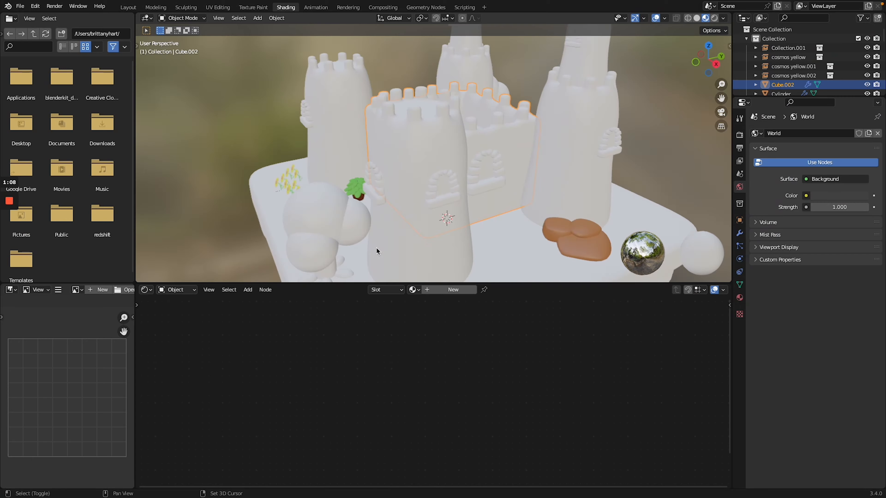
scroll(376, 247, "up", 8, "ctrl")
scroll(377, 247, "down", 8, "ctrl")
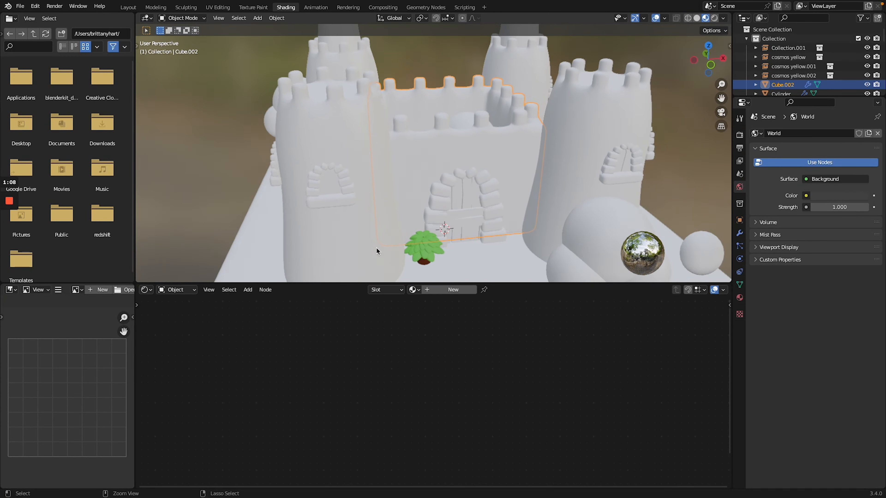
scroll(376, 248, "down", 10)
scroll(376, 247, "down", 2)
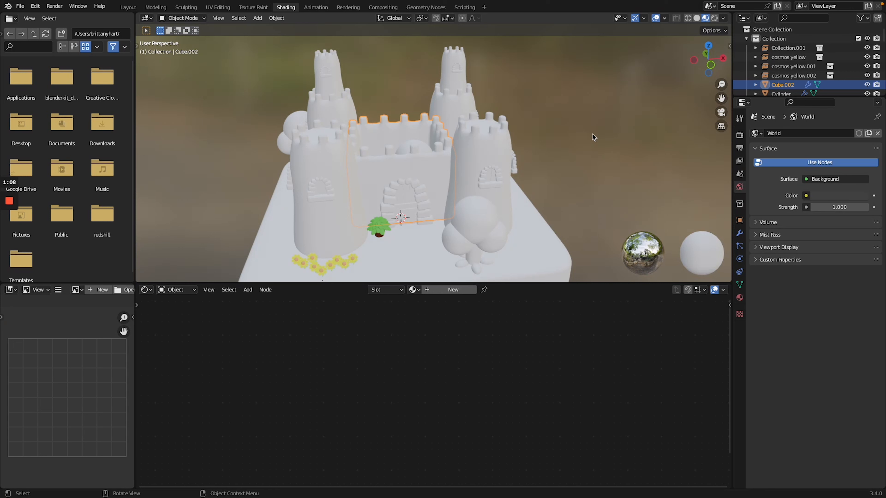
left_click(453, 293)
type("st")
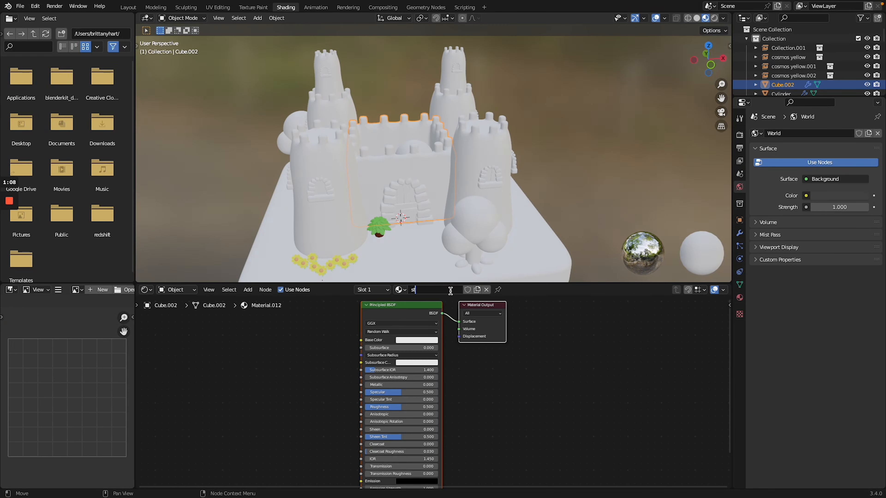
Add a ColorRamp node and a Noise Texture node ahead of the stone material's Principled BSDF
key("shift+a")
left_click(301, 345)
type("colour")
key("Return")
left_click(259, 336)
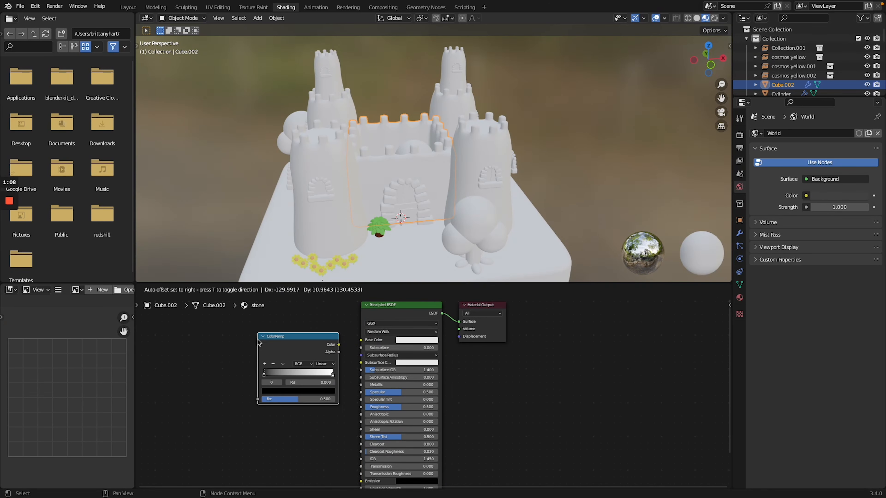
key("shift+a")
left_click(235, 343)
type("noise")
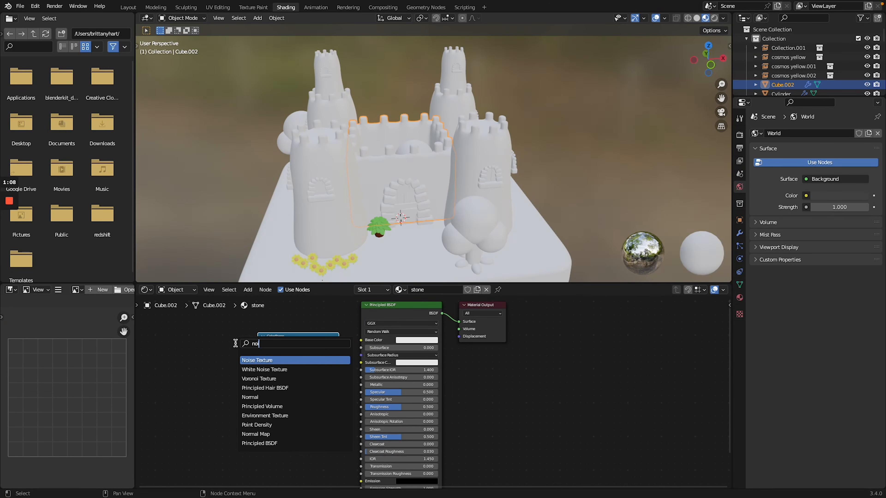
key("Return")
left_click(198, 359)
Connect the Noise Texture's Fac output to the ColorRamp's Fac input and the ColorRamp's Color to Base Color
left_click_drag(247, 357, 264, 402)
left_click(253, 398)
left_click_drag(246, 358, 259, 400)
left_click_drag(338, 348, 360, 339)
Darken the ColorRamp's white stop to grey with Value 0.200 and save the file
scroll(395, 232, "up", 4)
scroll(395, 232, "down", 4)
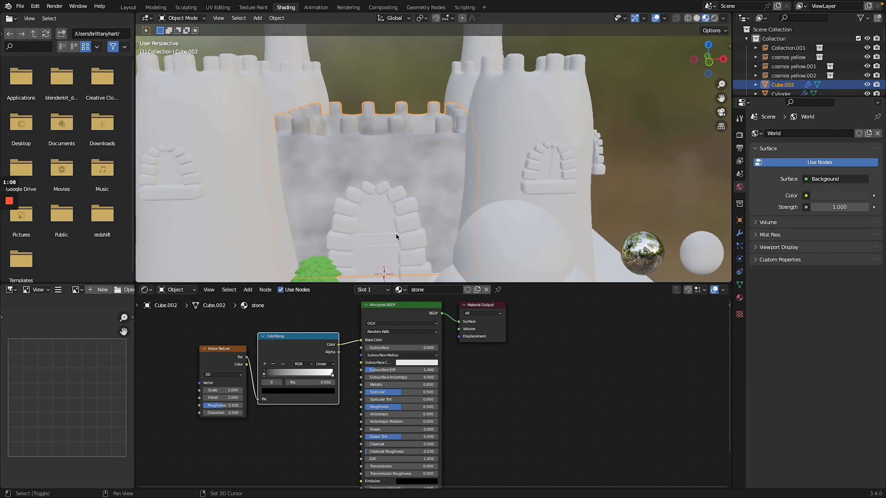
scroll(330, 328, "right", 1)
scroll(311, 379, "up", 1)
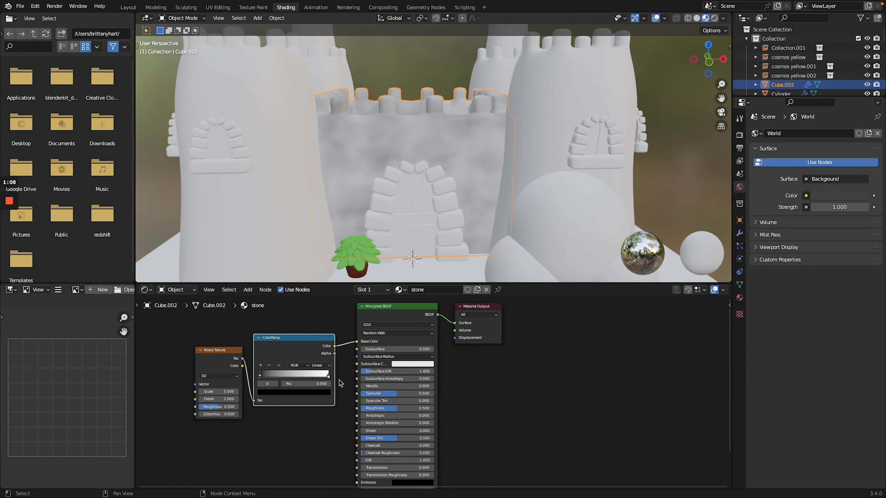
scroll(332, 380, "up", 1)
left_click(327, 379)
left_click(318, 396)
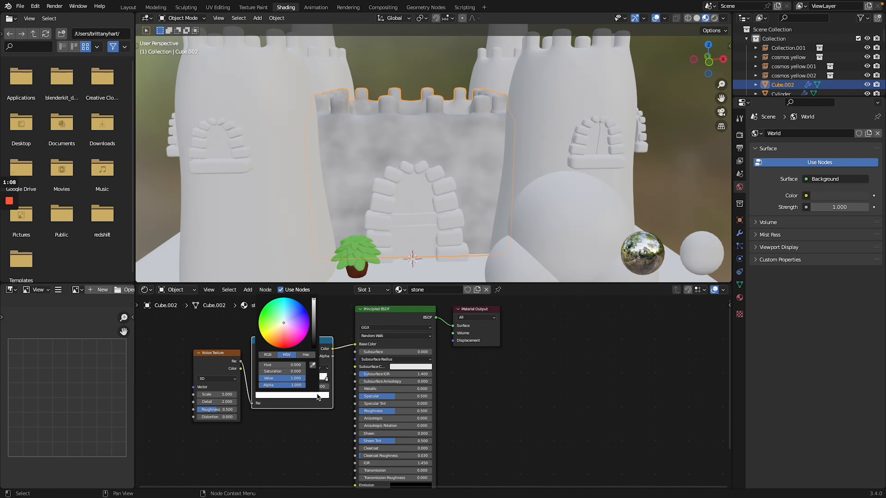
left_click_drag(313, 312, 313, 319)
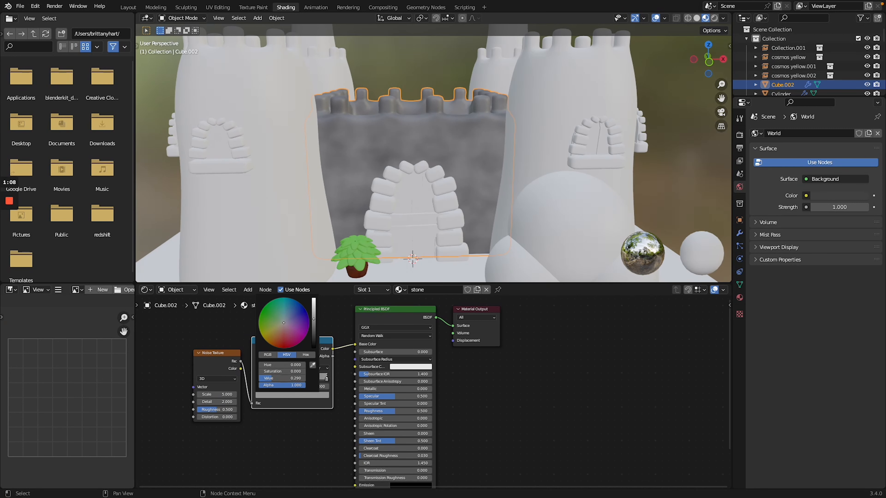
key("ctrl+s")
Raise the Noise Texture's Scale strongly to give the stone wall a fine grain, and adjust its Detail
left_click_drag(217, 394, 357, 394)
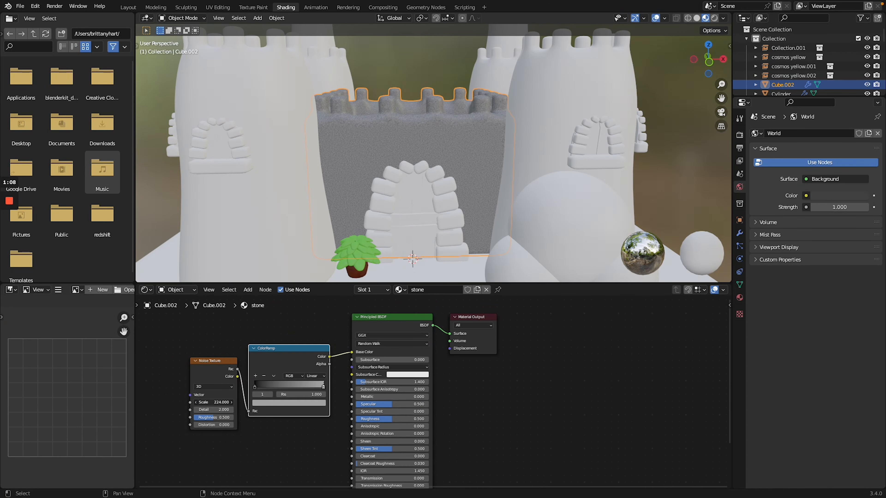
type("00")
key("Return")
left_click_drag(213, 410, 223, 417)
Assign the existing stone material to the large corner towers
left_click(330, 168)
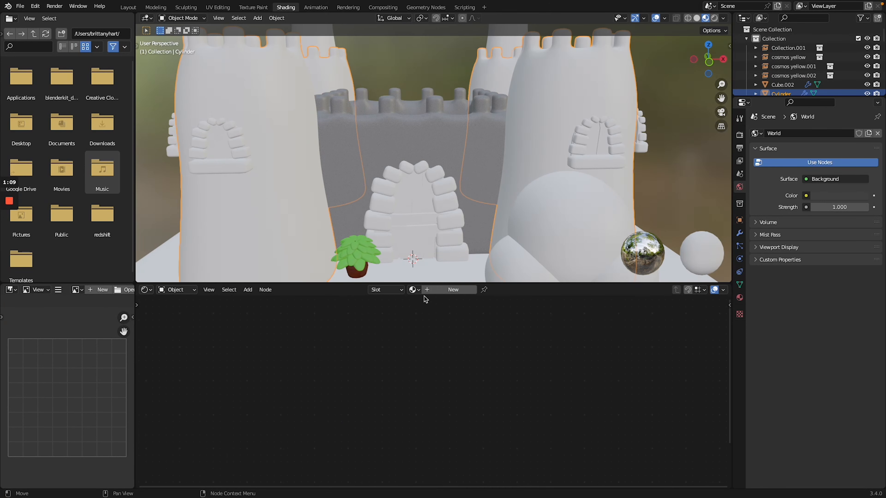
left_click(414, 289)
type("s")
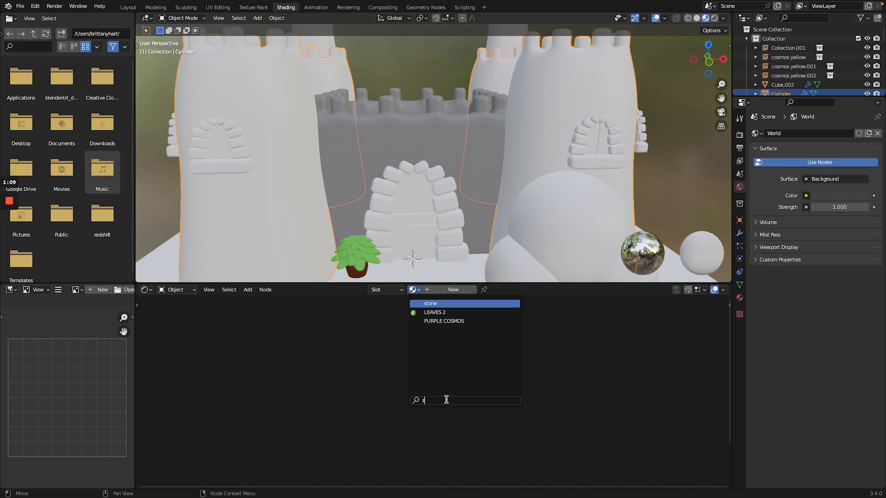
type("tone")
left_click(473, 304)
scroll(362, 140, "down", 6)
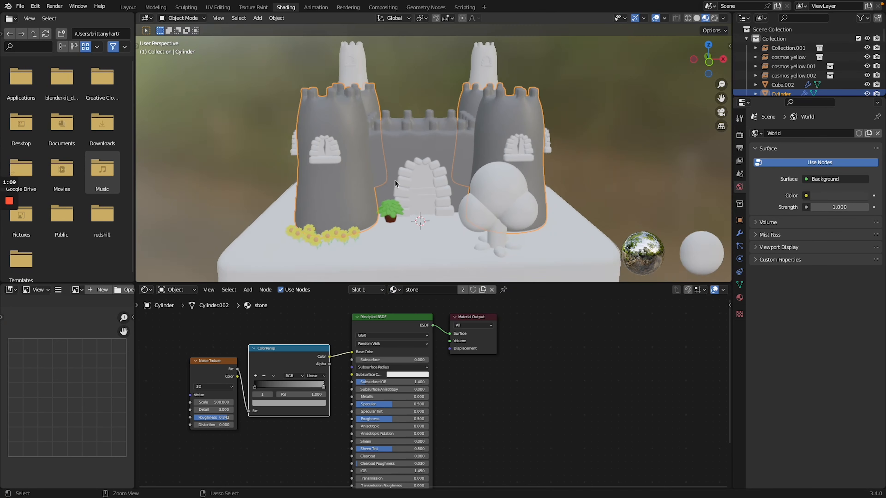
Assign the stone material to the slim upper towers behind the castle's courtyard
left_click(362, 140)
left_click(414, 290)
type("stone")
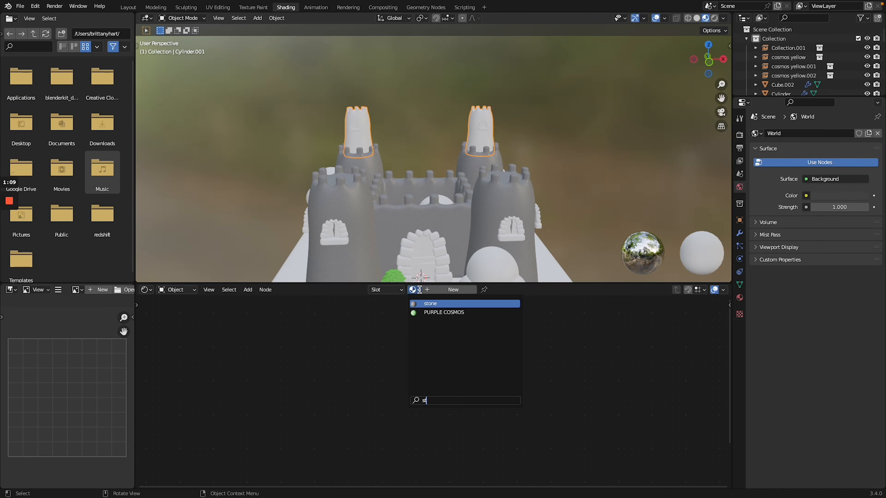
left_click(431, 304)
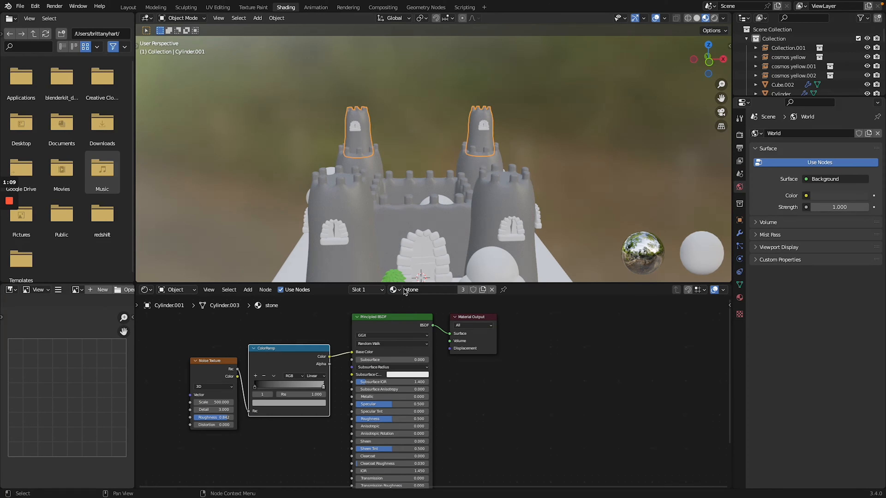
Lighten the black stop of the stone material's ColorRamp to grey with Value 0.176
left_click(254, 387)
left_click(276, 403)
left_click_drag(310, 343, 311, 332)
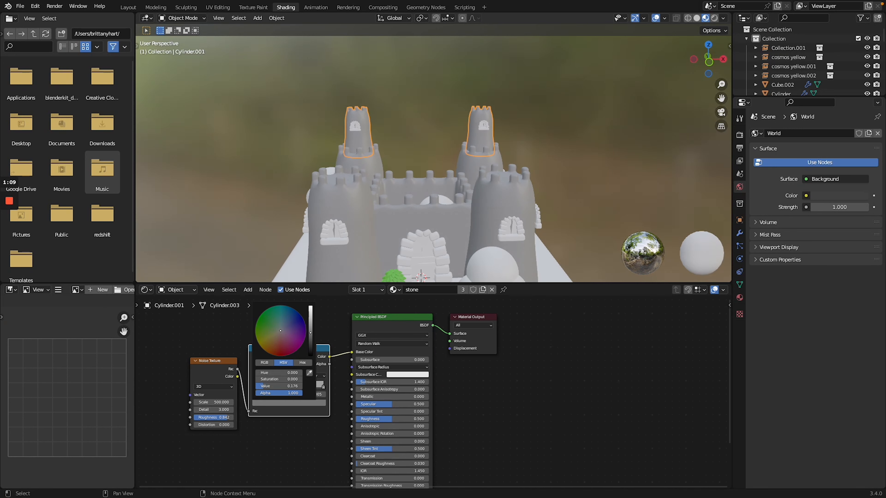
scroll(410, 214, "right", 8)
scroll(411, 214, "down", 6, "shift")
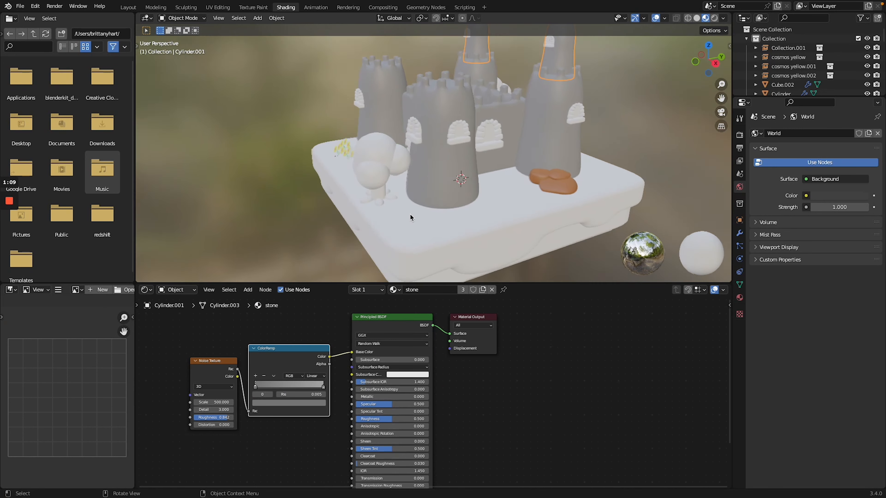
Create a new material named stone 2 on the stone arch around the castle door
scroll(410, 214, "left", 8)
scroll(410, 214, "up", 5, "shift")
left_click(415, 188)
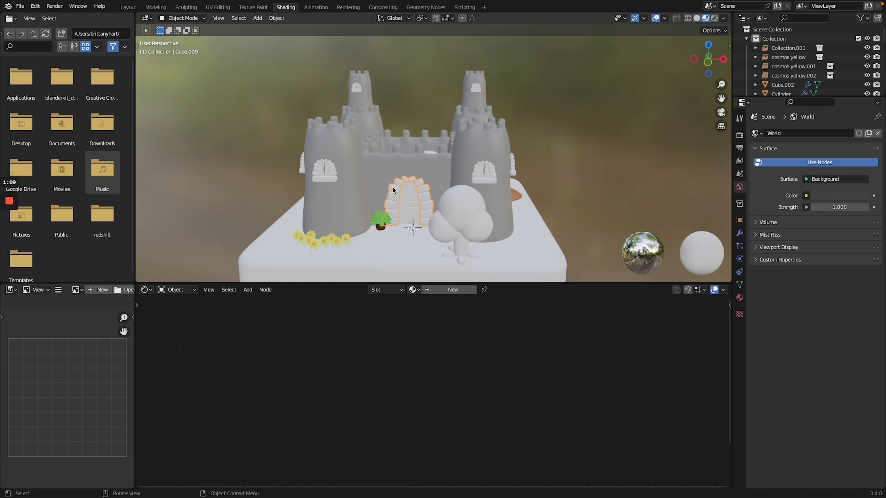
left_click(432, 290)
double_click(432, 290)
type("stone 2")
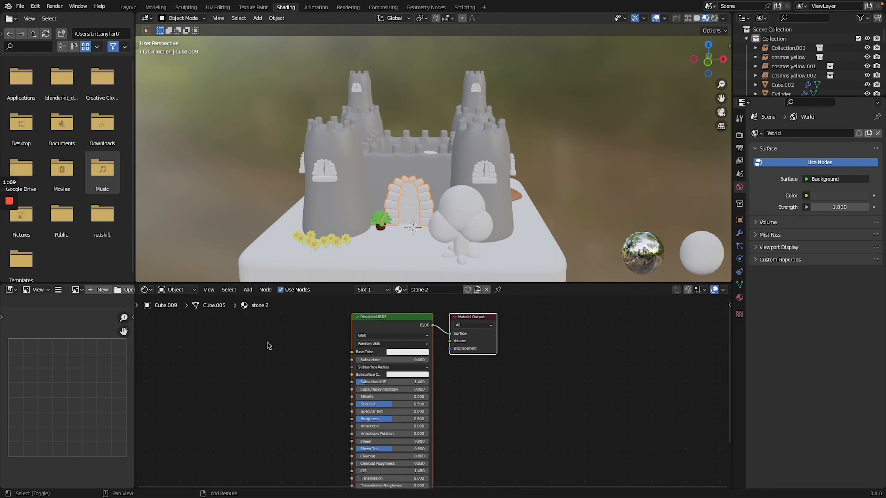
Add a ColorRamp node and a Noise Texture node ahead of the stone 2 material's Principled BSDF
key("shift+a")
type("colu")
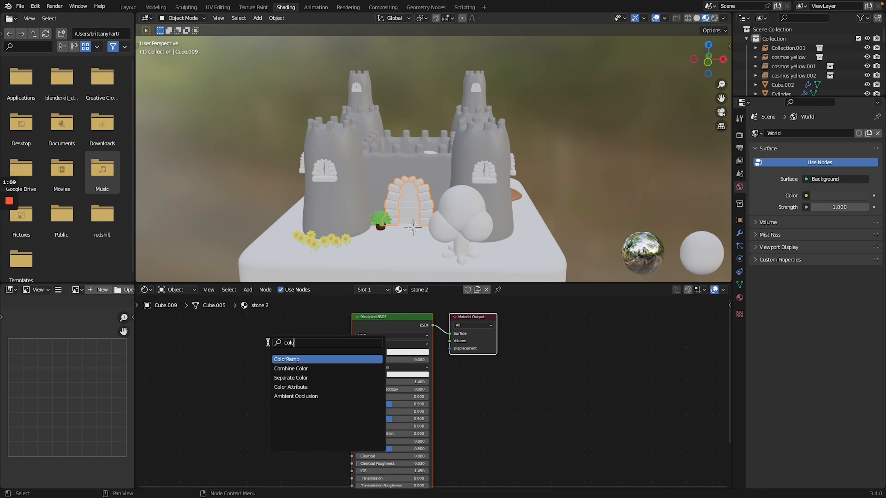
key("Return")
left_click(274, 356)
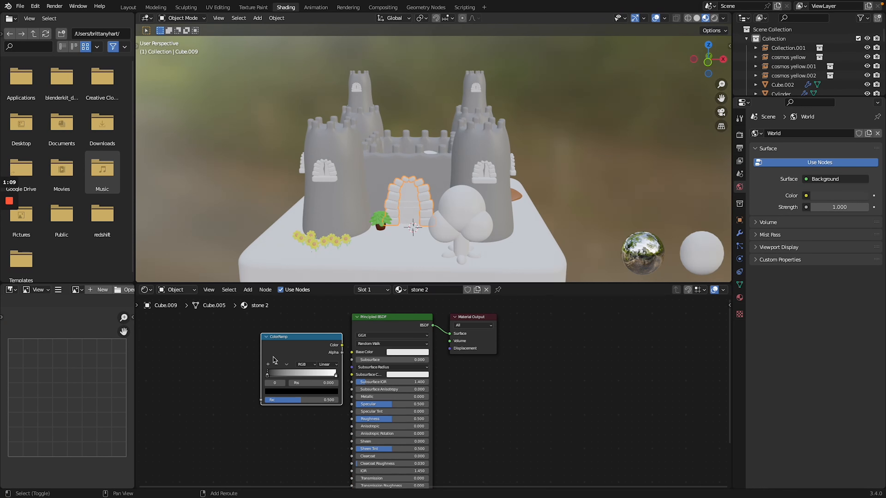
key("shift+a")
type("noise")
key("Return")
left_click(238, 365)
Link the Noise Texture's Fac through the ColorRamp to Base Color and set the noise Scale to 9.400
left_click_drag(237, 363, 261, 400)
left_click_drag(343, 345, 352, 352)
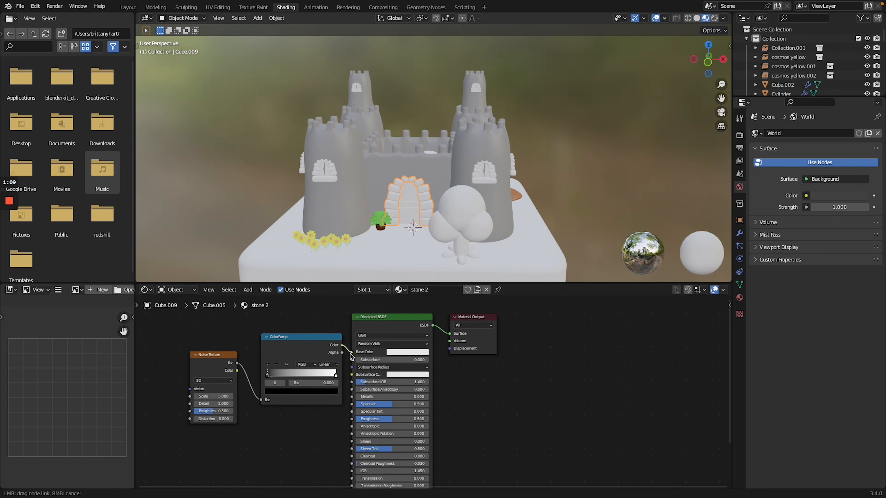
scroll(406, 229, "up", 5)
scroll(406, 229, "down", 3)
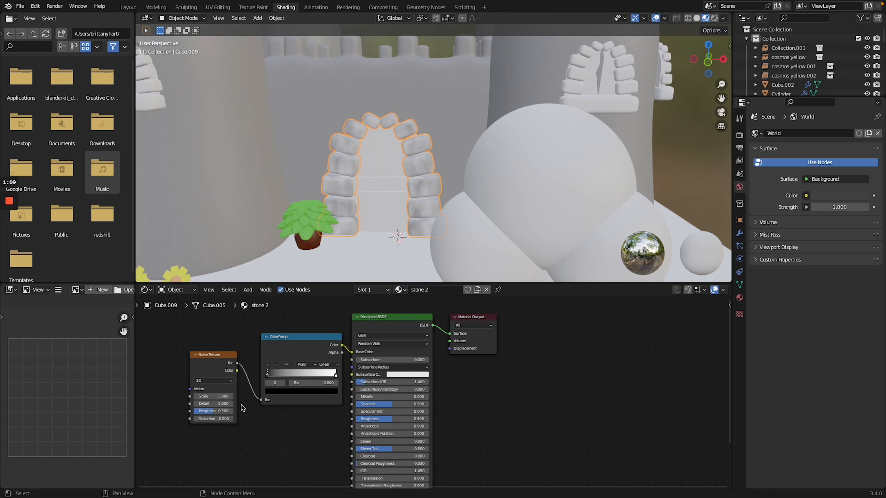
left_click_drag(209, 397, 230, 396)
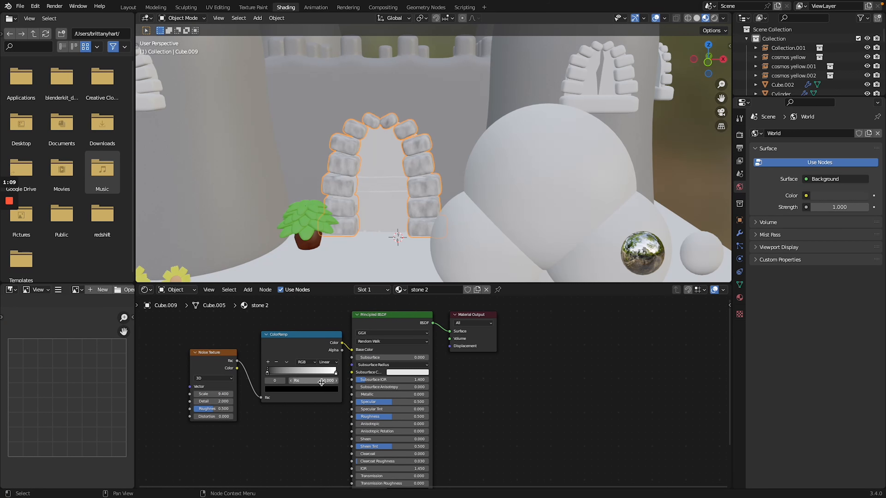
Change the stone 2 ColorRamp's black and white stops to darker grey tones and set the noise Scale to 11.700
left_click(283, 392)
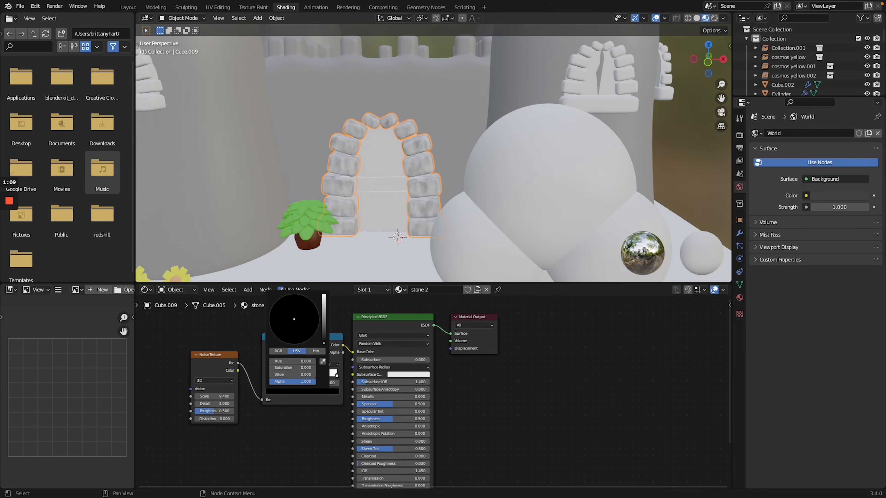
left_click_drag(325, 341, 324, 297)
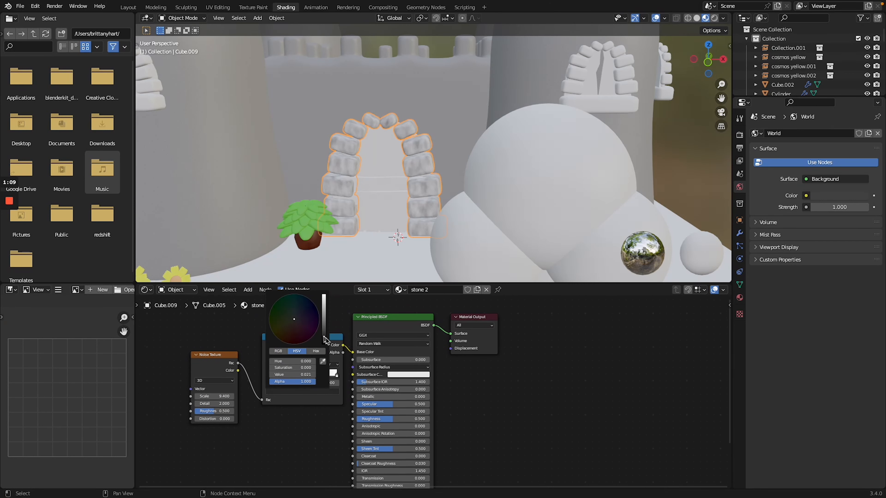
left_click(333, 392)
mouse_move(325, 337)
left_mouse_down()
mouse_move(325, 348)
mouse_move(324, 329)
left_mouse_up()
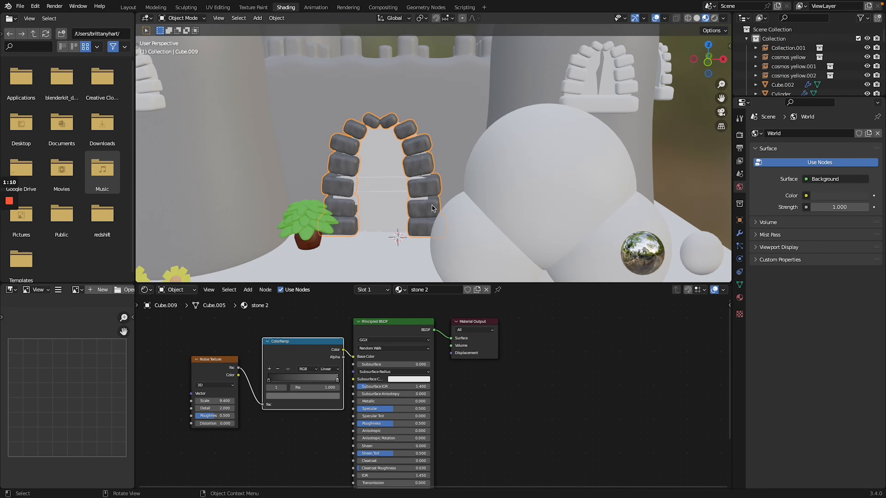
left_click_drag(217, 401, 233, 400)
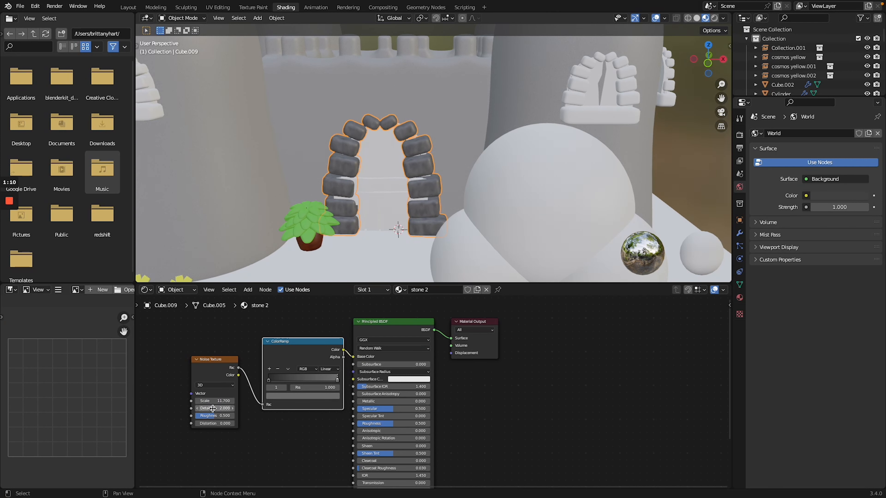
Assign the stone 2 material to the stone window frames on the front of the corner towers
scroll(365, 198, "right", 5)
scroll(365, 198, "down", 3)
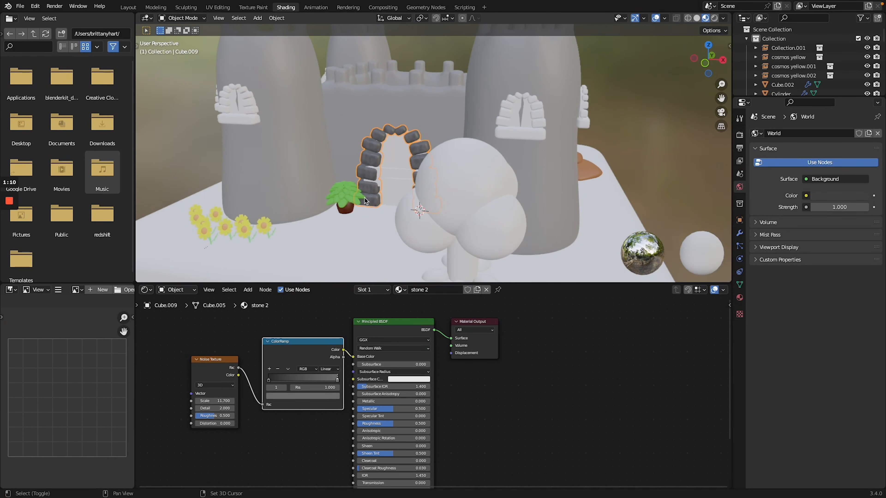
scroll(365, 198, "up", 5, "shift")
scroll(436, 186, "right", 10)
scroll(436, 186, "left", 10)
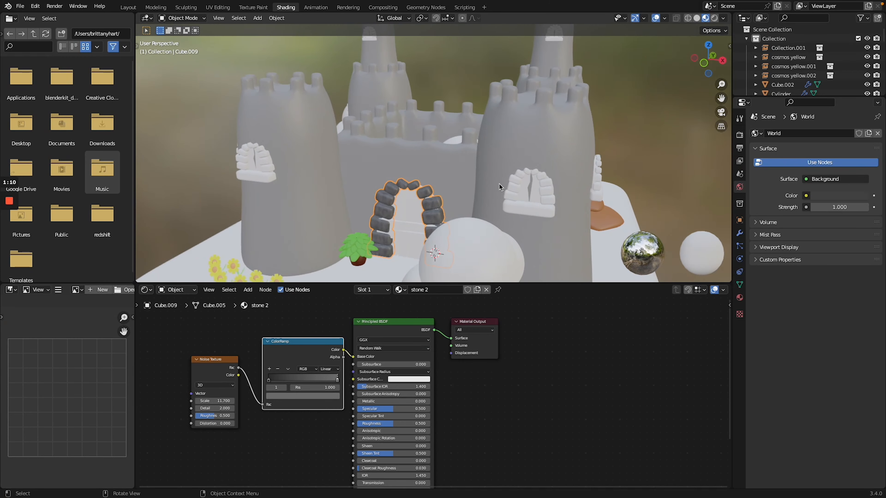
left_click(520, 187)
left_click(413, 289)
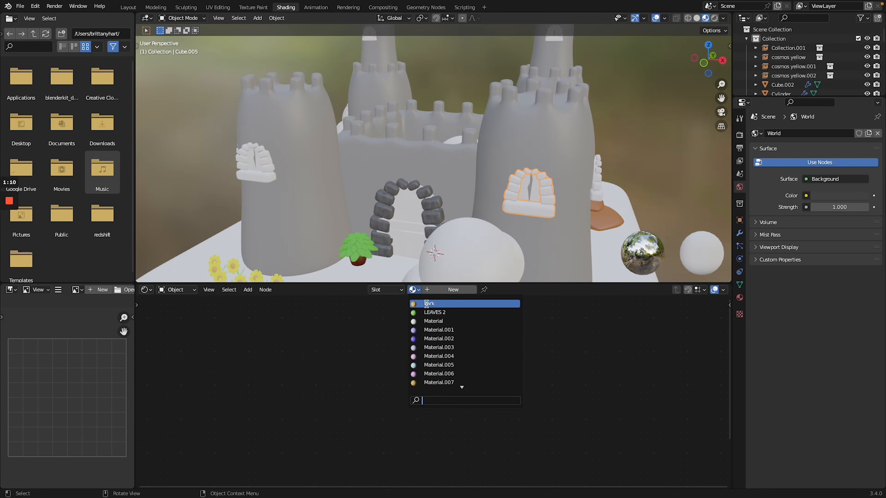
type("stone")
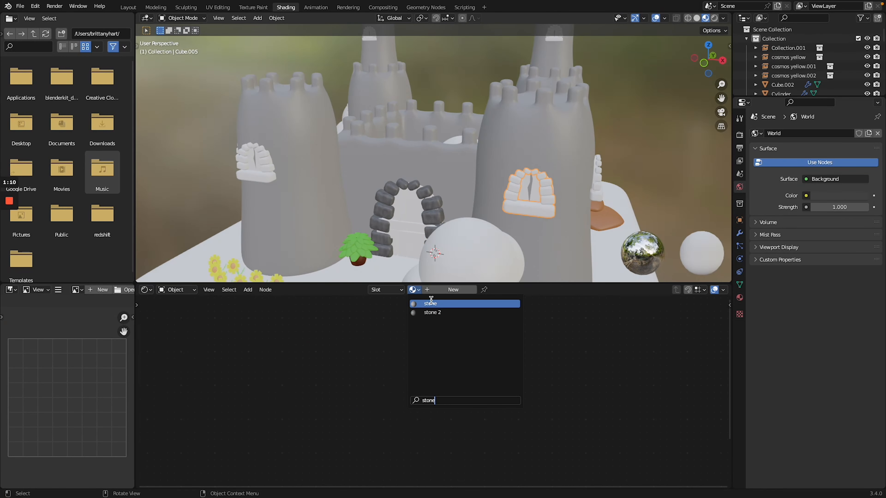
left_click(432, 313)
Assign stone 2 to the stone window frames on the outer sides of the corner towers
scroll(438, 209, "right", 10)
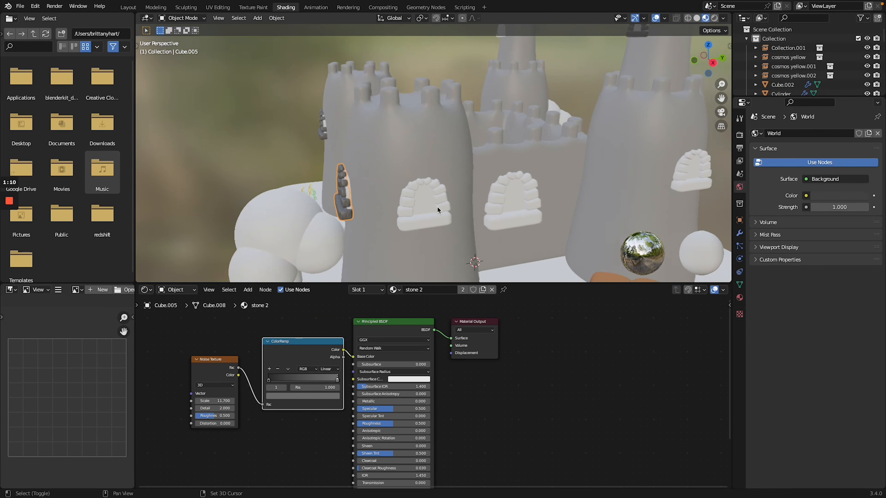
middle_click_drag(437, 207, 369, 205)
left_click(320, 133)
left_click(414, 290)
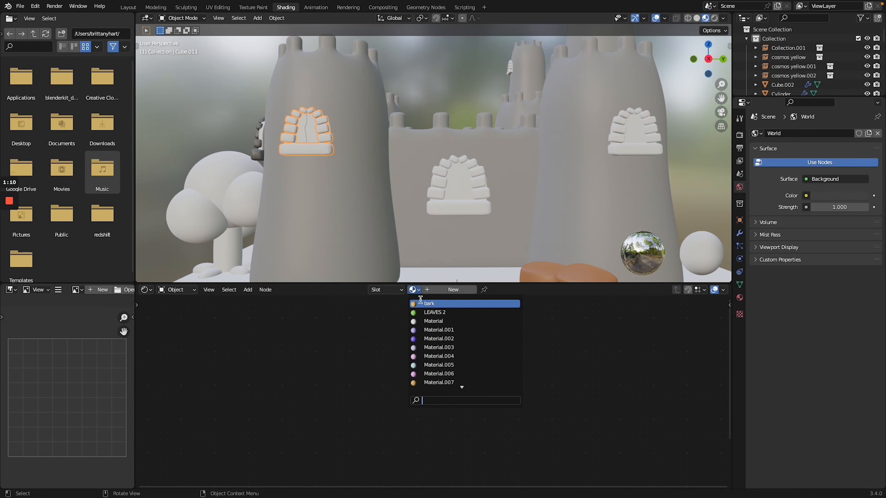
type("stone")
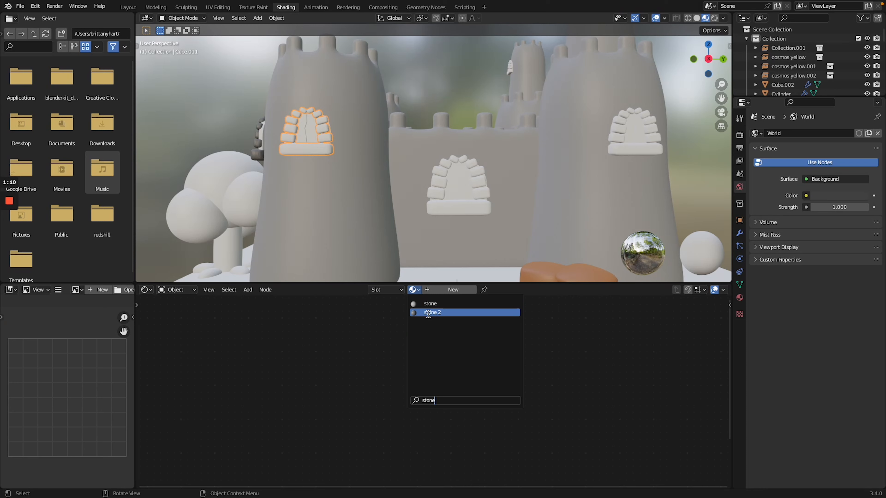
left_click(427, 314)
Give the window frame in the middle of the castle's side wall the stone 2 material
left_click(450, 207)
left_click(414, 290)
type("stone")
left_click(426, 312)
scroll(457, 235, "down", 5)
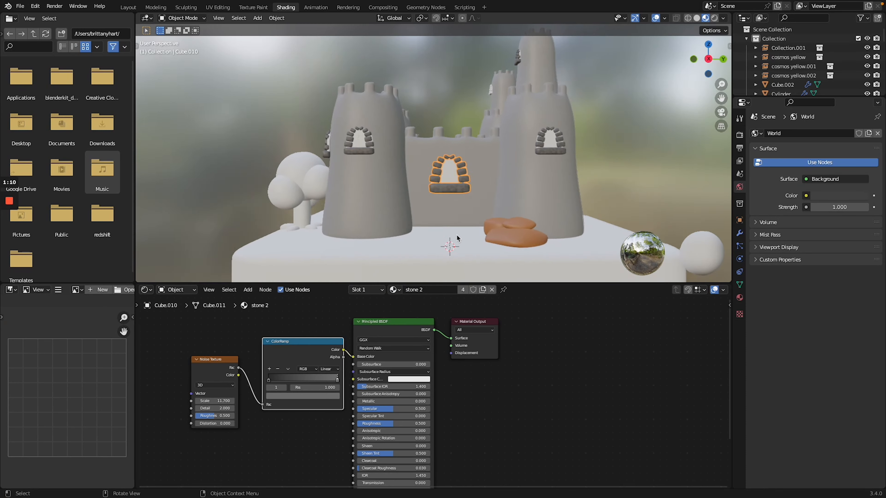
Apply the stone 2 material to the window frame on the opposite side wall
scroll(457, 235, "right", 10)
scroll(457, 235, "right", 10)
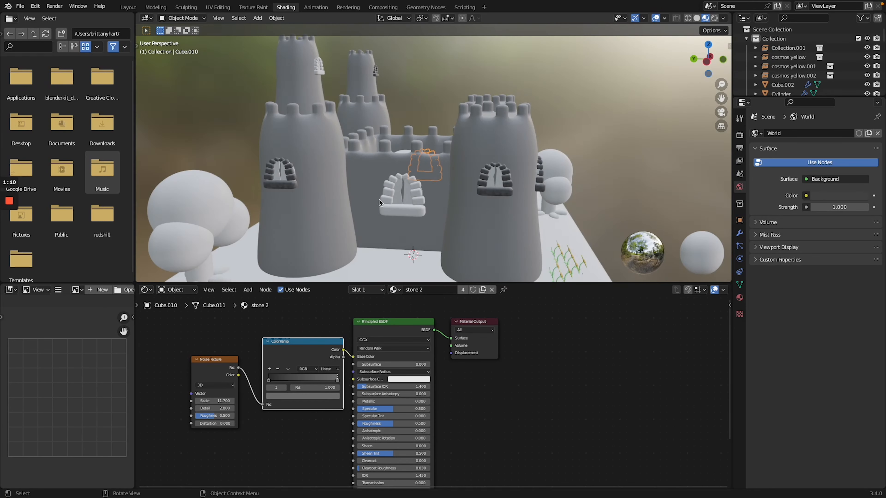
left_click(393, 202)
left_click(415, 289)
type("stone")
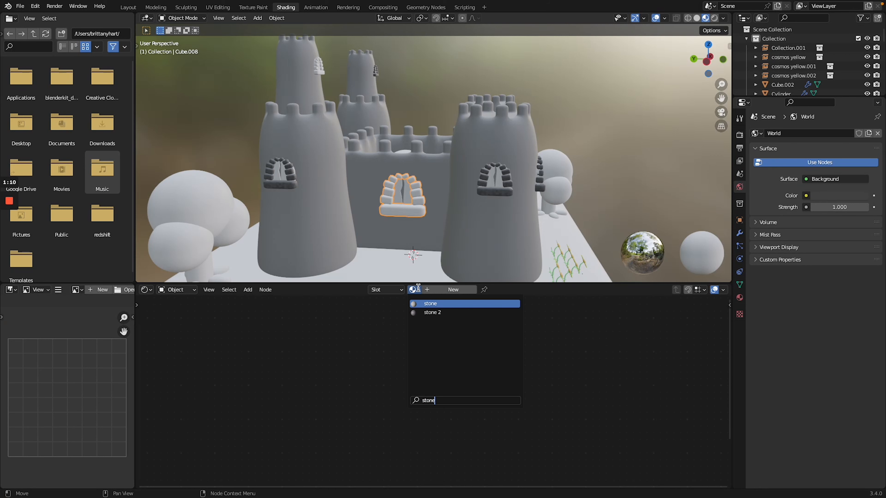
left_click(432, 312)
Assign stone 2 to the remaining white window frame on the slim upper tower
scroll(321, 56, "right", 10)
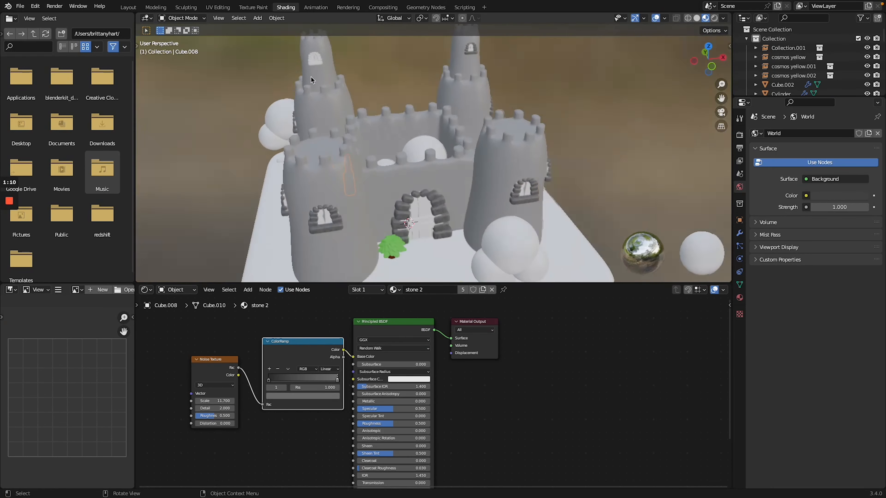
left_click(320, 57)
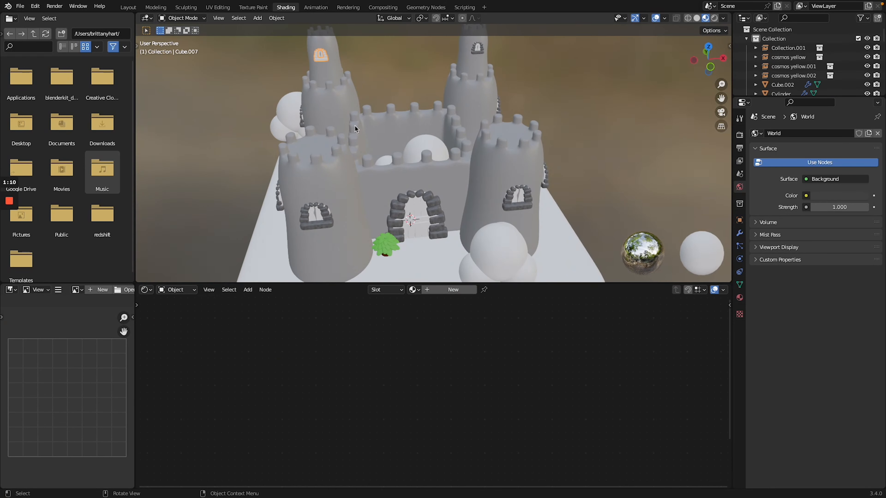
left_click(413, 290)
type("stone")
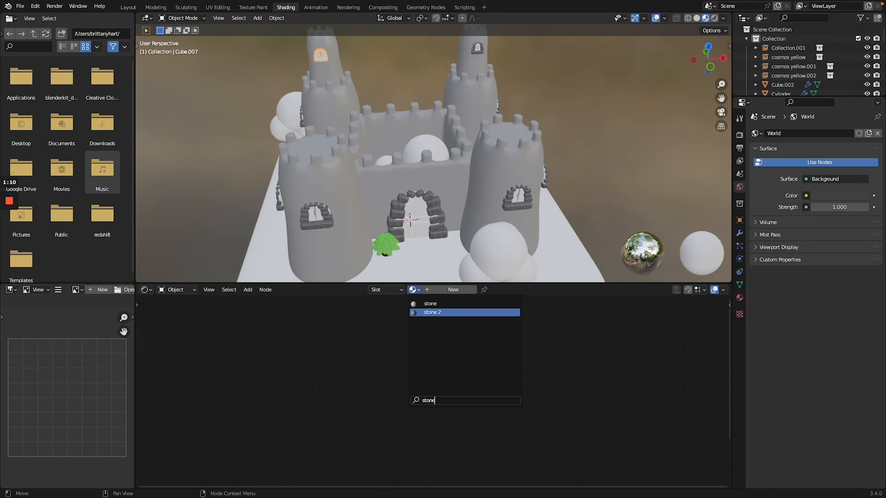
left_click(433, 312)
Create a new material for the front door's vertical planks and name it wood 1
scroll(417, 188, "down", 5)
scroll(417, 188, "left", 10)
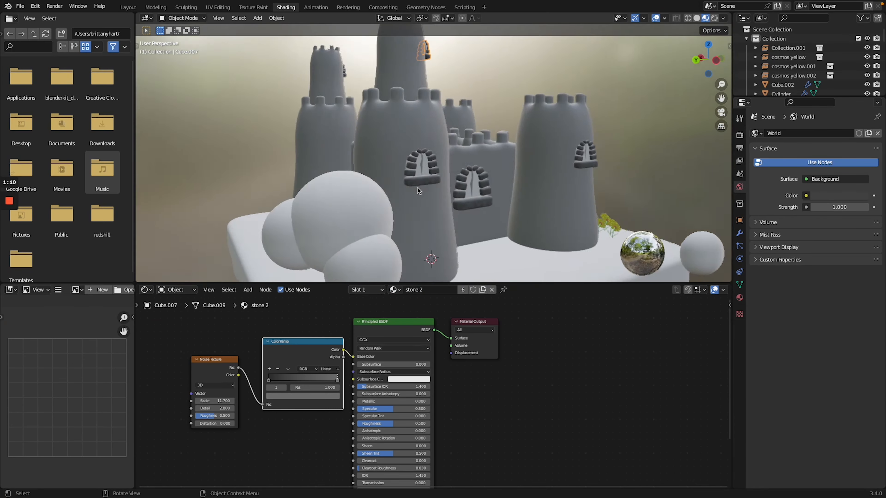
scroll(417, 188, "left", 15)
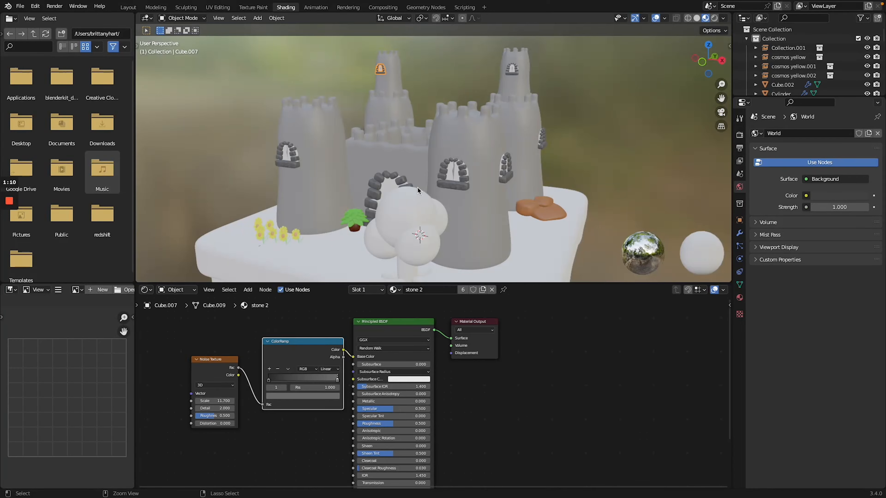
scroll(417, 187, "up", 10, "ctrl")
scroll(417, 188, "left", 8, "shift")
scroll(418, 188, "left", 4)
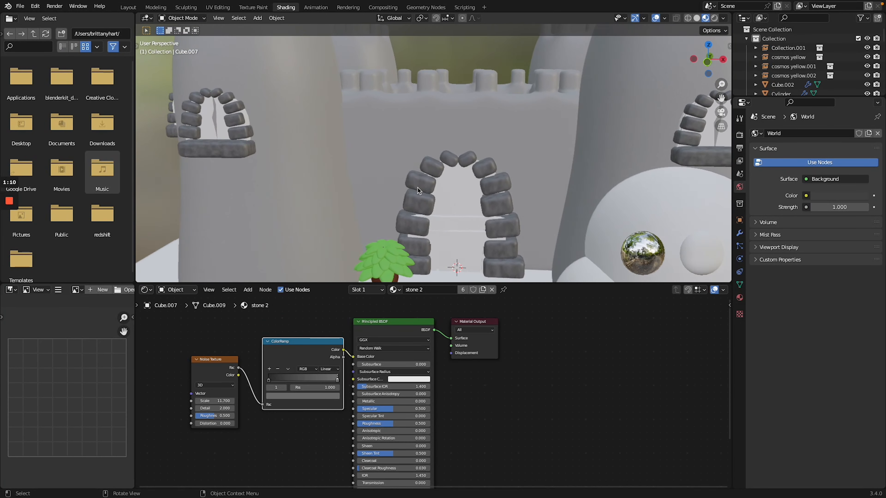
left_click(457, 198)
left_click(438, 290)
double_click(439, 291)
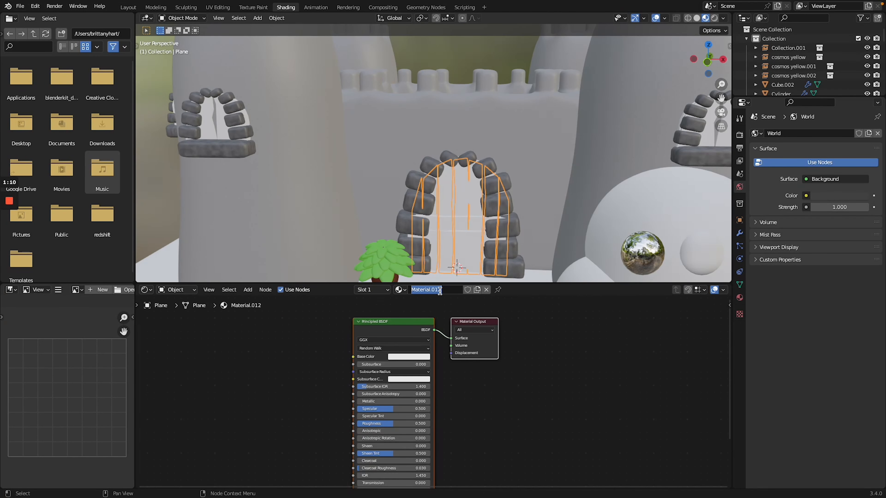
type("wood 1")
Add Noise Texture and ColorRamp nodes to wood 1, linking the noise Fac through the ramp into Base Color
key("shift+a")
type("colorramp")
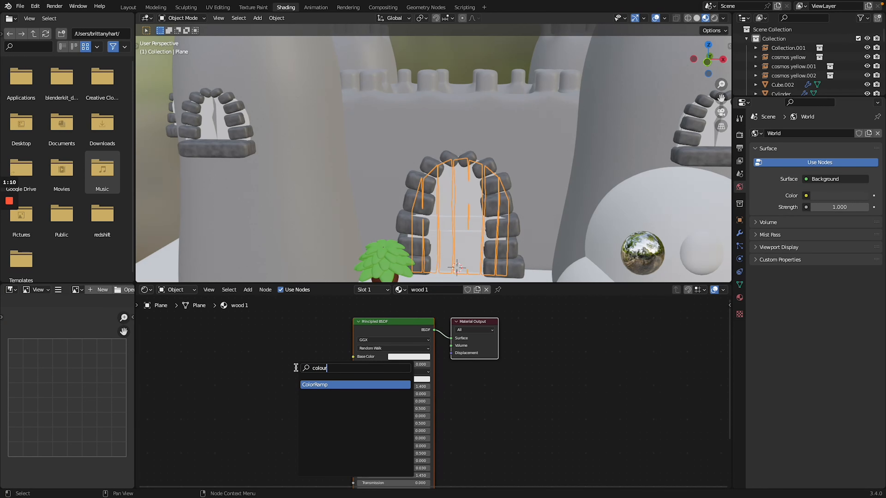
key("Return")
left_click(256, 352)
key("shift+a")
type("n")
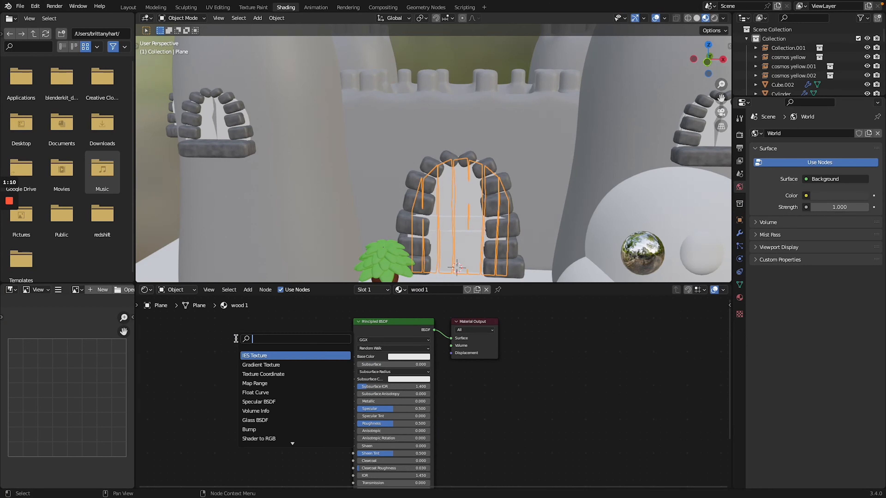
type("oise")
key("Return")
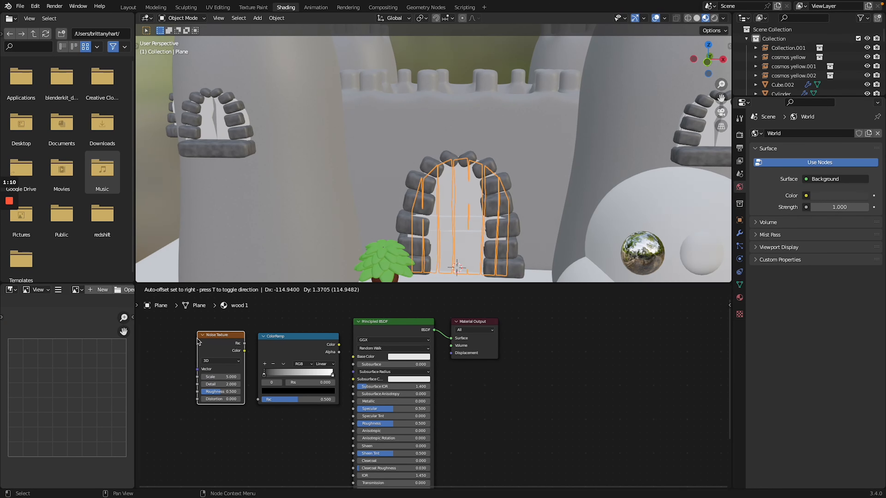
left_click(244, 346)
left_click_drag(244, 344, 267, 400)
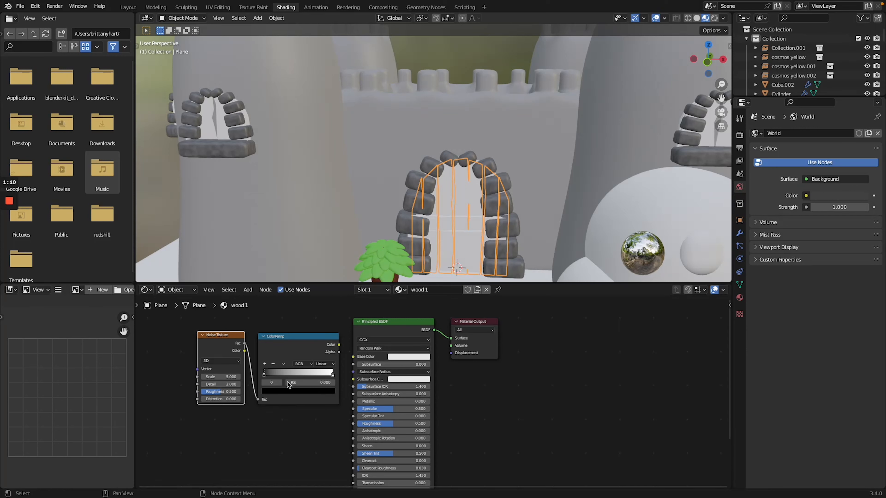
left_click_drag(338, 346, 354, 357)
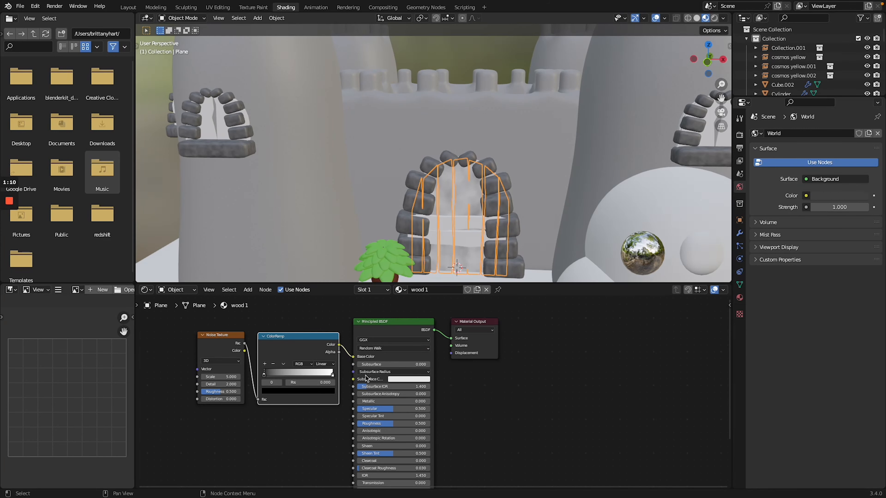
Color the wood 1 ramp from a dark reddish brown first stop to an orange last stop
scroll(482, 213, "up", 5)
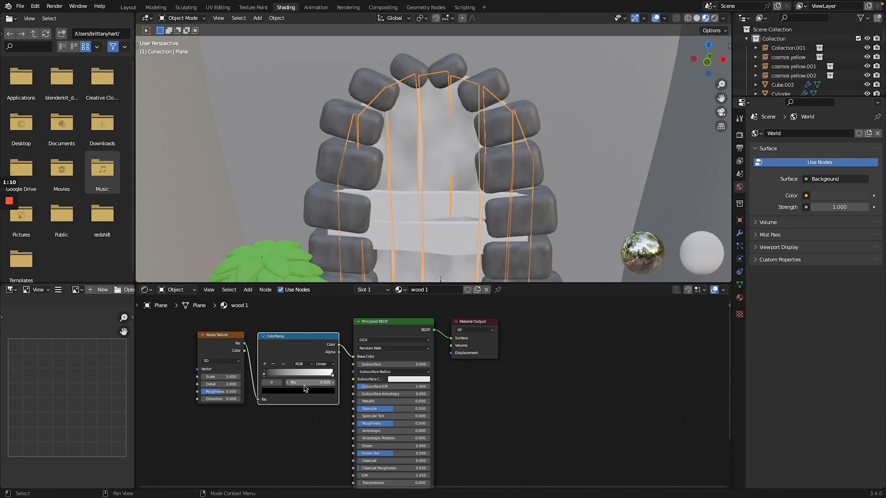
left_click(293, 391)
left_click_drag(319, 339, 319, 323)
left_click_drag(289, 321, 285, 341)
left_click(333, 376)
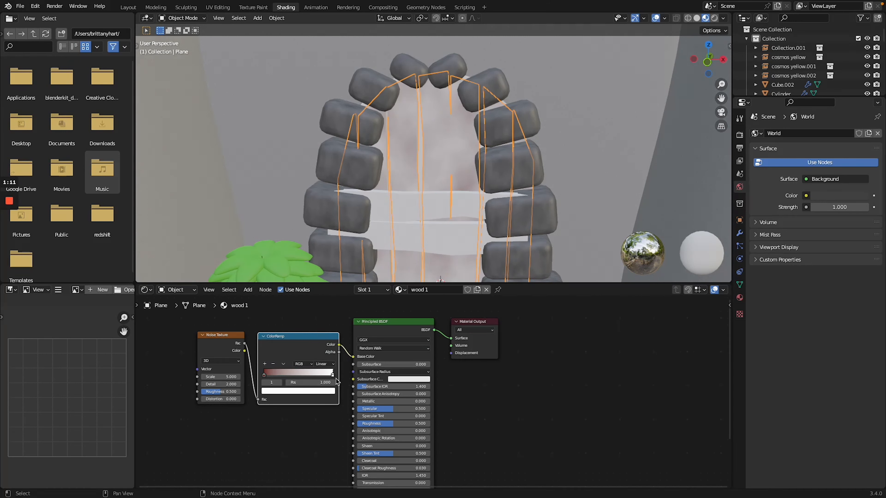
left_click(324, 392)
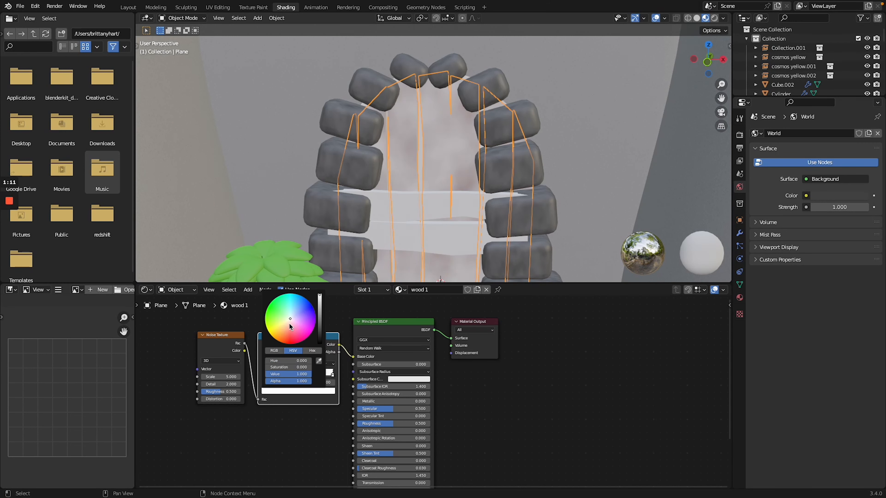
left_click(285, 331)
left_click_drag(283, 331, 285, 331)
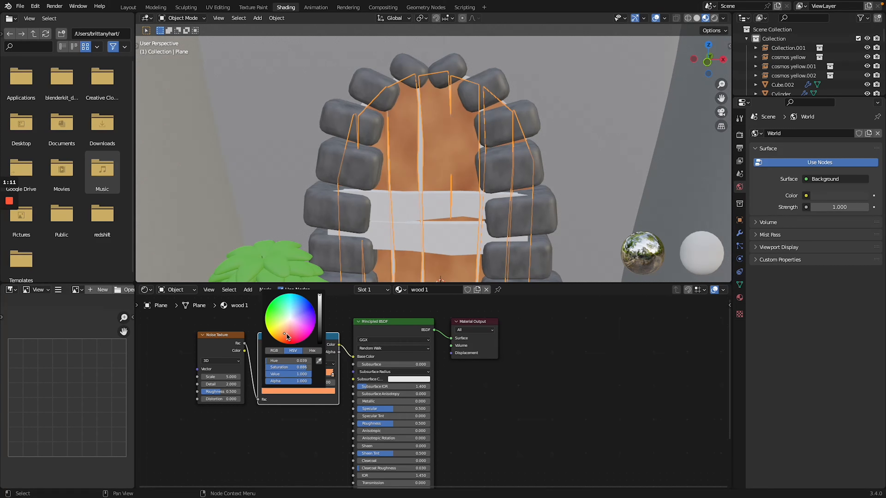
Tune the wood 1 Noise Texture to scale 8.1, detail 4.8, roughness 0.608 and distortion 1.2
left_click_drag(218, 377, 246, 377)
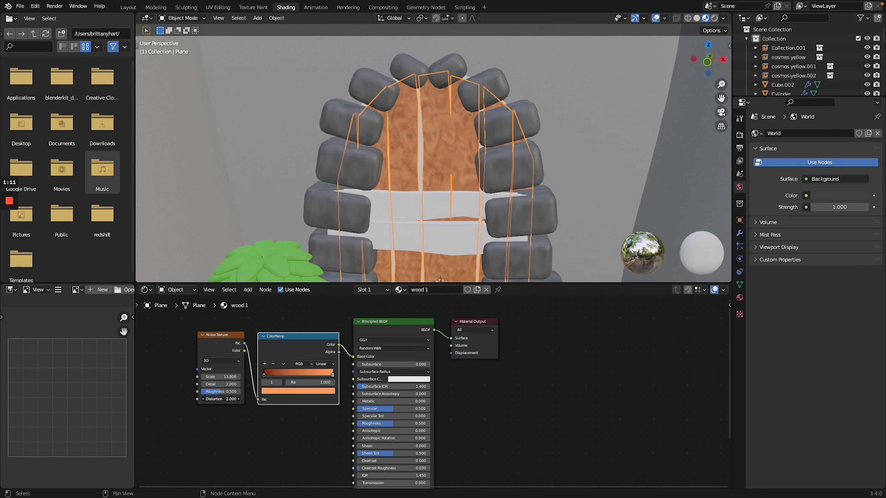
left_click_drag(223, 377, 219, 397)
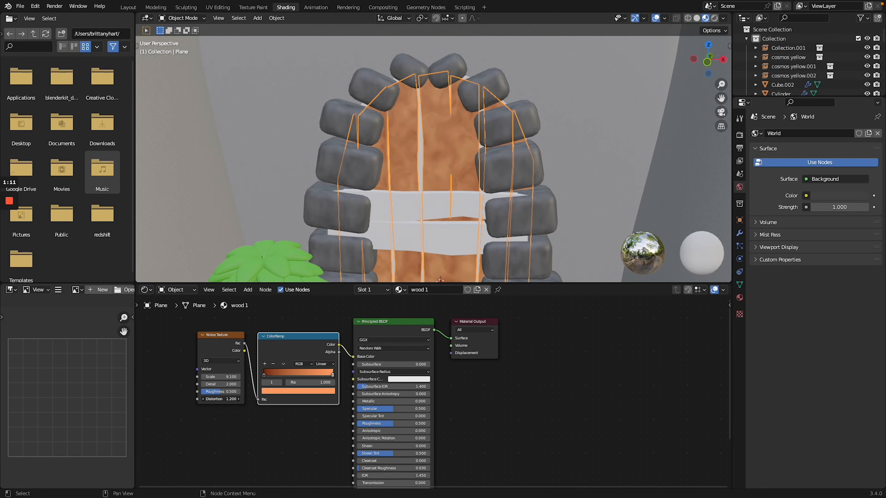
left_click_drag(219, 399, 237, 384)
Assign the wood 1 material to the white window shutters on the corner towers and the side wall
scroll(462, 147, "down", 6, "ctrl")
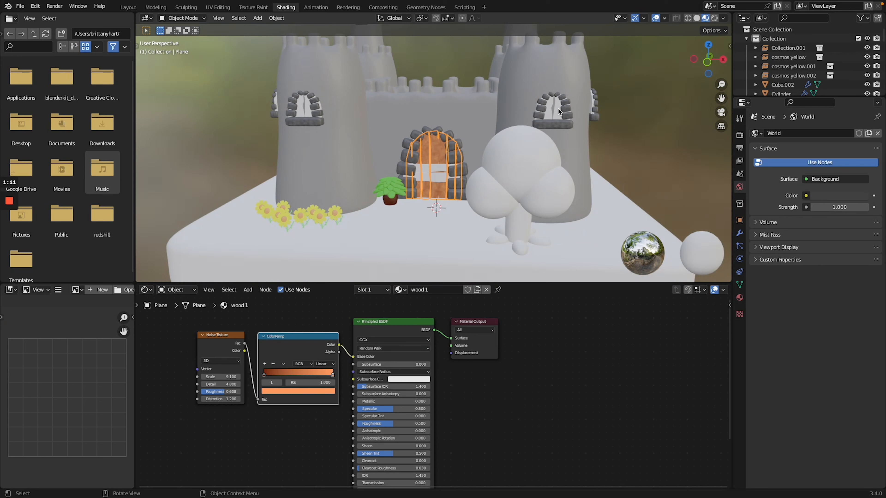
left_click(558, 109)
left_click(414, 289)
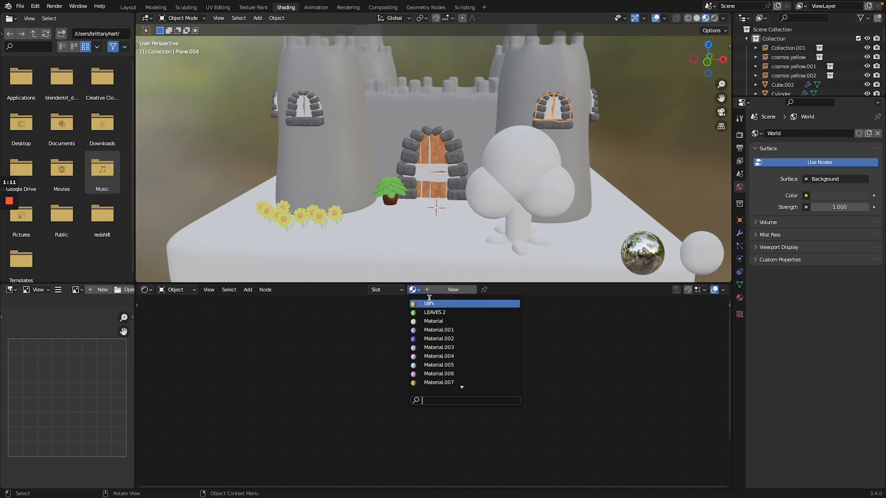
type("wood")
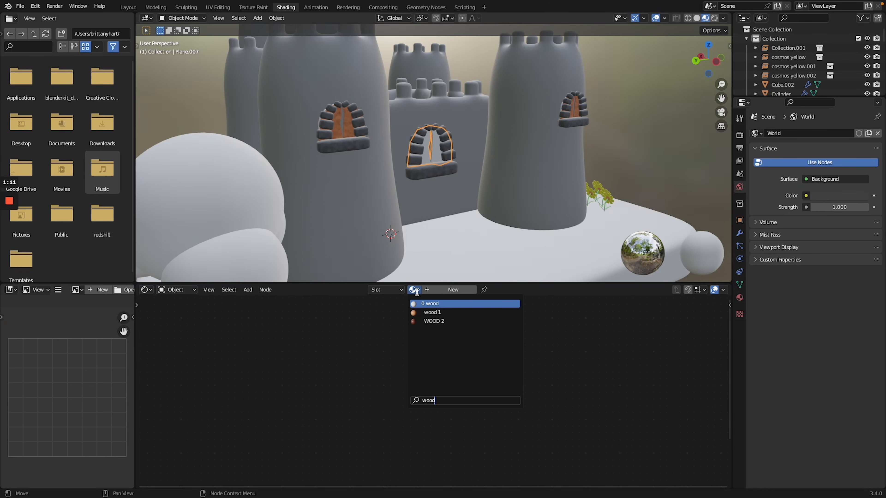
left_click(429, 312)
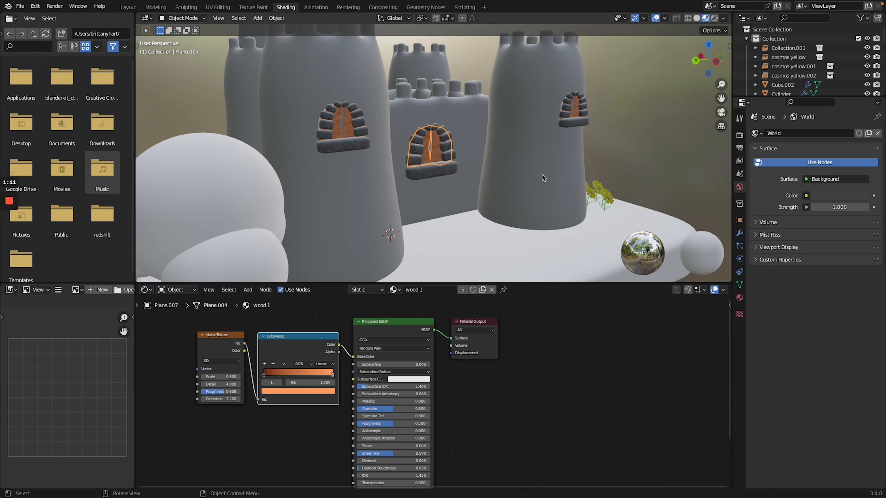
Give the panel behind the door planks a new material with a very dark brown base color, named brown
scroll(542, 174, "right", 10)
middle_click_drag(543, 173, 475, 173)
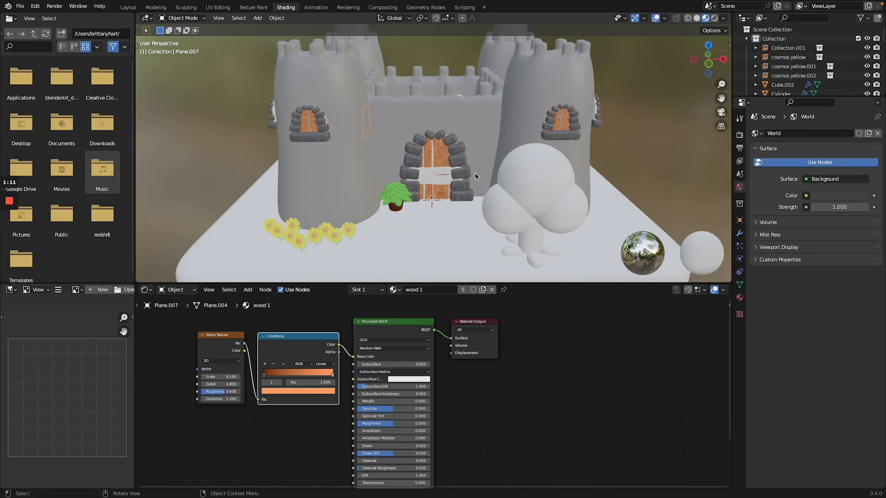
left_click(431, 174)
scroll(437, 167, "up", 6)
left_click(430, 169)
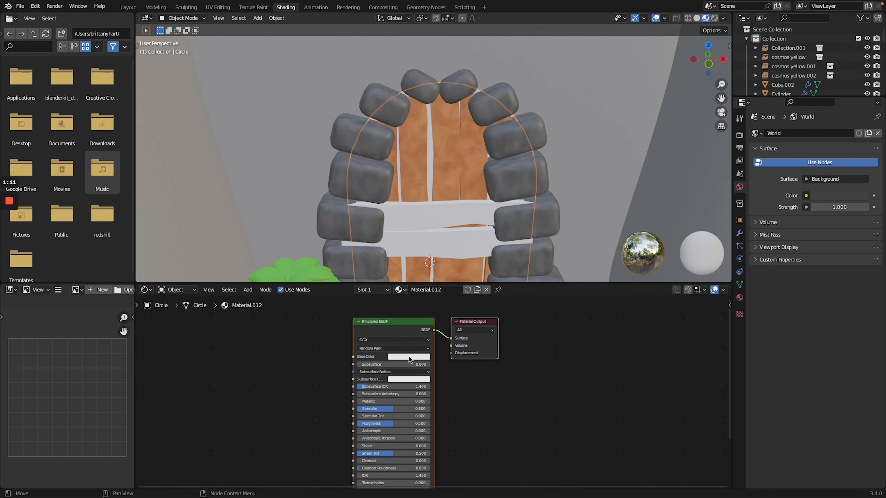
left_click(410, 357)
mouse_move(416, 288)
left_mouse_down()
mouse_move(412, 310)
mouse_move(447, 311)
left_mouse_up()
left_click(428, 287)
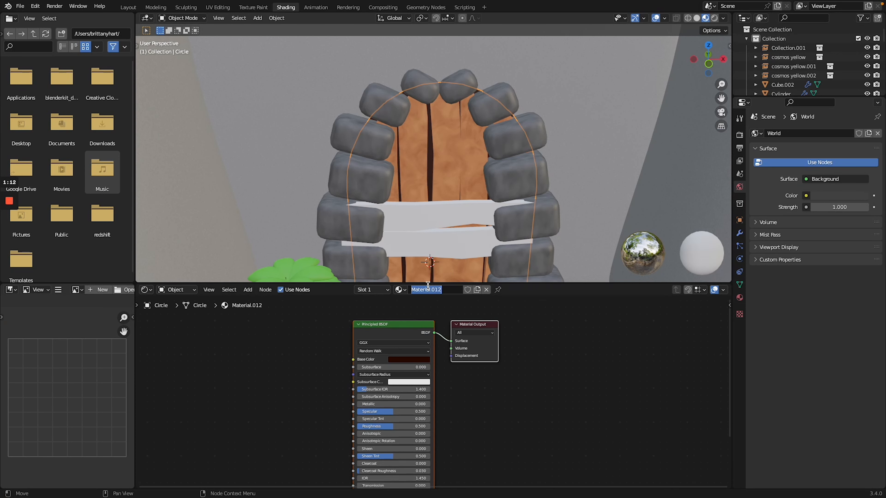
type("brow")
key("Return")
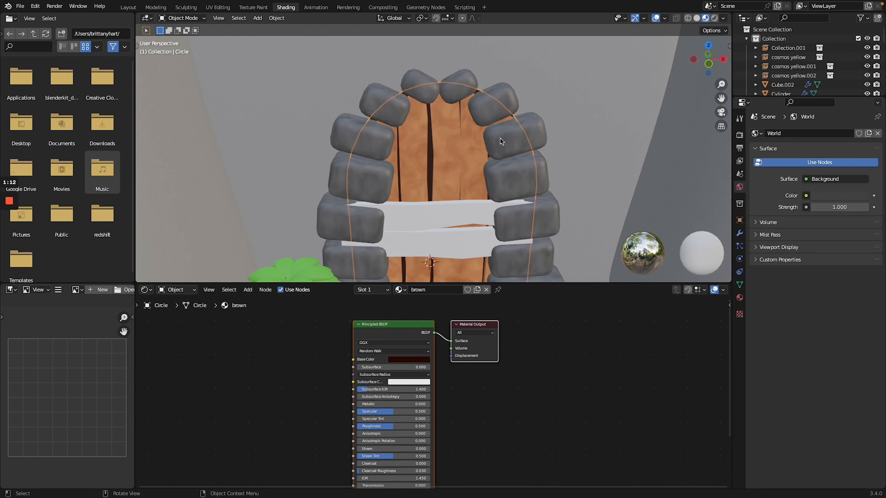
Apply the brown material to the window backing on the front tower beside the flowers and shift it along the global Y axis
scroll(434, 153, "down", 8)
middle_click_drag(482, 147, 500, 138)
scroll(316, 216, "up", 6)
left_click(316, 216)
key("g")
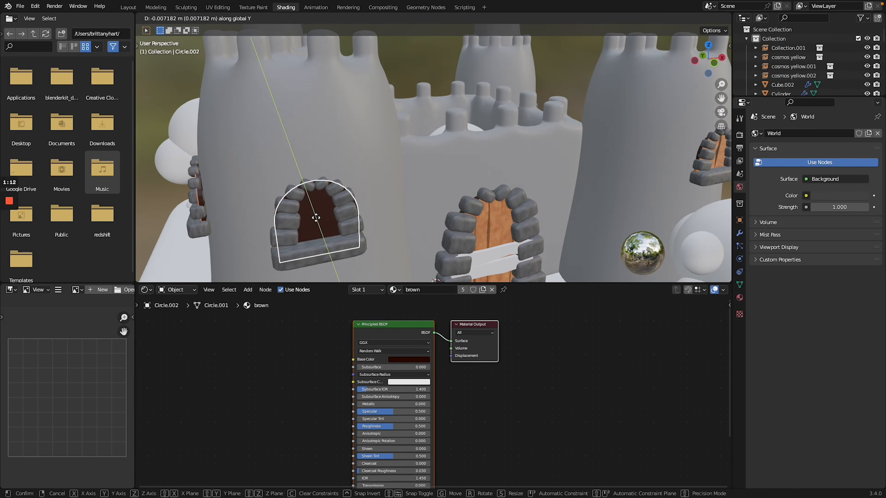
left_click(317, 218)
Assign the brown material to the horizontal boards across the front door
scroll(476, 166, "down", 5)
scroll(477, 167, "down", 6)
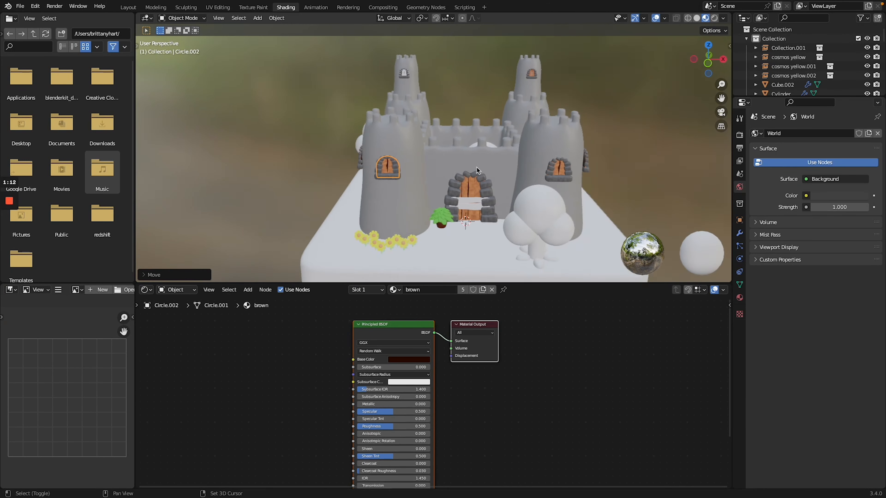
scroll(477, 167, "right", 3, "shift")
left_click(608, 179)
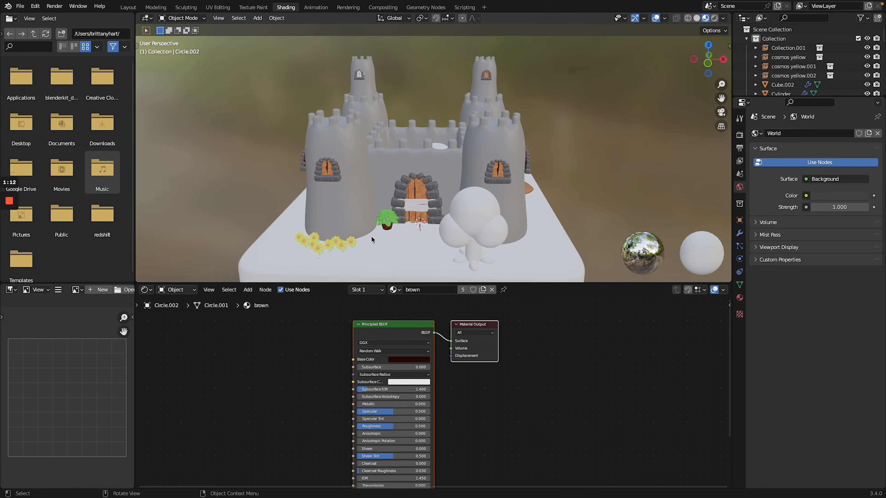
left_click(412, 207)
left_click(432, 313)
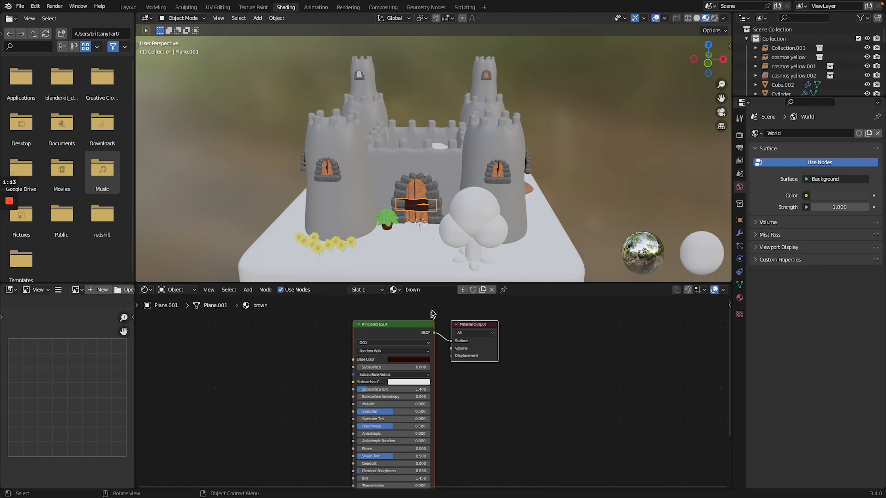
Add a ColorRamp node to the material of the castle base's wavy upper layer
scroll(651, 200, "down", 5)
scroll(651, 200, "up", 10)
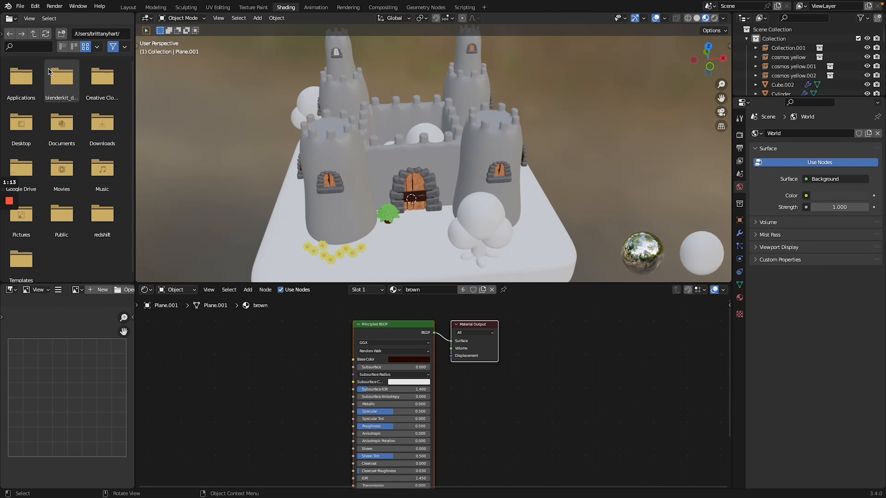
scroll(475, 145, "down", 6)
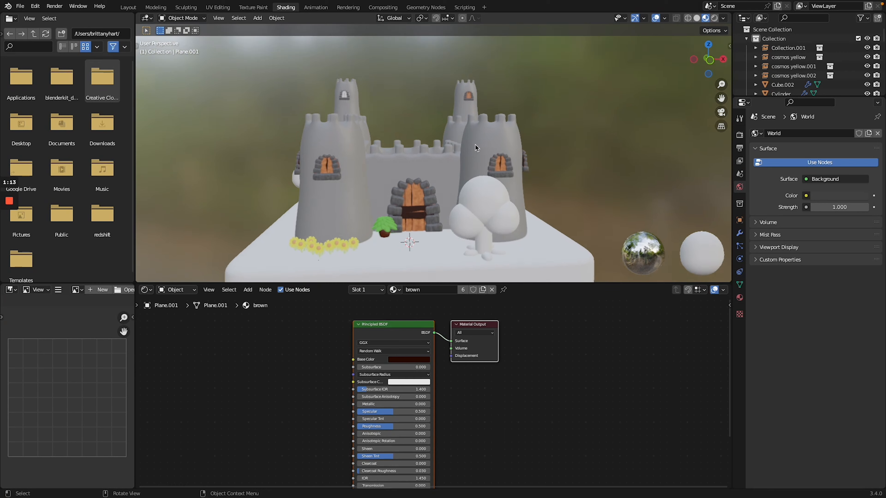
left_click(401, 186)
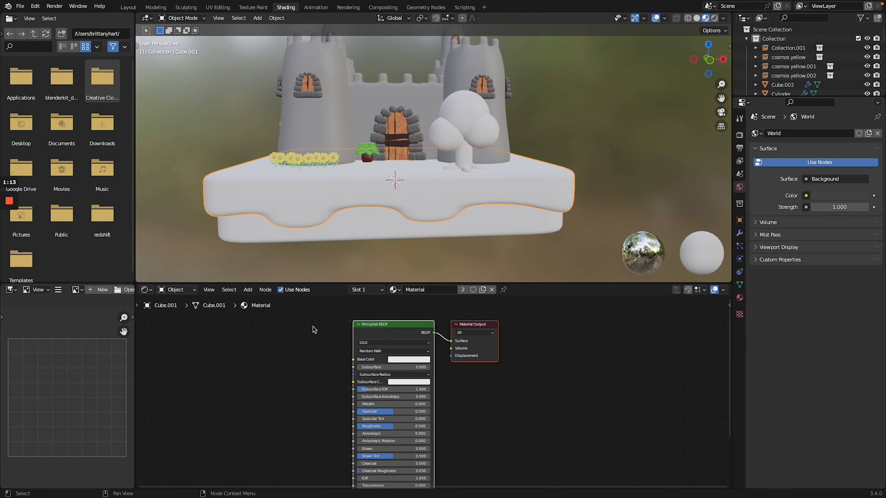
key("shift+a")
left_click(303, 334)
type("color ramp")
key("Return")
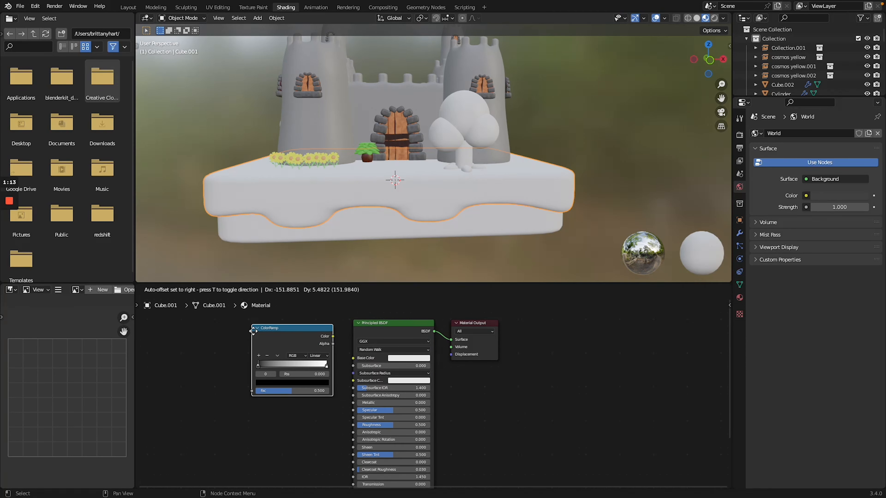
left_click(252, 331)
Add a Voronoi Texture to the base material and link its Distance through the ColorRamp into Base Color
key("shift+a")
left_click(245, 338)
type("vor")
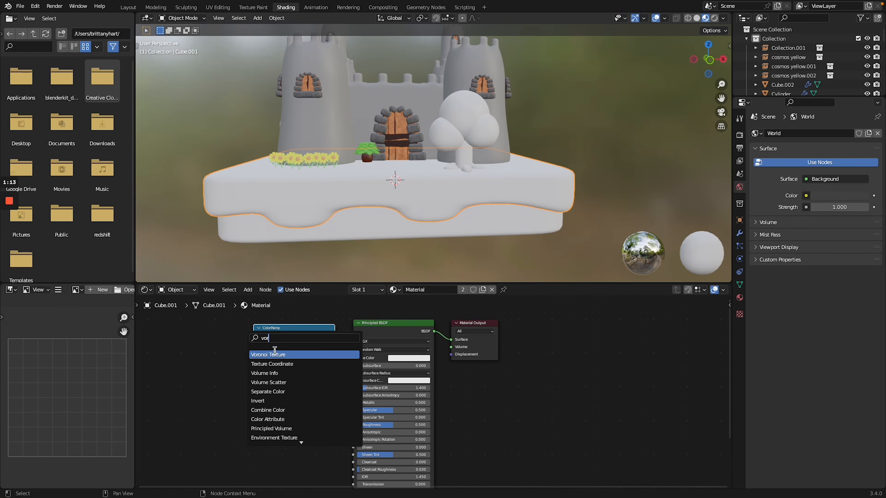
key("Return")
left_click(207, 352)
left_click_drag(221, 338, 253, 391)
left_click_drag(334, 337, 353, 358)
Set the Voronoi Texture's feature to Smooth F1 with Euclidean distance
left_click(198, 365)
left_click(200, 366)
left_click(198, 378)
left_click(201, 362)
left_click(202, 364)
left_click(201, 366)
left_click(199, 372)
left_click(201, 394)
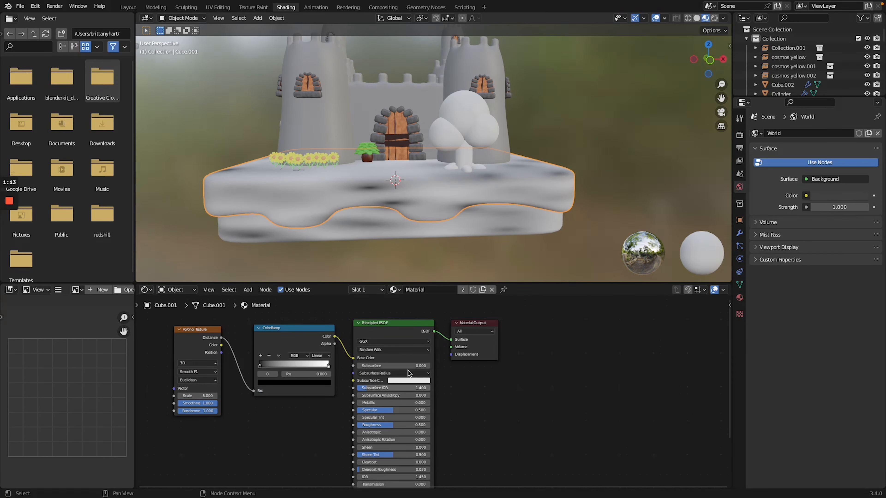
Color the base's ramp from dark to light green with the light stop at 0.414, and set the Voronoi scale to 50.1
left_click_drag(197, 394, 245, 395)
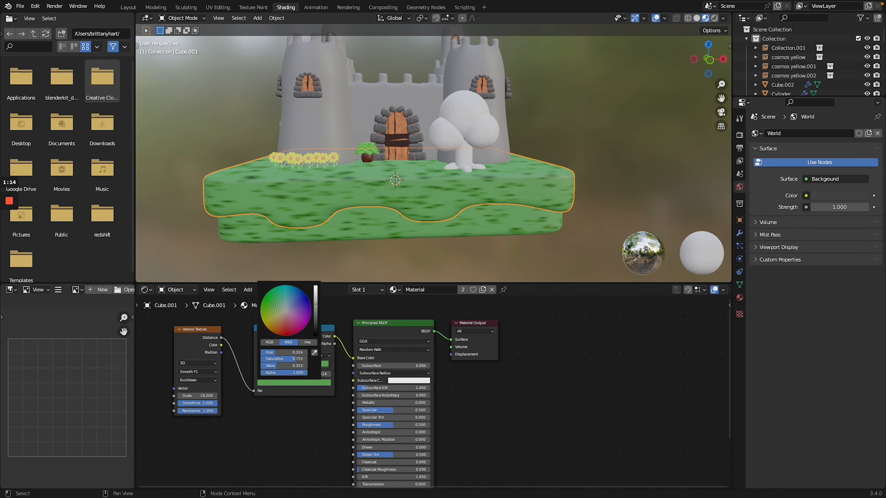
mouse_move(403, 233)
middle_mouse_down()
mouse_move(404, 244)
mouse_move(403, 236)
middle_mouse_up()
left_click_drag(198, 396, 330, 396)
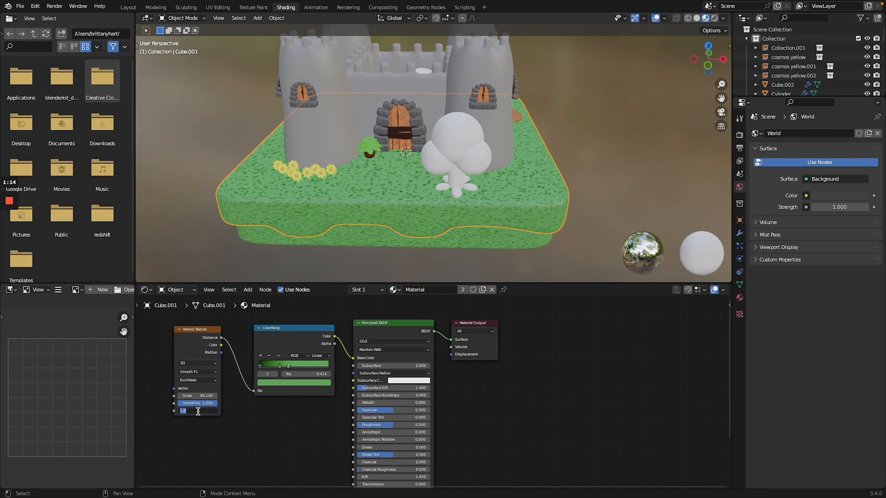
Set the Voronoi Texture's randomness to 2 and check the grass pattern on several sides of the base
scroll(206, 416, "right", 2)
scroll(209, 417, "left", 2)
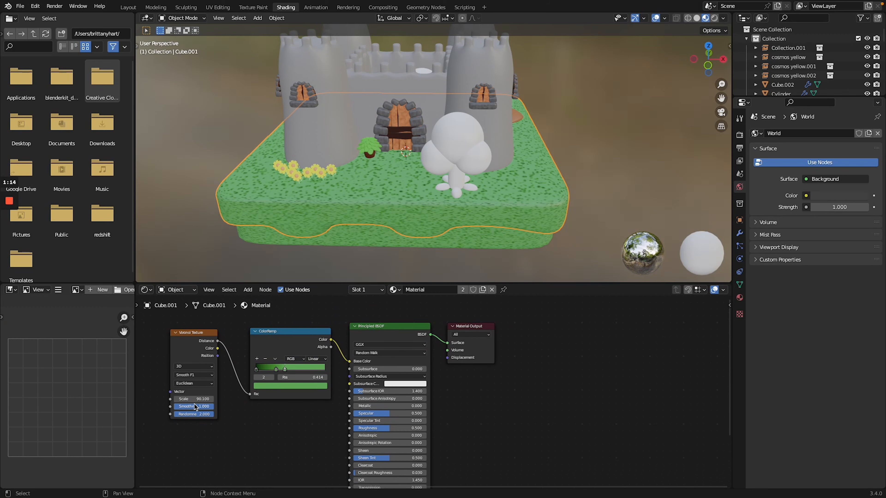
scroll(376, 207, "down", 5)
scroll(376, 207, "right", 10)
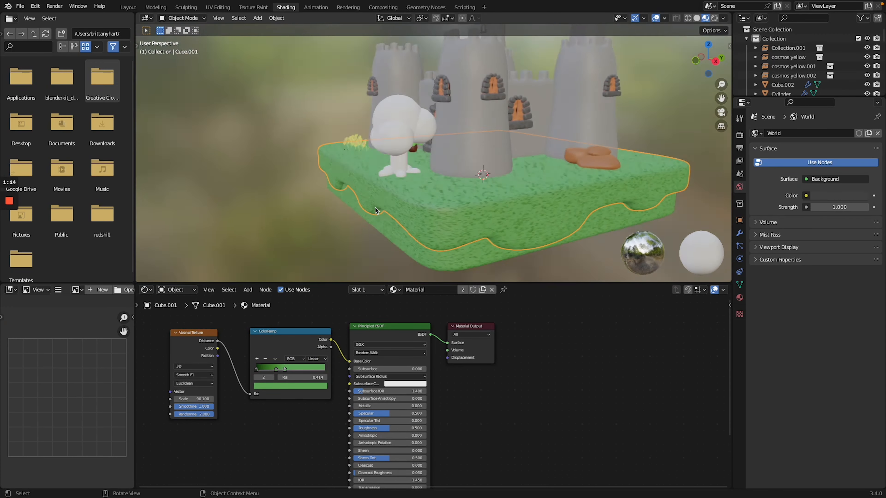
scroll(376, 207, "left", 8)
scroll(375, 208, "up", 5)
scroll(375, 209, "up", 3)
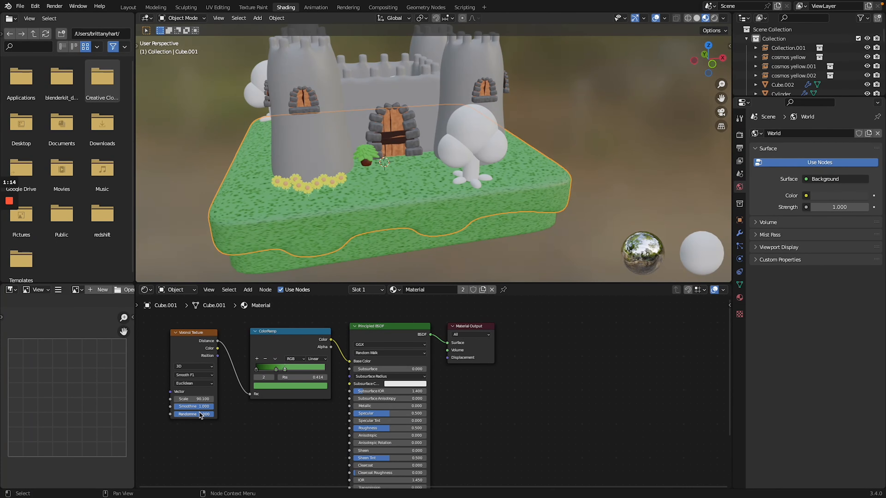
Set the grass ramp's dark stop to 0.041 and its middle green stop to 0.259, and shift the light stop toward the dark end
scroll(324, 234, "up", 5)
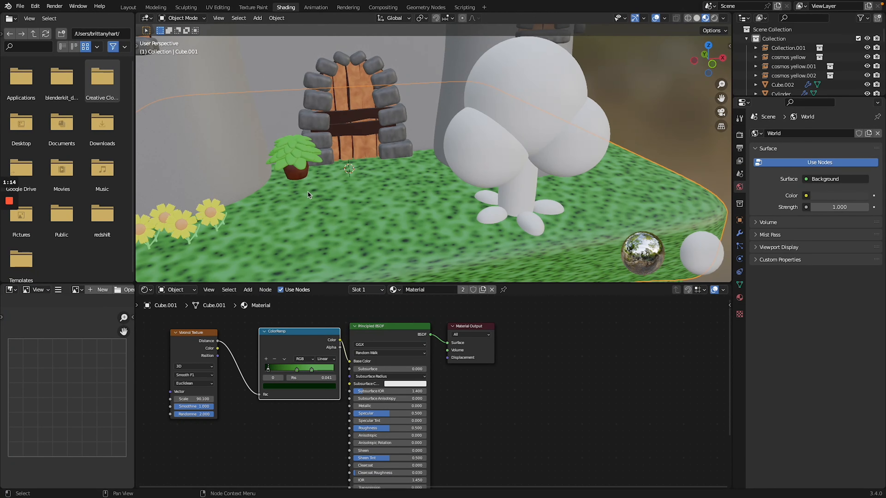
scroll(309, 188, "down", 10, "ctrl")
scroll(309, 187, "right", 3)
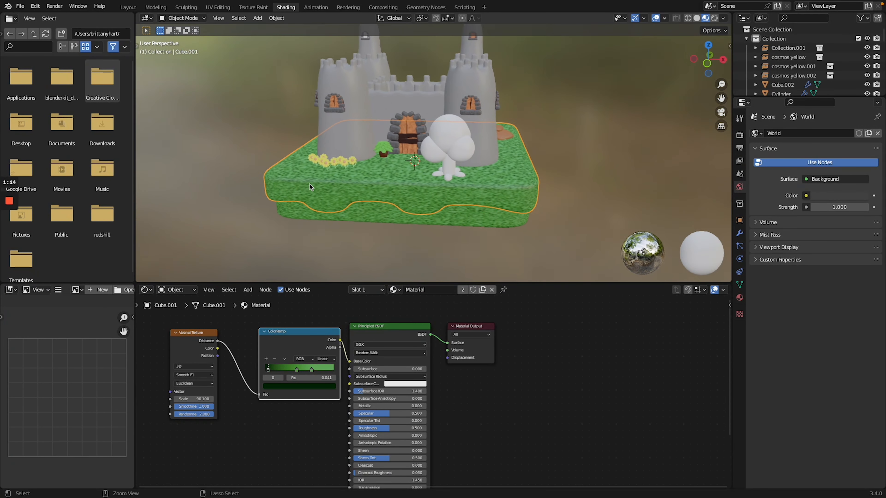
scroll(309, 188, "up", 6, "ctrl")
left_click_drag(300, 370, 280, 371)
left_click(312, 370)
Remove the shared grass material from the castle base's lower layer and give that layer a new material
scroll(461, 202, "down", 5, "shift")
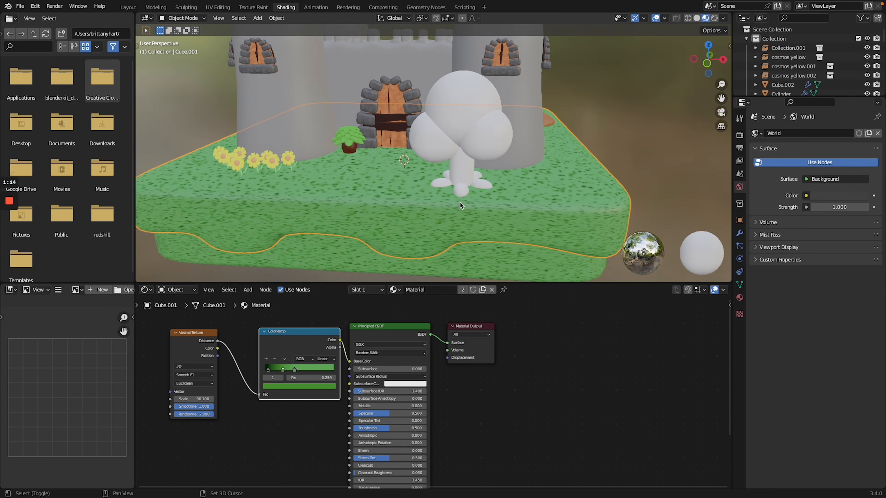
left_click(497, 218)
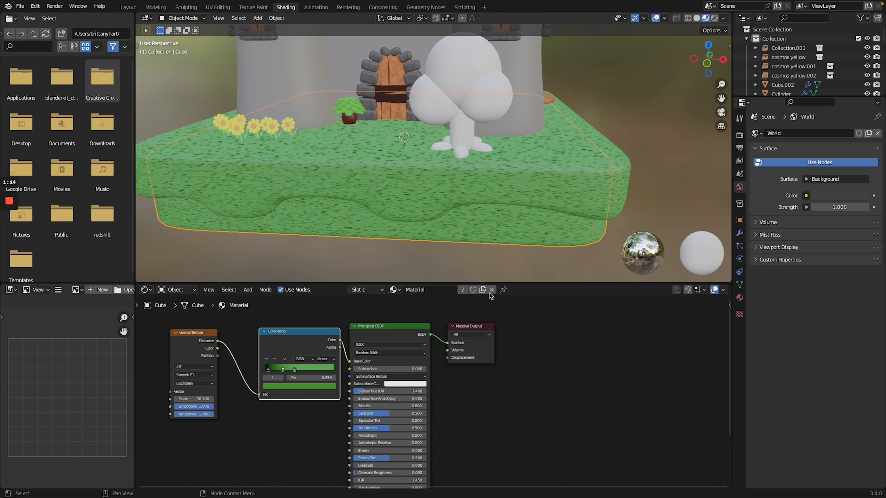
left_click(394, 290)
left_click(739, 298)
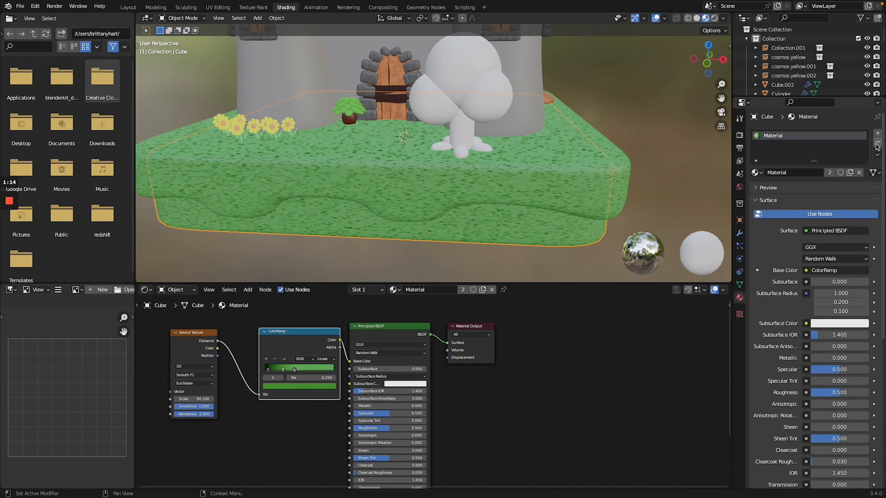
left_click(878, 142)
left_click(785, 174)
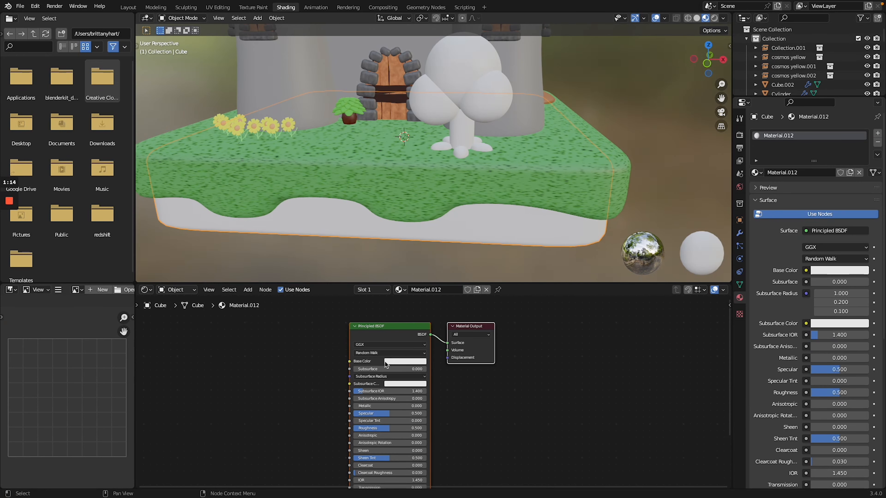
Set the lower base layer's base color to a very dark brown and its roughness to 0.905
left_click(405, 362)
left_click_drag(421, 293, 405, 311)
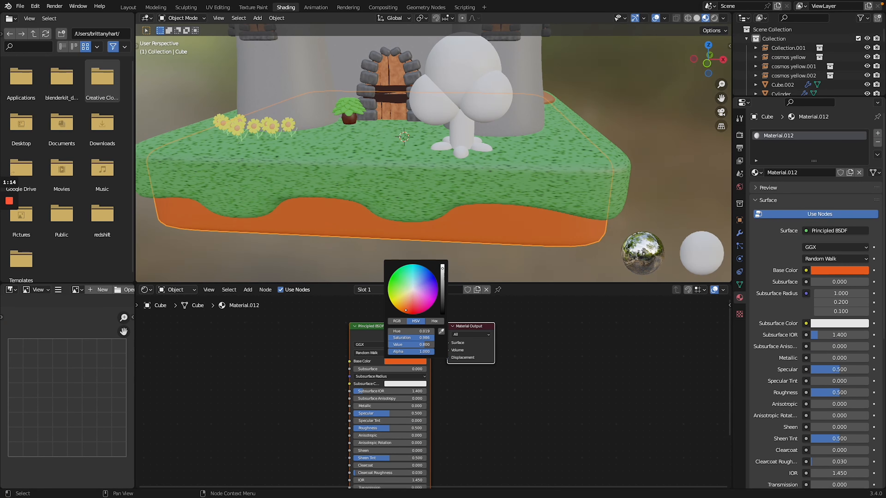
left_click(443, 308)
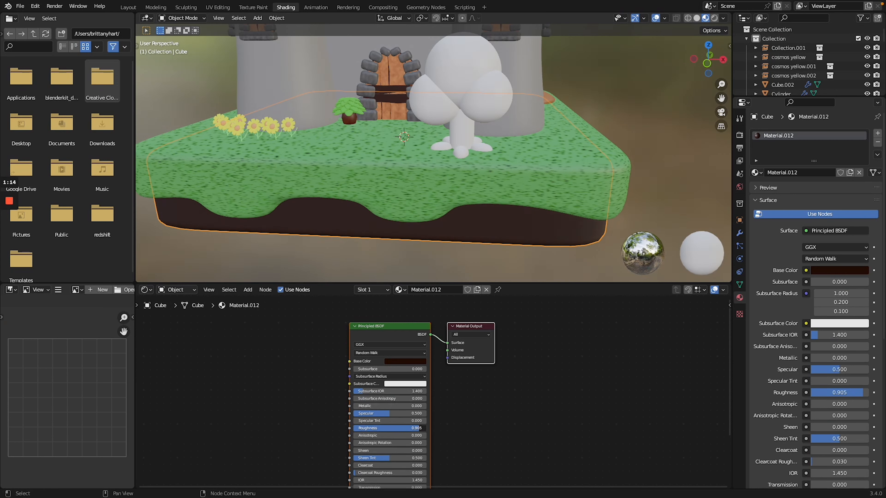
key("shift+a")
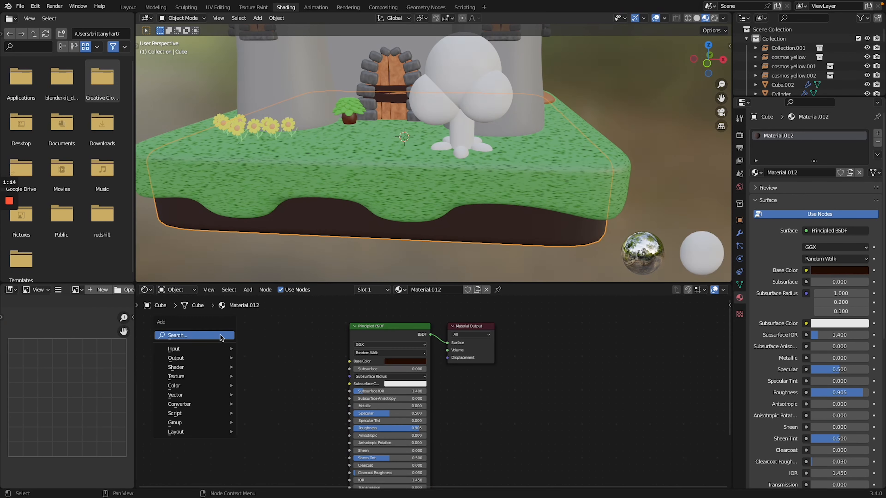
left_click(220, 335)
type("gradie")
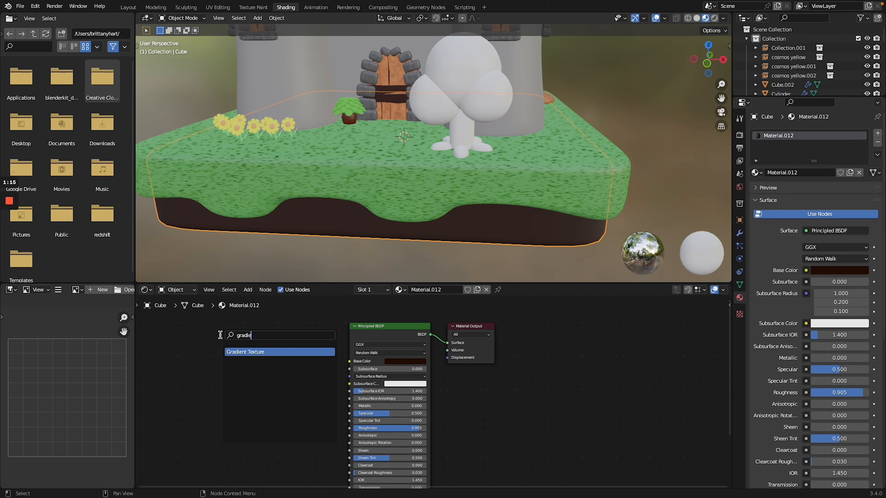
key("Return")
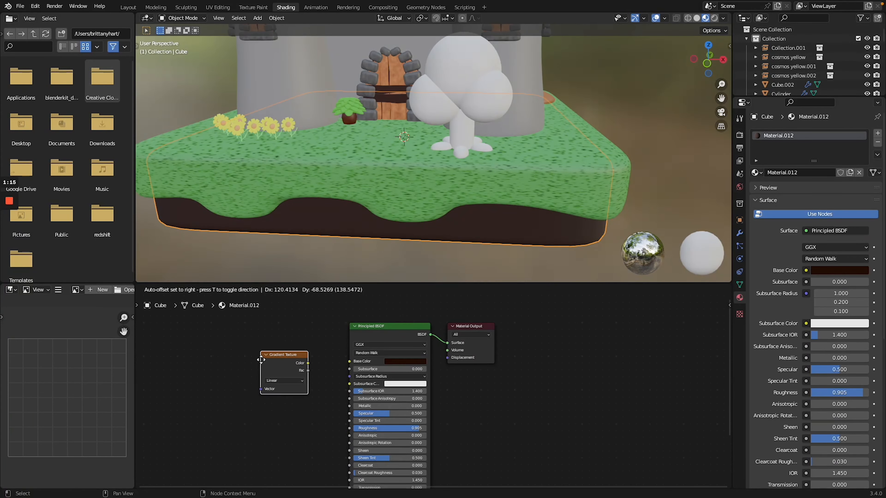
left_click(271, 359)
key("shift+a")
left_click(230, 359)
type("comb")
key("Return")
left_click(218, 364)
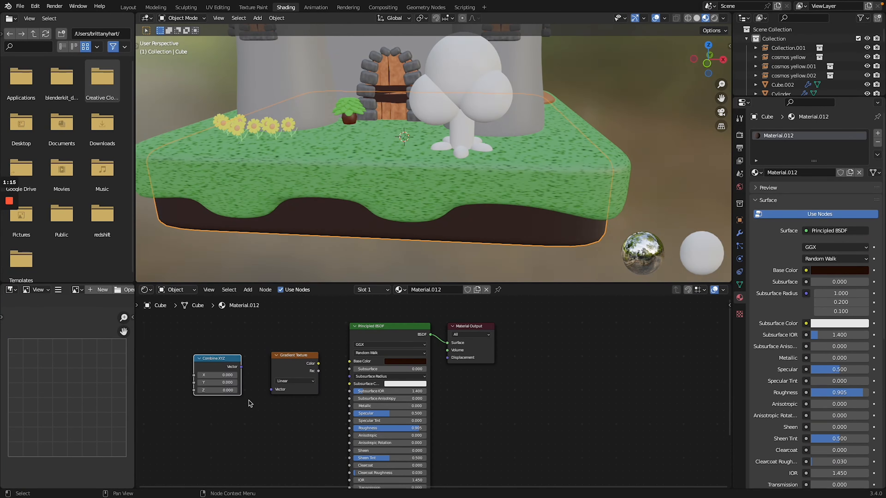
left_click_drag(210, 339, 334, 388)
key("x")
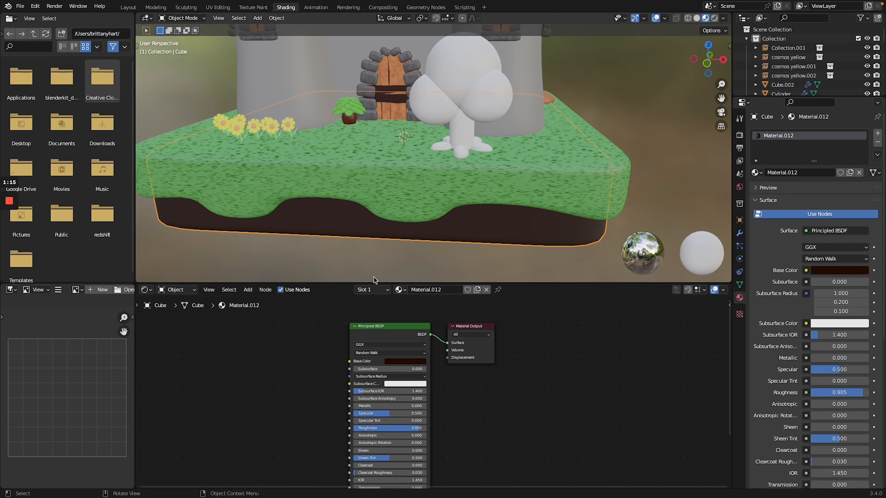
Assign the existing WOOD 2 material to the roots of the tree in front of the castle
scroll(426, 180, "down", 7)
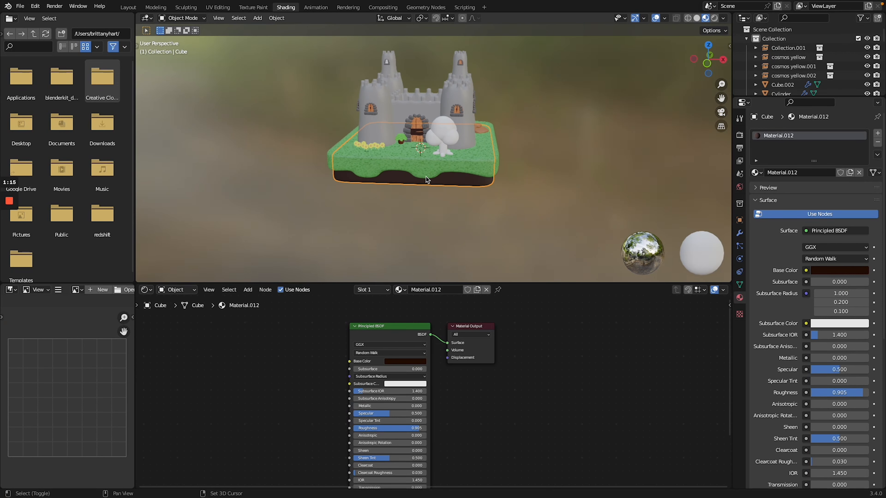
scroll(426, 179, "right", 5)
scroll(427, 179, "up", 10)
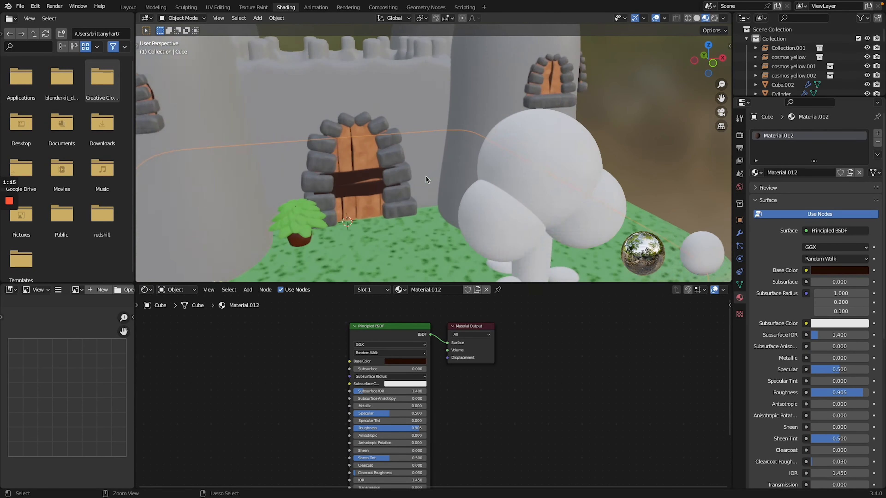
left_click(450, 180)
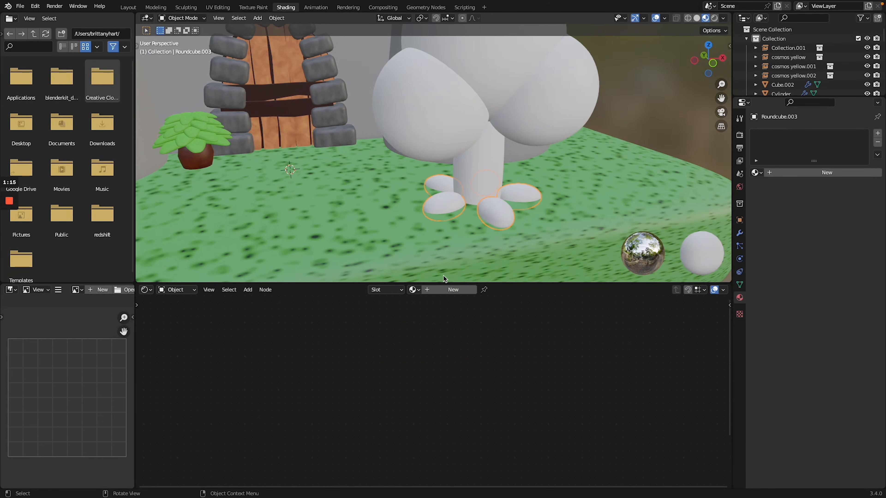
left_click(414, 290)
type("woo")
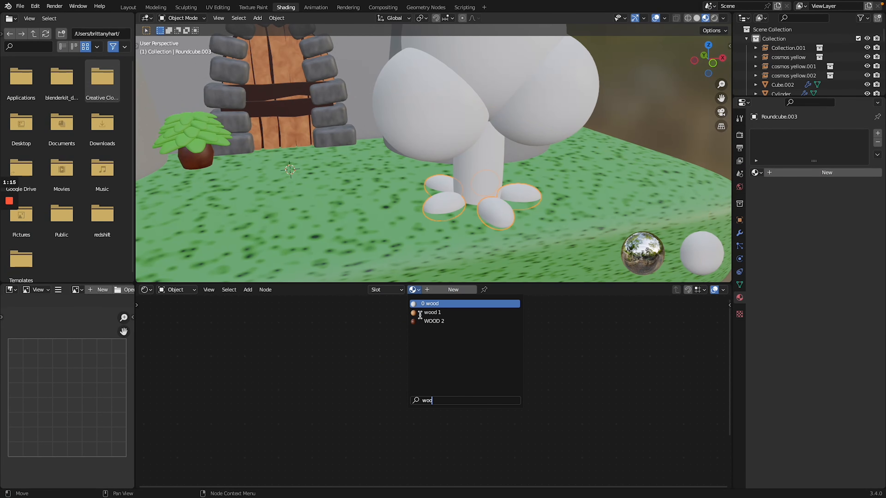
type("d")
left_click(433, 321)
Assign the existing WOOD 2 material to the front tree's trunk
left_click(472, 171)
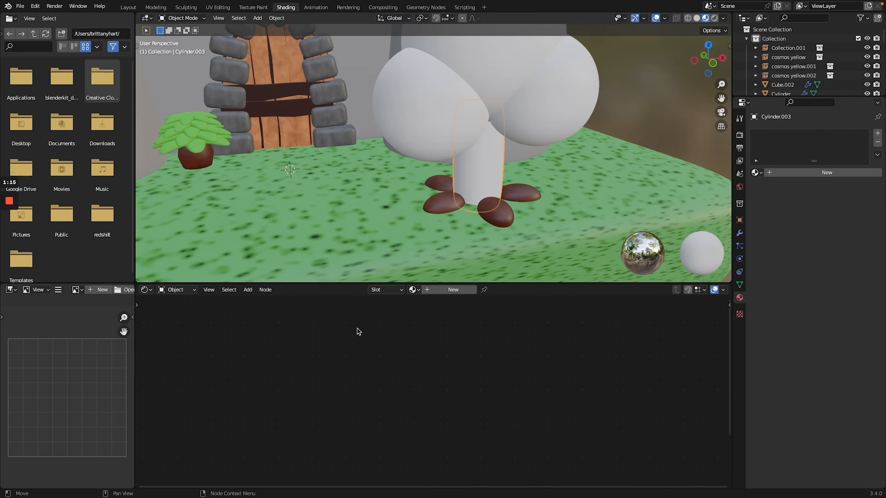
left_click(413, 290)
type("woo")
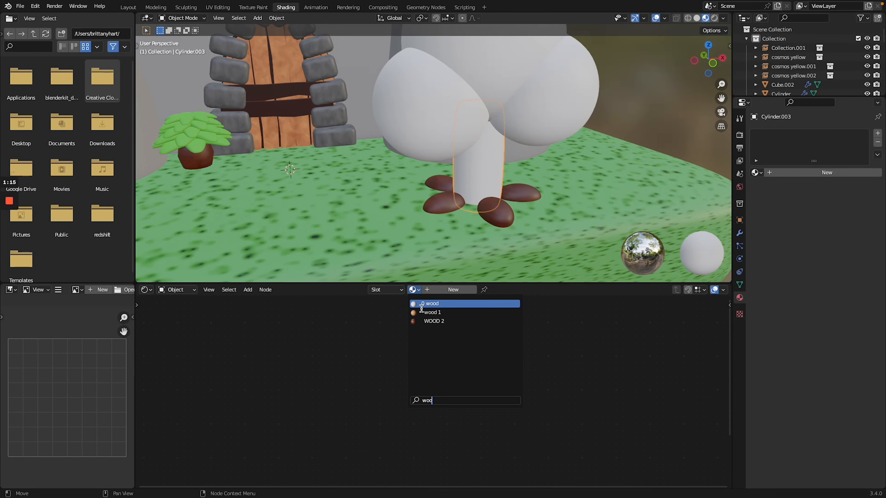
type("d")
left_click(432, 321)
Give the front tree's top foliage ball a new material with a green base color
scroll(464, 181, "down", 3)
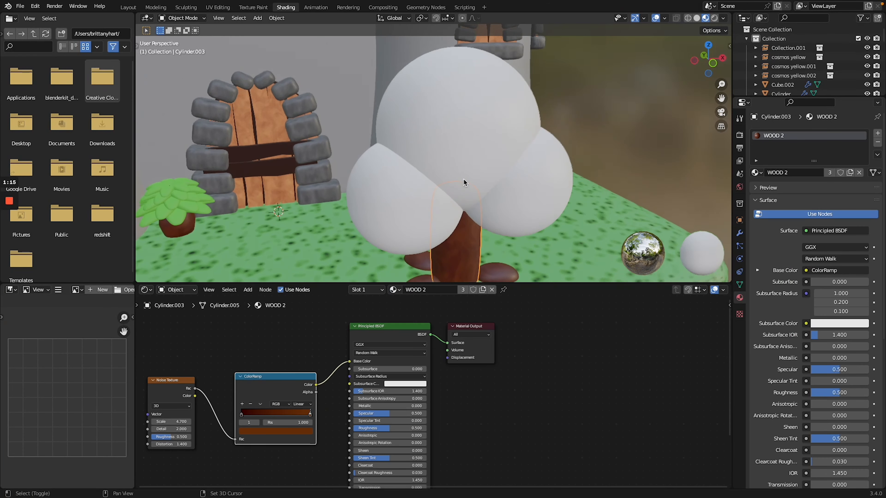
left_click(465, 184)
left_click(432, 289)
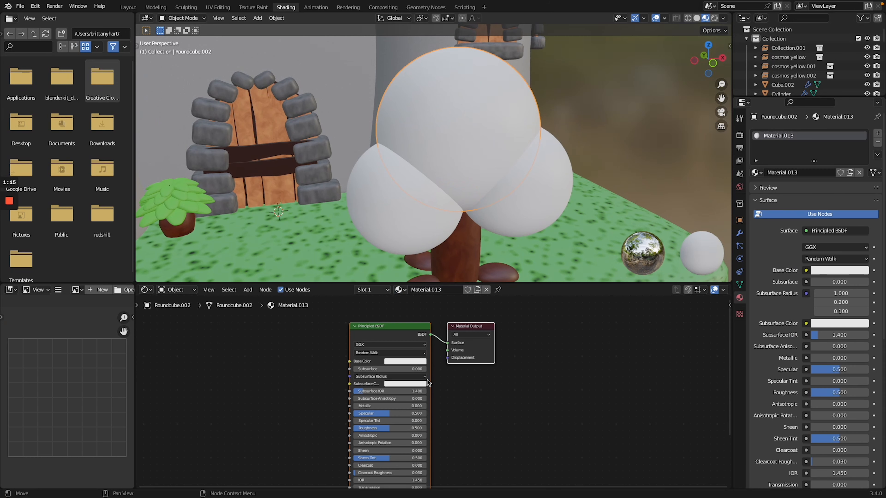
left_click(409, 362)
left_click(392, 285)
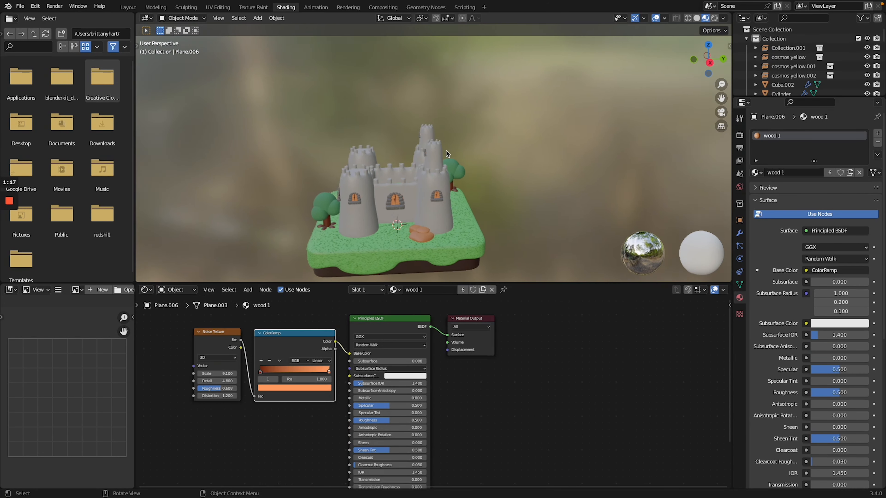
Save the castle file and switch to the Layout workspace to view the whole model
left_click(21, 6)
left_click(34, 67)
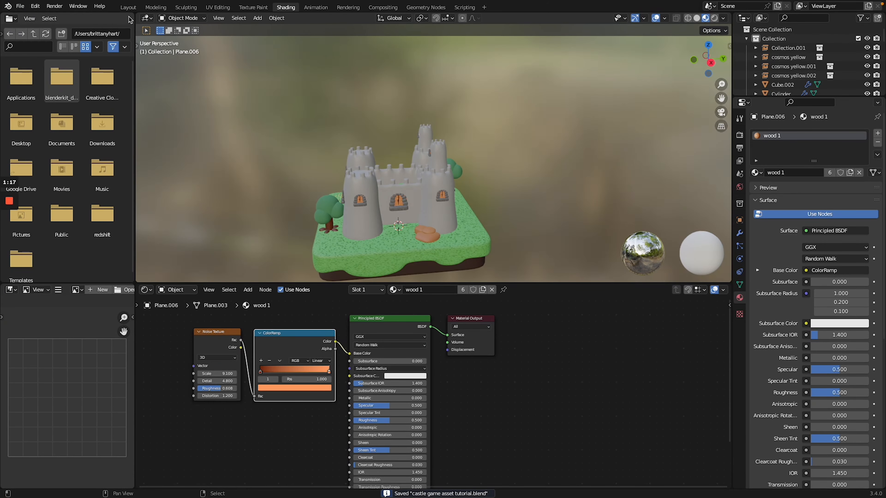
left_click(129, 7)
middle_click_drag(422, 245, 423, 249, "ctrl")
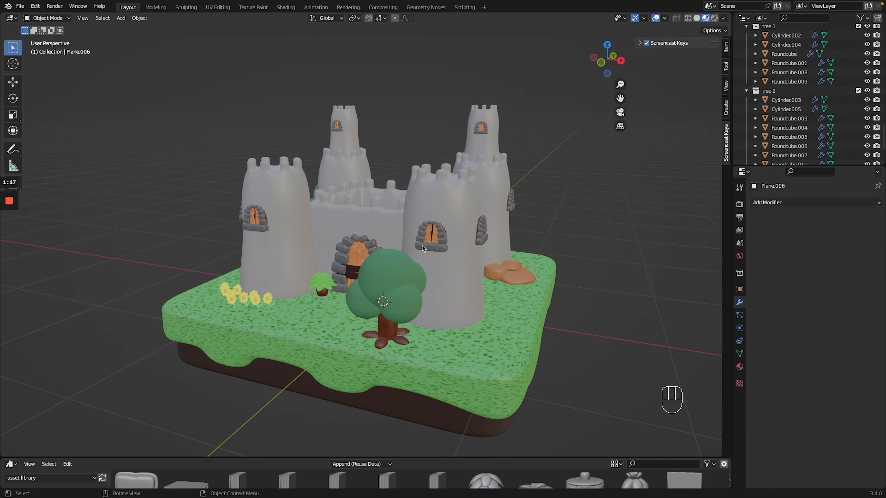
middle_click_drag(424, 248, 424, 249)
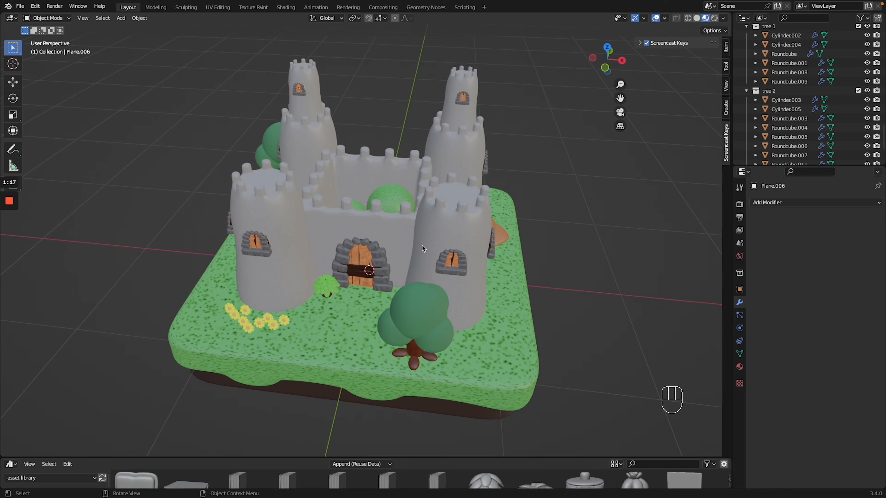
Remove the Subdivision modifier from the four large castle towers and add a Bevel modifier to them
left_click(437, 246)
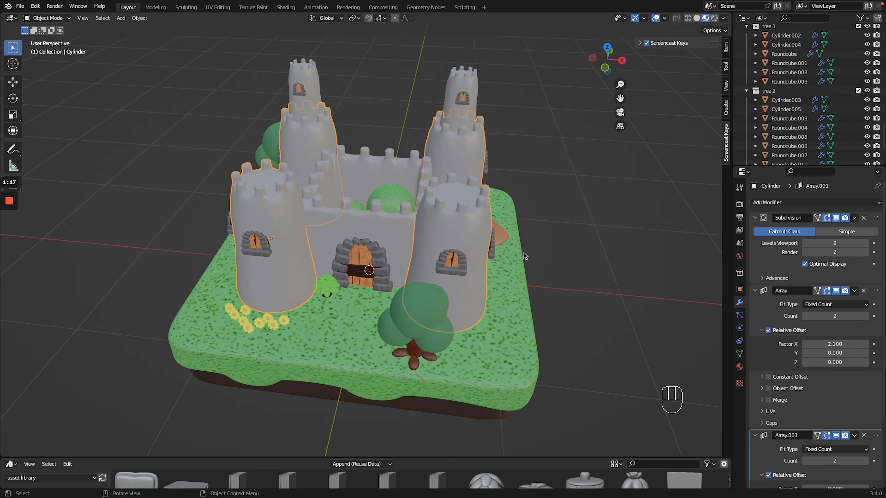
middle_click_drag(431, 234, 432, 213, "ctrl")
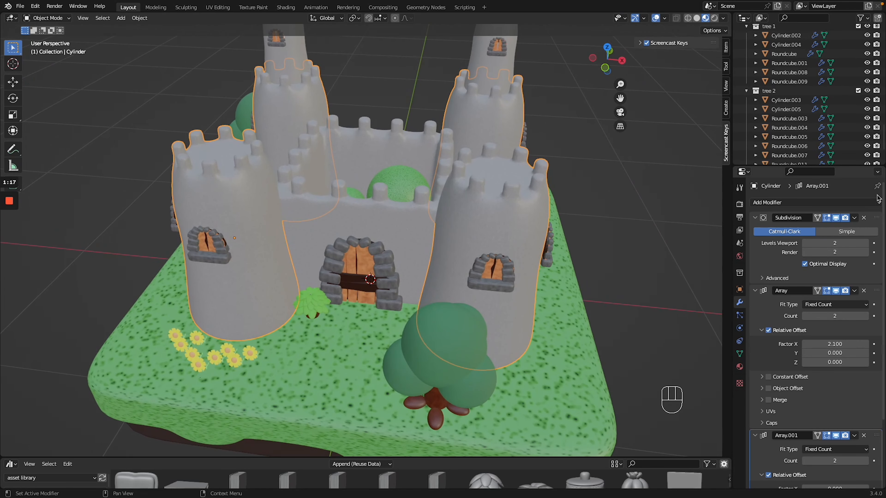
left_click(864, 218)
left_click(820, 209)
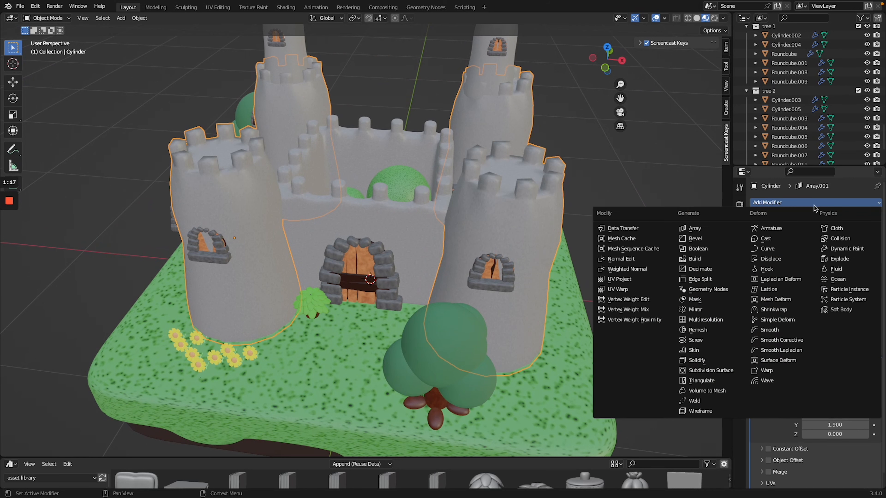
left_click(716, 240)
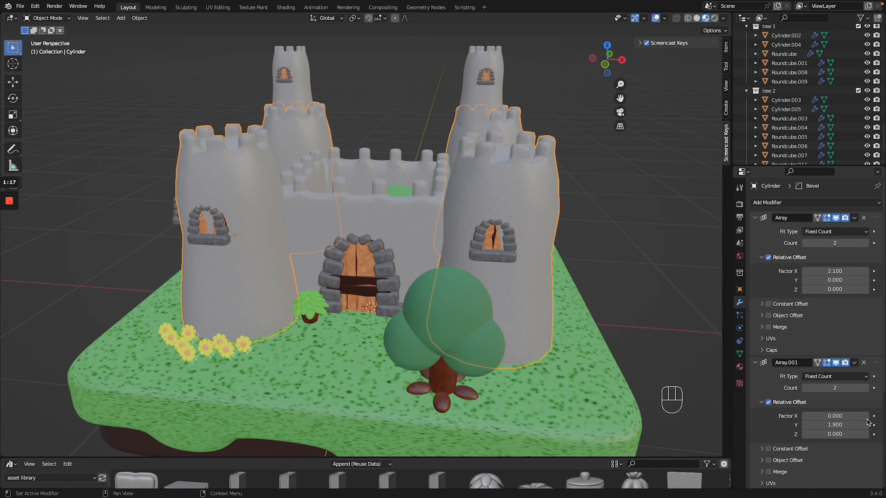
Move the towers' Bevel modifier above both Array modifiers in the stack
scroll(859, 384, "down", 5)
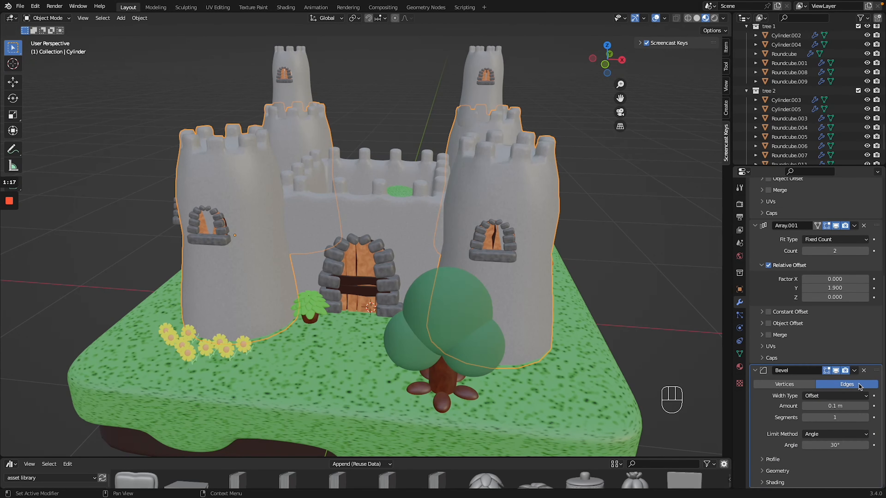
left_click_drag(876, 370, 861, 137)
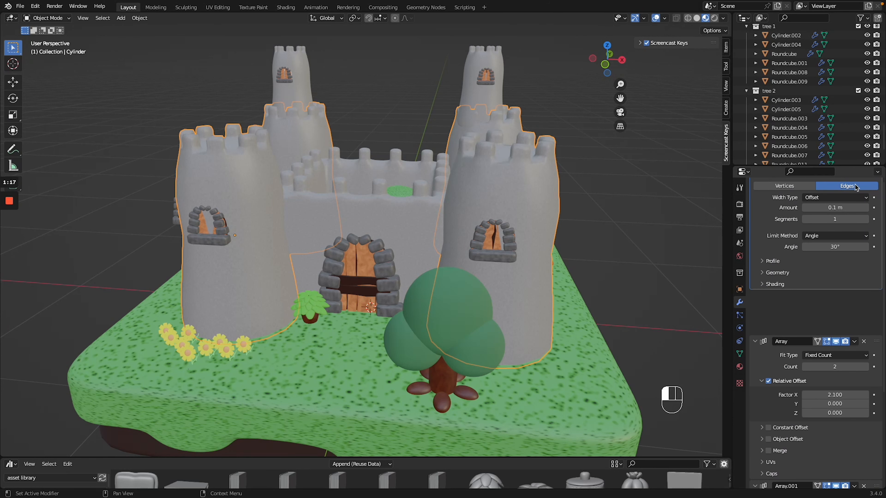
scroll(854, 308, "up", 3)
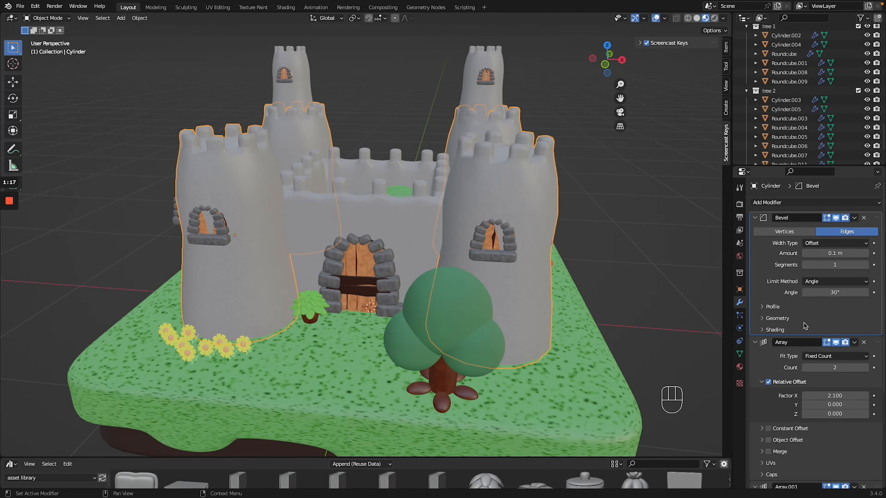
Set the towers' Bevel modifier to an amount of 0.15 m with 3 segments
left_click(866, 266)
left_click(865, 266)
left_click(865, 256)
left_click(866, 254)
left_click(866, 254)
left_click(866, 254)
left_click(866, 254)
middle_click_drag(393, 220, 392, 220)
scroll(392, 220, "down", 3)
In the top view, shift the four castle towers along the Y axis
key("KP_7")
key("g")
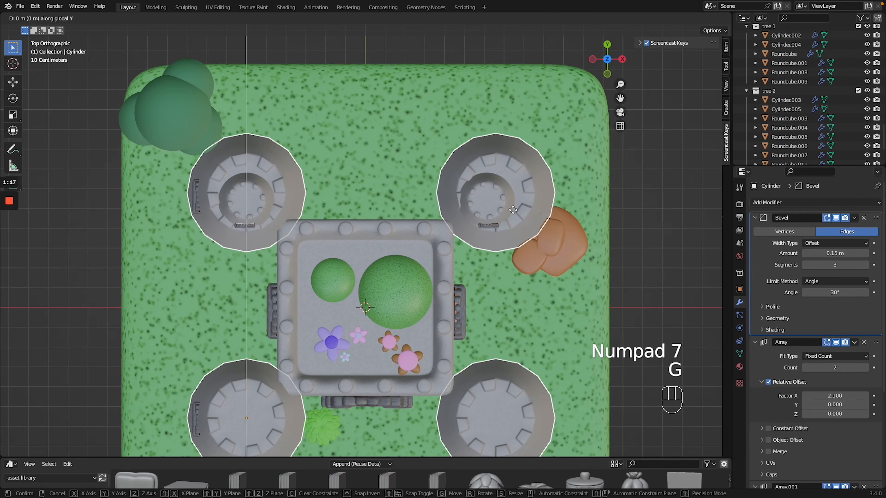
left_click(491, 204)
left_click(484, 200)
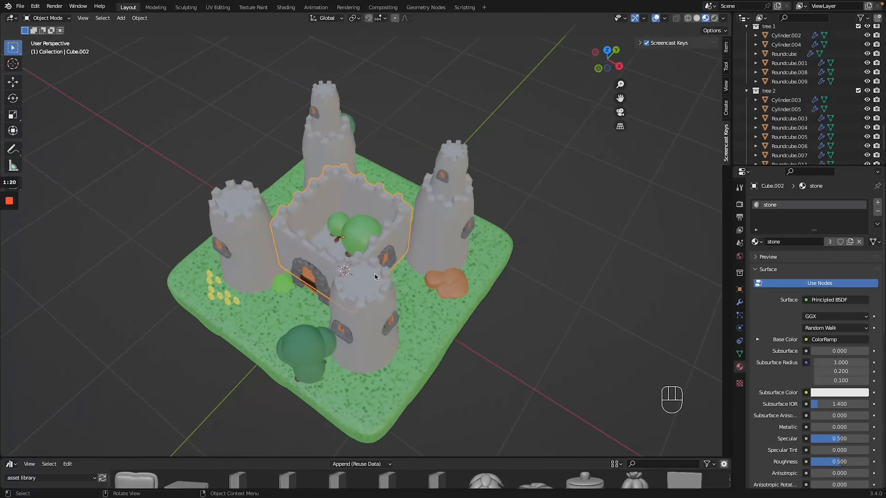
Keep Eevee as the render engine and enable Ambient Occlusion and Bloom for the scene
middle_click_drag(375, 274, 375, 273)
middle_click_drag(497, 273, 522, 273)
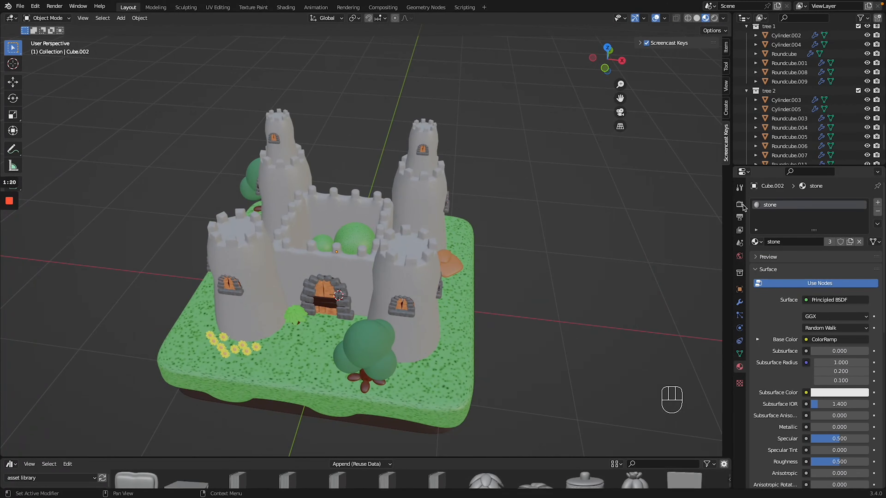
left_click(740, 205)
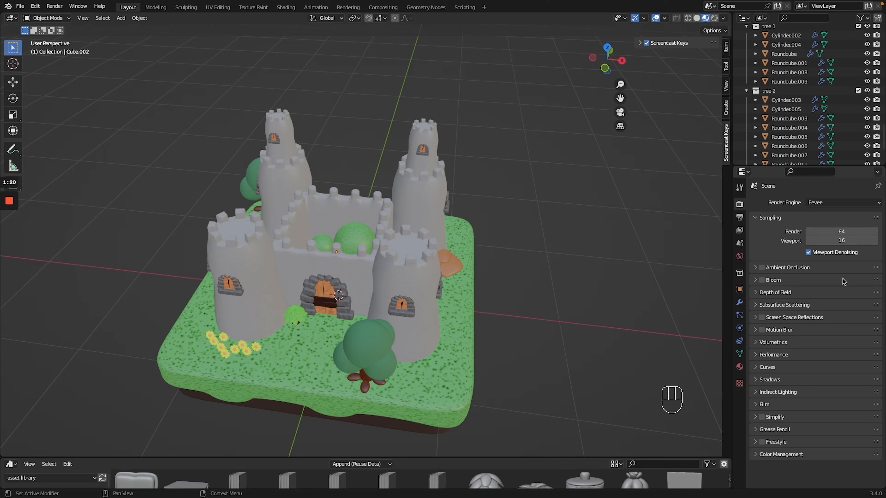
left_click(846, 205)
left_click(851, 203)
left_click(847, 204)
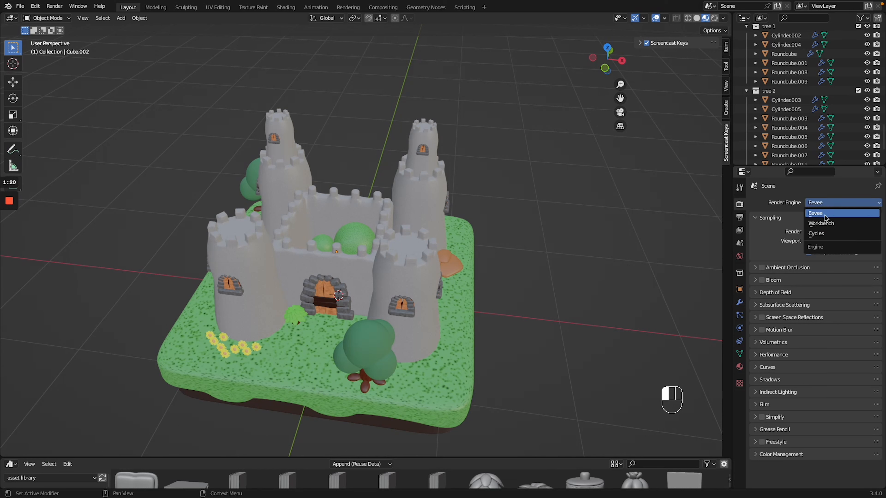
left_click(825, 216)
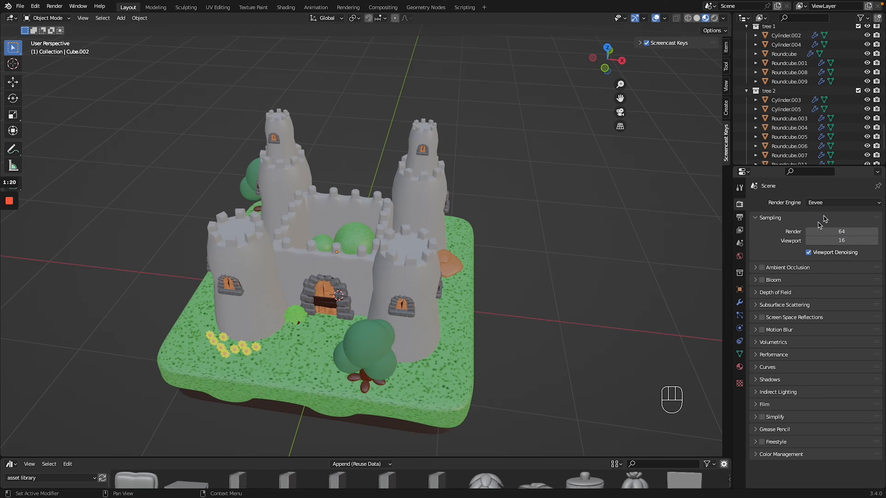
left_click(763, 269)
left_click(763, 280)
Save the castle file with the new render settings
middle_click_drag(453, 256, 492, 258)
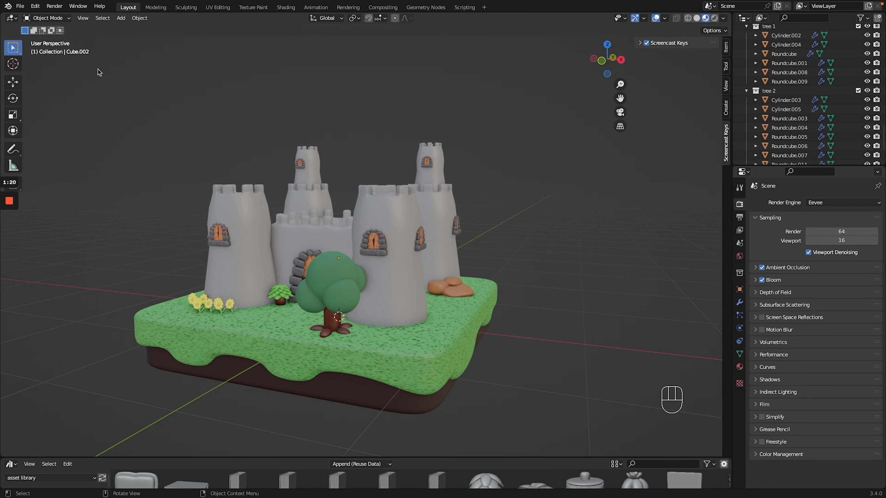
left_click(20, 6)
left_click(32, 68)
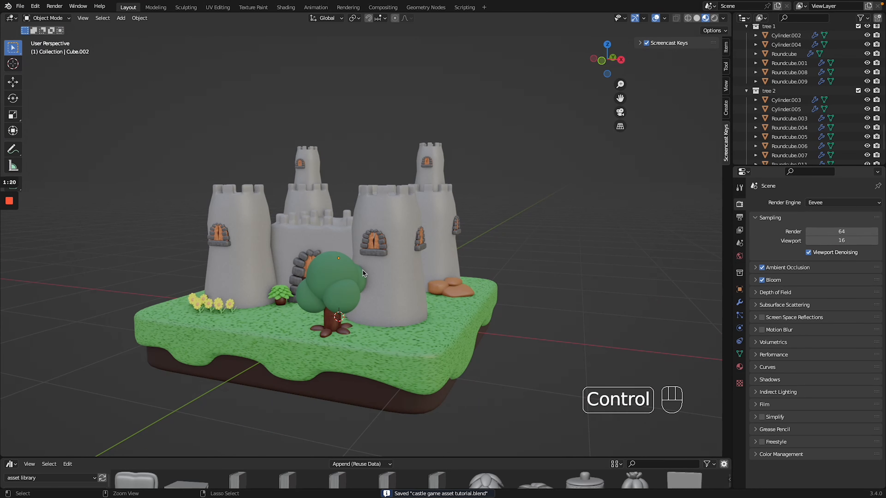
Nudge the arched backing of the nearest front tower's window slightly along the Y axis
middle_click_drag(362, 270, 363, 273, "ctrl")
scroll(362, 270, "up", 2, "ctrl")
left_click(397, 242)
left_click(397, 242)
left_click(397, 243)
left_click(397, 243)
left_click(397, 245)
key("g")
key("y")
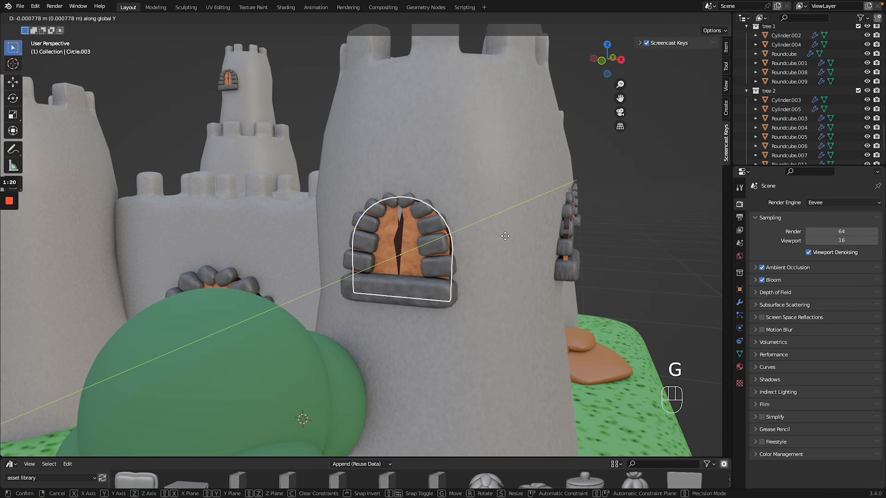
left_click(505, 236)
Nudge the window's wooden shutters along the Y axis, and readjust the arched backing along the same axis
left_click(414, 249)
key("g")
key("y")
left_click(416, 241)
left_click(401, 245)
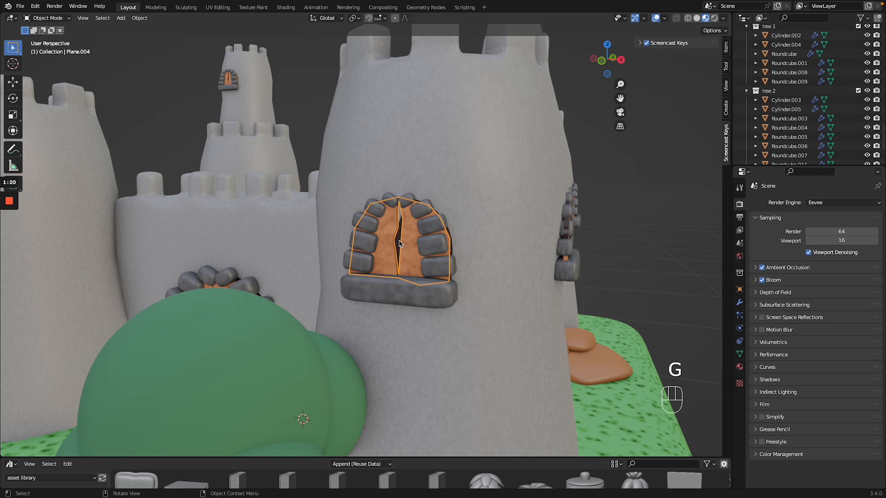
left_click(401, 244)
key("g")
key("y")
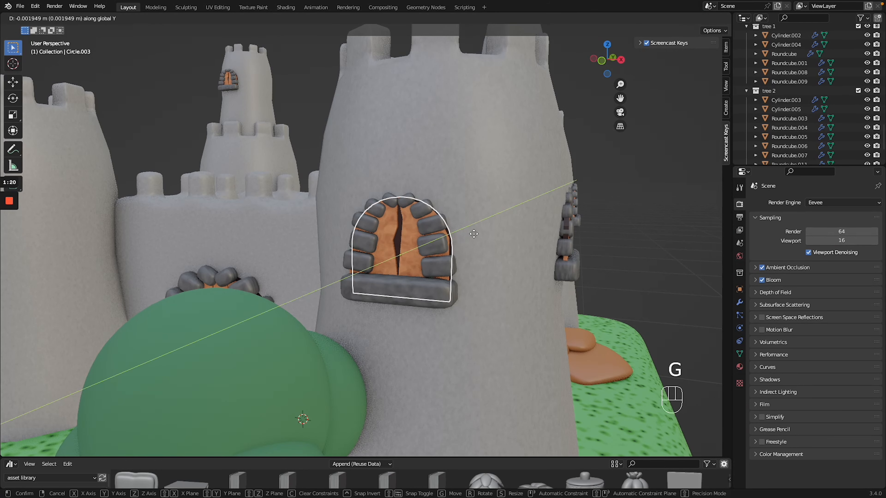
left_click(473, 233)
Show the whole castle in rendered viewport shading and save the file
scroll(470, 235, "down", 8, "ctrl")
middle_click_drag(470, 237, 541, 208)
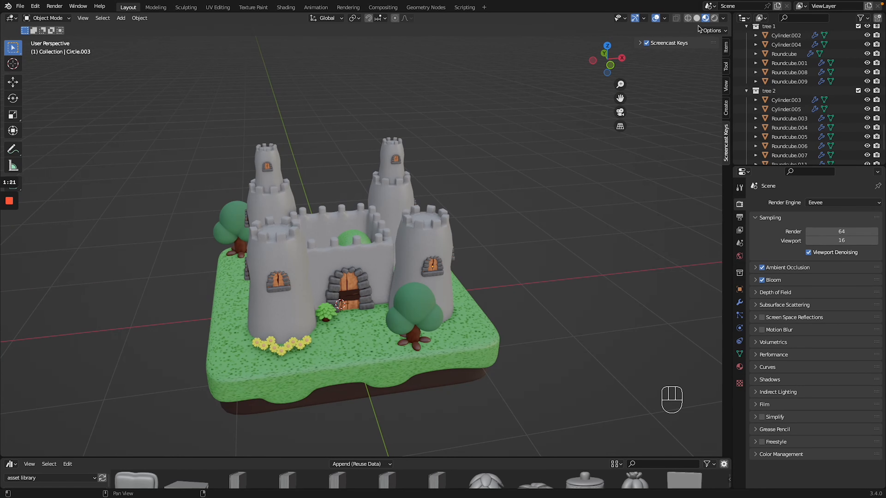
left_click(716, 20)
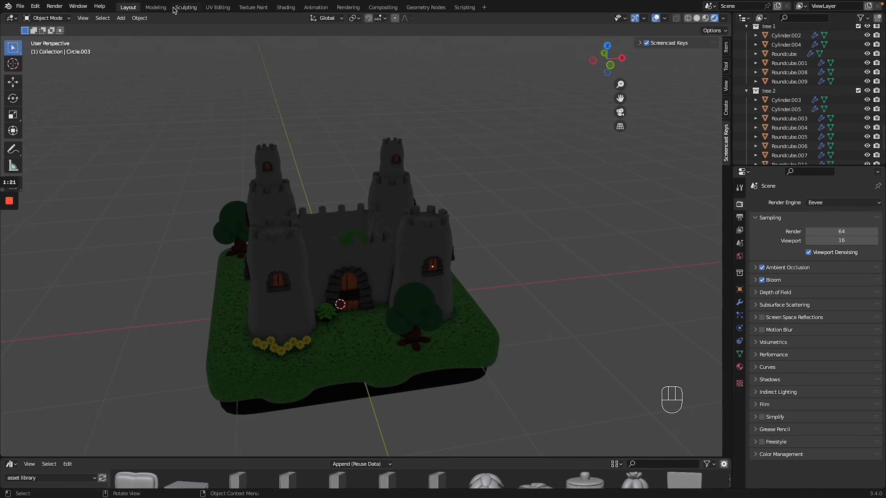
left_click(25, 7)
left_click(65, 68)
Add a point light, raise it about 0.72 m along Z and move it about 2.49 m along Y behind the castle
middle_click_drag(582, 215, 572, 206, "ctrl")
key("shift+a")
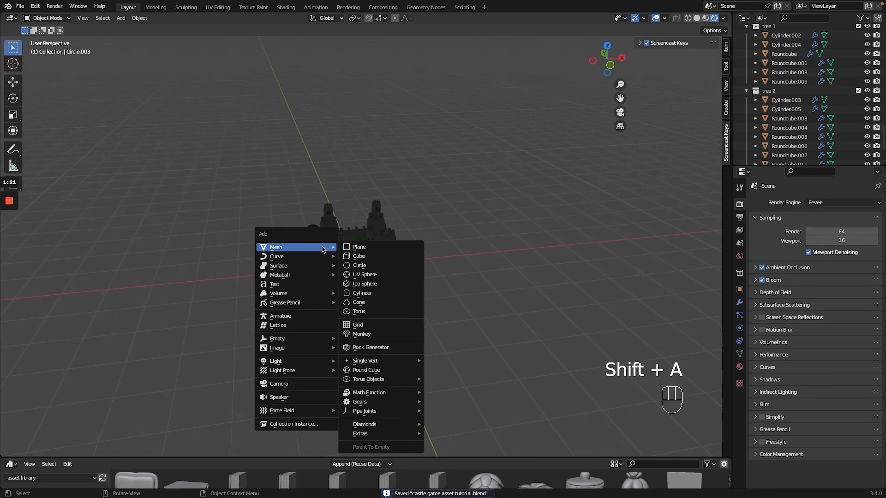
mouse_move(311, 362)
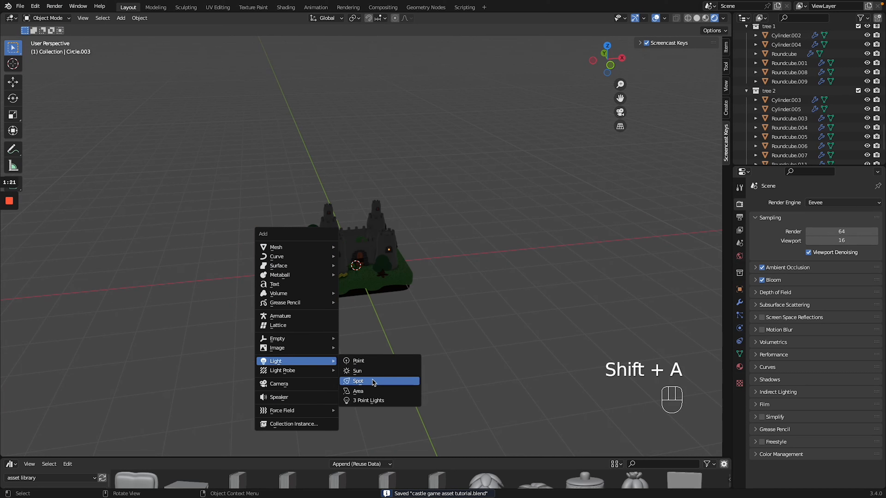
left_click(370, 365)
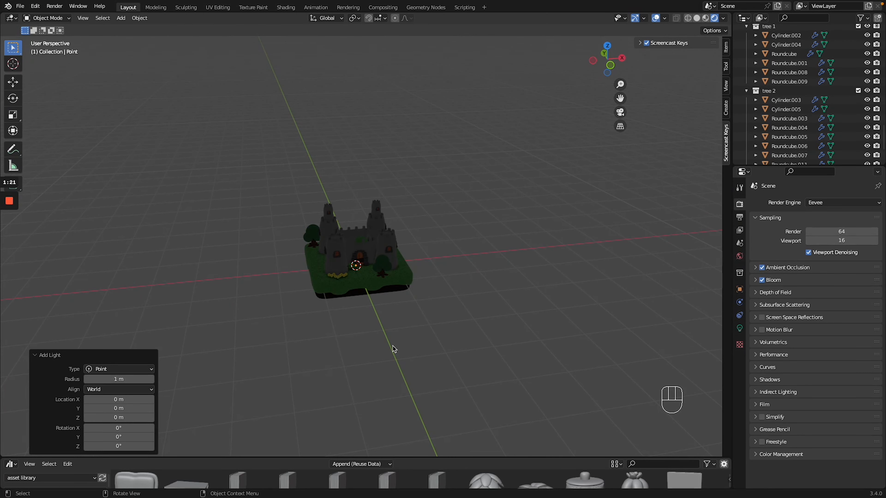
key("g")
left_click(393, 321)
key("g")
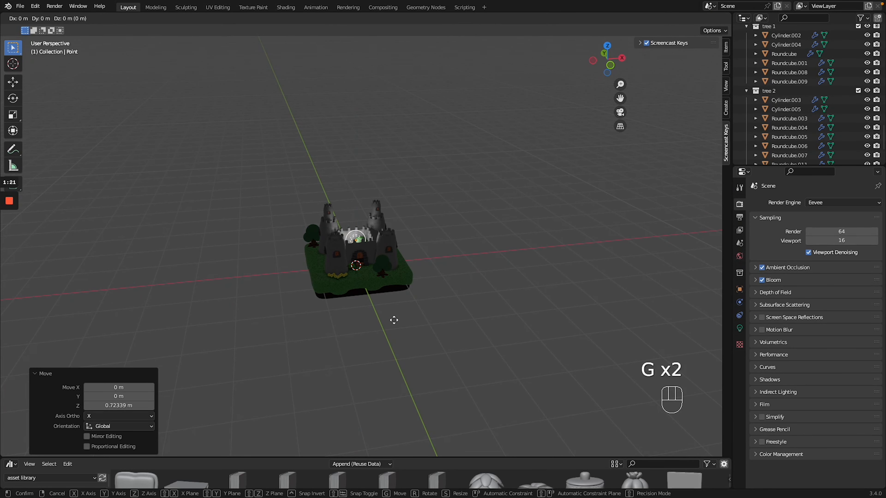
left_click(367, 293)
In the front view, raise the point light further along Z and scale it by about 1.57
key("KP_1")
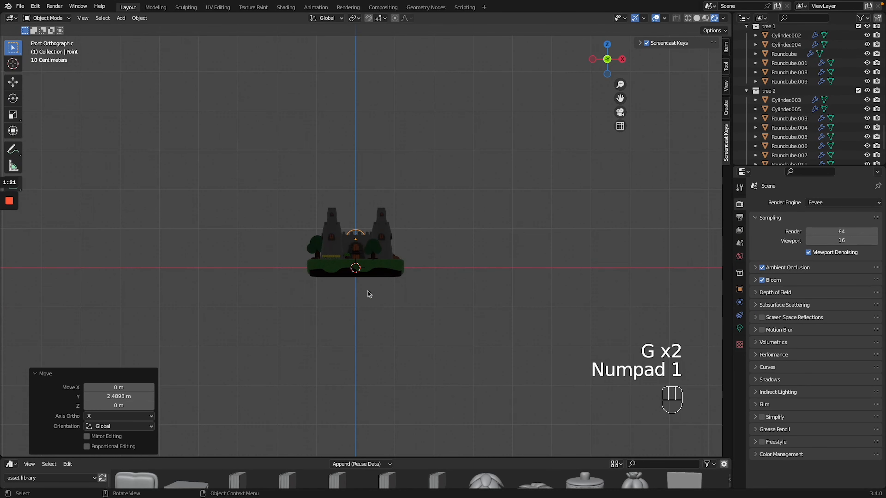
key("g")
key("z")
left_click(392, 283)
key("g")
key("s")
left_click(440, 268)
Try a power of 50 W for the point light, and set it to 100 W
left_click(740, 328)
left_click(838, 266)
type("50")
key("Return")
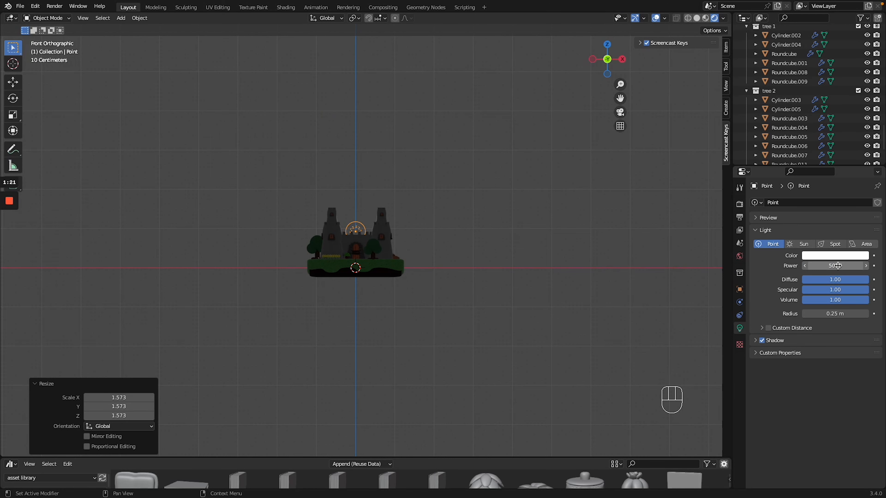
left_click(838, 266)
type("100")
key("Return")
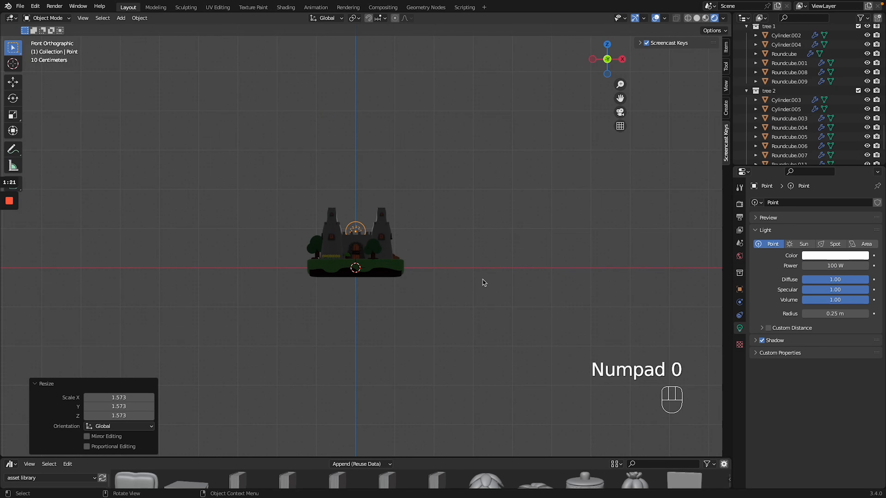
Move the point light about -0.47 m along the X axis
scroll(483, 282, "up", 5)
scroll(484, 283, "up", 4, "ctrl")
scroll(484, 283, "up", 2)
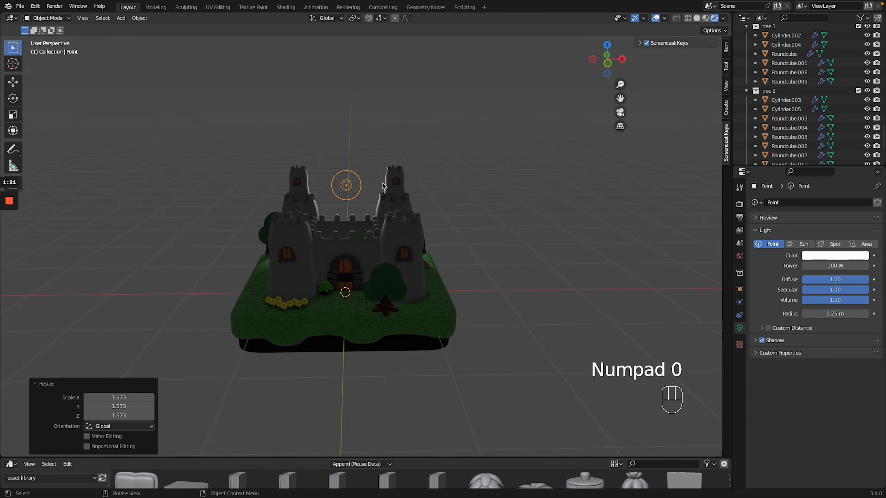
mouse_move(418, 288)
middle_mouse_down()
mouse_move(384, 290)
mouse_move(376, 245)
mouse_move(420, 287)
middle_mouse_up()
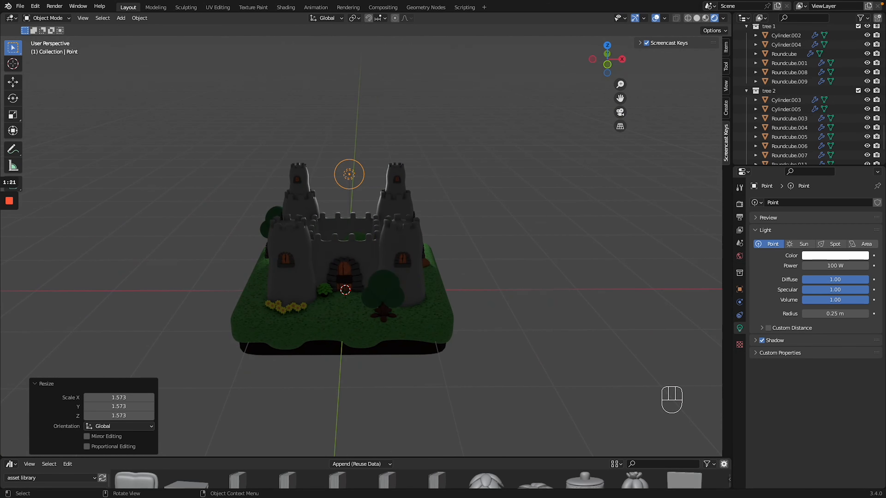
key("g")
key("x")
left_click(434, 294)
Add a sun light and raise it along the Z axis above the castle
middle_click_drag(434, 294, 397, 237, "ctrl")
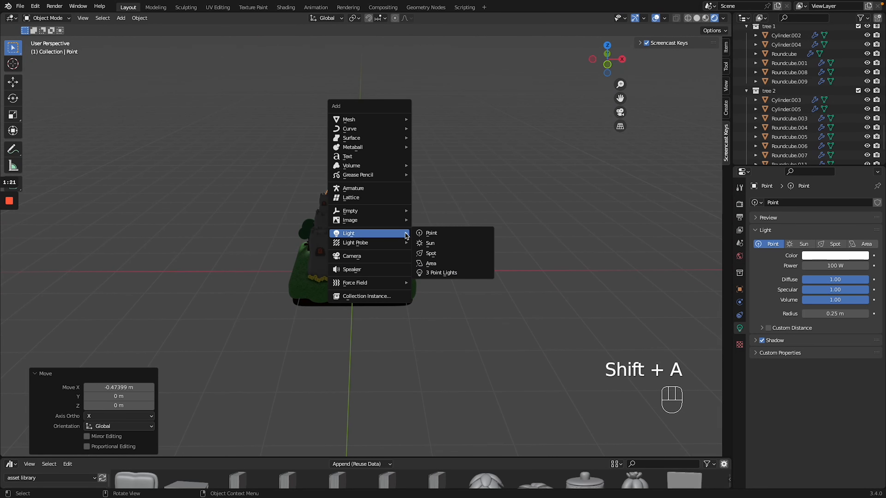
left_click(433, 246)
key("g")
key("z")
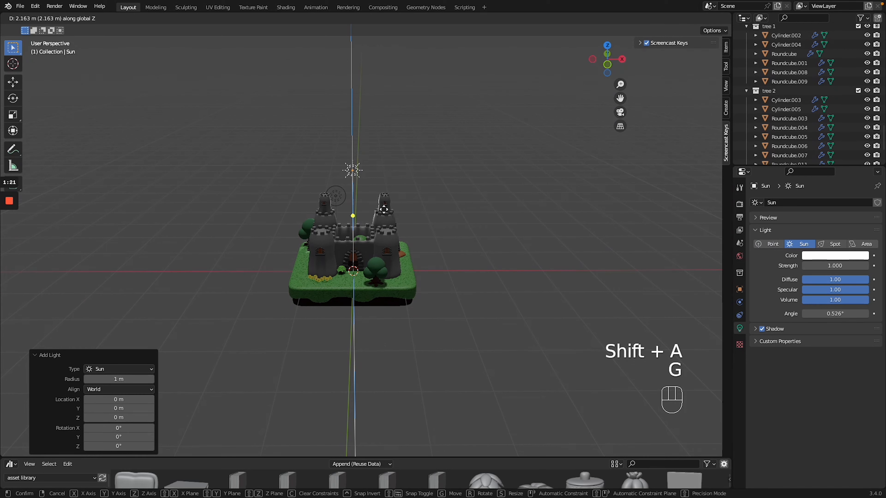
left_click(385, 191)
Move the sun light along Y in front of the castle and about 1.42 m along X
key("g")
key("y")
left_click(380, 283)
key("g")
key("x")
left_click(506, 296)
Try to rotate the sun light freely toward the castle, and undo the rotation
key("g")
key("r")
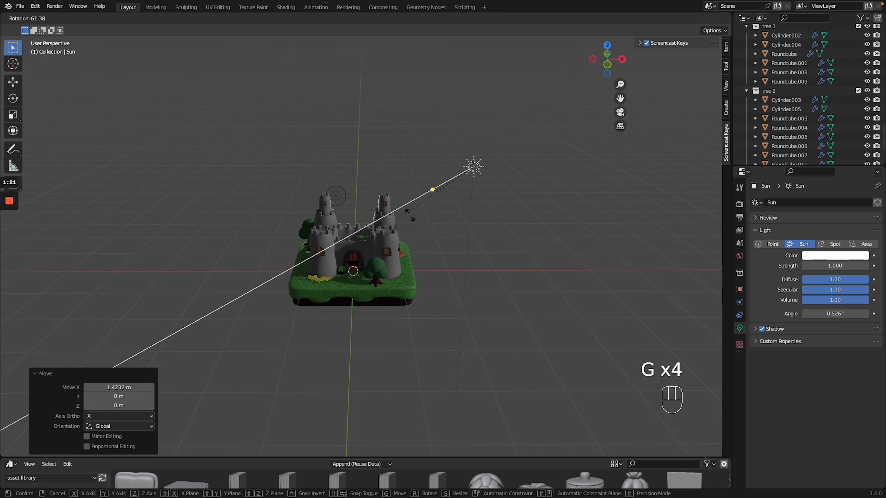
left_click(480, 268)
key("ctrl+z")
In the top view, rotate the sun light about 15.9° around X and about 45.5° around the view's Z axis
scroll(449, 315, "left", 10)
scroll(449, 315, "right", 6)
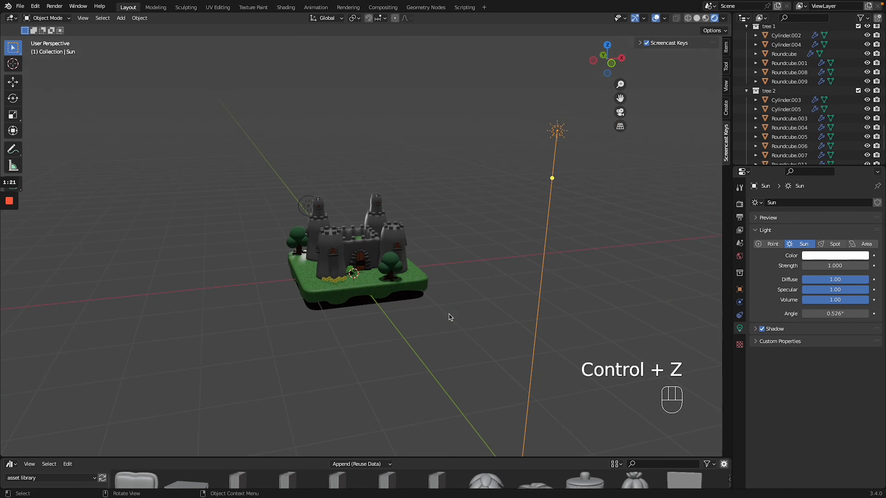
key("KP_7")
key("g")
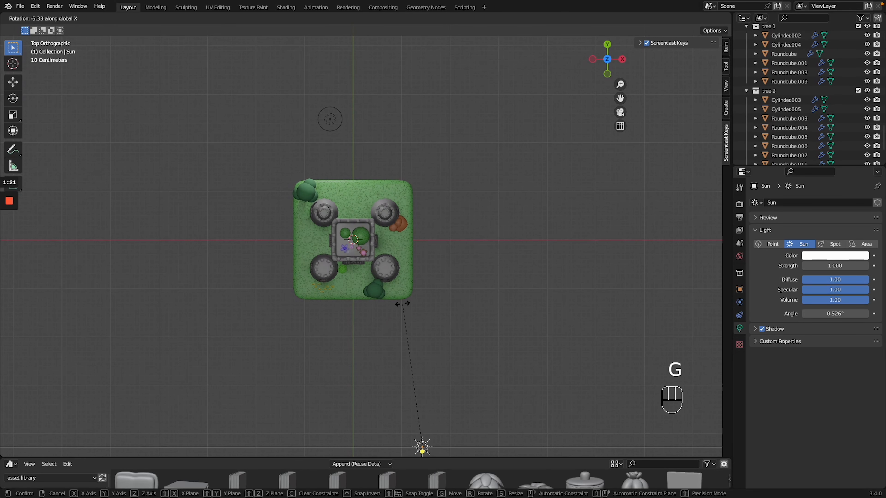
left_click(469, 250)
key("g")
key("r")
key("y")
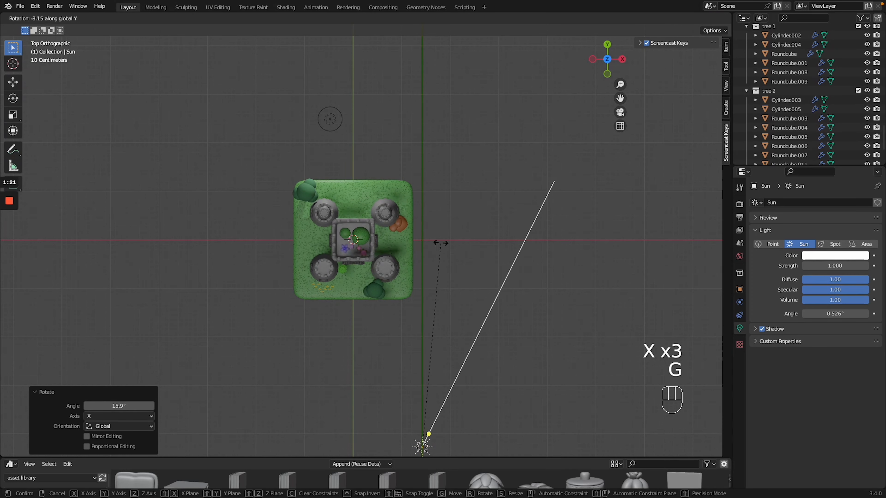
left_click(469, 283)
Move the sun light about 0.5 m along X and give it a pale warm yellow color
middle_click_drag(469, 283, 391, 281)
key("g")
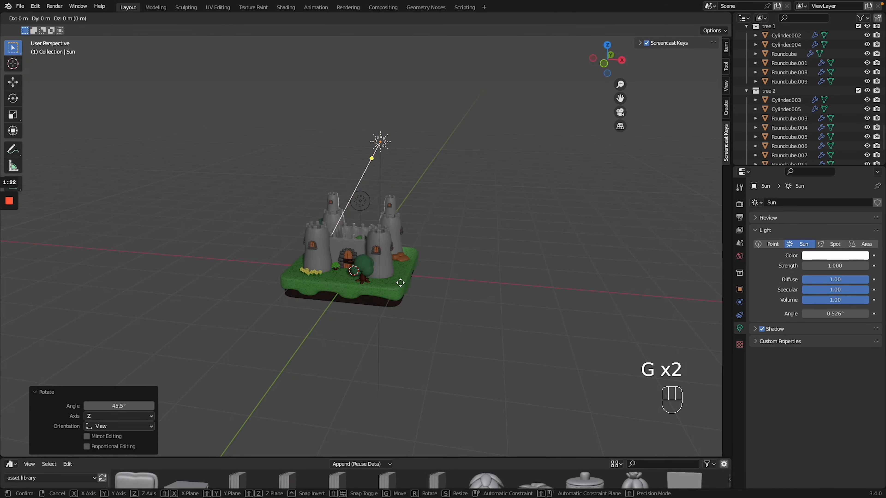
left_click(446, 289)
left_click(835, 256)
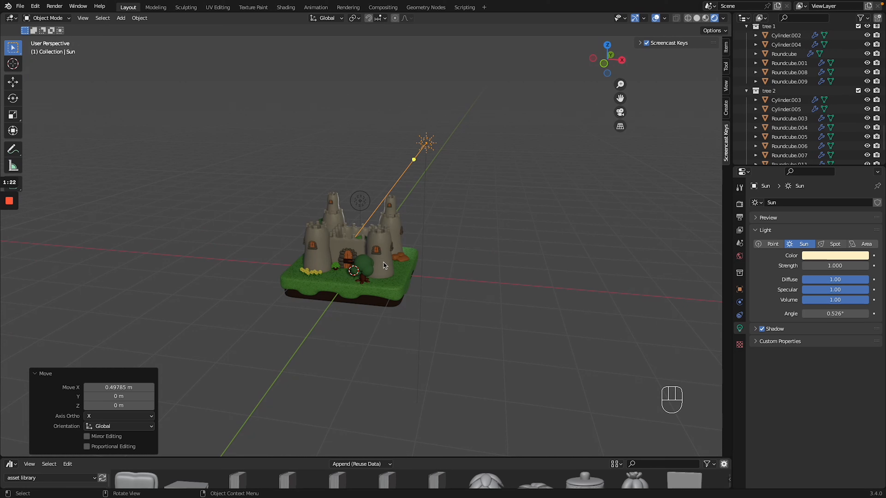
Add an area light and raise it about 1.89 m along Z above the castle
key("shift+a")
mouse_move(374, 262)
left_click(412, 290)
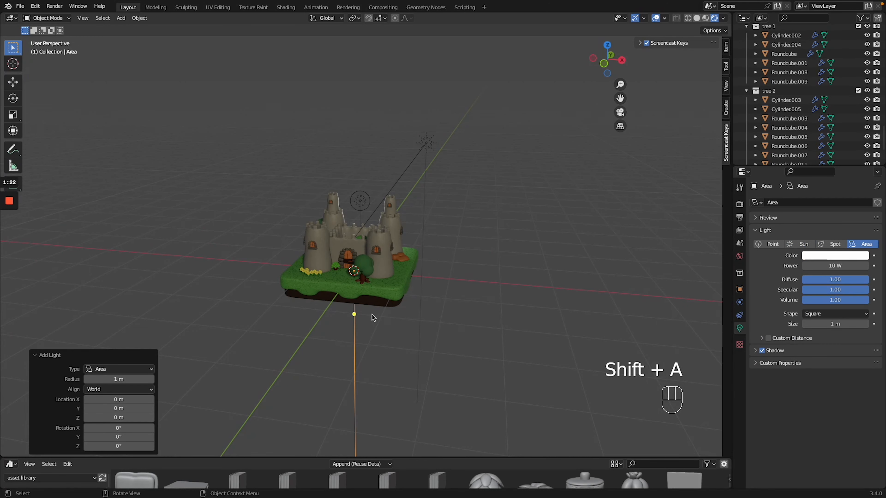
key("g")
key("z")
left_click(381, 243)
Move the area light along the X and Y axes to the front left side of the castle
key("g")
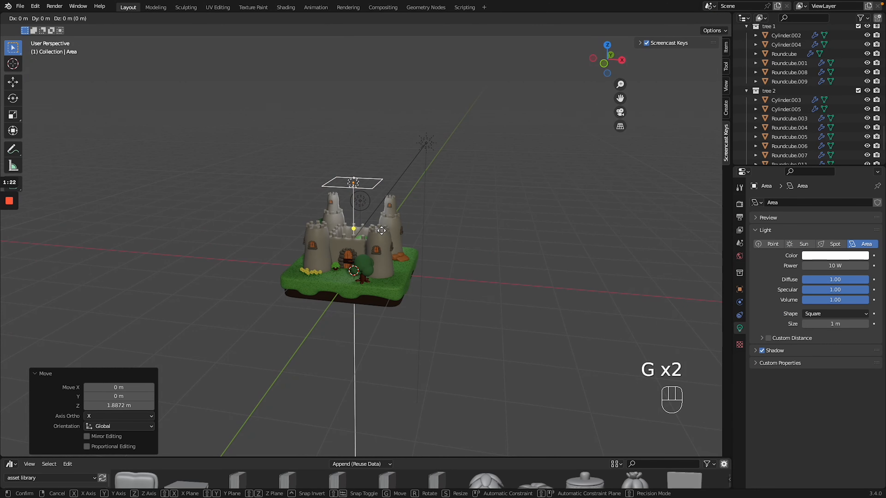
key("x")
left_click(253, 240)
key("g")
key("y")
left_click(184, 283)
Rotate the area light about -74° in the view, and turn it from a higher viewpoint to aim at the castle
key("g")
key("r")
left_click(330, 179)
middle_click_drag(330, 180, 426, 244)
key("g")
key("r")
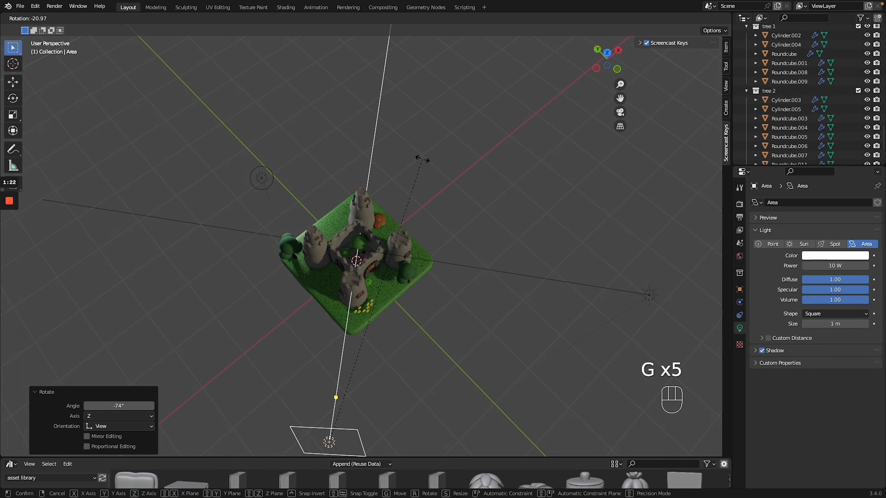
left_click(422, 161)
Change the area light's shape to Ellipse and scale the light by about 2.65
left_click(829, 320)
left_click(829, 358)
middle_click_drag(443, 317, 444, 321)
key("g")
key("s")
left_click(607, 178)
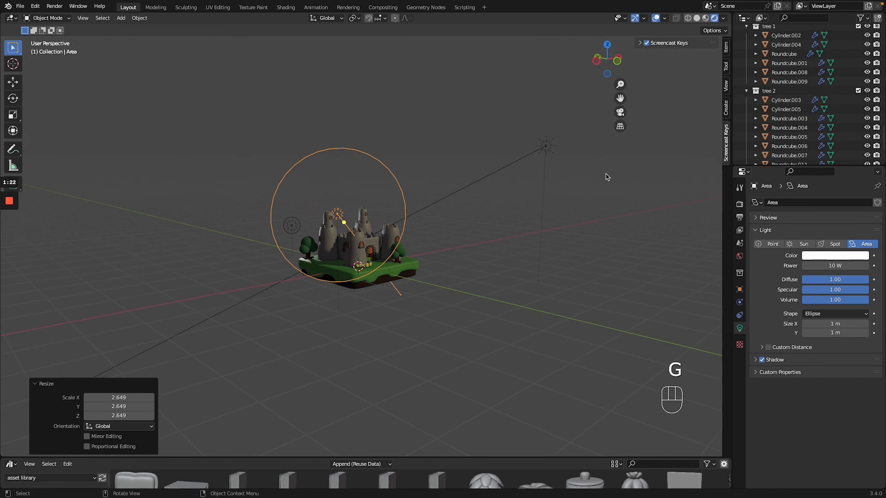
Set the area light's power to 75 W
key("Return")
double_click(836, 265)
type("75")
key("Return")
middle_click_drag(607, 303, 565, 319)
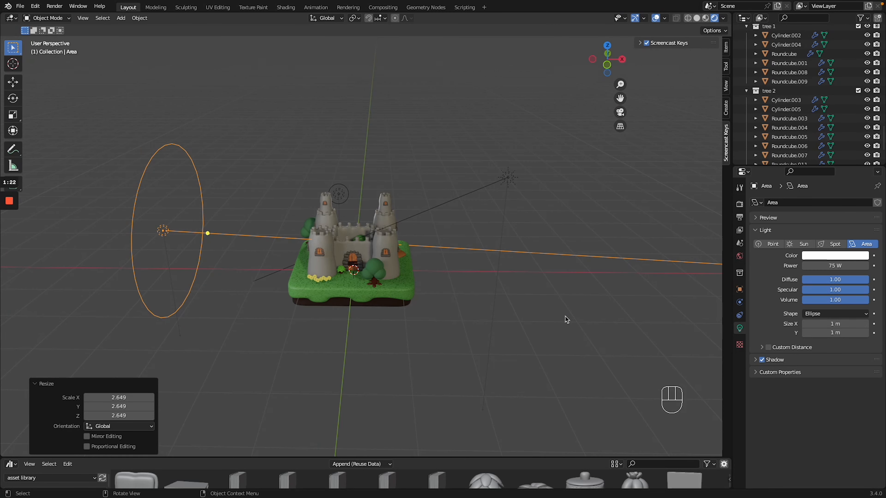
Set the sun light's strength to 2
left_click(513, 178)
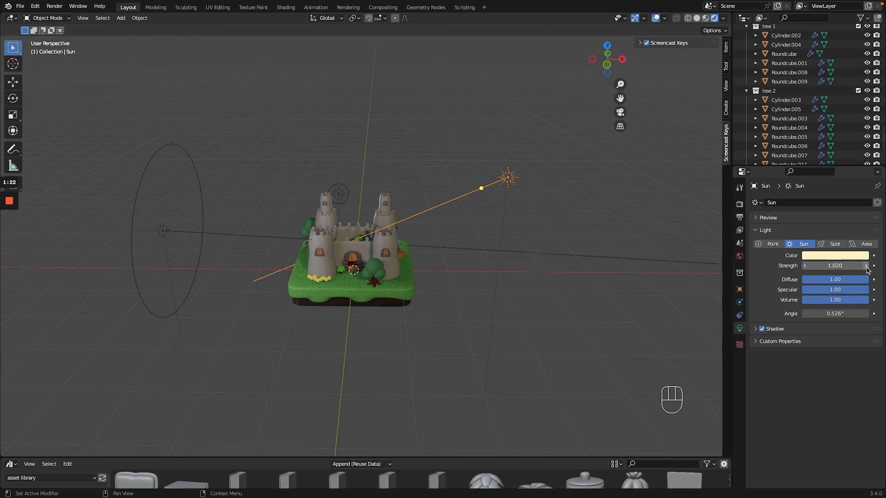
type("2")
key("Return")
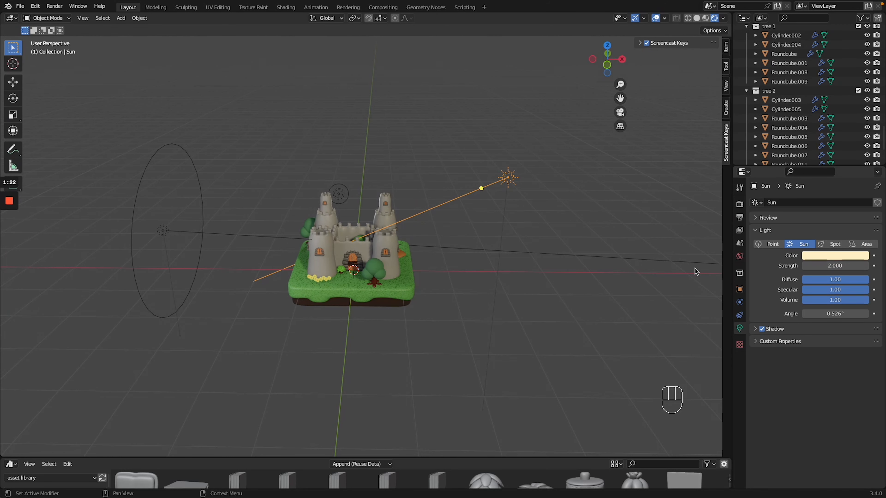
left_click(559, 305)
Add a plane, lowered about 0.24 m along Z beneath the castle base and scaled up into a wide floor
scroll(559, 305, "down", 5)
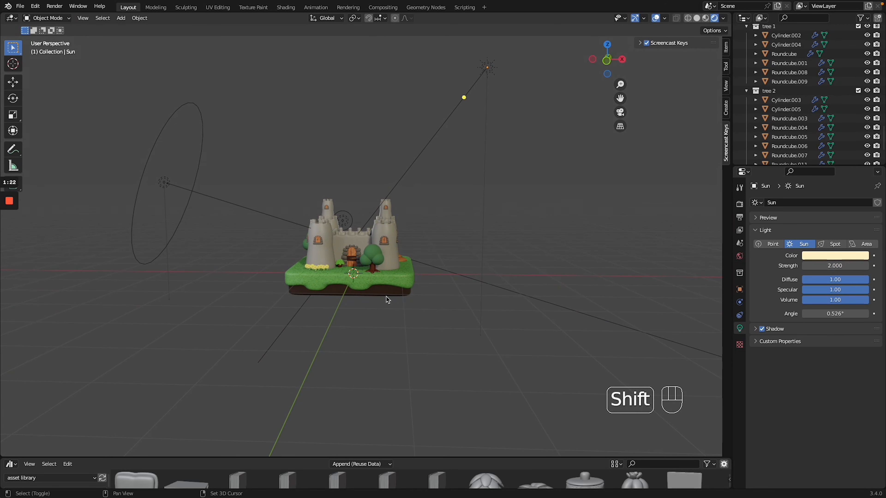
key("shift+a")
mouse_move(366, 182)
left_click(436, 186)
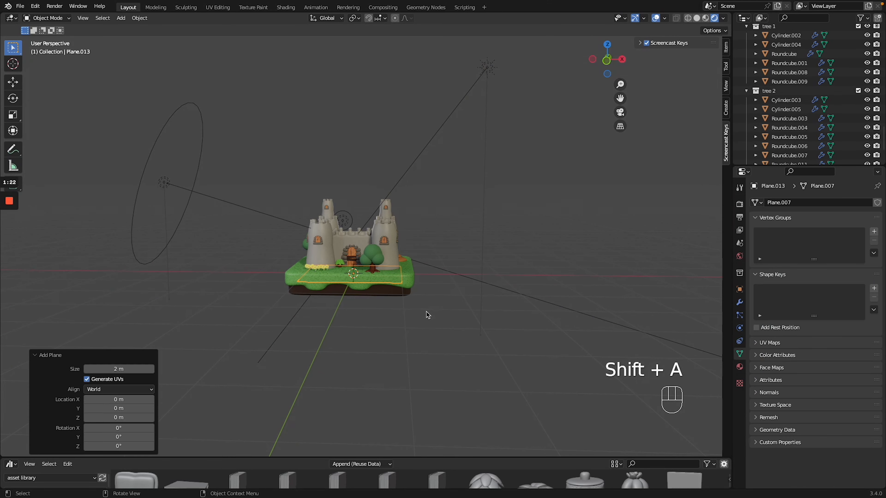
key("g")
key("z")
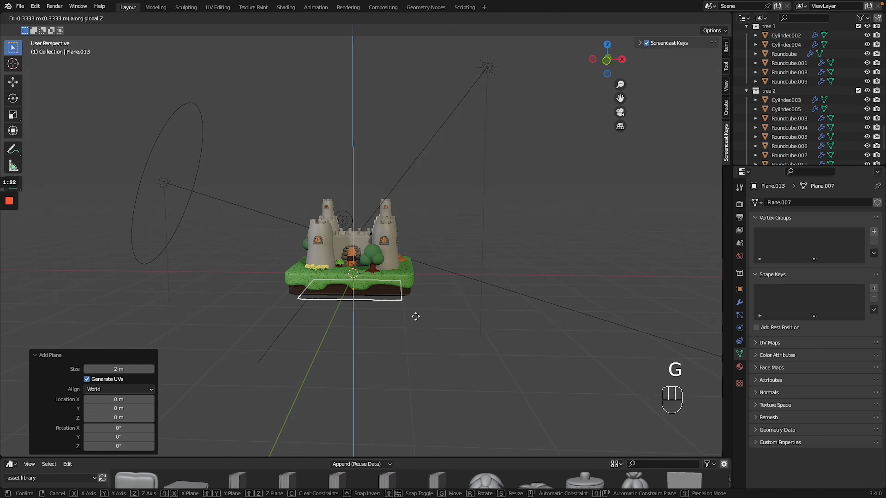
left_click(417, 313)
key("s")
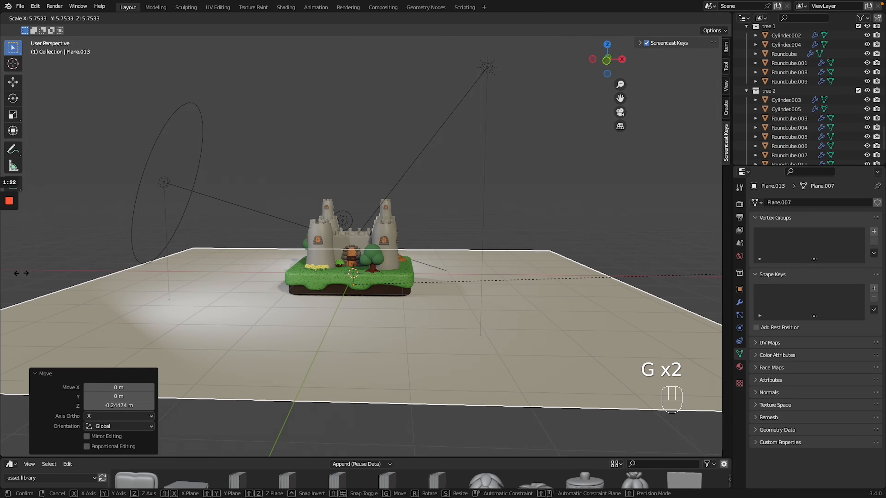
left_click(200, 271)
Extrude the floor plane's back edge upward in Edit Mode to form a tall backdrop wall behind the castle
key("Tab")
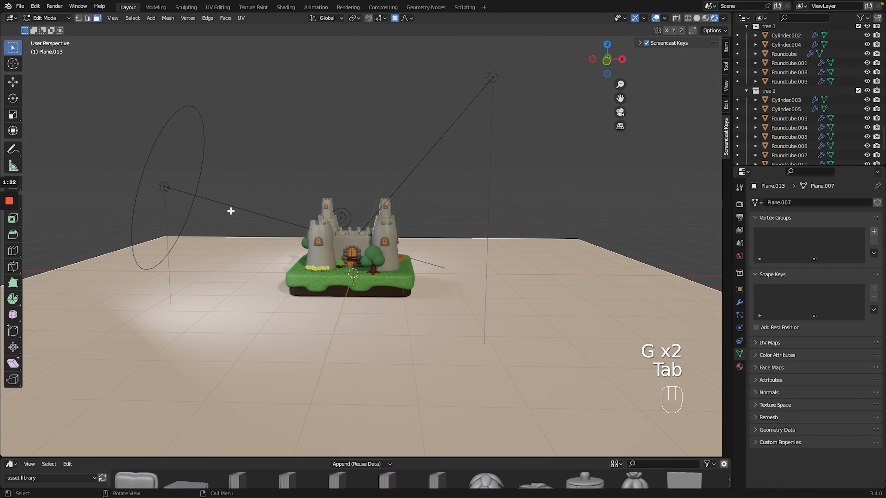
left_click(89, 19)
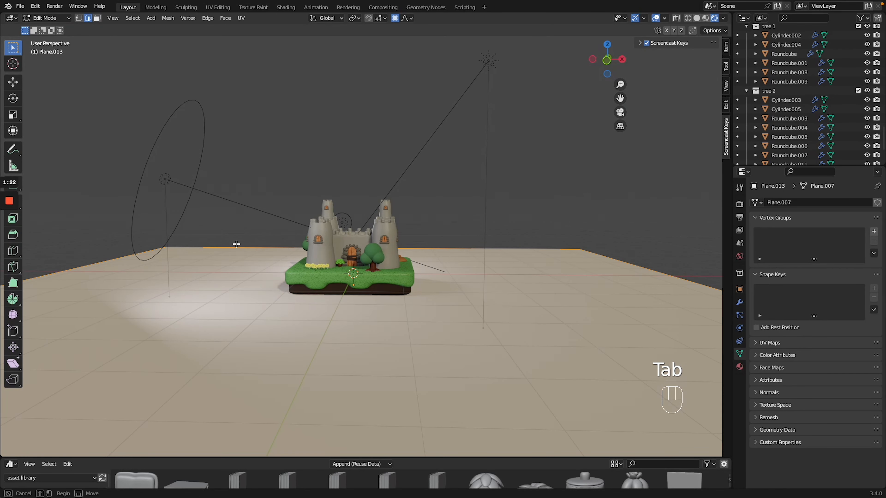
key("e")
left_click(247, 226)
Bevel the edge between the floor and backdrop wall about 0.36 m wide with 6 segments
left_click(252, 250)
key("ctrl+b")
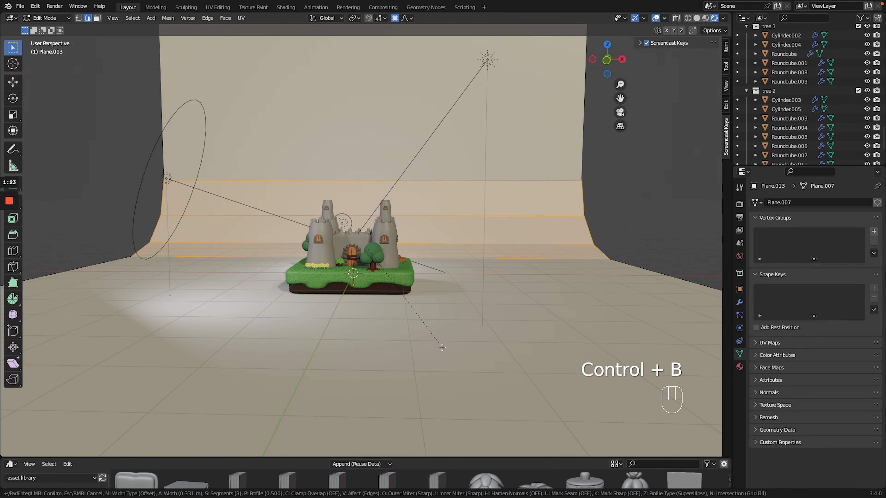
scroll(445, 354, "up", 1)
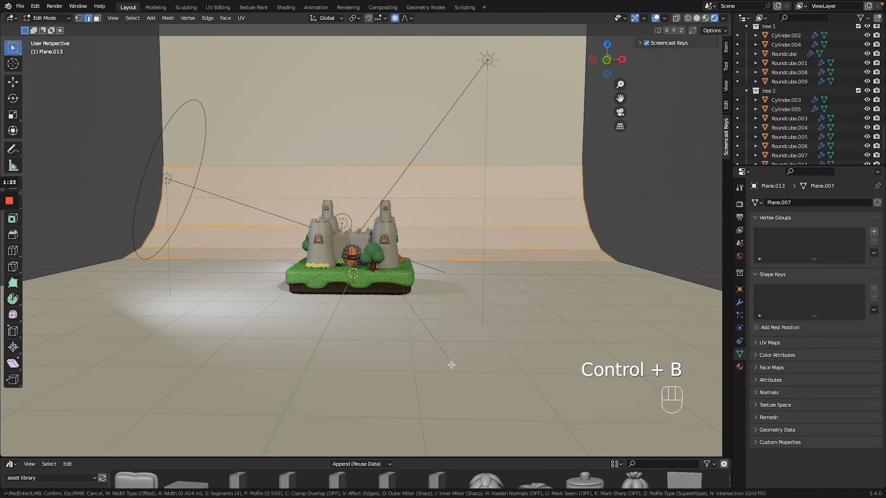
left_click(447, 348)
Return the backdrop to Object Mode and shade it smooth
key("Tab")
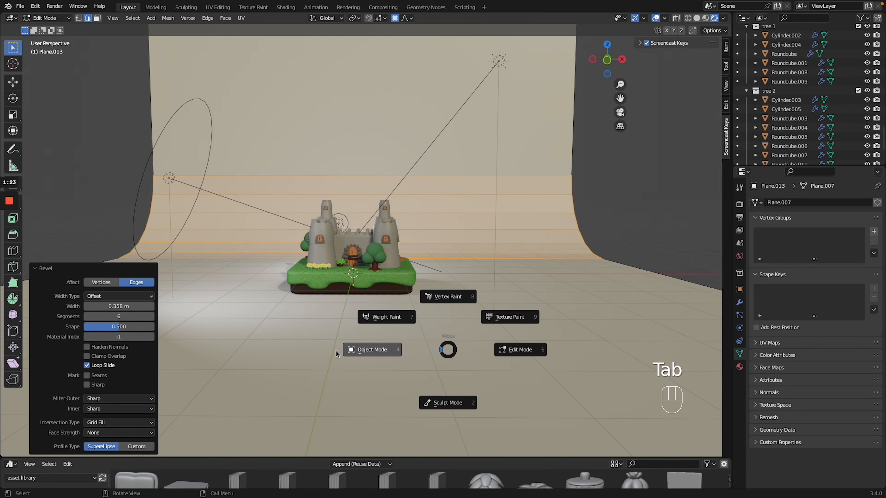
right_click(414, 345)
left_click(395, 320)
Add a camera to the scene and look through it
middle_click_drag(394, 319, 393, 347)
key("shift+a")
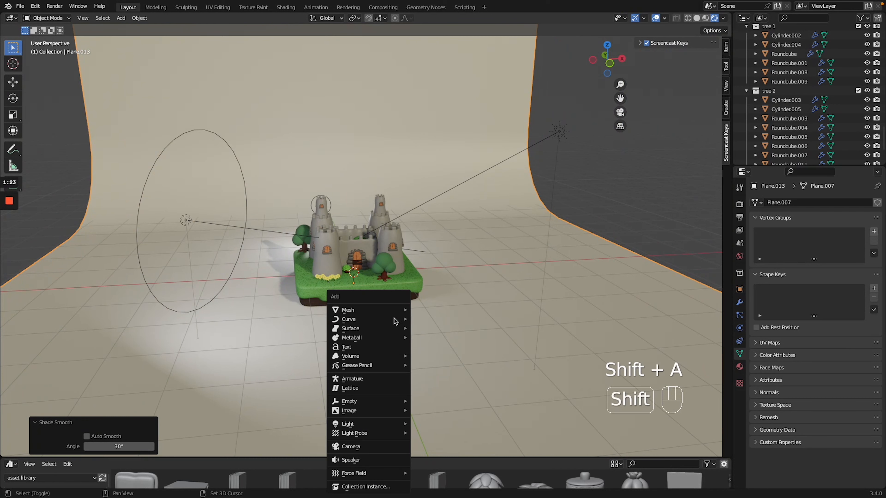
left_click(386, 449)
key("KP_0")
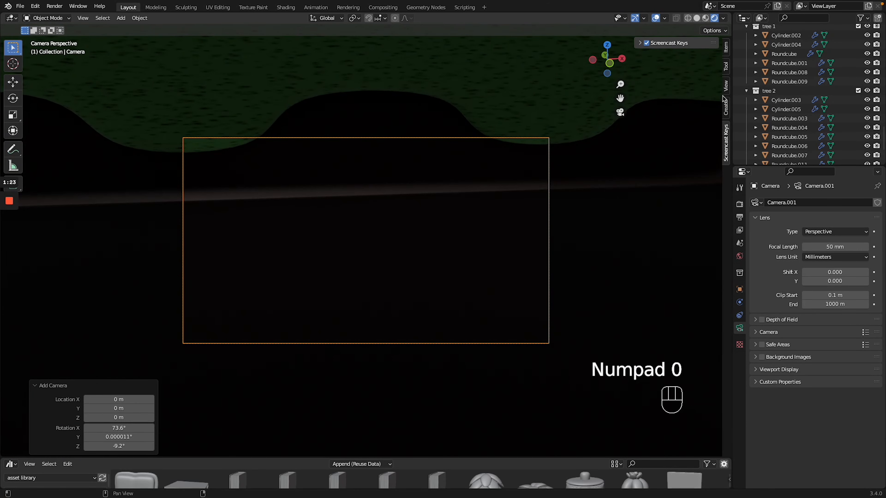
Lock the camera to the view and frame the whole castle from a slightly raised front angle
left_click(726, 87)
left_click(674, 158)
scroll(445, 194, "down", 10)
middle_click_drag(444, 194, 446, 198, "ctrl")
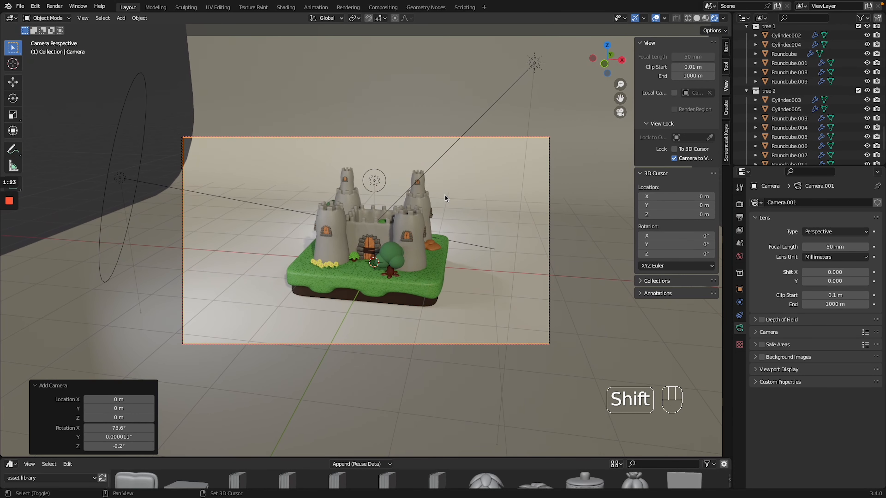